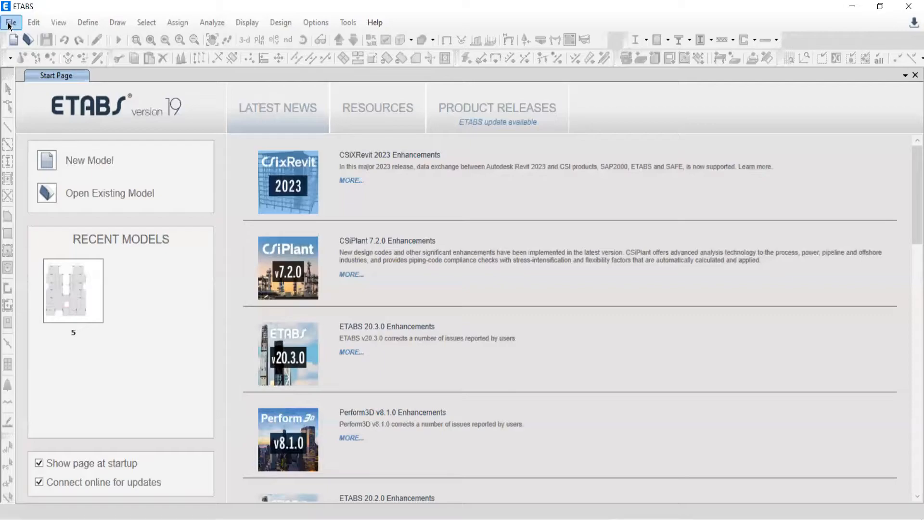
Create a new model with built-in settings: Metric SI units, Indian steel section database, IS 800:2007 and IS 456:2000 design codes.
{"action": "left_click", "coordinate": [10, 24]}
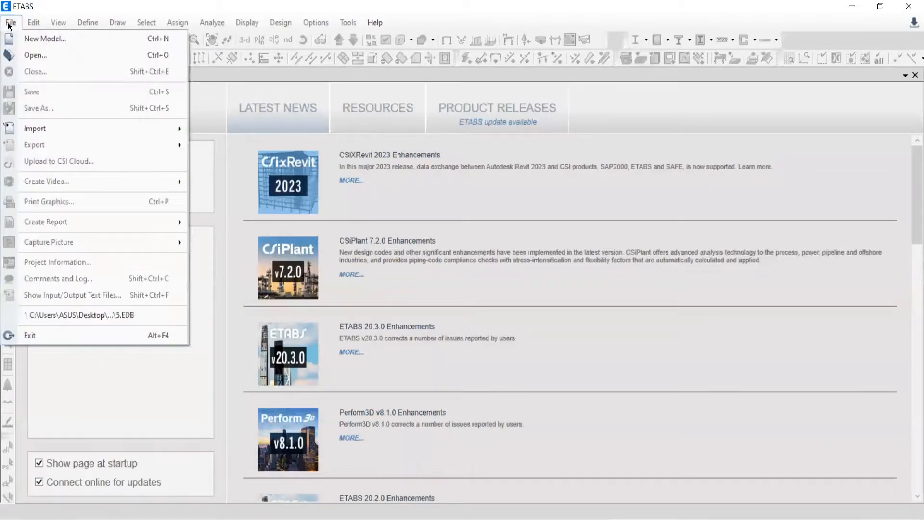
{"action": "left_click", "coordinate": [46, 41]}
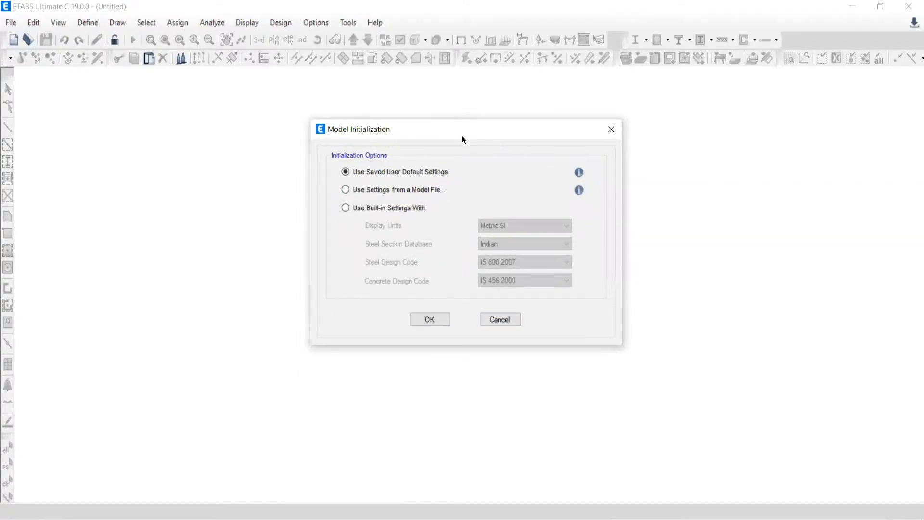
{"action": "left_click", "coordinate": [345, 208]}
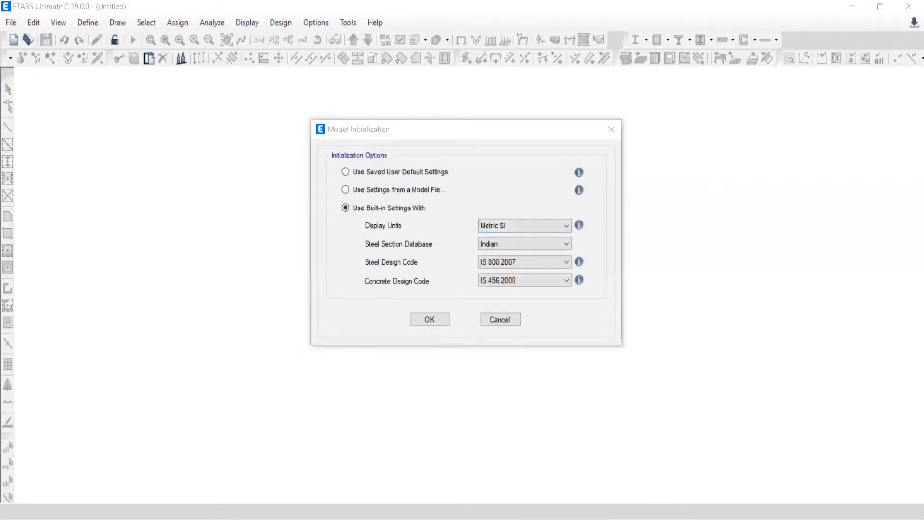
{"action": "key", "text": "alt+Tab"}
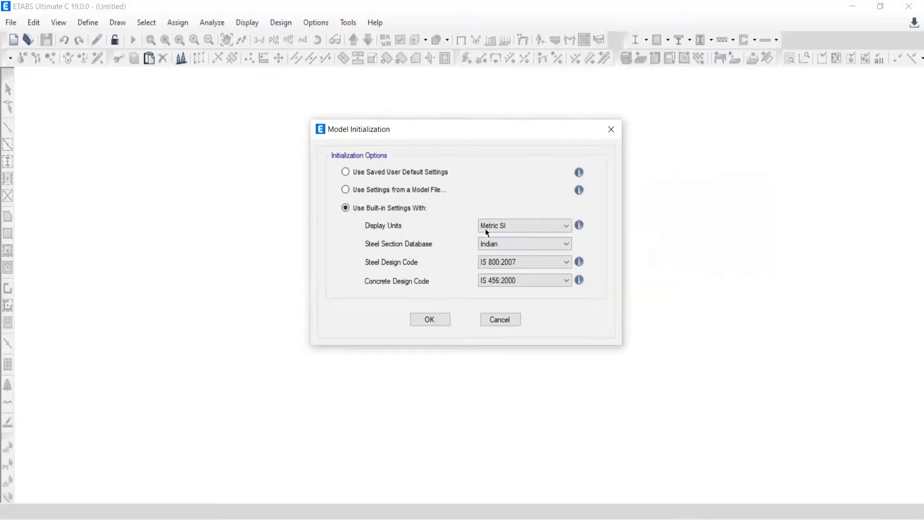
{"action": "left_click", "coordinate": [489, 225]}
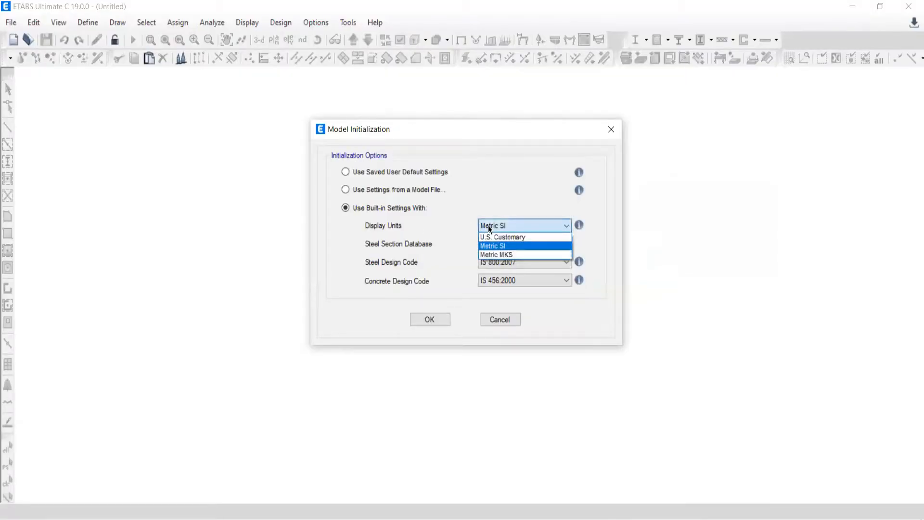
{"action": "left_click", "coordinate": [488, 225]}
{"action": "left_click", "coordinate": [488, 224]}
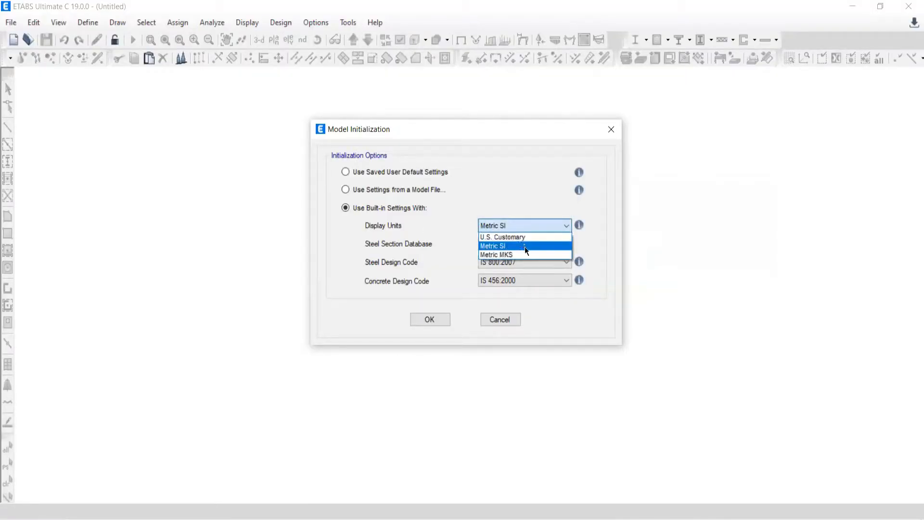
{"action": "left_click", "coordinate": [514, 224]}
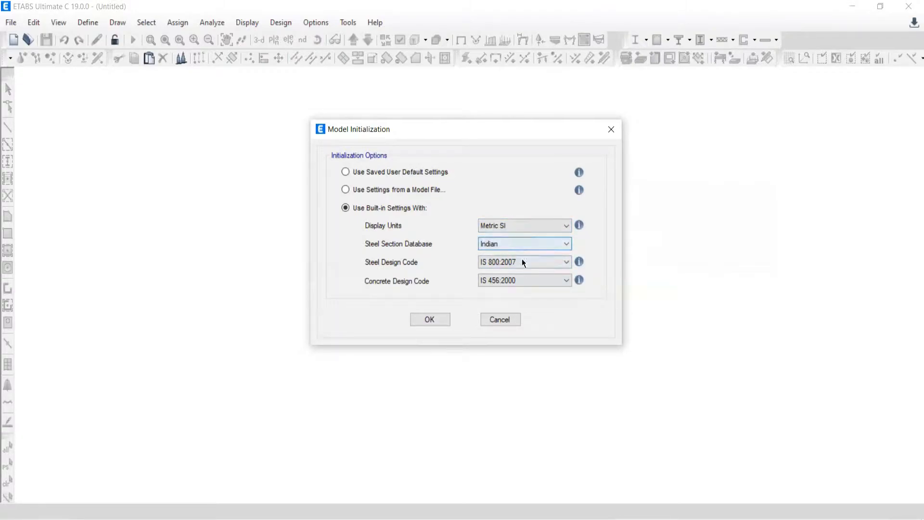
{"action": "left_click", "coordinate": [440, 319]}
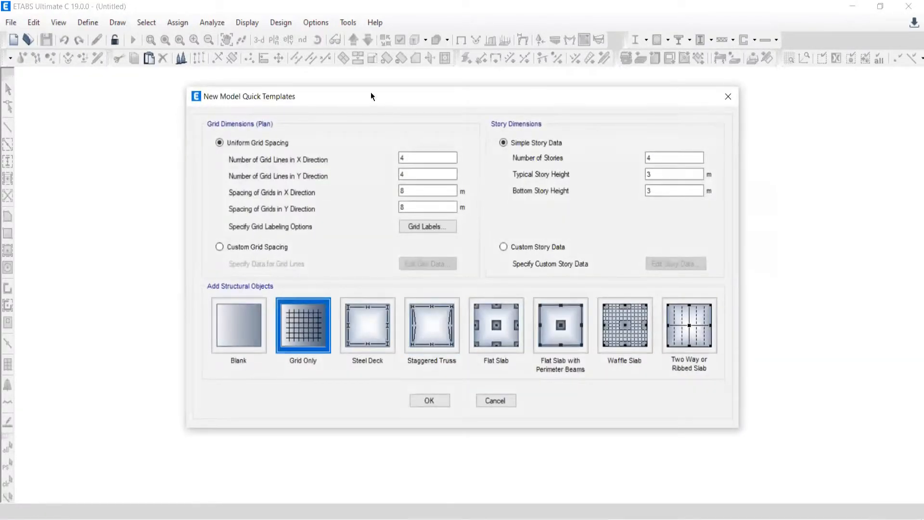
Start the model from the Blank template, then close the Model Explorer and widen the plan view.
{"action": "left_click_drag", "start_coordinate": [362, 99], "coordinate": [353, 90]}
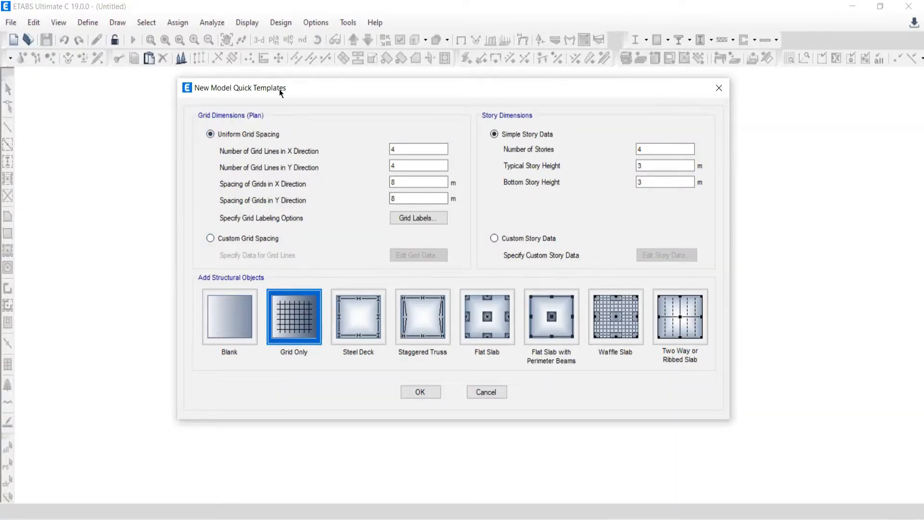
{"action": "left_click_drag", "start_coordinate": [275, 91], "coordinate": [316, 82]}
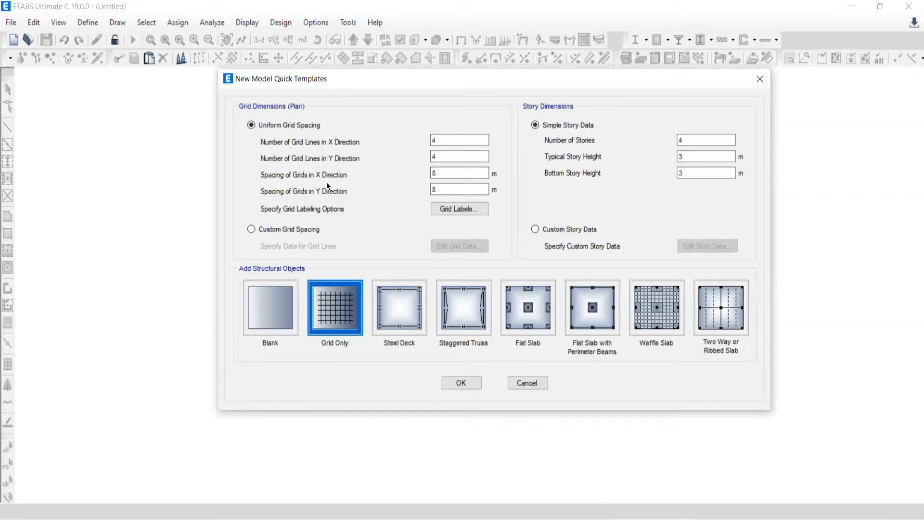
{"action": "key", "text": "alt+Tab"}
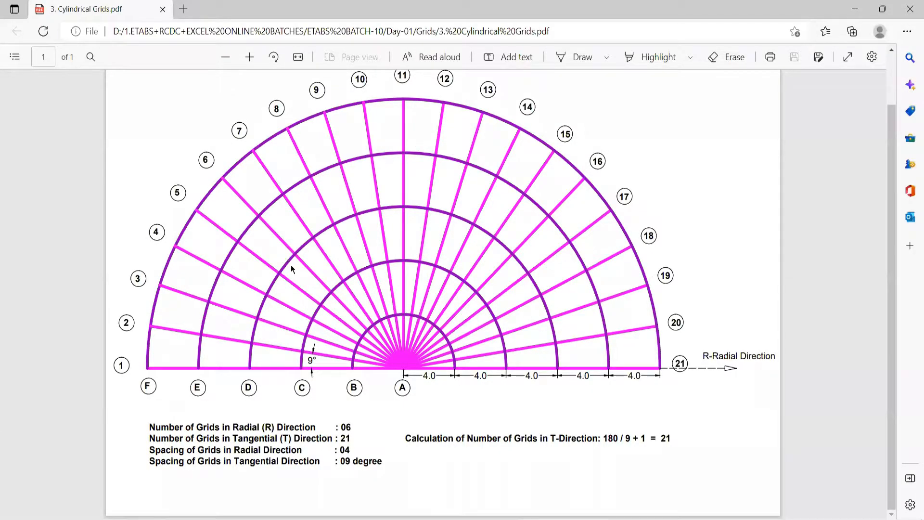
{"action": "key", "text": "alt+Tab"}
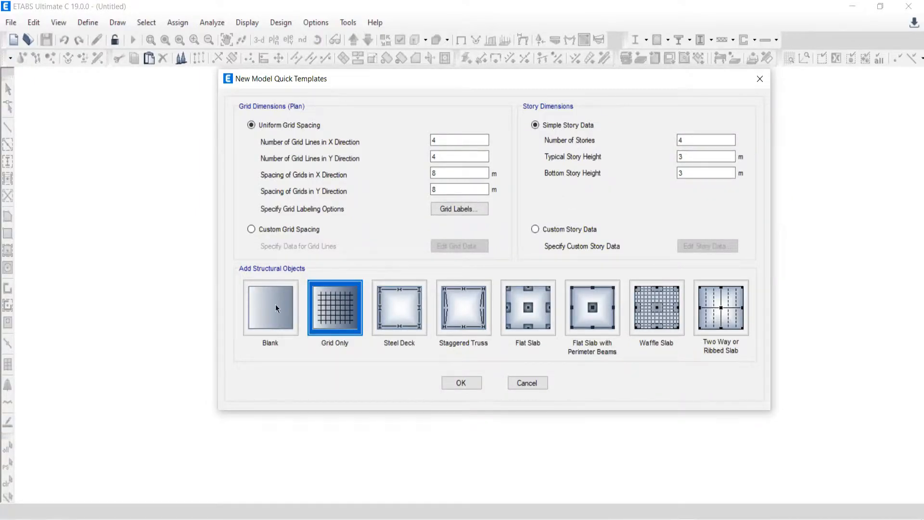
{"action": "left_click", "coordinate": [269, 320]}
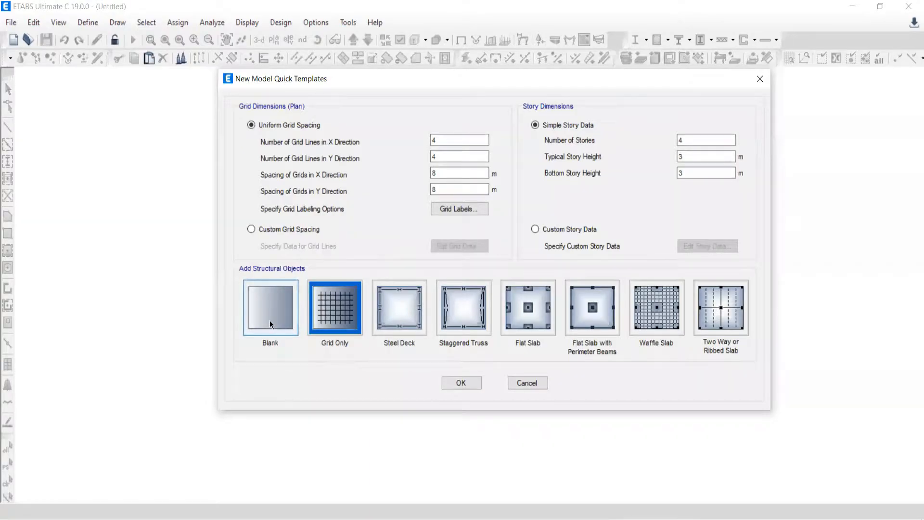
{"action": "left_click", "coordinate": [460, 384]}
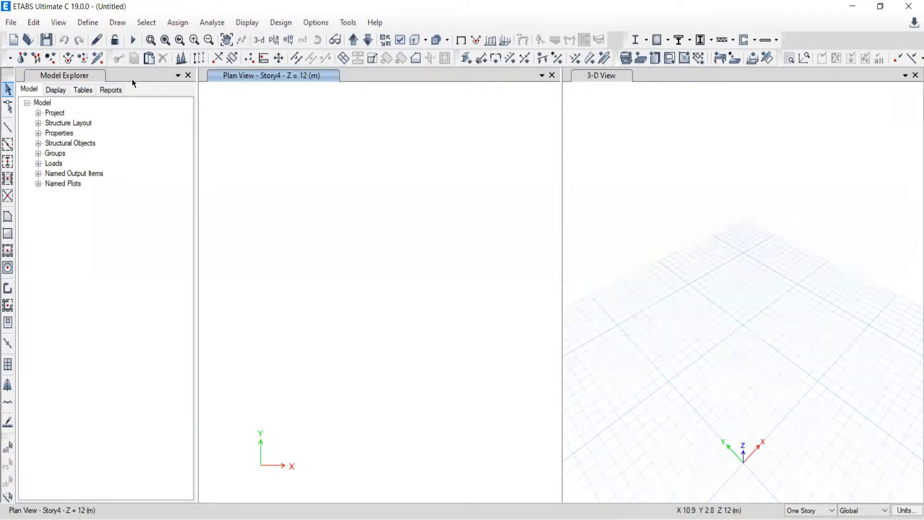
{"action": "left_click", "coordinate": [188, 75]}
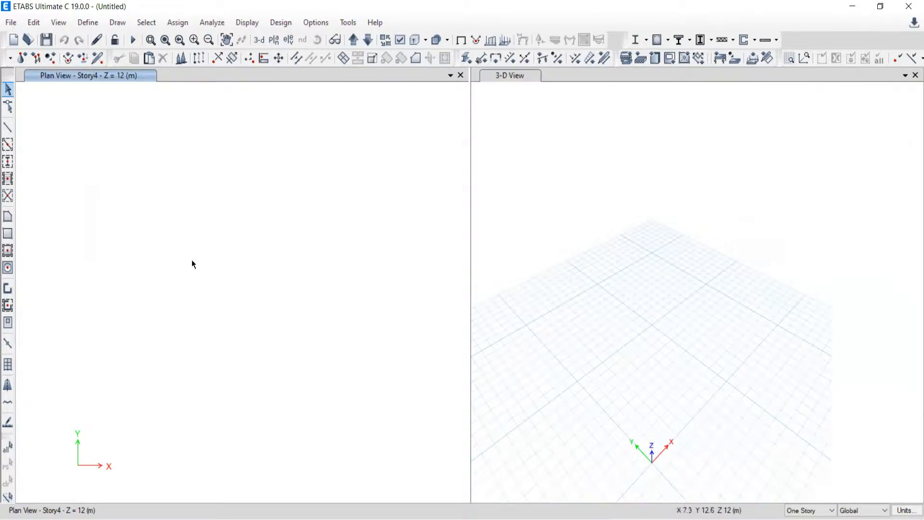
{"action": "left_click_drag", "start_coordinate": [469, 222], "coordinate": [624, 200]}
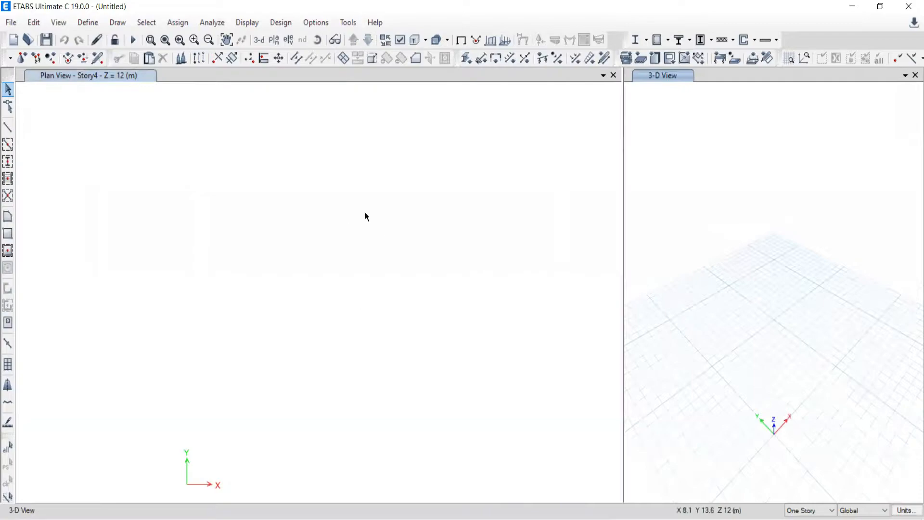
Open the model's story and grid system data for editing.
{"action": "left_click", "coordinate": [34, 24]}
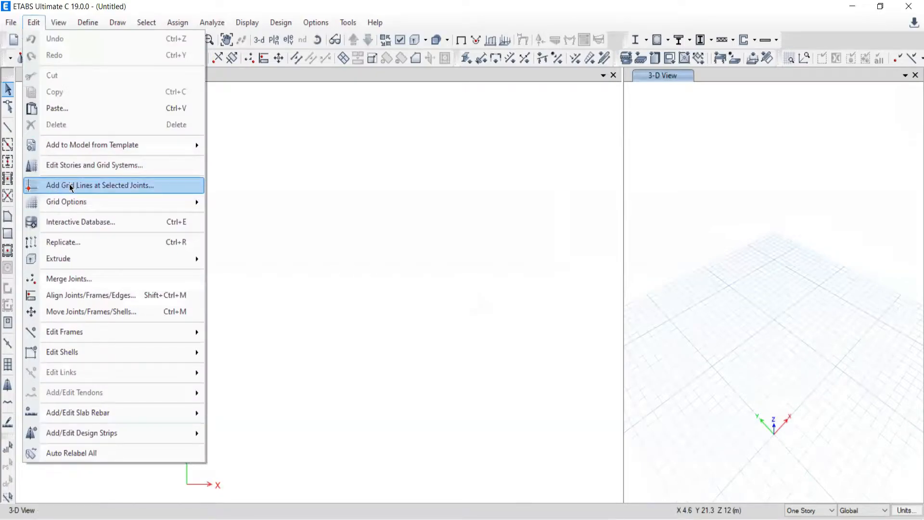
{"action": "left_click", "coordinate": [56, 165]}
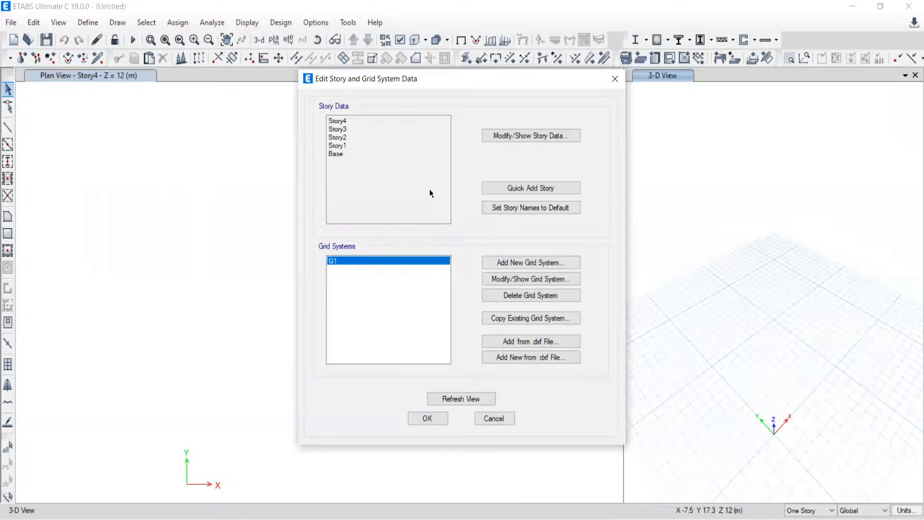
{"action": "left_click_drag", "start_coordinate": [425, 80], "coordinate": [339, 73]}
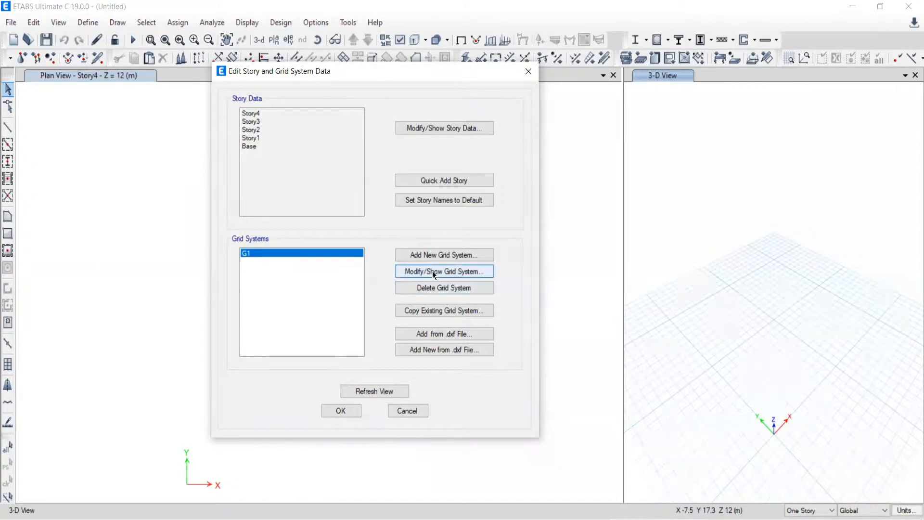
Review the grid data of the existing grid system G1 without changing it.
{"action": "left_click", "coordinate": [428, 272]}
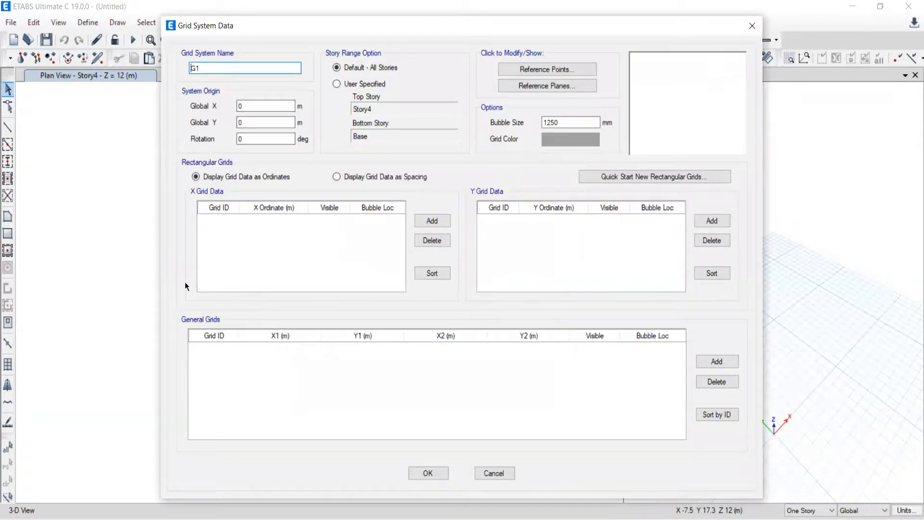
{"action": "left_click_drag", "start_coordinate": [668, 25], "coordinate": [509, 76]}
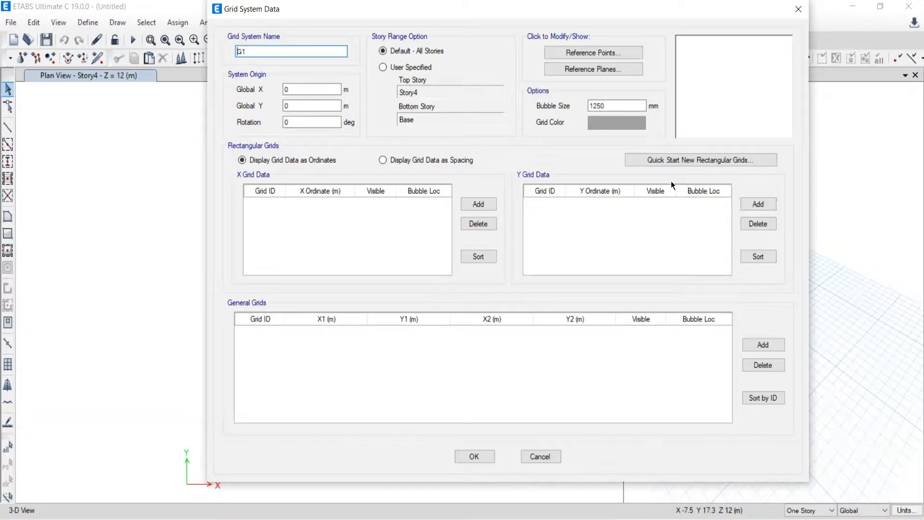
{"action": "key", "text": "alt+Tab"}
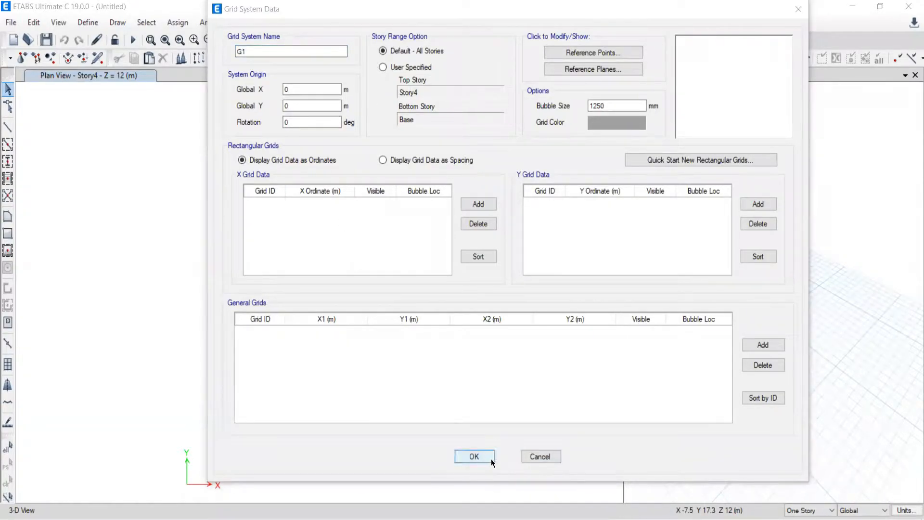
{"action": "left_click", "coordinate": [472, 460]}
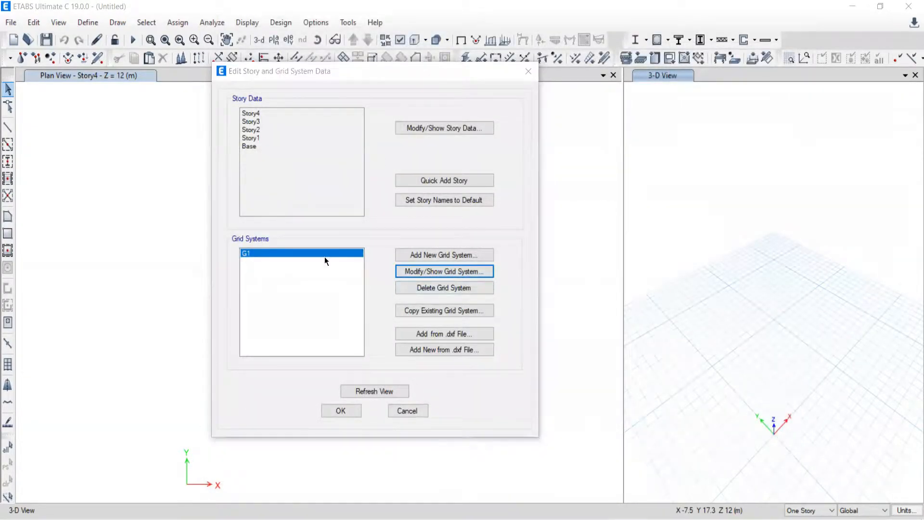
{"action": "double_click", "coordinate": [324, 254]}
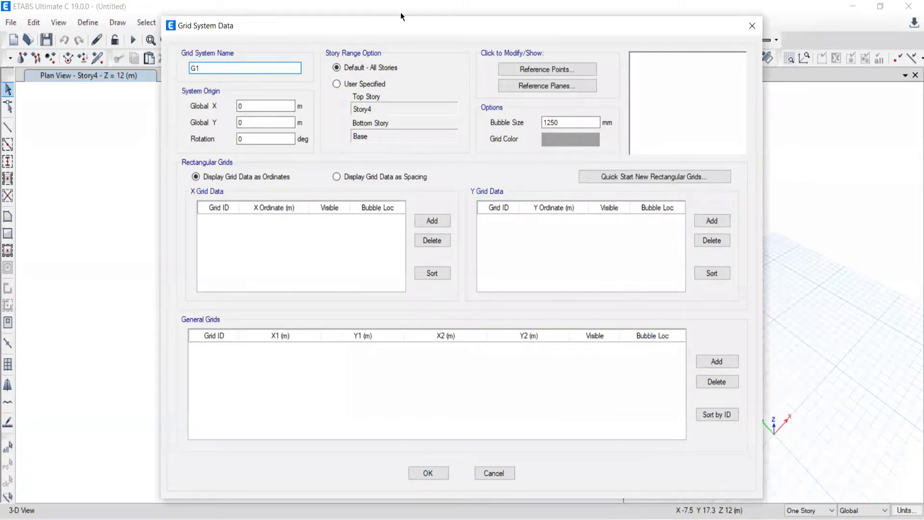
{"action": "left_click_drag", "start_coordinate": [394, 29], "coordinate": [421, 12]}
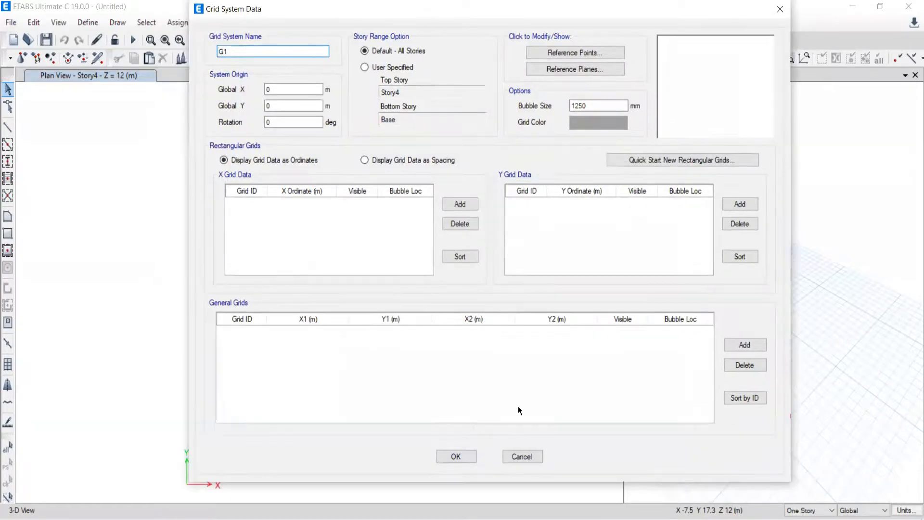
{"action": "left_click", "coordinate": [522, 458]}
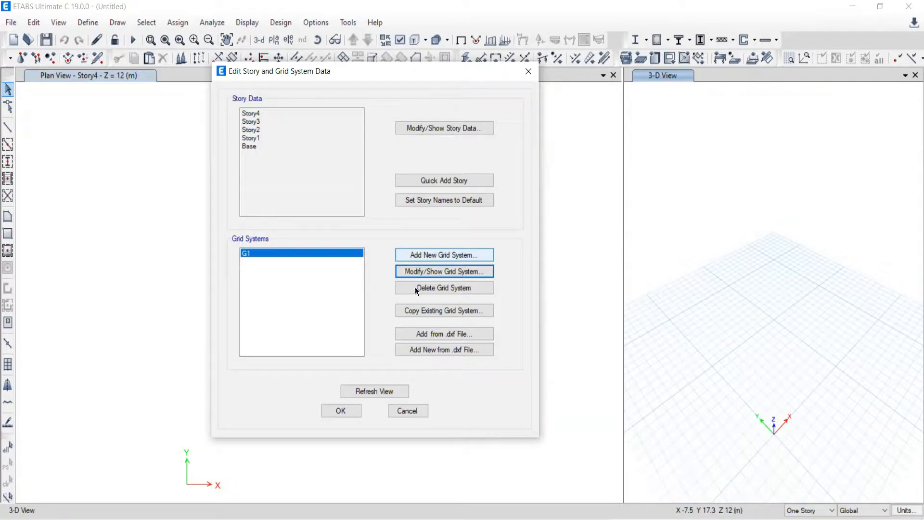
Start adding a new grid system and set its type to Cylindrical.
{"action": "left_click", "coordinate": [423, 255]}
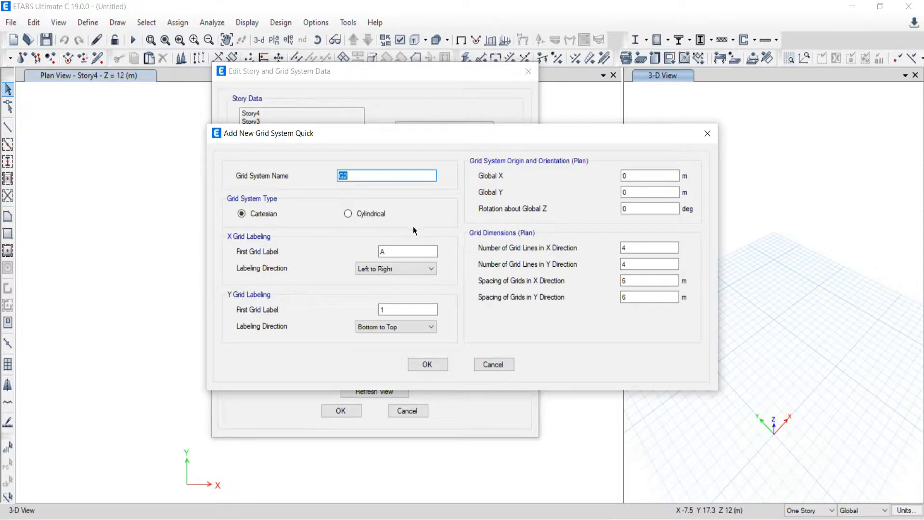
{"action": "left_click", "coordinate": [348, 215]}
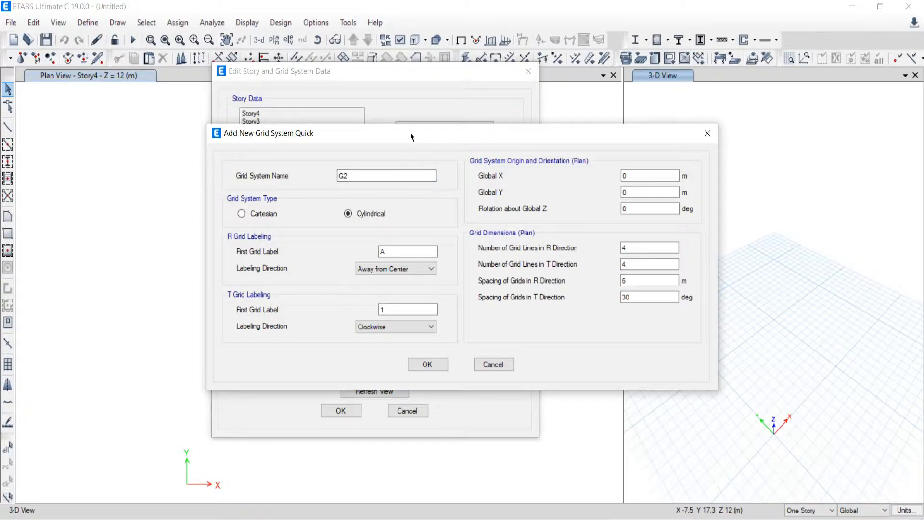
{"action": "left_click_drag", "start_coordinate": [410, 132], "coordinate": [350, 67]}
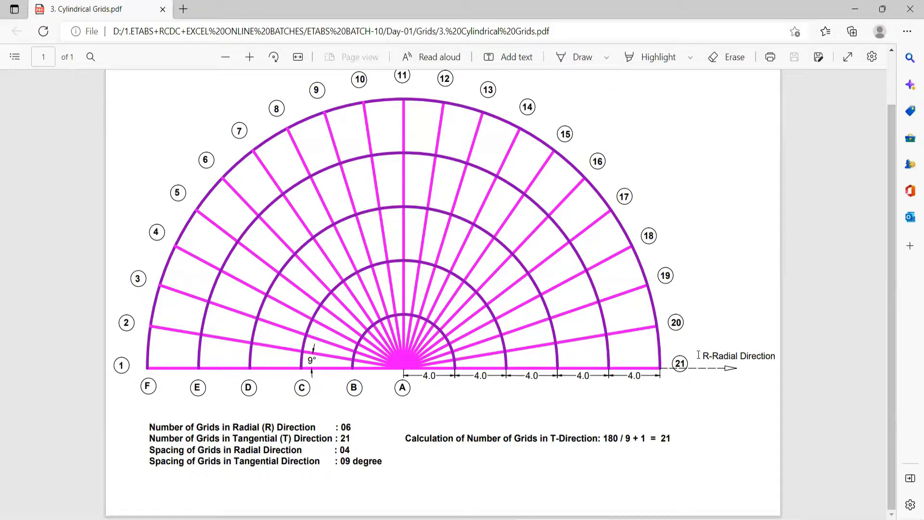
Switch to the Cylindrical Grids PDF, highlight the R-Radial Direction label and mark each arc along the radial axis.
{"action": "left_click_drag", "start_coordinate": [698, 354], "coordinate": [773, 359]}
{"action": "scroll", "coordinate": [621, 351], "scroll_direction": "up", "scroll_amount": 1}
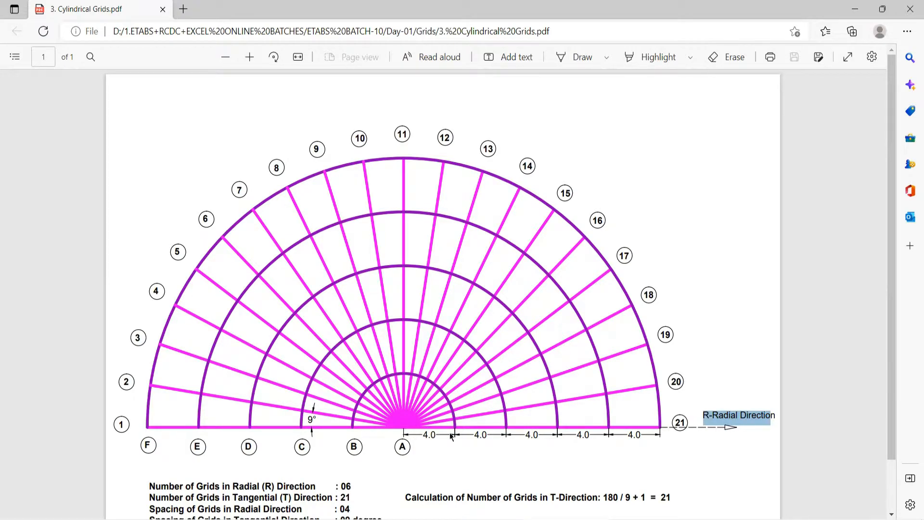
{"action": "scroll", "coordinate": [456, 416], "scroll_direction": "down", "scroll_amount": 1}
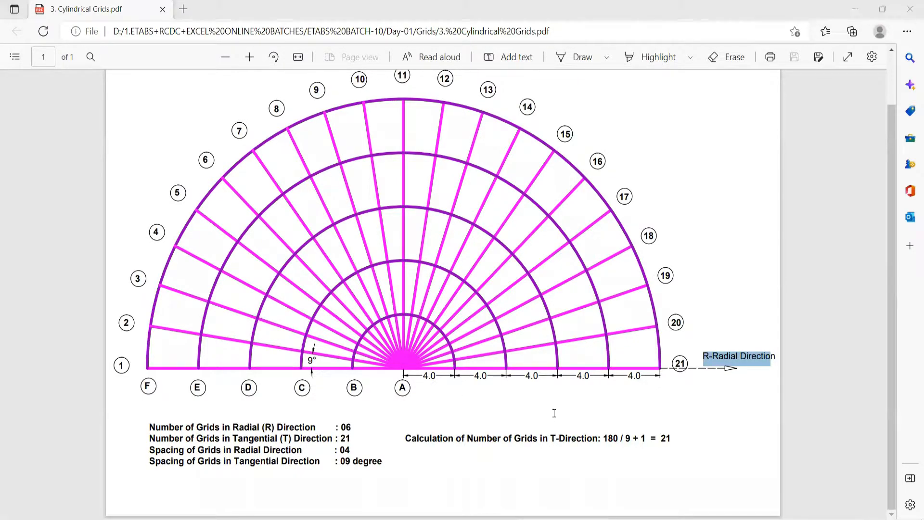
{"action": "left_click_drag", "start_coordinate": [453, 350], "coordinate": [451, 410]}
{"action": "left_click_drag", "start_coordinate": [500, 337], "coordinate": [514, 409]}
{"action": "left_click_drag", "start_coordinate": [559, 341], "coordinate": [558, 416]}
{"action": "left_click_drag", "start_coordinate": [614, 333], "coordinate": [612, 422]}
{"action": "left_click_drag", "start_coordinate": [661, 332], "coordinate": [665, 415]}
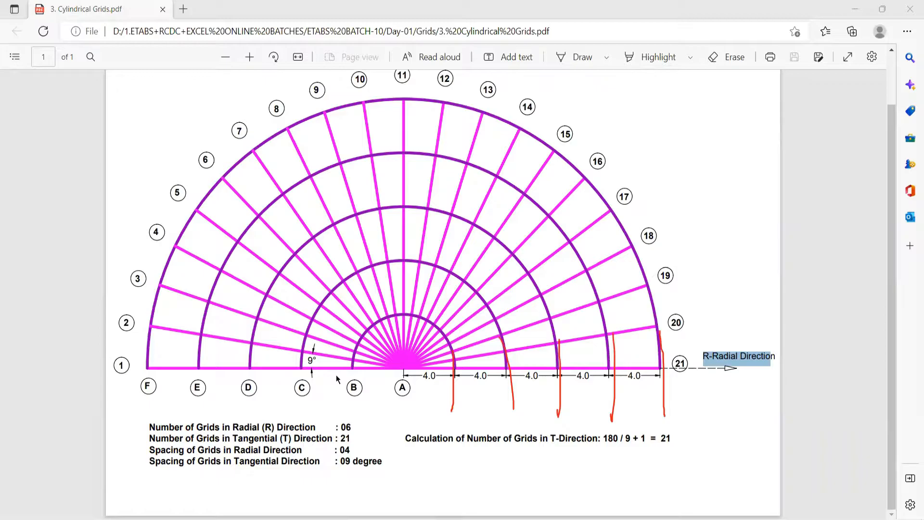
Return to ETABS and set the number of grid lines in the R direction to 5.
{"action": "key", "text": "alt+Tab"}
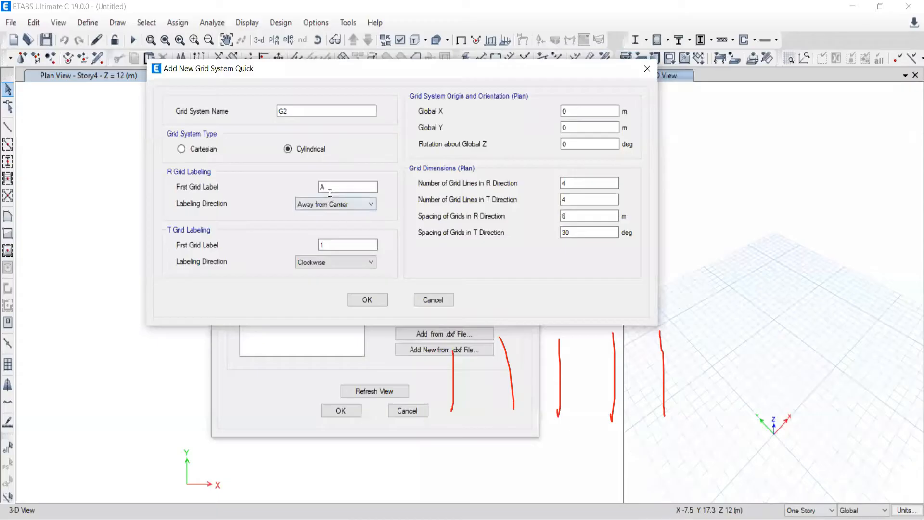
{"action": "double_click", "coordinate": [566, 184]}
{"action": "type", "text": "5"}
Switch to the Cylindrical Grids PDF and mark every radial grid along the baseline, from center A to the outermost arc.
{"action": "key", "text": "alt+Tab"}
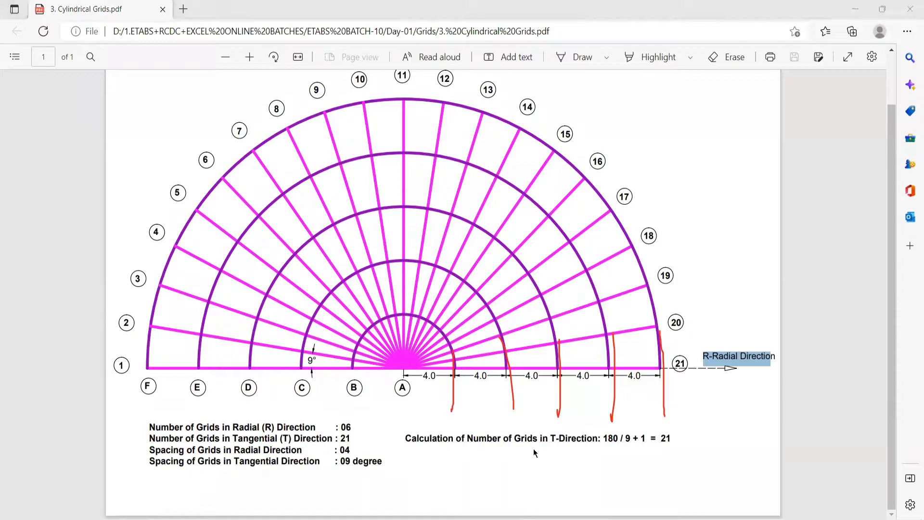
{"action": "left_click_drag", "start_coordinate": [405, 362], "coordinate": [405, 415]}
{"action": "left_click_drag", "start_coordinate": [404, 364], "coordinate": [404, 414]}
{"action": "left_click_drag", "start_coordinate": [455, 356], "coordinate": [455, 422]}
{"action": "left_click_drag", "start_coordinate": [509, 340], "coordinate": [523, 424]}
{"action": "left_click_drag", "start_coordinate": [564, 340], "coordinate": [564, 426]}
{"action": "left_click_drag", "start_coordinate": [617, 346], "coordinate": [617, 427]}
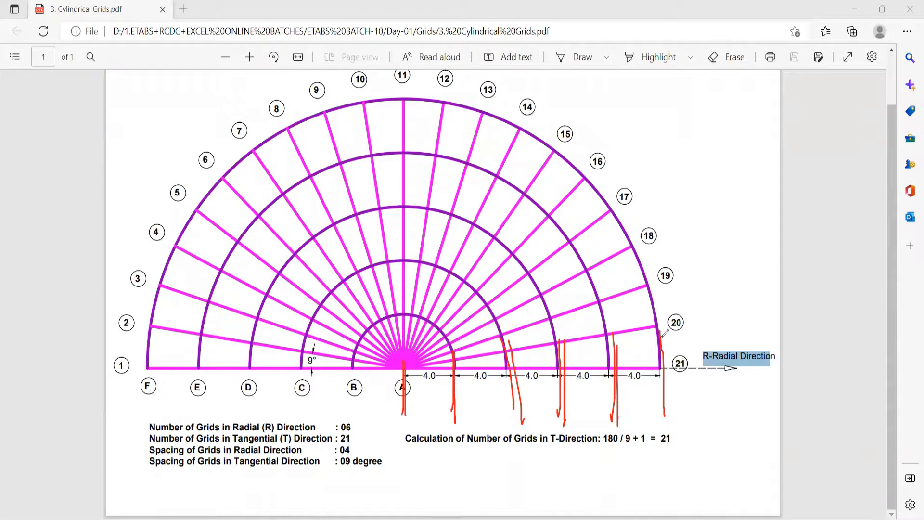
{"action": "left_click_drag", "start_coordinate": [661, 330], "coordinate": [662, 413]}
Mark the tangential grid lines near the outer arc, counting from grid 21 towards grid 16.
{"action": "left_click_drag", "start_coordinate": [636, 365], "coordinate": [636, 322]}
{"action": "left_click_drag", "start_coordinate": [627, 268], "coordinate": [628, 289]}
{"action": "left_click_drag", "start_coordinate": [614, 244], "coordinate": [615, 259]}
{"action": "left_click_drag", "start_coordinate": [584, 207], "coordinate": [595, 229]}
{"action": "left_click_drag", "start_coordinate": [554, 192], "coordinate": [562, 199]}
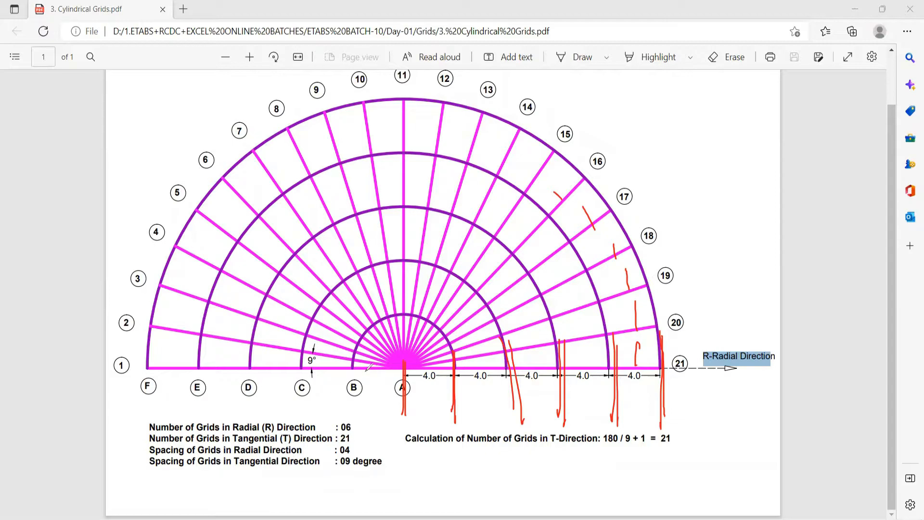
Mark the half-circle angle around center A and write 180 over a fraction line beside the drawing.
{"action": "mouse_move", "coordinate": [373, 369]}
{"action": "left_mouse_down"}
{"action": "mouse_move", "coordinate": [399, 343]}
{"action": "mouse_move", "coordinate": [442, 366]}
{"action": "left_mouse_up"}
{"action": "left_click_drag", "start_coordinate": [730, 119], "coordinate": [734, 159]}
{"action": "mouse_move", "coordinate": [759, 123]}
{"action": "left_mouse_down"}
{"action": "mouse_move", "coordinate": [756, 141]}
{"action": "mouse_move", "coordinate": [758, 124]}
{"action": "left_mouse_up"}
{"action": "mouse_move", "coordinate": [776, 123]}
{"action": "left_mouse_down"}
{"action": "mouse_move", "coordinate": [790, 137]}
{"action": "mouse_move", "coordinate": [776, 124]}
{"action": "left_mouse_up"}
{"action": "left_click_drag", "start_coordinate": [715, 183], "coordinate": [822, 167]}
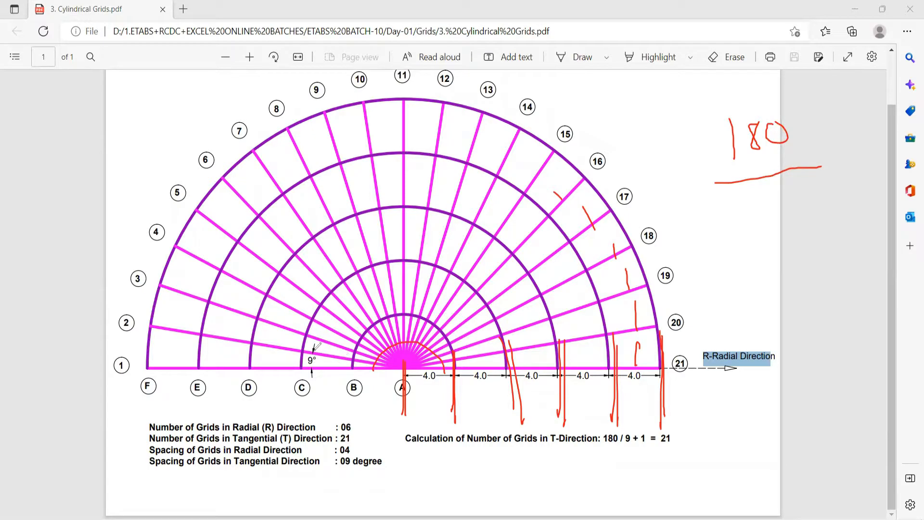
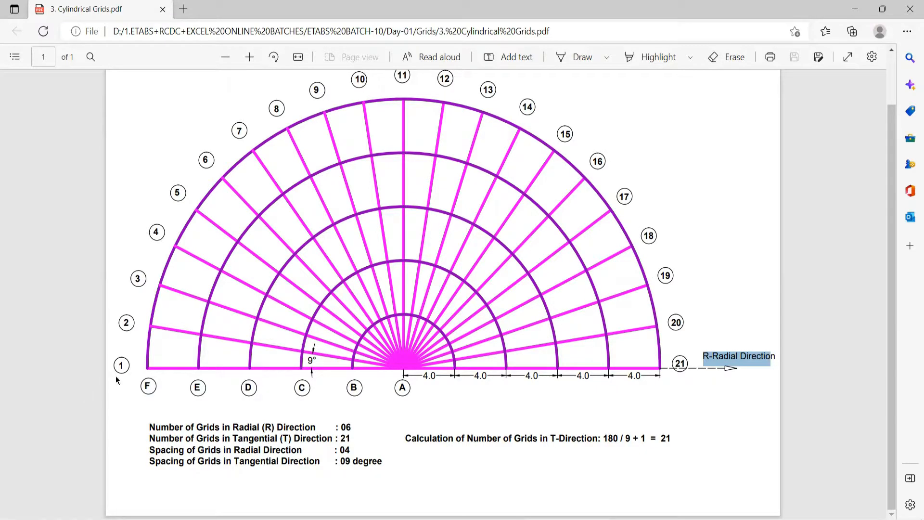
Return to ETABS and review the first grid label and labeling direction settings for the R and T grids.
{"action": "key", "text": "alt+Tab"}
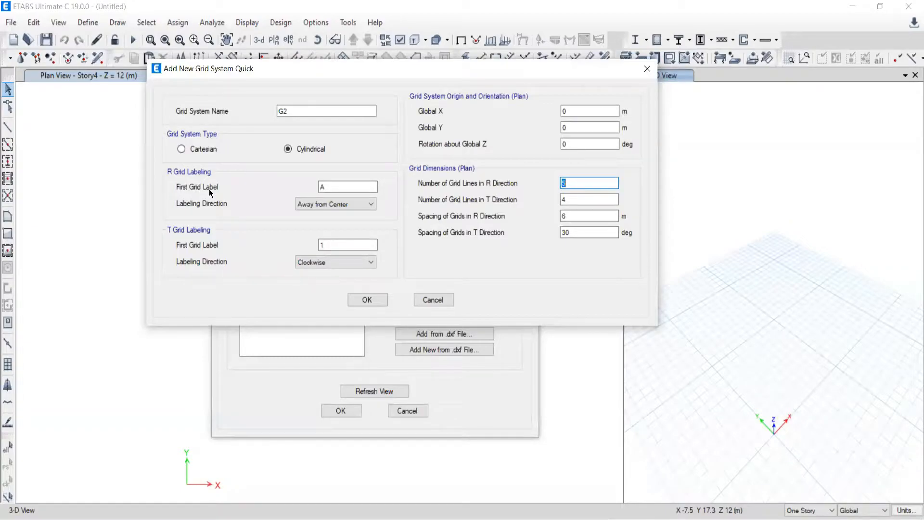
{"action": "left_click_drag", "start_coordinate": [330, 189], "coordinate": [290, 186]}
{"action": "left_click", "coordinate": [338, 204]}
{"action": "left_click", "coordinate": [338, 204]}
{"action": "left_click", "coordinate": [324, 187]}
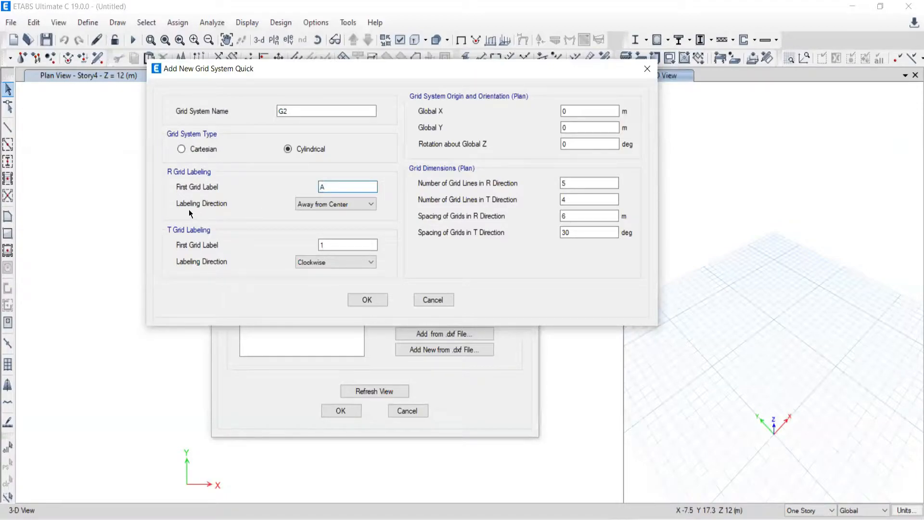
{"action": "double_click", "coordinate": [326, 187]}
{"action": "double_click", "coordinate": [334, 245]}
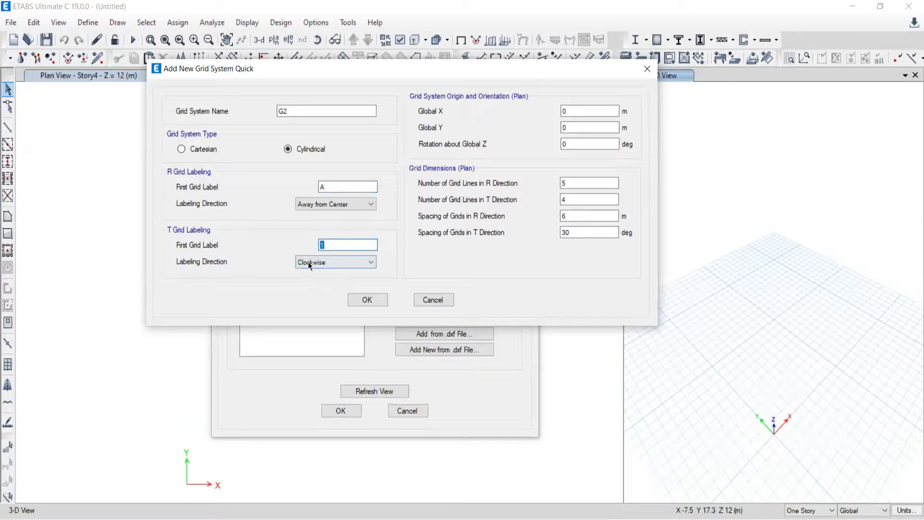
{"action": "left_click", "coordinate": [309, 263]}
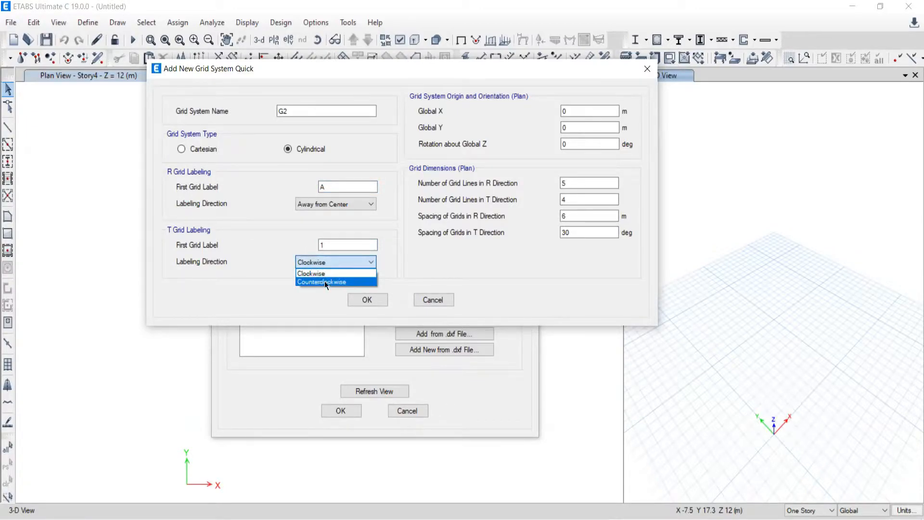
{"action": "left_click", "coordinate": [228, 291]}
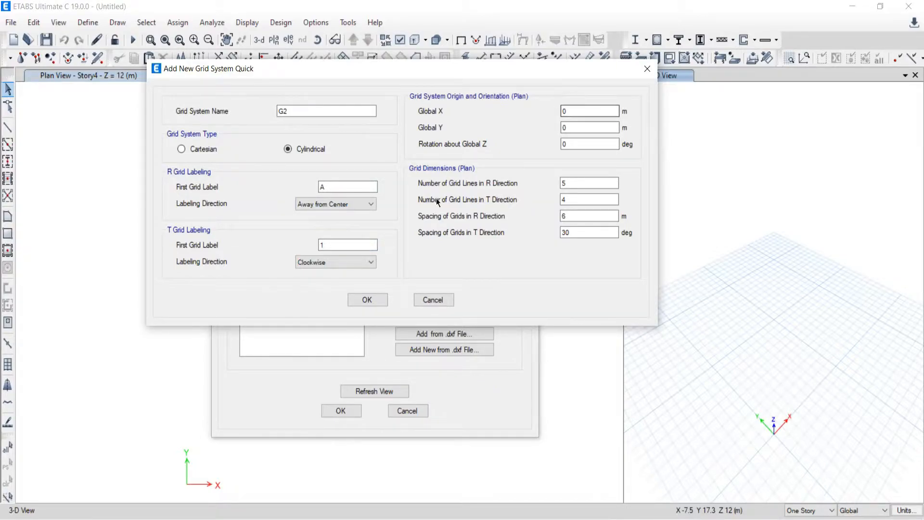
Set the number of grid lines to 6 in the R direction and 21 in the T direction.
{"action": "double_click", "coordinate": [577, 183]}
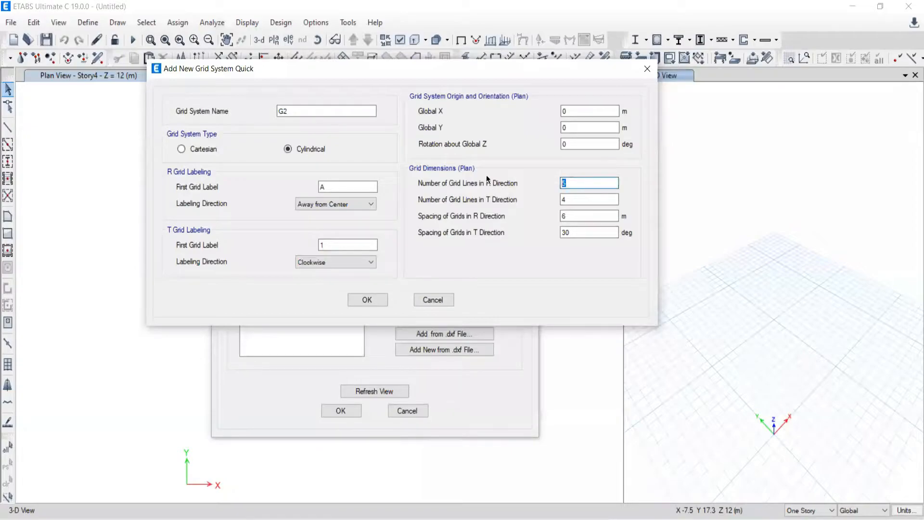
{"action": "type", "text": "6"}
{"action": "key", "text": "Tab"}
{"action": "type", "text": "21"}
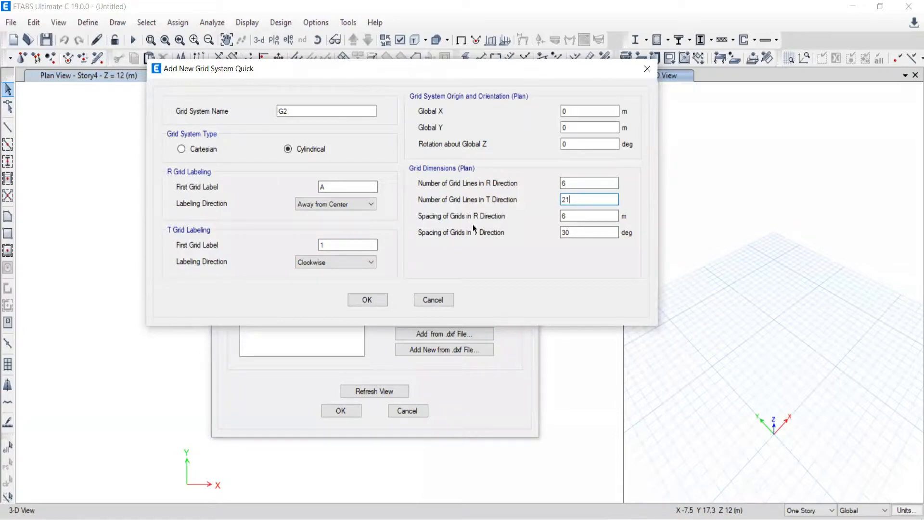
Set the grid spacing to 4 m in the R direction and 9 degrees in the T direction, and apply the new grid system.
{"action": "key", "text": "Tab"}
{"action": "type", "text": "4"}
{"action": "key", "text": "Tab"}
{"action": "type", "text": "9"}
{"action": "left_click", "coordinate": [367, 301]}
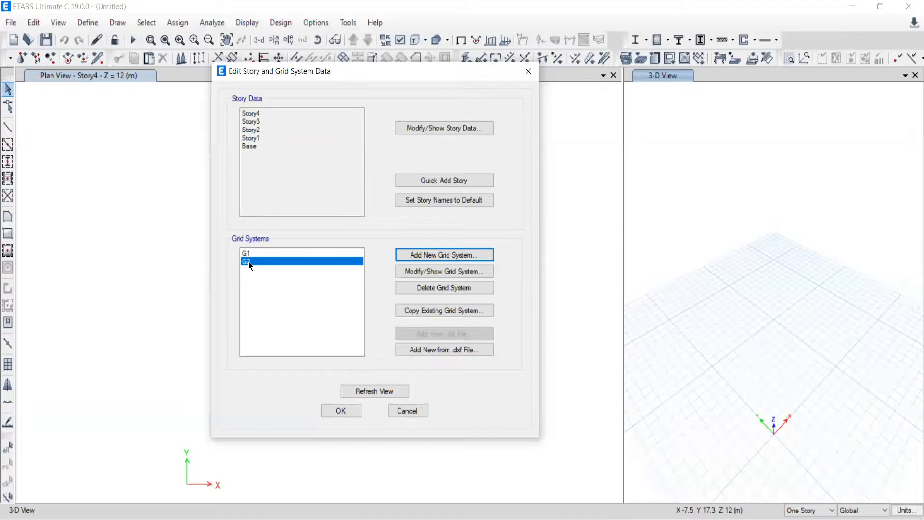
{"action": "left_click", "coordinate": [339, 411]}
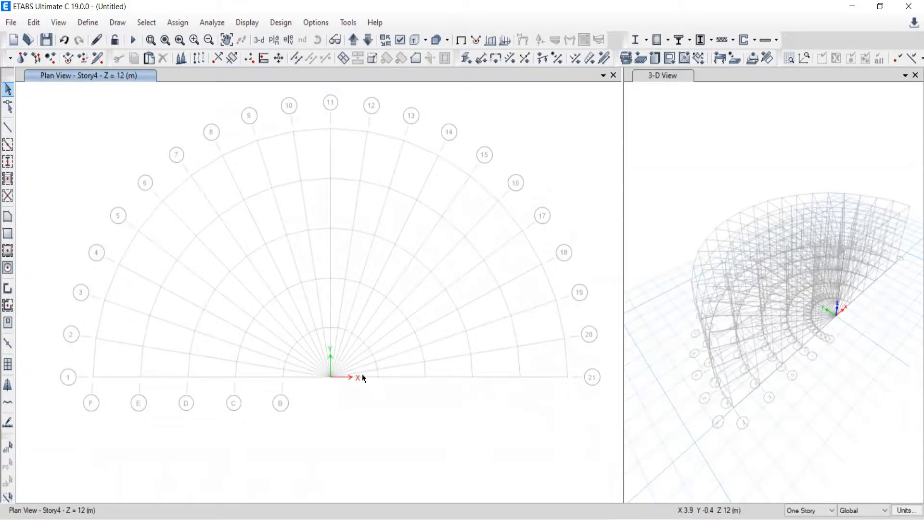
{"action": "middle_click_drag", "start_coordinate": [359, 375], "coordinate": [341, 393]}
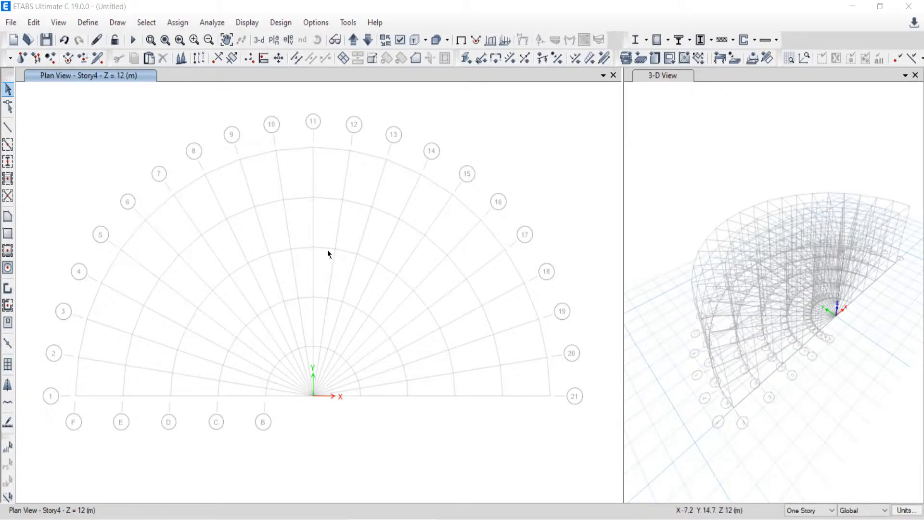
Change the grid color of grid system G2 to dark grey and apply it to the model.
{"action": "left_click", "coordinate": [32, 23]}
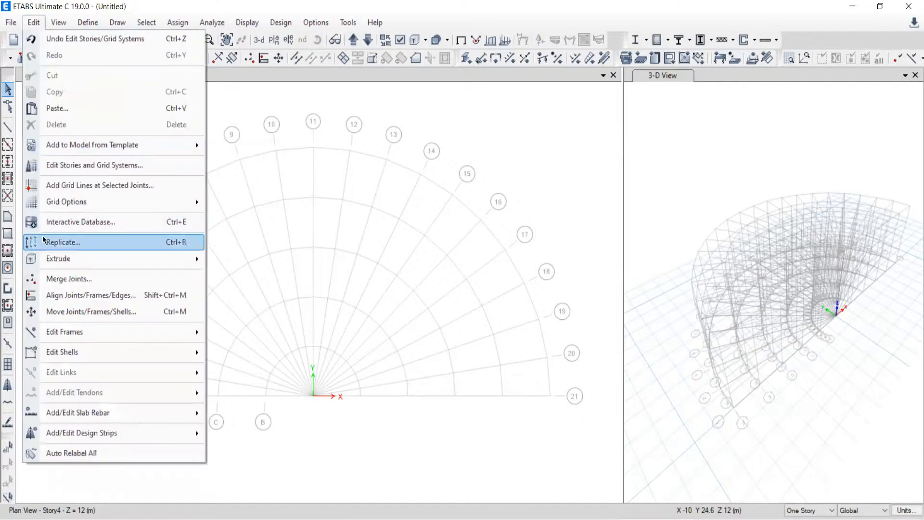
{"action": "left_click", "coordinate": [129, 167]}
{"action": "left_click", "coordinate": [338, 269]}
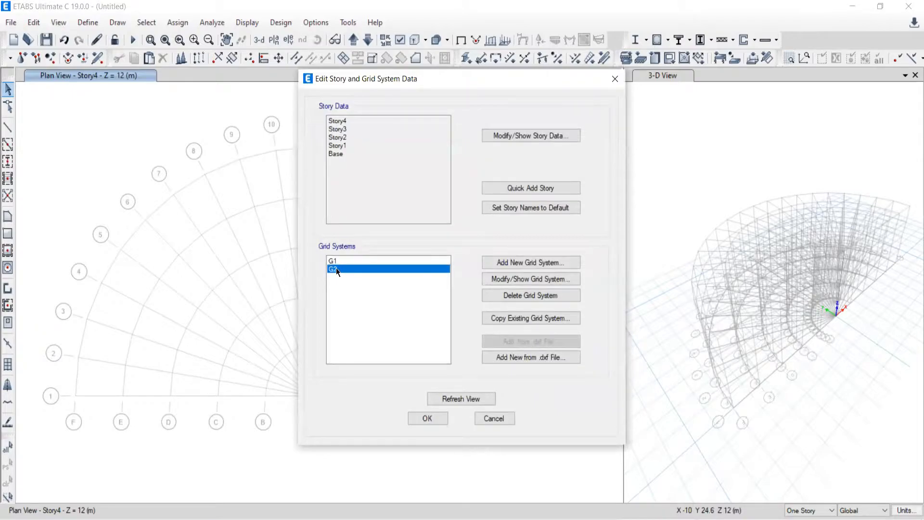
{"action": "left_click", "coordinate": [523, 279]}
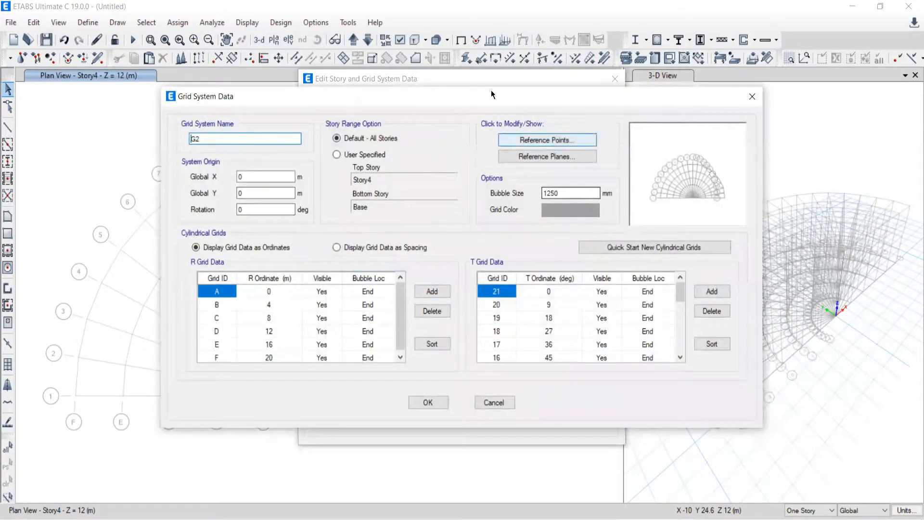
{"action": "left_click_drag", "start_coordinate": [450, 94], "coordinate": [437, 49]}
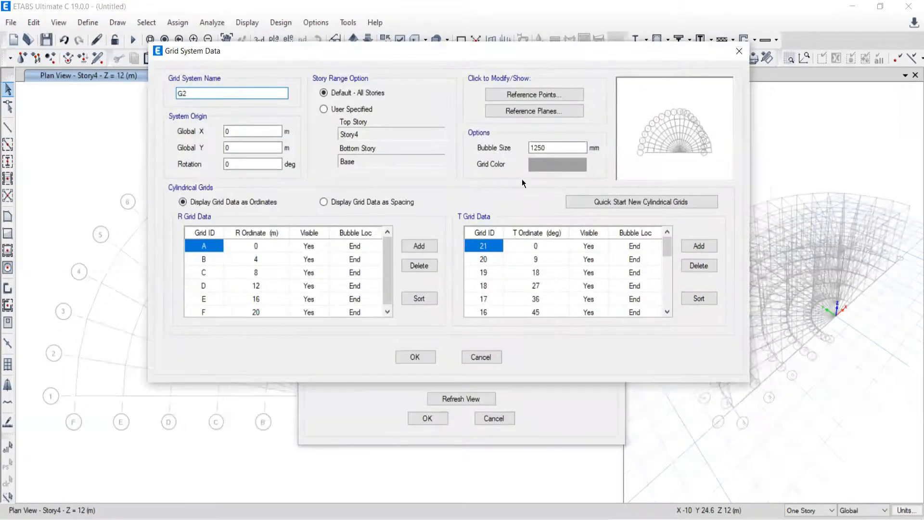
{"action": "left_click", "coordinate": [557, 165]}
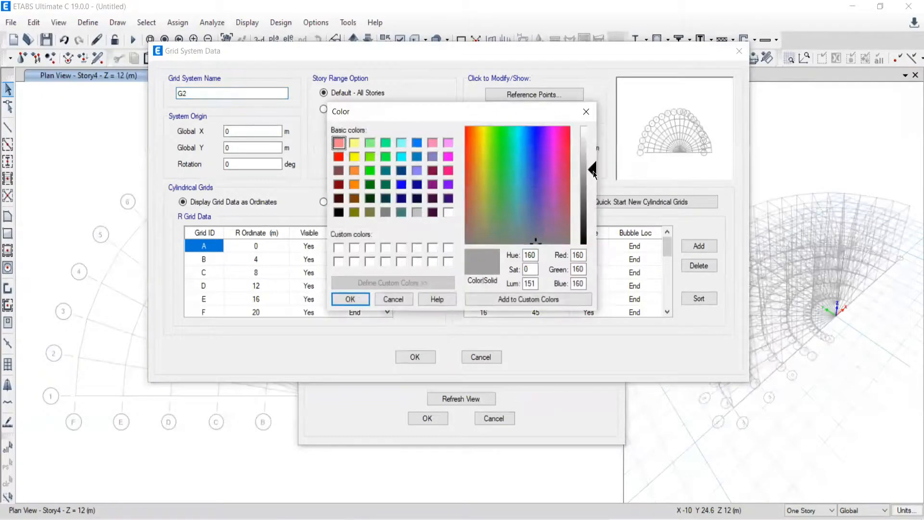
{"action": "left_click_drag", "start_coordinate": [593, 171], "coordinate": [594, 215]}
{"action": "left_click", "coordinate": [350, 299]}
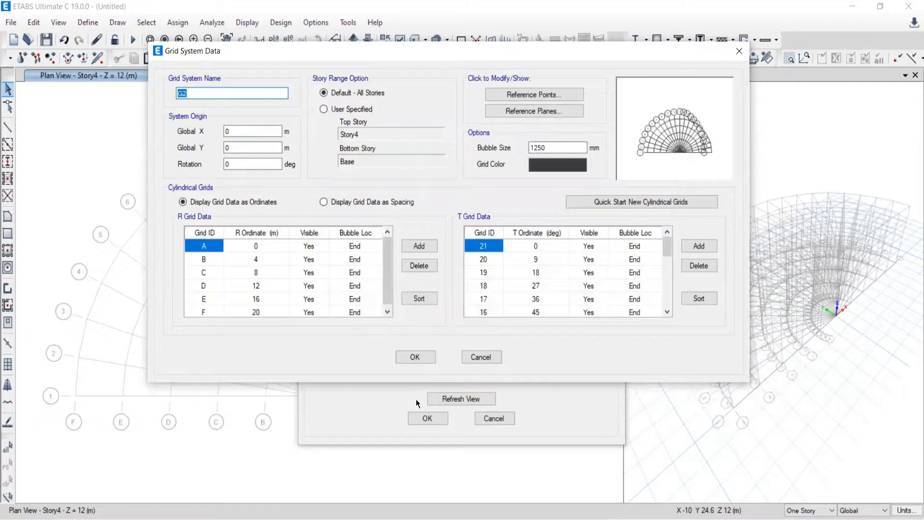
{"action": "left_click", "coordinate": [420, 418]}
{"action": "left_click", "coordinate": [413, 357]}
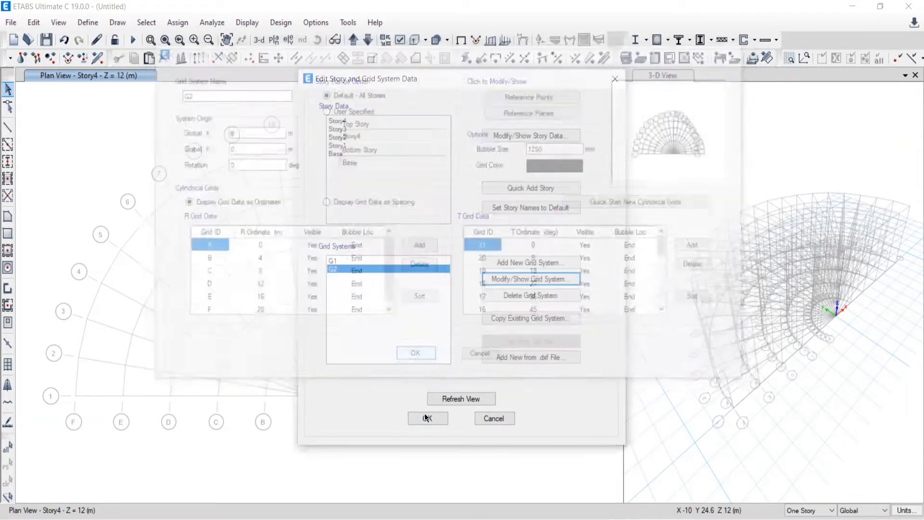
{"action": "left_click", "coordinate": [426, 419]}
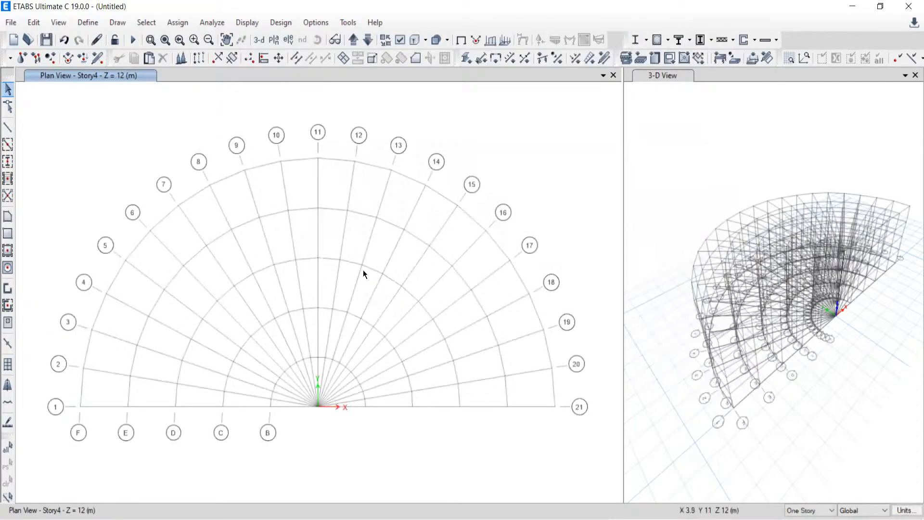
Set the rotation of grid system G2 to 45 degrees and apply it to the model.
{"action": "left_click", "coordinate": [34, 22]}
{"action": "left_click", "coordinate": [59, 171]}
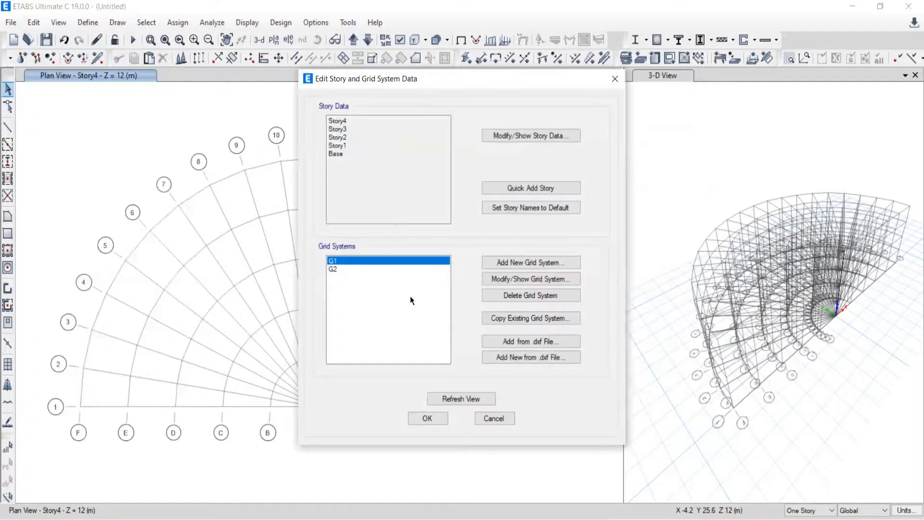
{"action": "left_click", "coordinate": [334, 269]}
{"action": "left_click", "coordinate": [517, 279]}
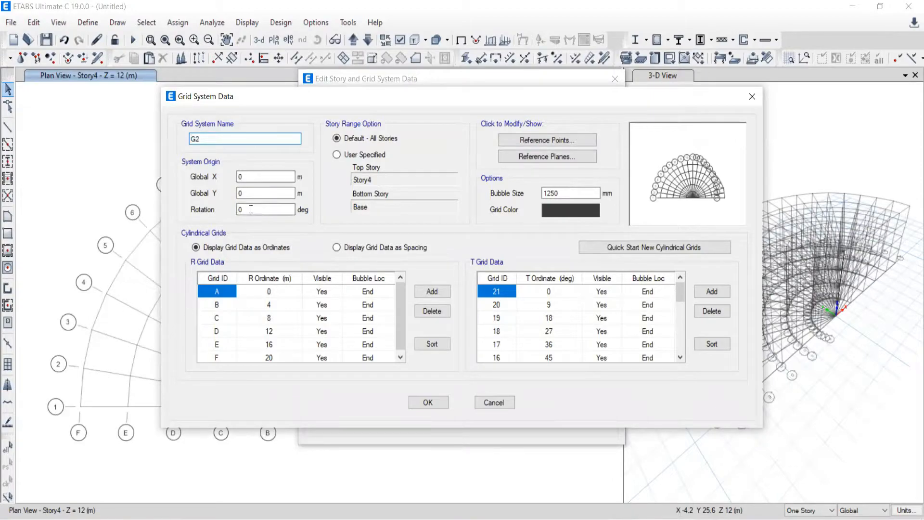
{"action": "left_click_drag", "start_coordinate": [292, 208], "coordinate": [220, 208]}
{"action": "type", "text": "45"}
{"action": "left_click", "coordinate": [428, 403]}
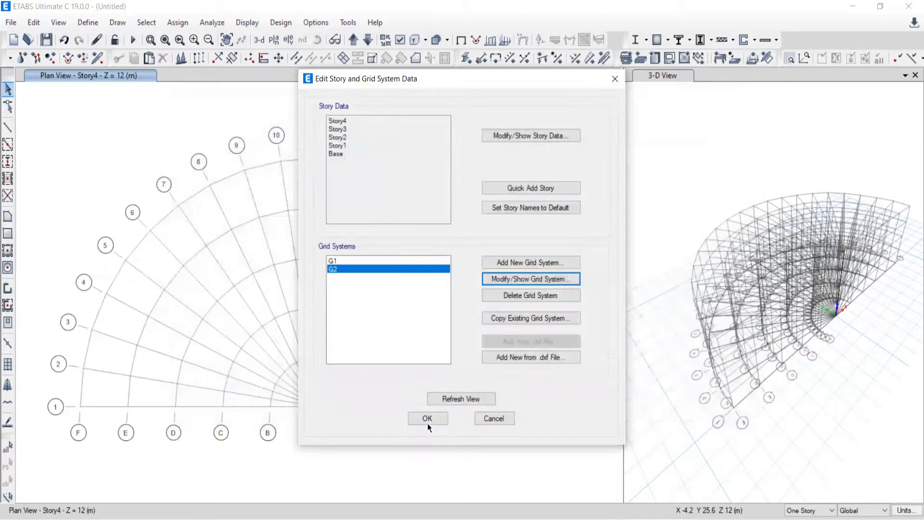
{"action": "middle_click_drag", "start_coordinate": [387, 331], "coordinate": [360, 265]}
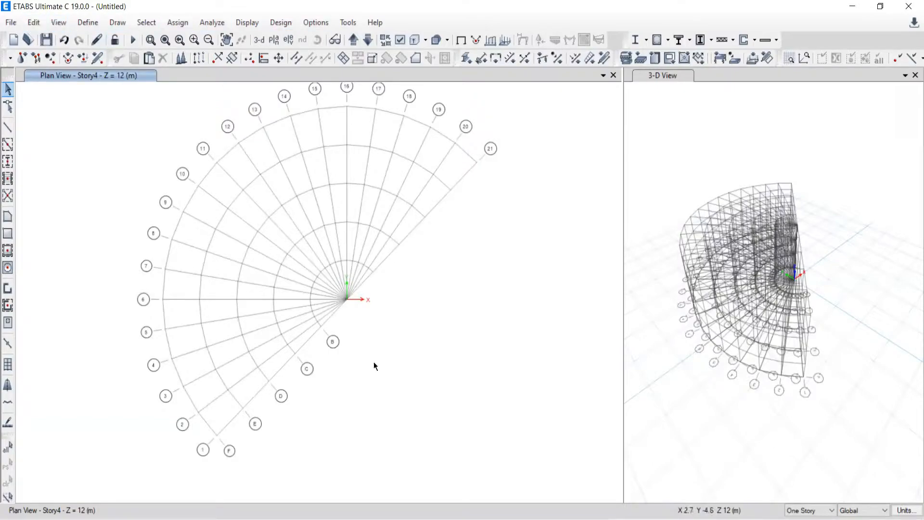
Set the Global X origin of grid system G2 to 5 m and apply it to the model.
{"action": "scroll", "coordinate": [359, 311], "scroll_direction": "up", "scroll_amount": 3}
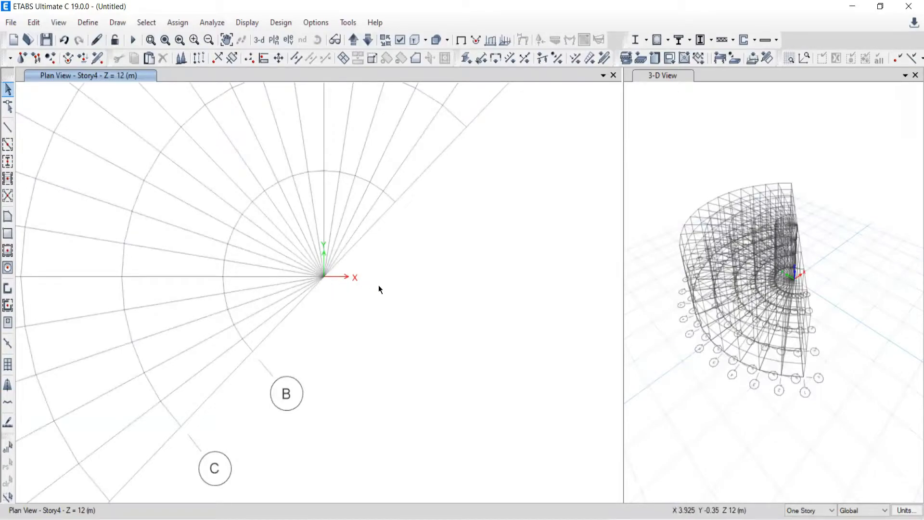
{"action": "scroll", "coordinate": [325, 271], "scroll_direction": "up", "scroll_amount": 3}
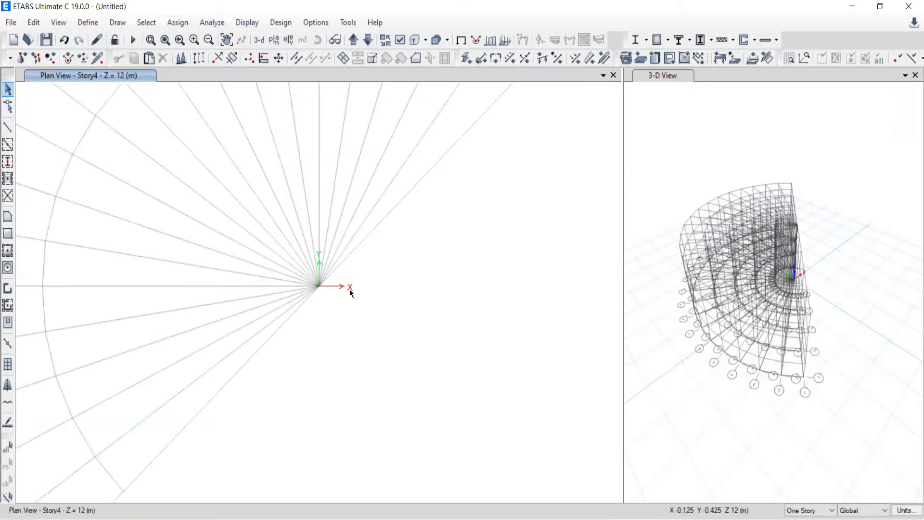
{"action": "scroll", "coordinate": [352, 305], "scroll_direction": "down", "scroll_amount": 3}
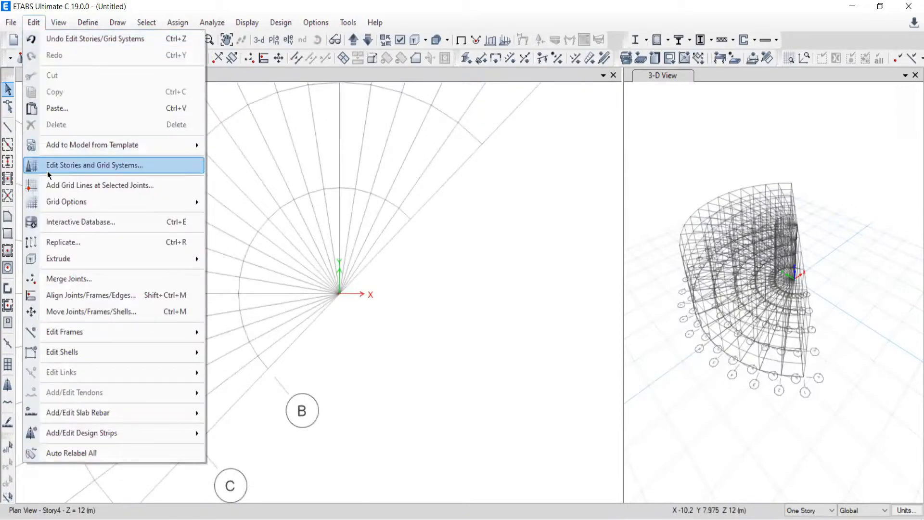
{"action": "left_click", "coordinate": [49, 166]}
{"action": "left_click", "coordinate": [333, 269]}
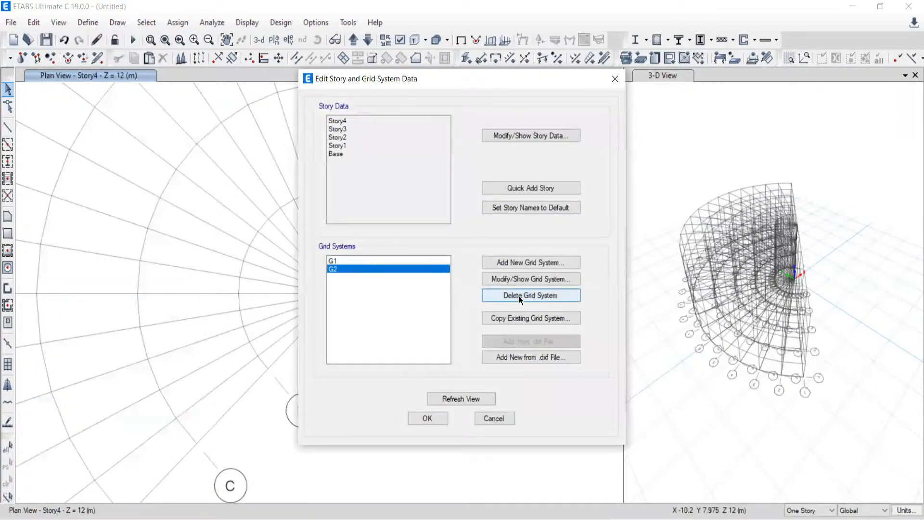
{"action": "left_click", "coordinate": [514, 279]}
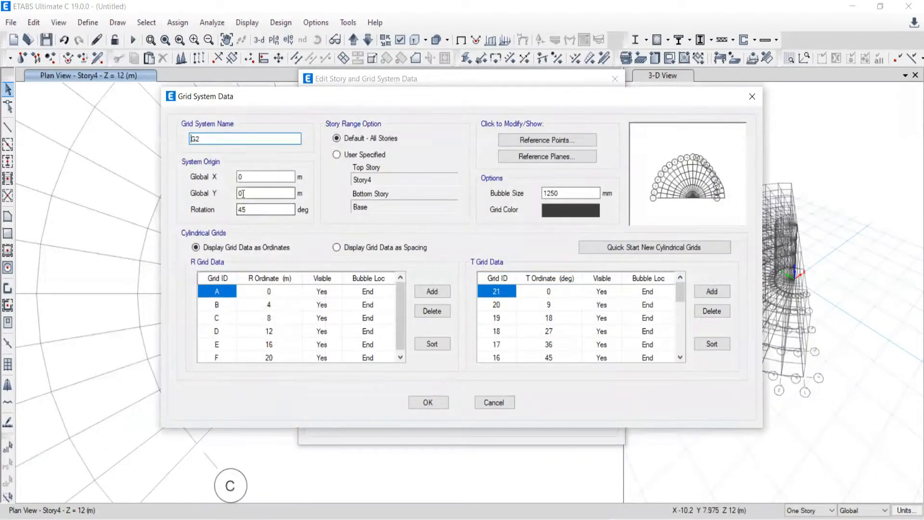
{"action": "left_click", "coordinate": [245, 177]}
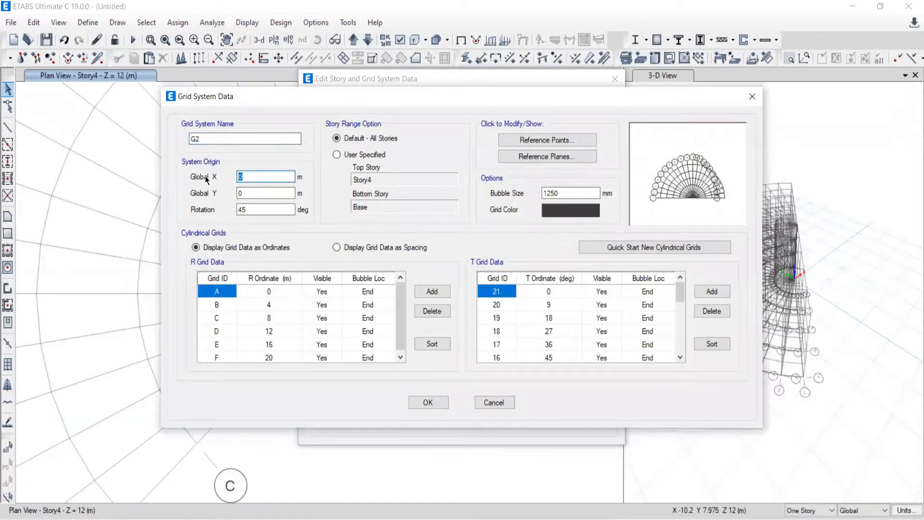
{"action": "type", "text": "5"}
{"action": "left_click", "coordinate": [417, 399]}
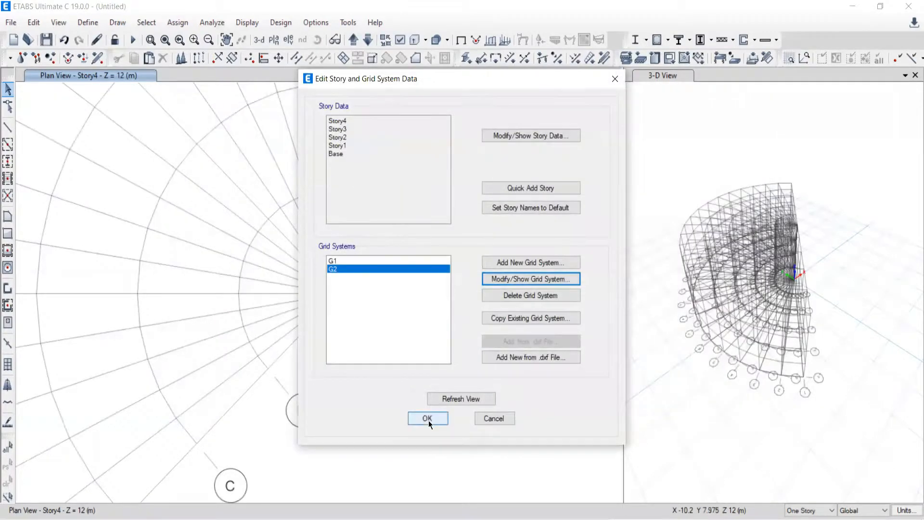
{"action": "left_click", "coordinate": [427, 418]}
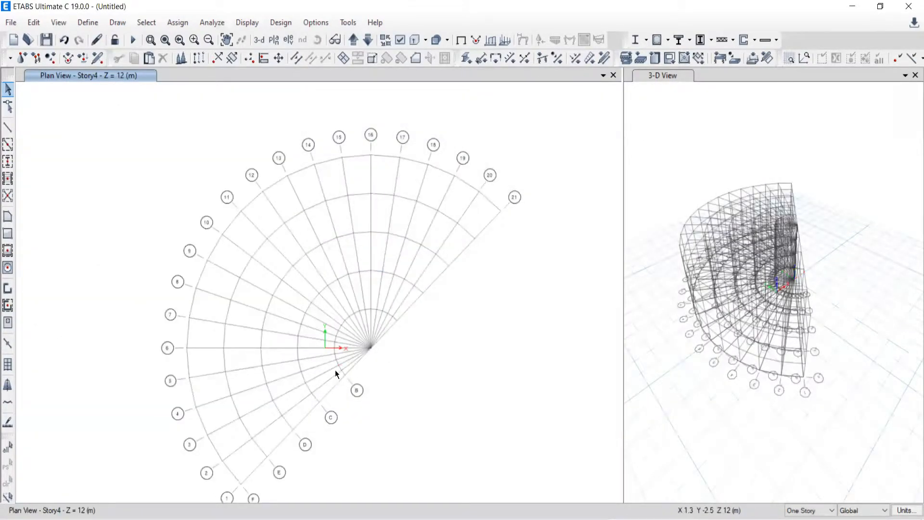
{"action": "scroll", "coordinate": [334, 369], "scroll_direction": "up", "scroll_amount": 3}
{"action": "scroll", "coordinate": [332, 360], "scroll_direction": "down", "scroll_amount": 3}
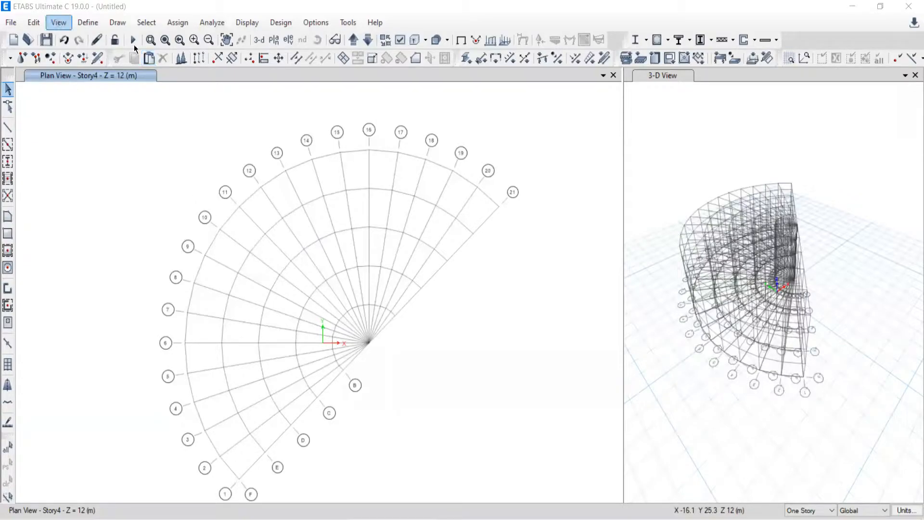
{"action": "scroll", "coordinate": [305, 285], "scroll_direction": "down", "scroll_amount": 3}
{"action": "scroll", "coordinate": [318, 323], "scroll_direction": "up", "scroll_amount": 3}
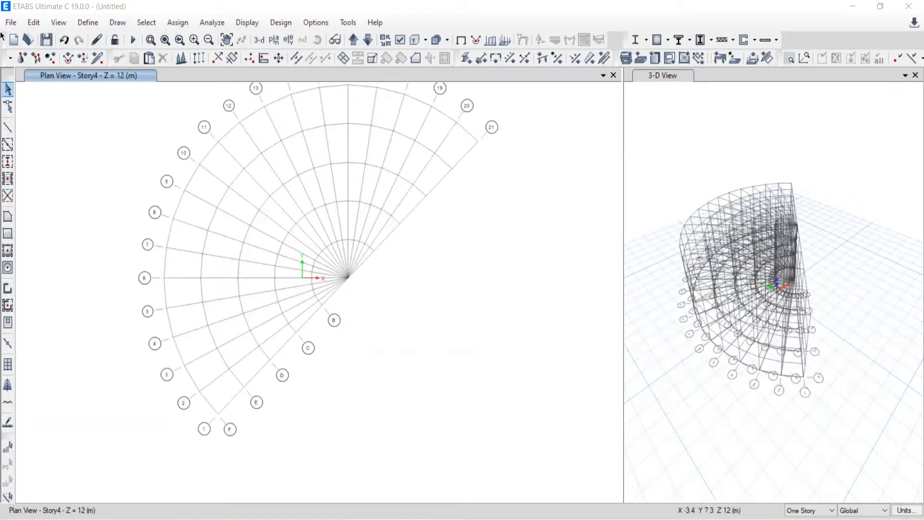
Open the data of grid system G2 for modification and change its grid color to red.
{"action": "left_click", "coordinate": [34, 22]}
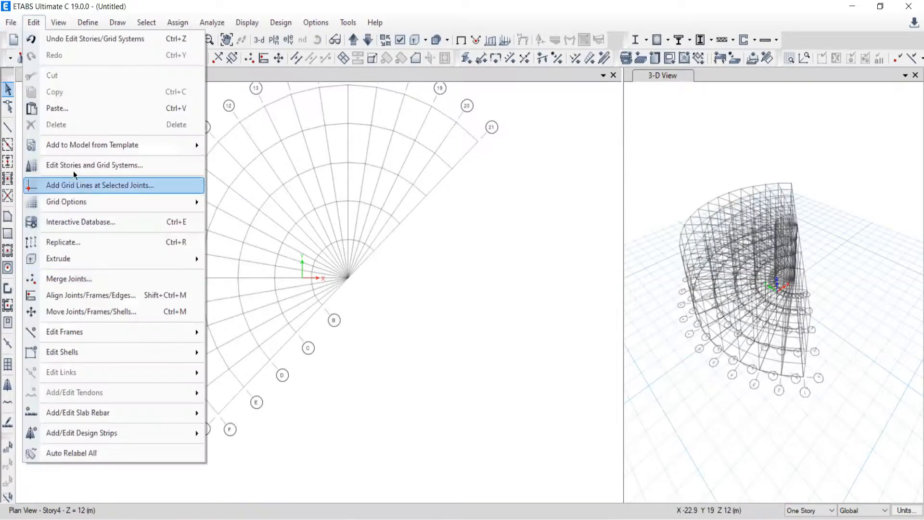
{"action": "left_click", "coordinate": [74, 166]}
{"action": "left_click", "coordinate": [356, 268]}
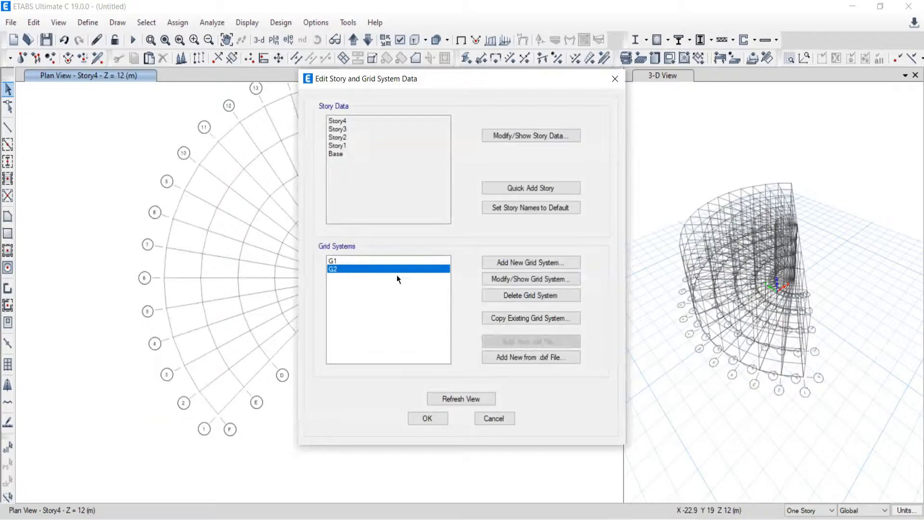
{"action": "left_click", "coordinate": [540, 279]}
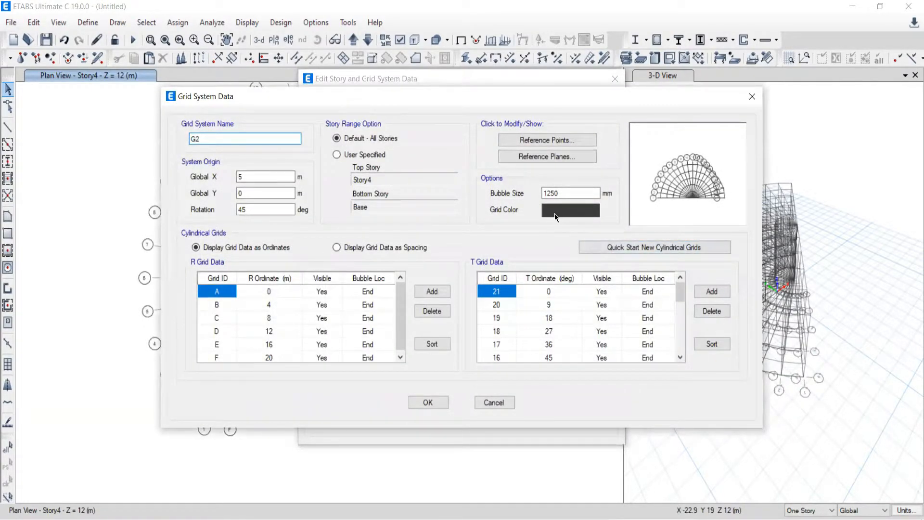
{"action": "left_click", "coordinate": [556, 213]}
{"action": "left_click", "coordinate": [340, 156]}
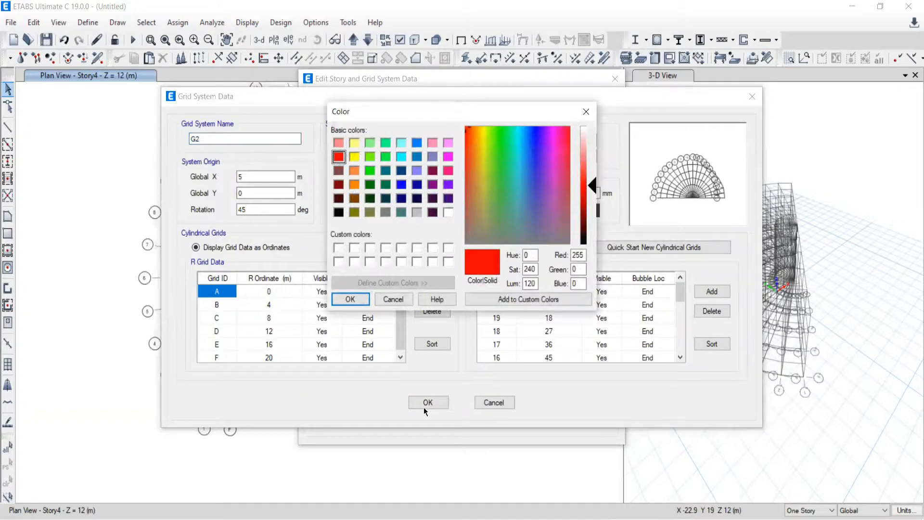
{"action": "left_click", "coordinate": [350, 299]}
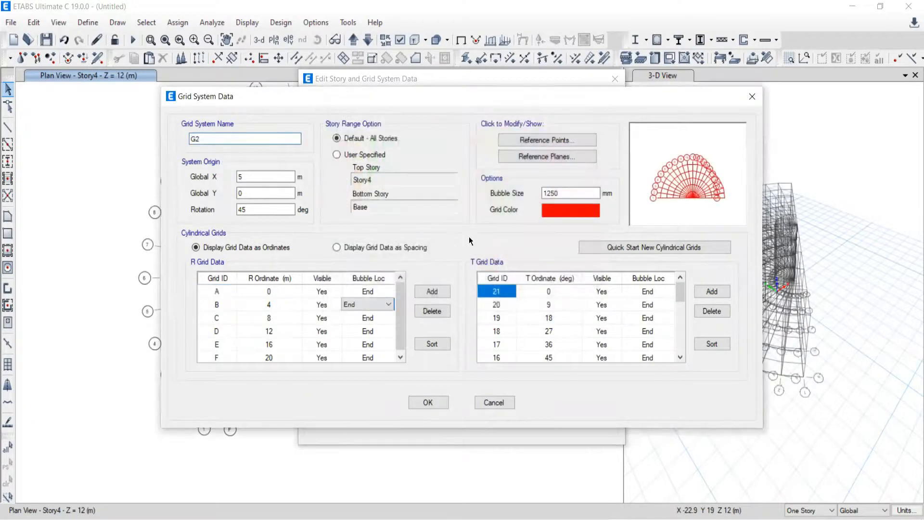
Set the bubble size of grid system G2 to 2000 mm and apply the changes to the model.
{"action": "double_click", "coordinate": [568, 193]}
{"action": "type", "text": "2000"}
{"action": "left_click", "coordinate": [426, 406]}
{"action": "left_click", "coordinate": [420, 420]}
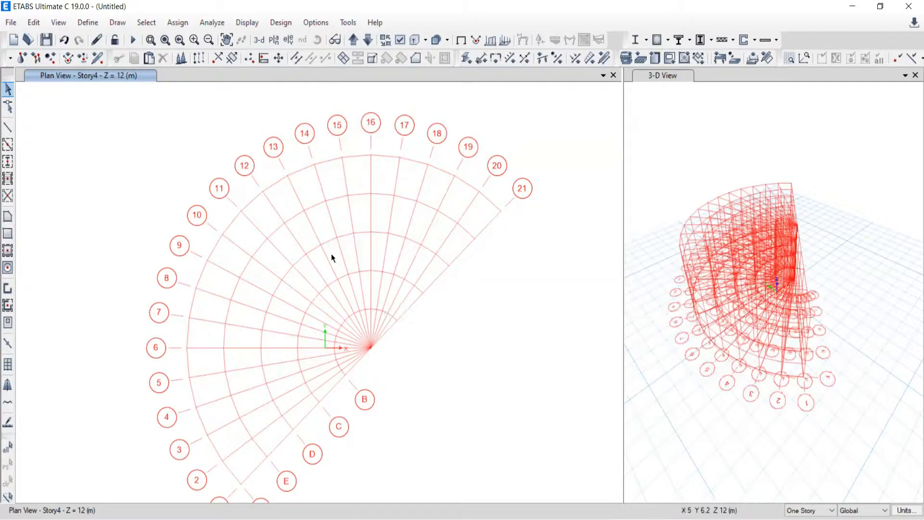
Switch to the Grids folder, open the 3.1 Cylindrical Grids PDF and close the earlier 3. Cylindrical Grids PDF.
{"action": "left_click", "coordinate": [494, 451]}
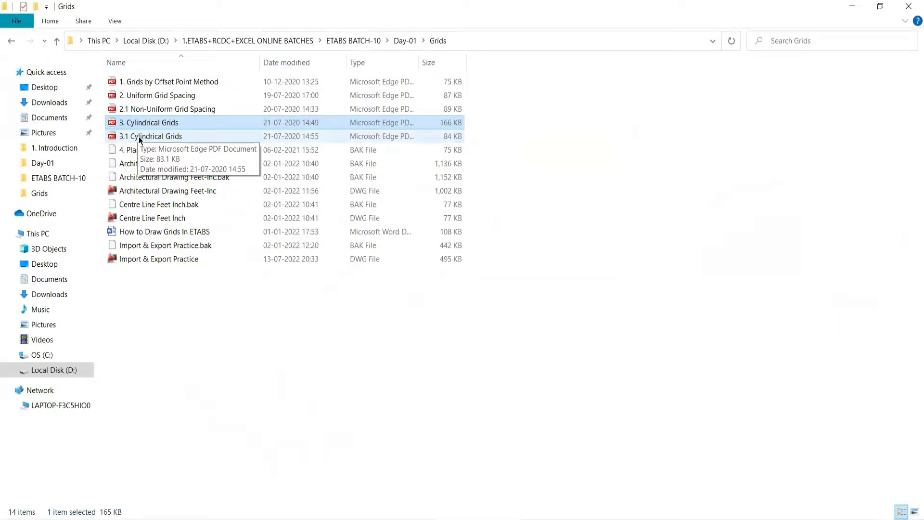
{"action": "double_click", "coordinate": [139, 137]}
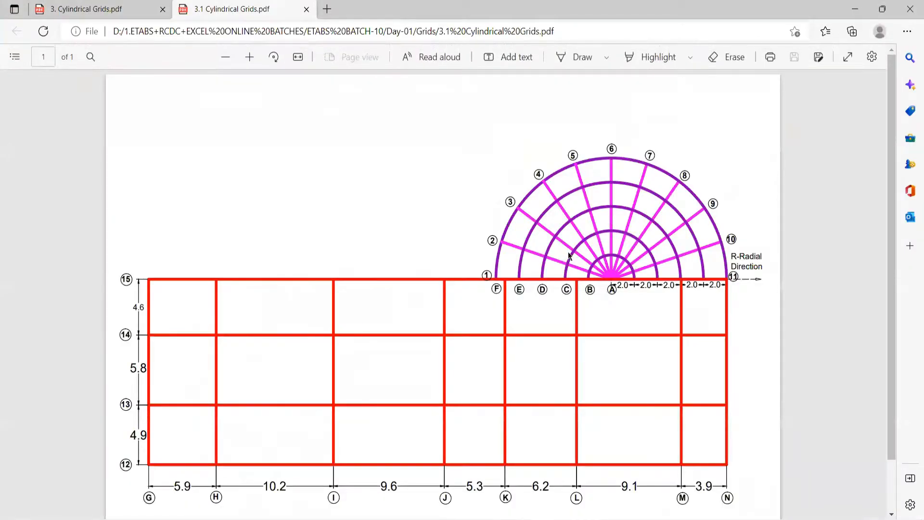
{"action": "scroll", "coordinate": [568, 255], "scroll_direction": "down", "scroll_amount": 2}
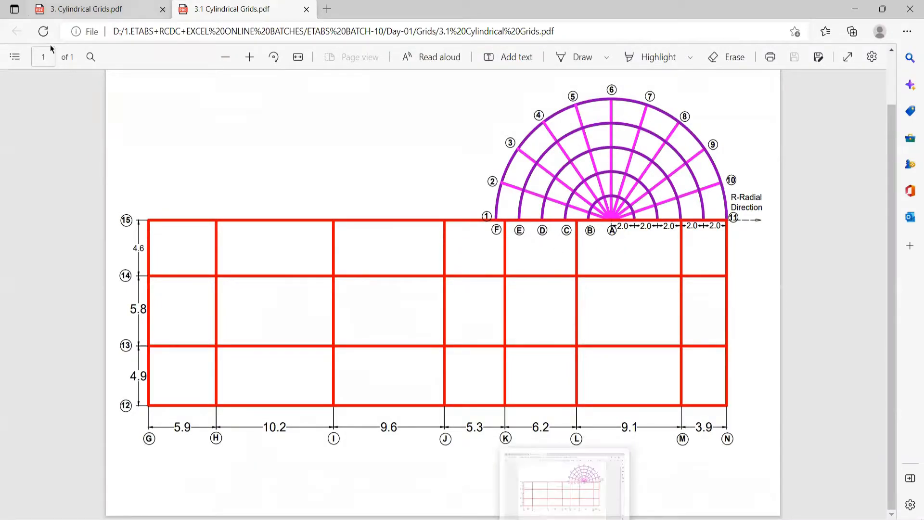
{"action": "left_click", "coordinate": [163, 10]}
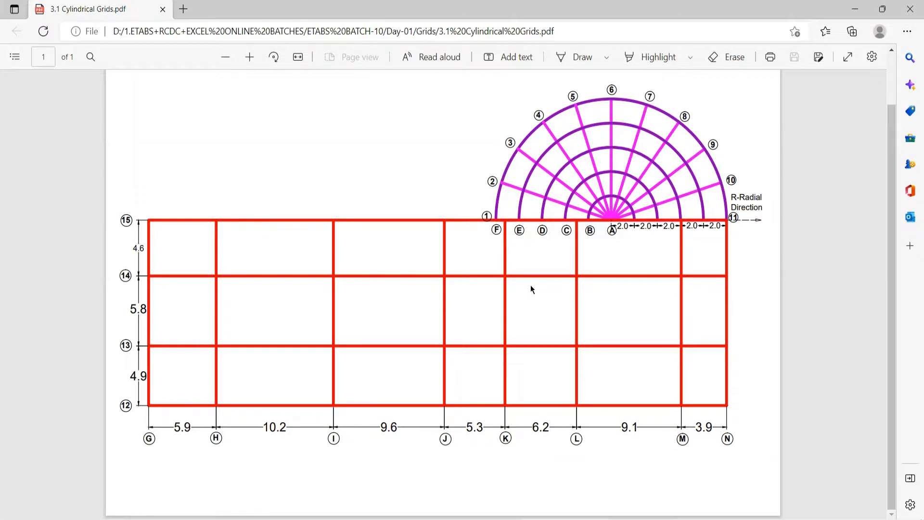
Switch back to ETABS and start a new model.
{"action": "key", "text": "alt+Tab"}
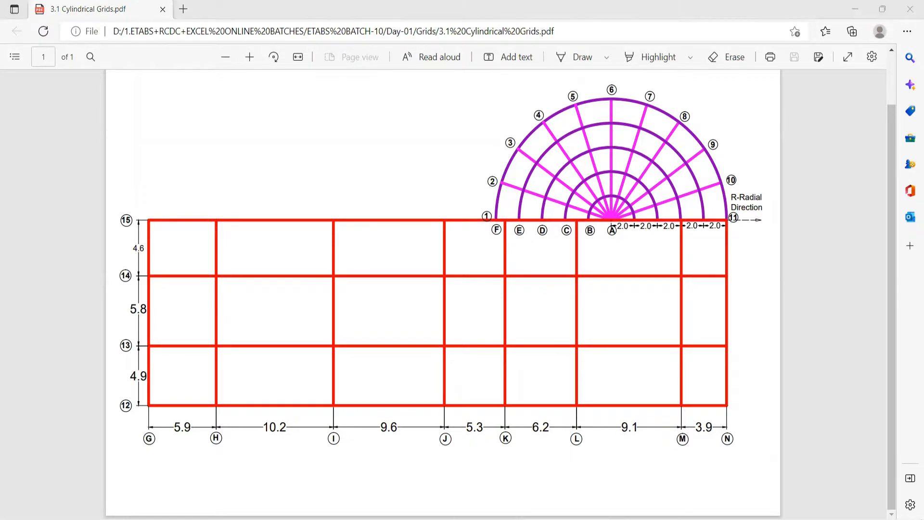
{"action": "key", "text": "alt+f"}
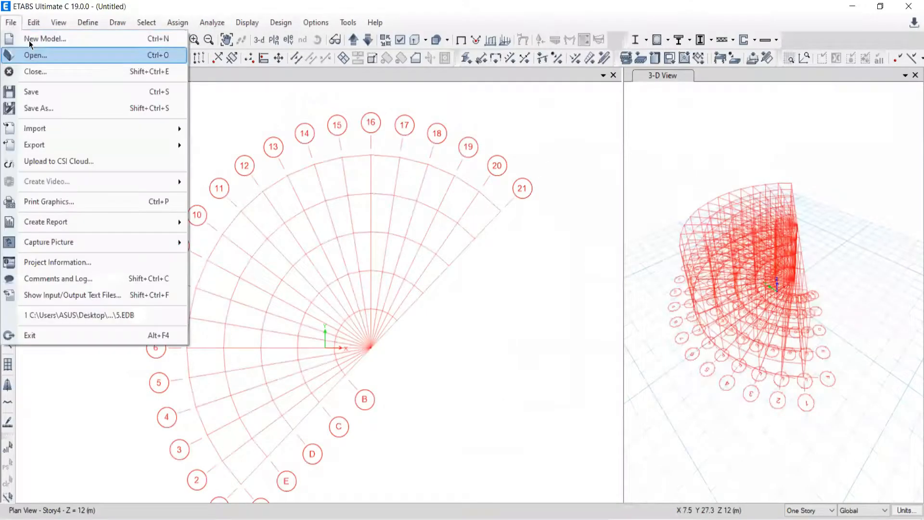
{"action": "key", "text": "Escape"}
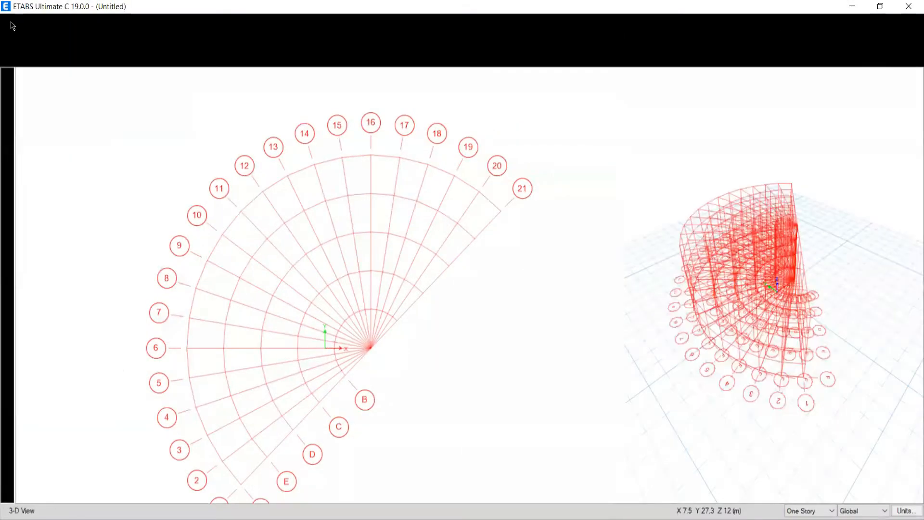
{"action": "left_click", "coordinate": [11, 23]}
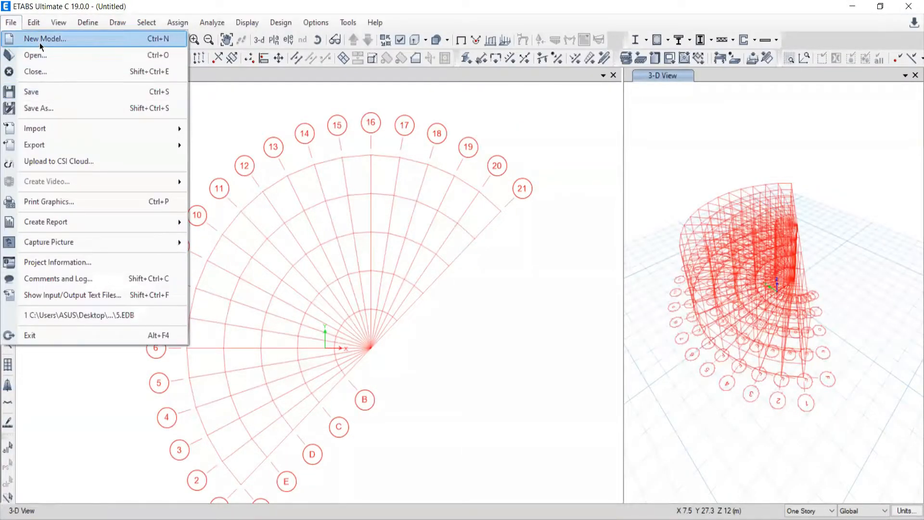
{"action": "key", "text": "Return"}
{"action": "left_click", "coordinate": [473, 314]}
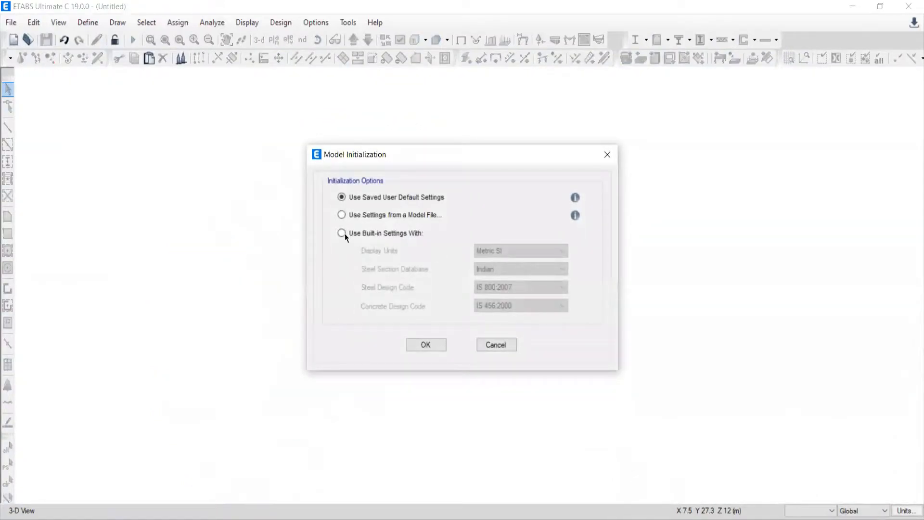
Initialize the new model with the built-in settings, using Metric SI units, the Indian section database, IS 800:2007 and IS 456:2000.
{"action": "left_click", "coordinate": [342, 233]}
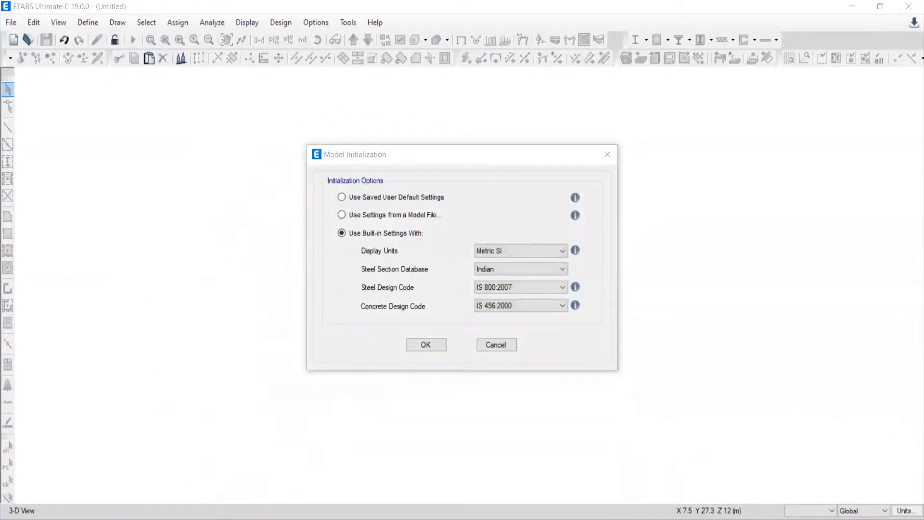
{"action": "key", "text": "alt+Tab"}
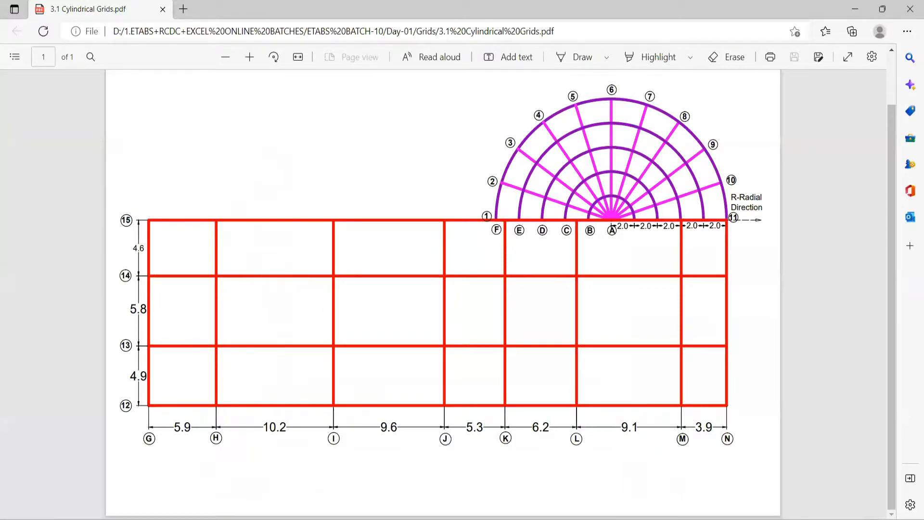
{"action": "key", "text": "alt+Tab"}
{"action": "key", "text": "alt+Tab"}
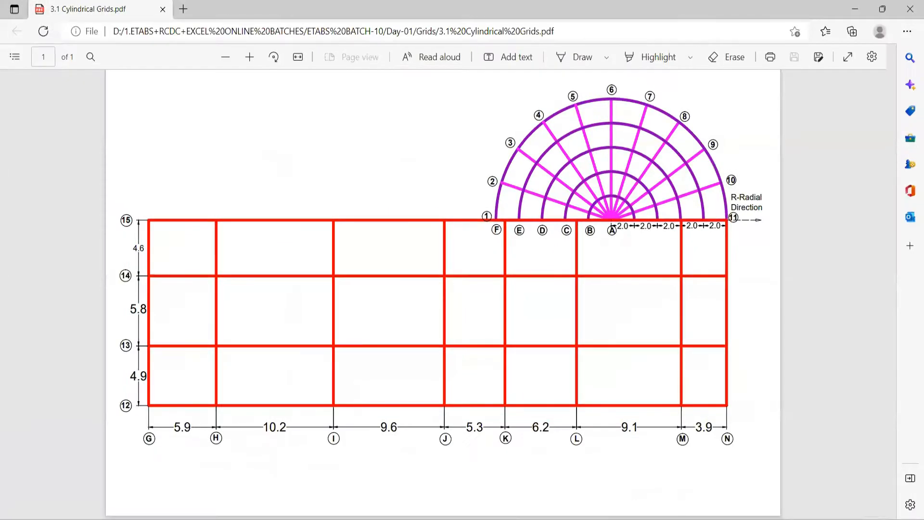
{"action": "key", "text": "alt+Tab"}
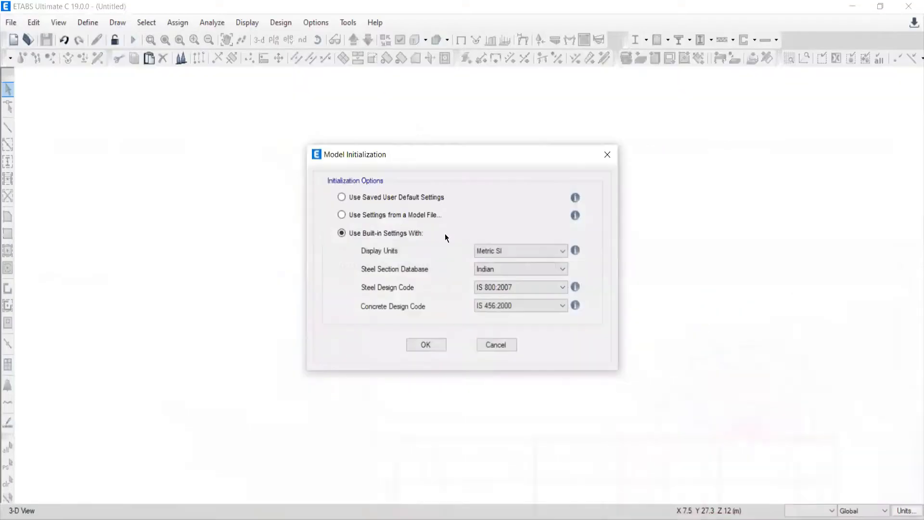
{"action": "left_click", "coordinate": [416, 344]}
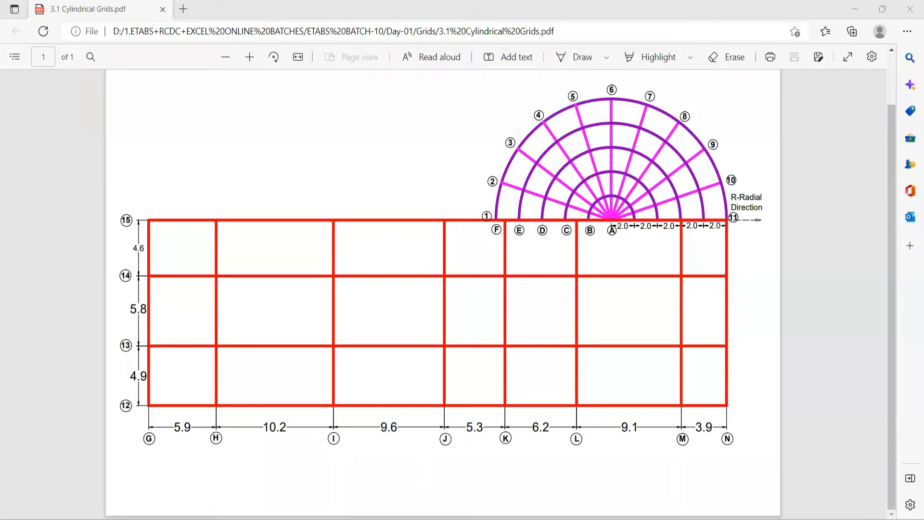
Switch to the 3.1 Cylindrical Grids PDF, enlarge the plan and mark the vertical grid lines G to N to count them.
{"action": "key", "text": "alt+Tab"}
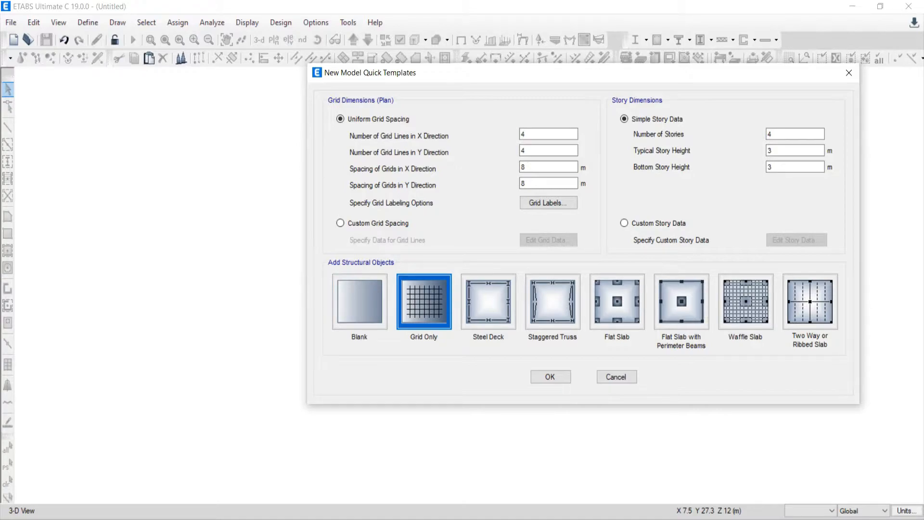
{"action": "key", "text": "alt+Tab"}
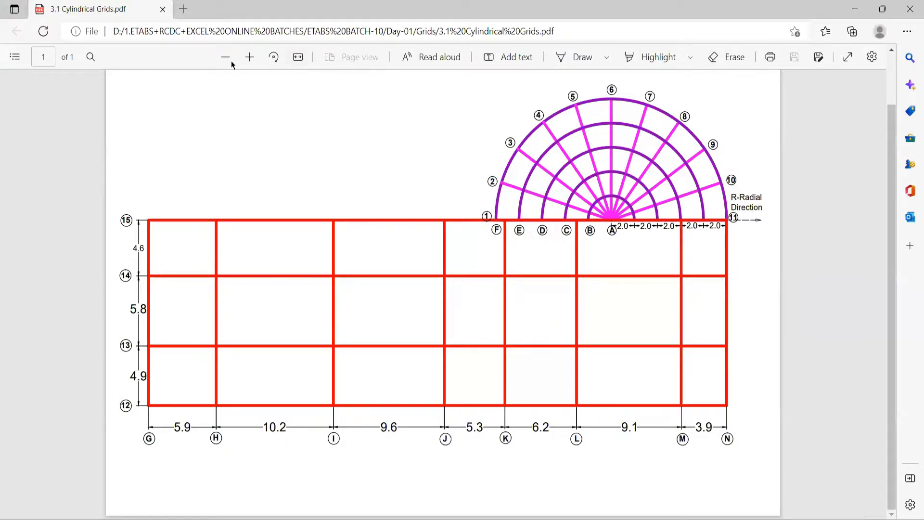
{"action": "left_click", "coordinate": [250, 56]}
{"action": "scroll", "coordinate": [432, 359], "scroll_direction": "down", "scroll_amount": 1}
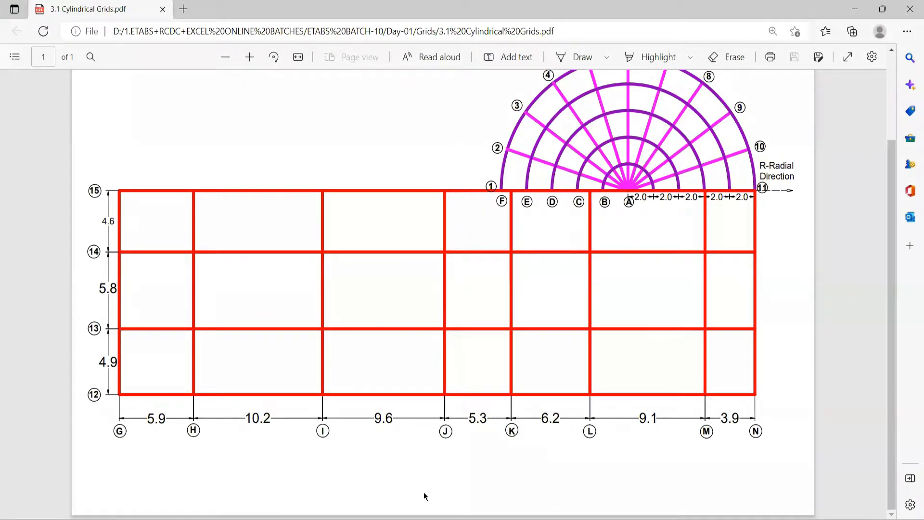
{"action": "left_click_drag", "start_coordinate": [121, 373], "coordinate": [124, 450]}
{"action": "left_click_drag", "start_coordinate": [187, 354], "coordinate": [196, 459]}
{"action": "left_click_drag", "start_coordinate": [324, 339], "coordinate": [333, 473]}
{"action": "left_click_drag", "start_coordinate": [453, 306], "coordinate": [458, 470]}
{"action": "left_click_drag", "start_coordinate": [496, 336], "coordinate": [506, 518]}
{"action": "left_click_drag", "start_coordinate": [602, 344], "coordinate": [598, 504]}
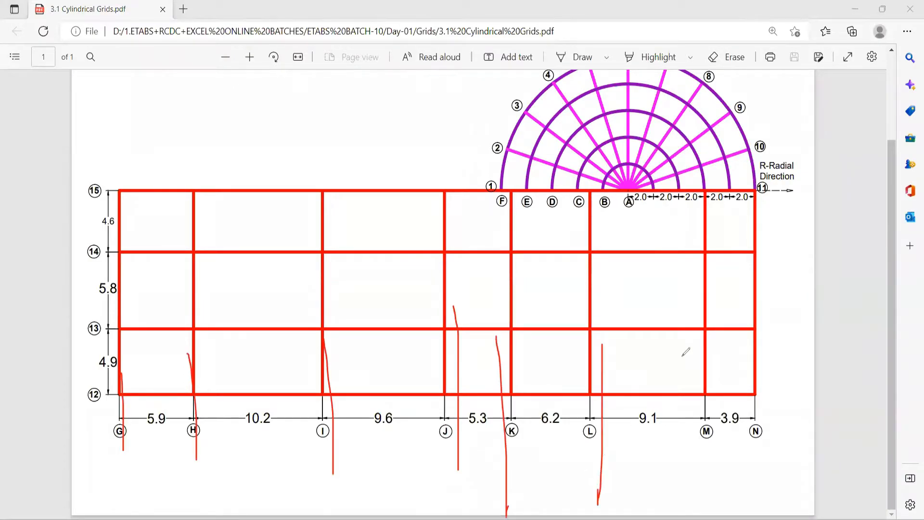
{"action": "left_click_drag", "start_coordinate": [690, 353], "coordinate": [695, 514]}
{"action": "left_click_drag", "start_coordinate": [756, 374], "coordinate": [766, 496]}
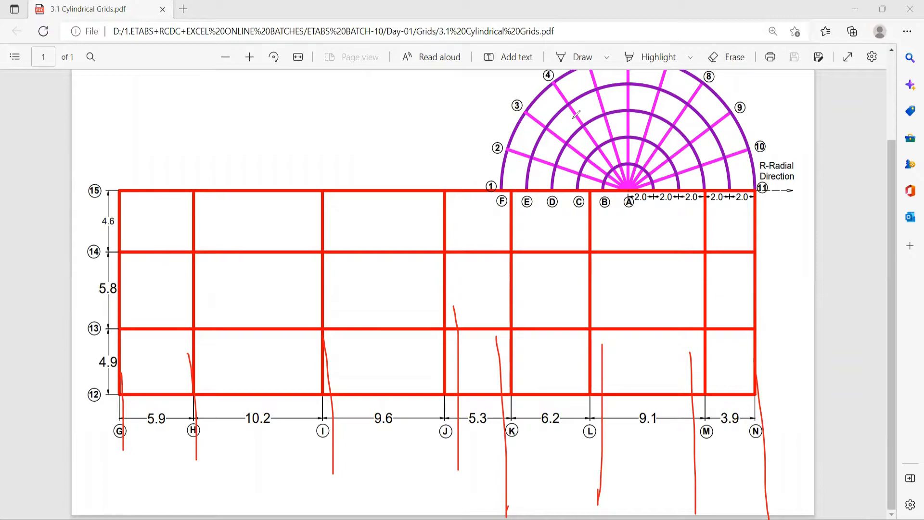
{"action": "key", "text": "e"}
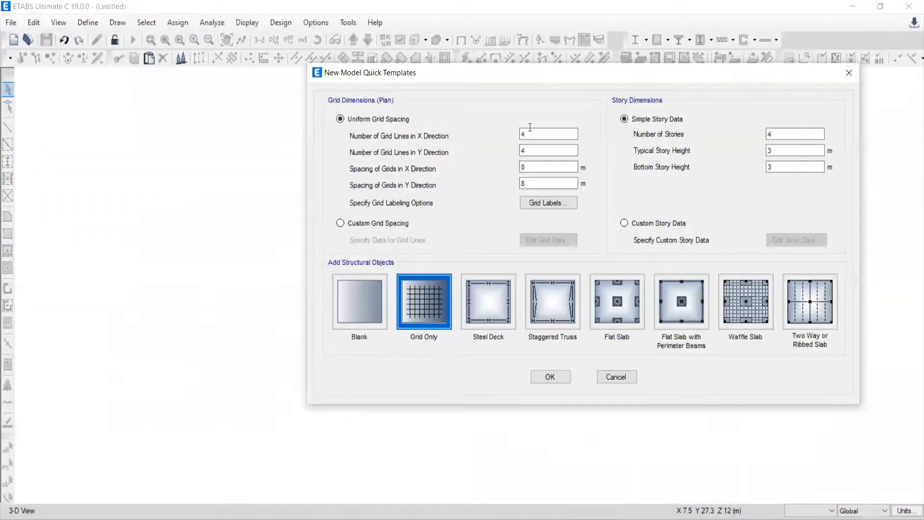
Set the number of grid lines in the X direction to 8 in the ETABS quick template, checking against the PDF plan.
{"action": "double_click", "coordinate": [530, 131]}
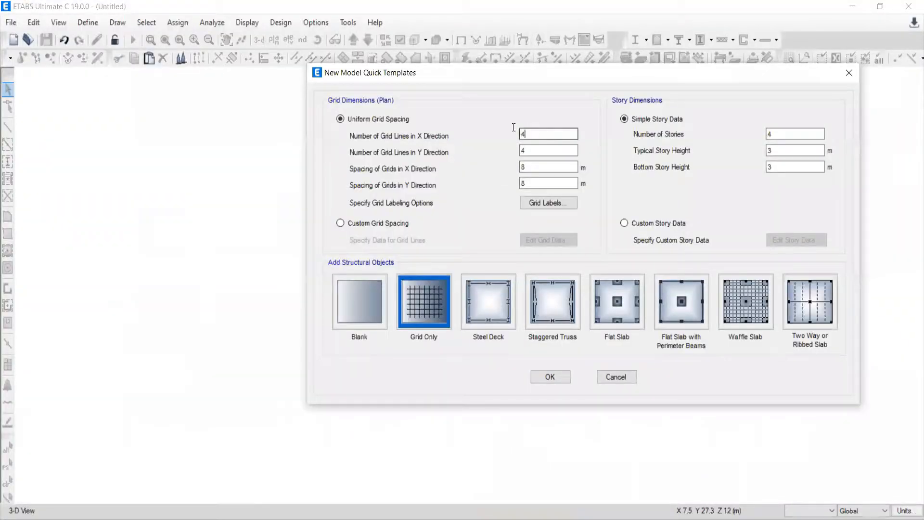
{"action": "type", "text": "8"}
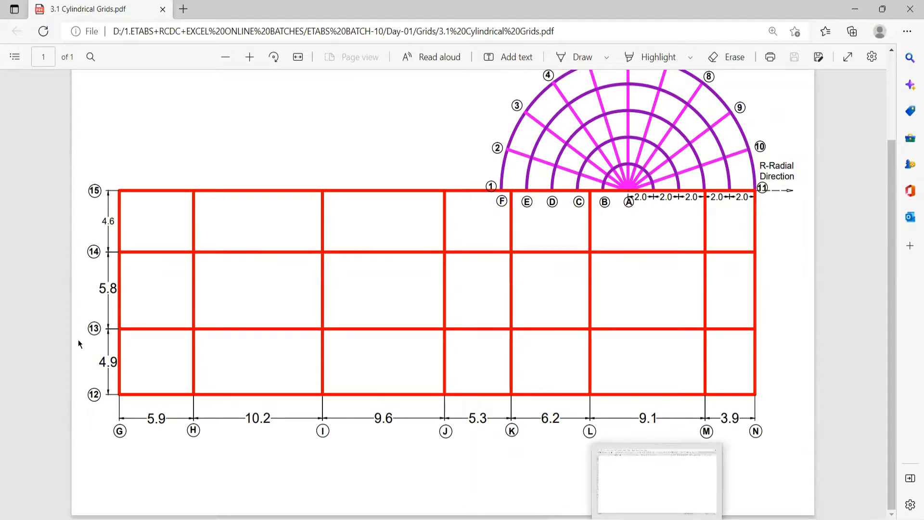
{"action": "left_click", "coordinate": [657, 482]}
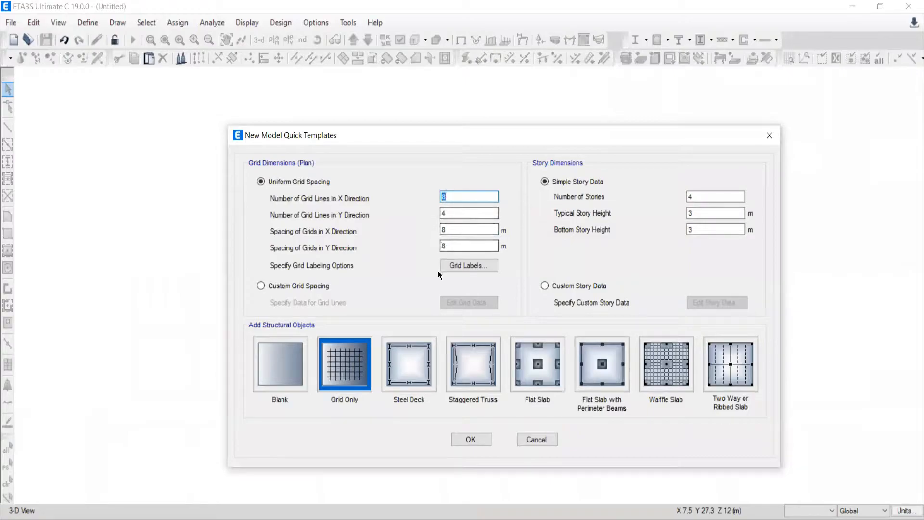
Switch the plan grid to custom grid spacing and open its grid data displayed as spacing.
{"action": "left_click", "coordinate": [263, 288]}
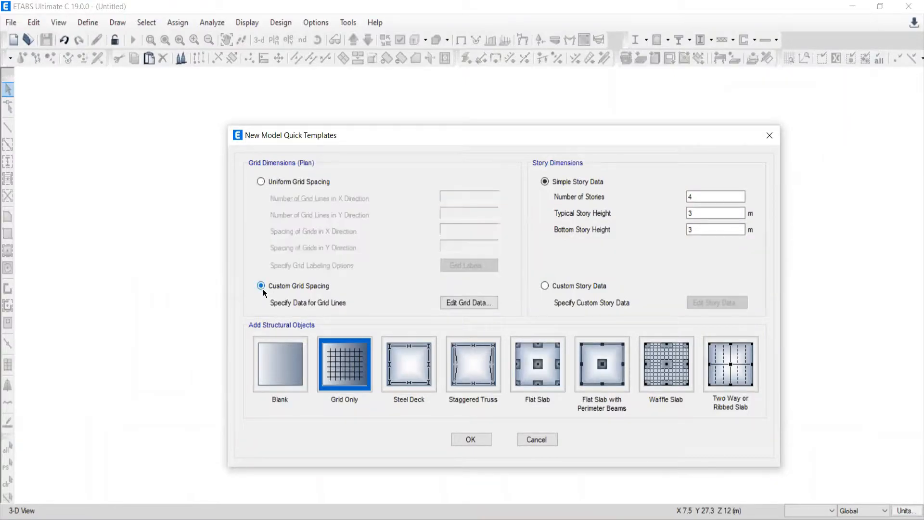
{"action": "left_click", "coordinate": [467, 303]}
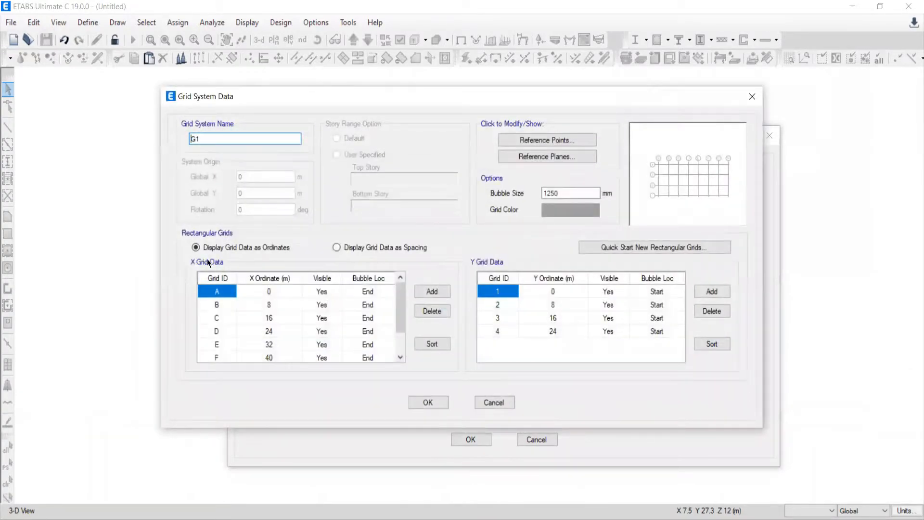
{"action": "left_click", "coordinate": [335, 248]}
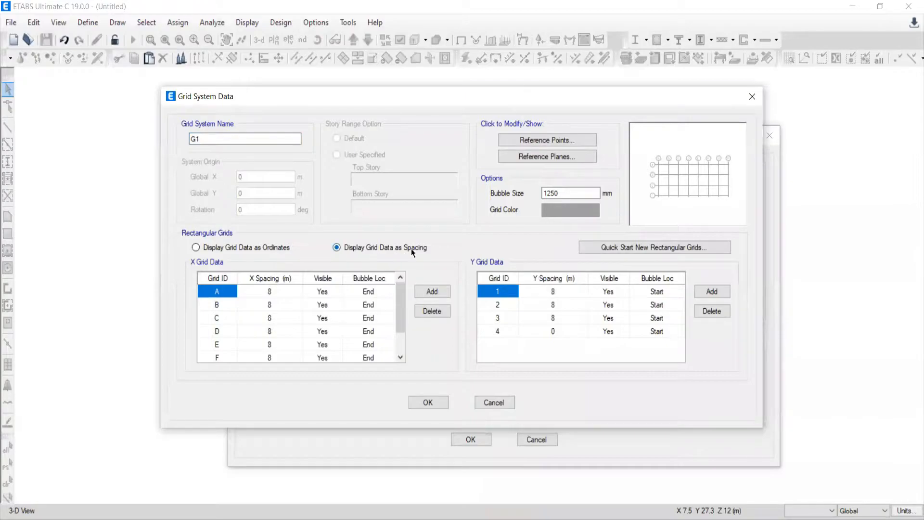
Set the X spacings of grids A and B to 5.9 m and 10.2 m, following the PDF plan.
{"action": "left_click", "coordinate": [267, 293]}
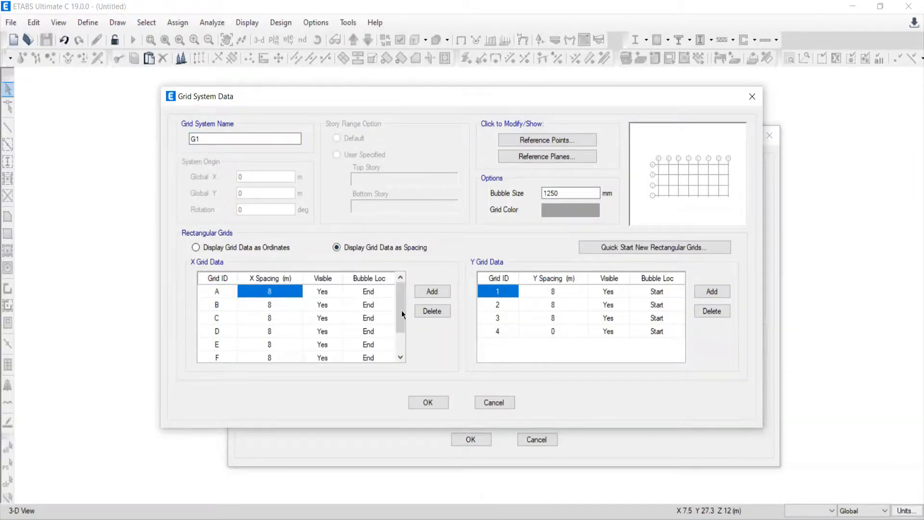
{"action": "left_click_drag", "start_coordinate": [404, 294], "coordinate": [391, 273]}
{"action": "key", "text": "alt+Tab"}
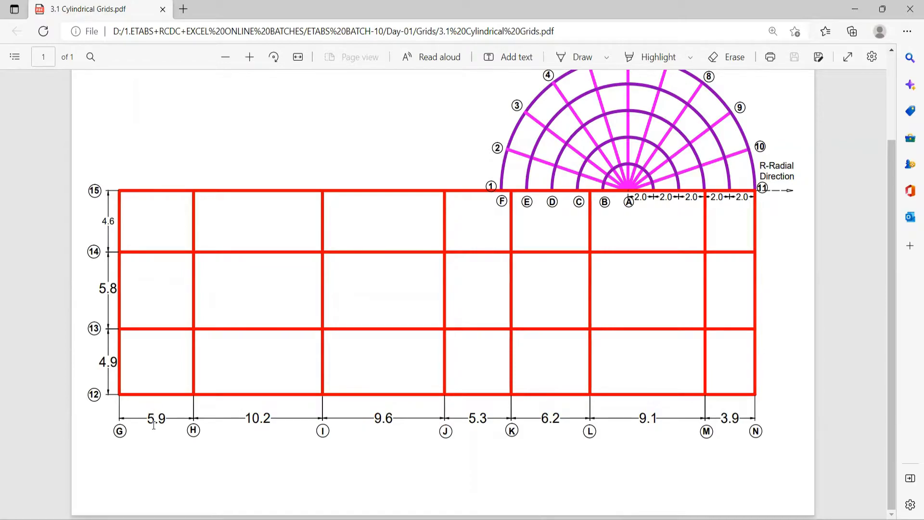
{"action": "key", "text": "alt+Tab"}
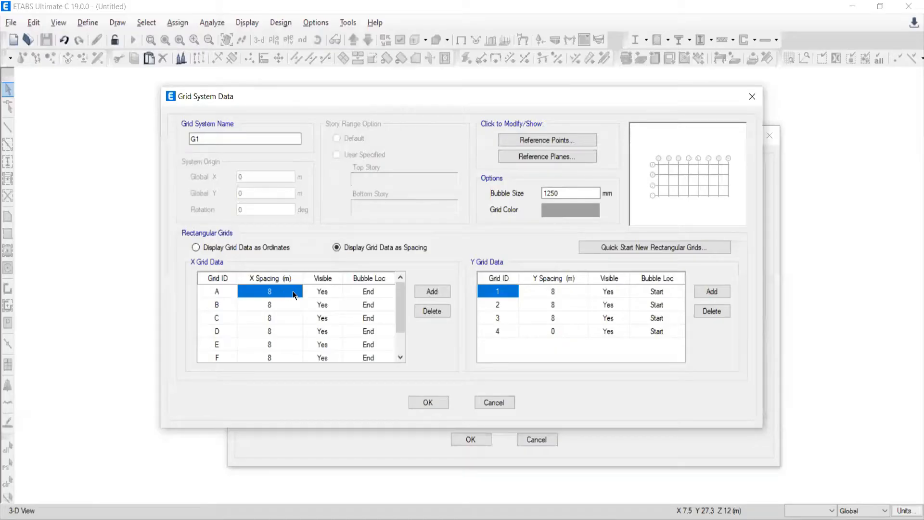
{"action": "type", "text": "5.9"}
{"action": "key", "text": "Return"}
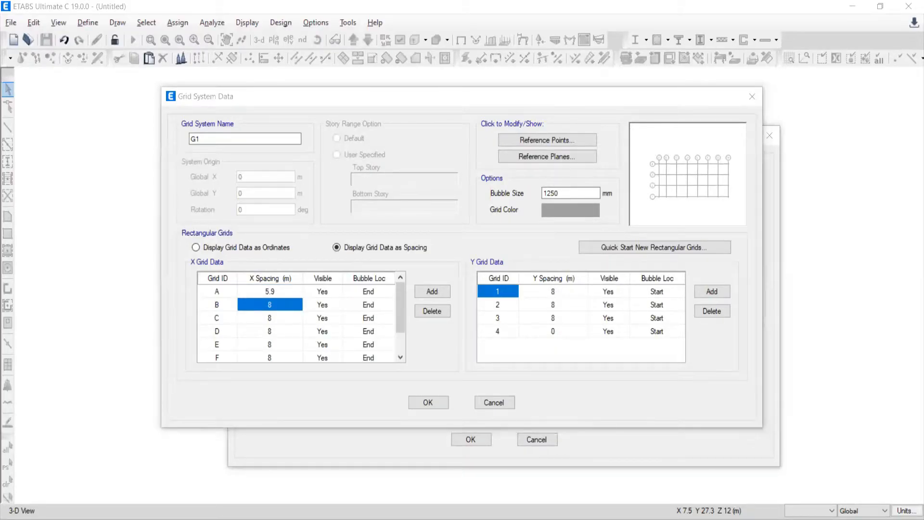
{"action": "key", "text": "alt+Tab"}
{"action": "key", "text": "alt+Tab"}
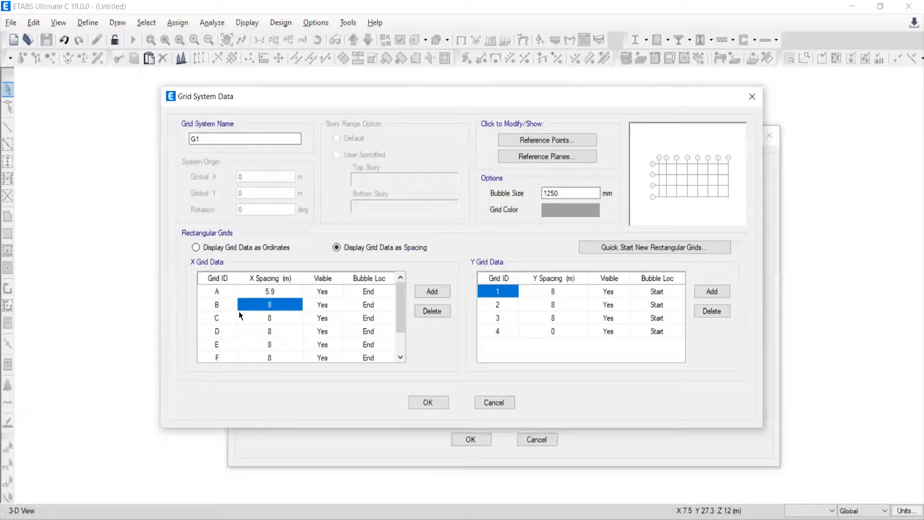
{"action": "type", "text": "10.2"}
{"action": "key", "text": "Return"}
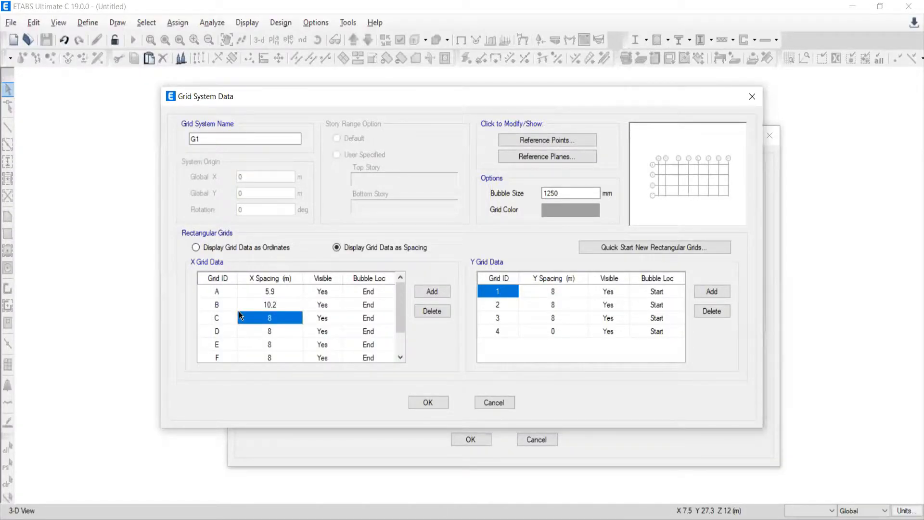
Set the X spacings of grids C, D and E to 9.6 m, 5.3 m and 6.2 m from the PDF plan.
{"action": "key", "text": "alt+Tab"}
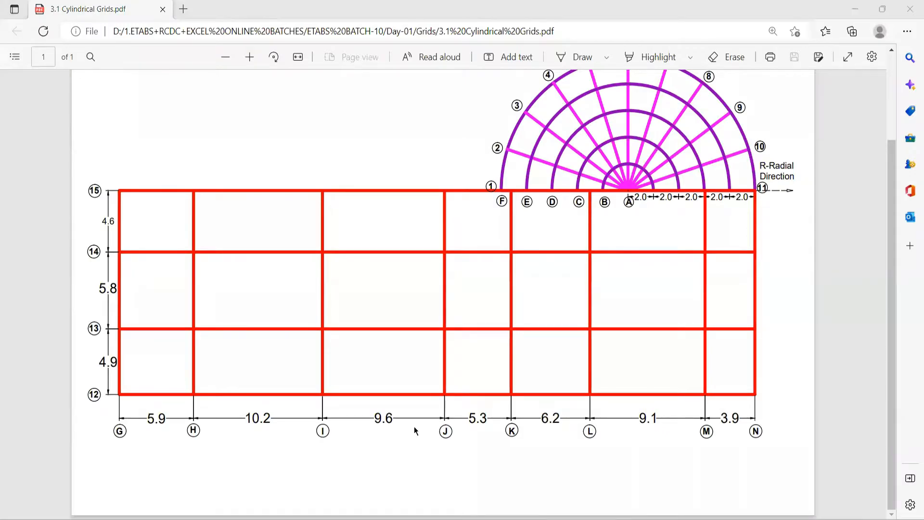
{"action": "key", "text": "alt+Tab"}
{"action": "type", "text": "9.6"}
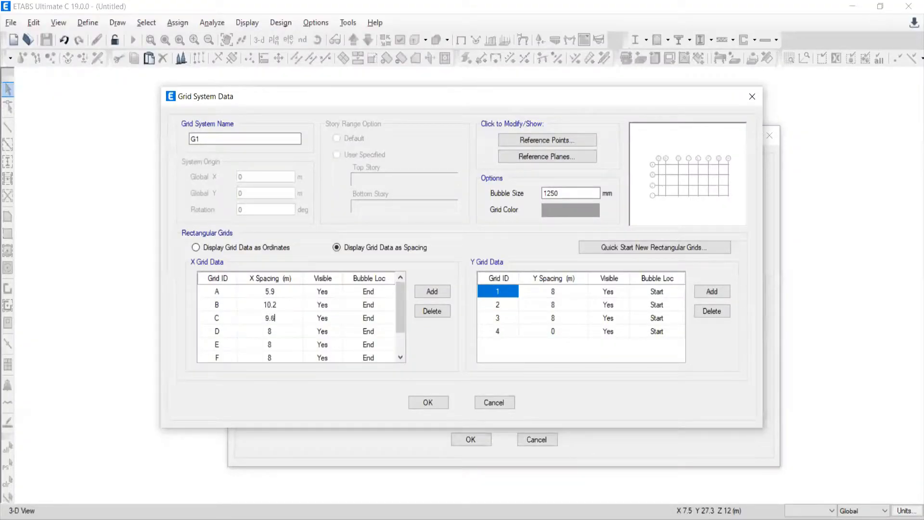
{"action": "key", "text": "Return"}
{"action": "key", "text": "alt+Tab"}
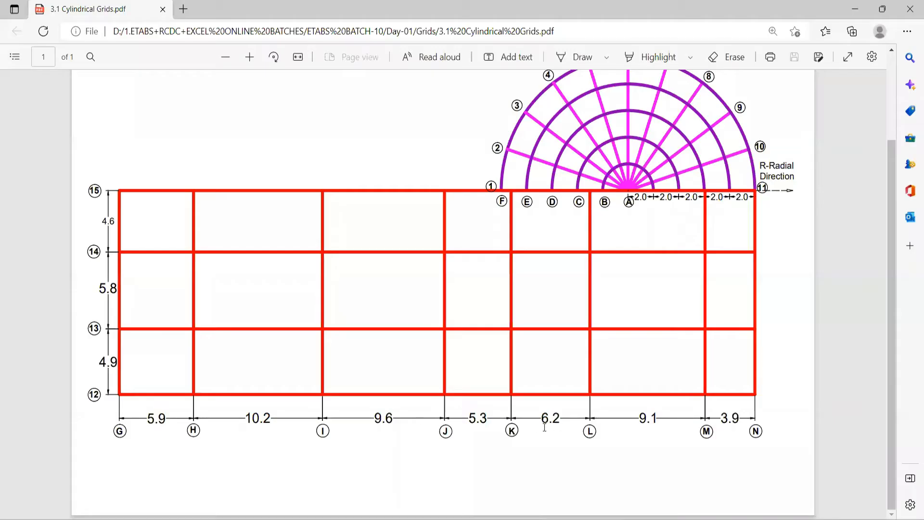
{"action": "key", "text": "alt+Tab"}
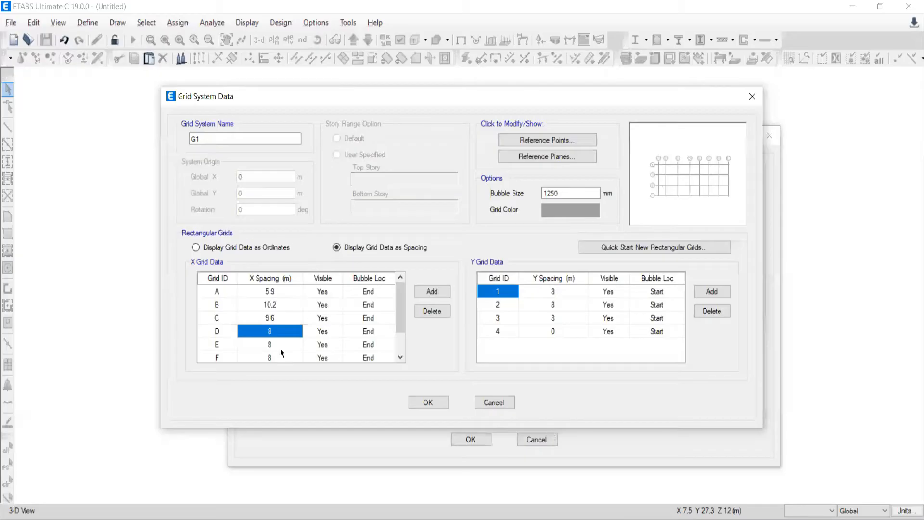
{"action": "type", "text": "5.3"}
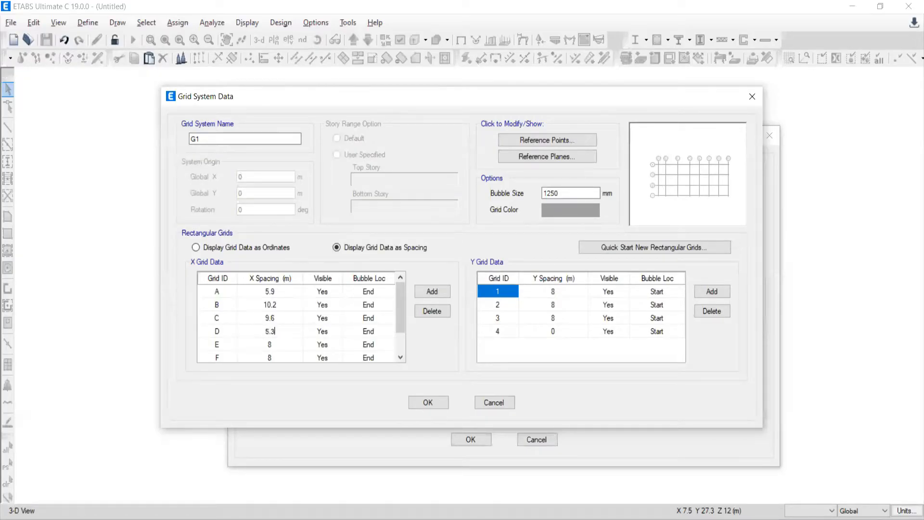
{"action": "key", "text": "Return"}
{"action": "type", "text": "6.2"}
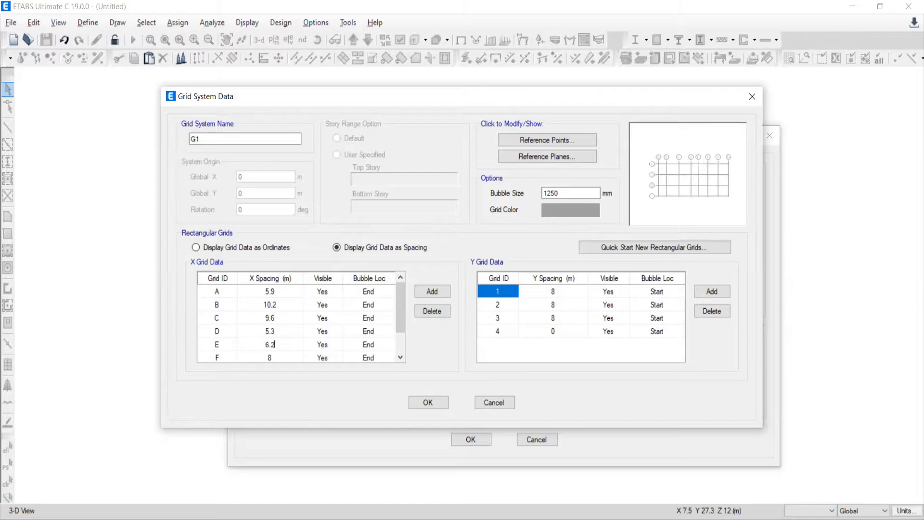
{"action": "key", "text": "Return"}
Set the X spacings of grids F and G to 9.1 m and 3.9 m, checking against the PDF plan.
{"action": "key", "text": "alt+Tab"}
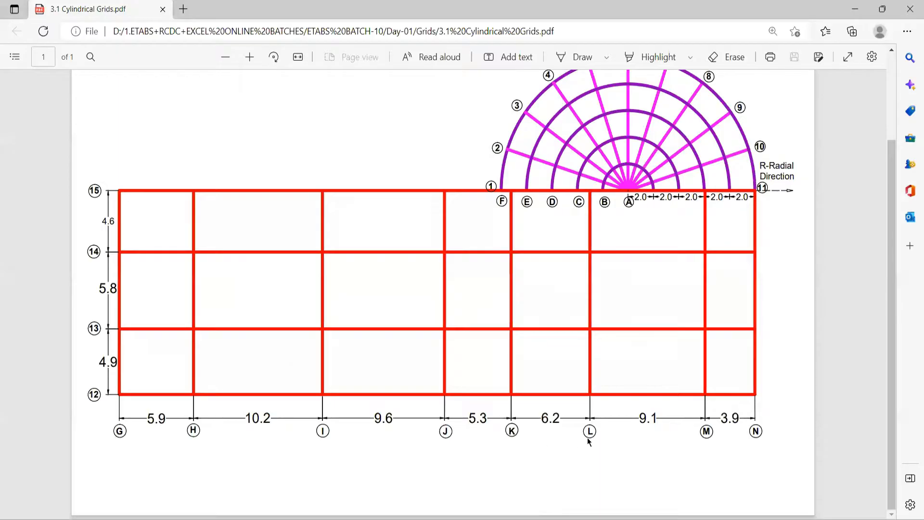
{"action": "key", "text": "alt+Tab"}
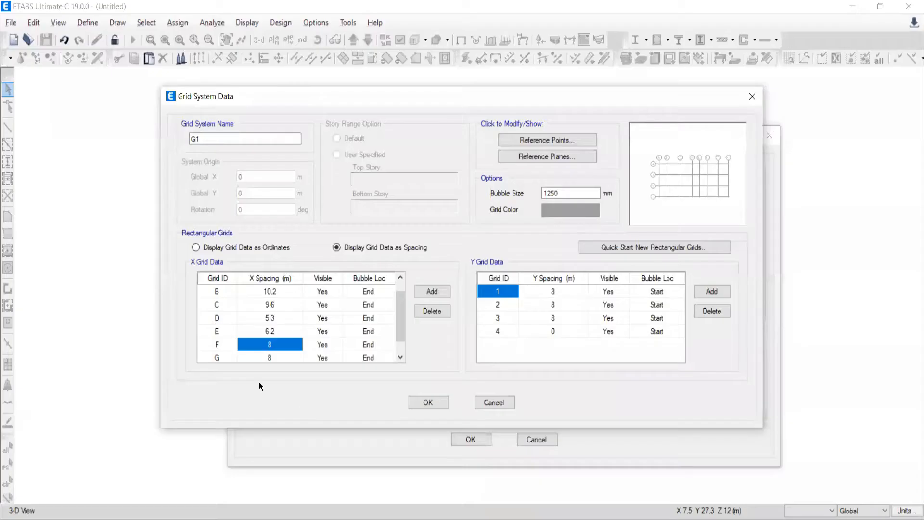
{"action": "type", "text": "9.1"}
{"action": "key", "text": "Return"}
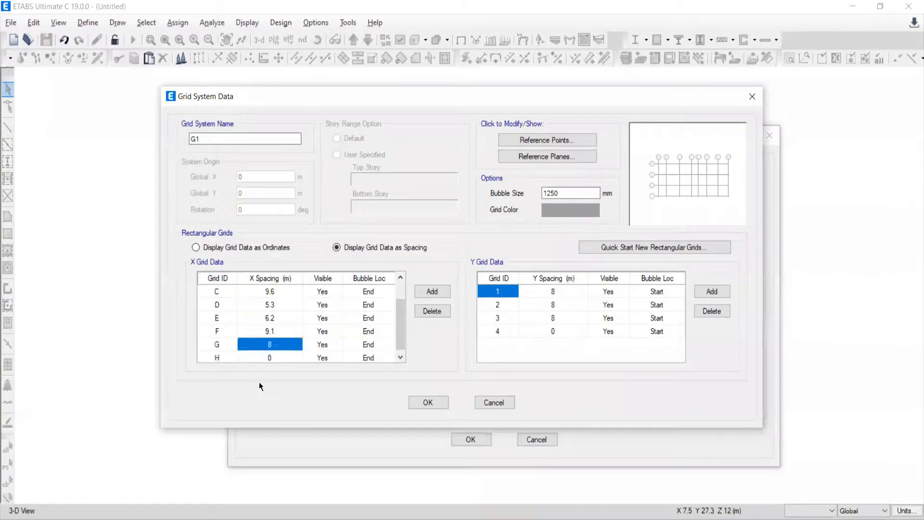
{"action": "key", "text": "BackSpace"}
{"action": "type", "text": "3.9"}
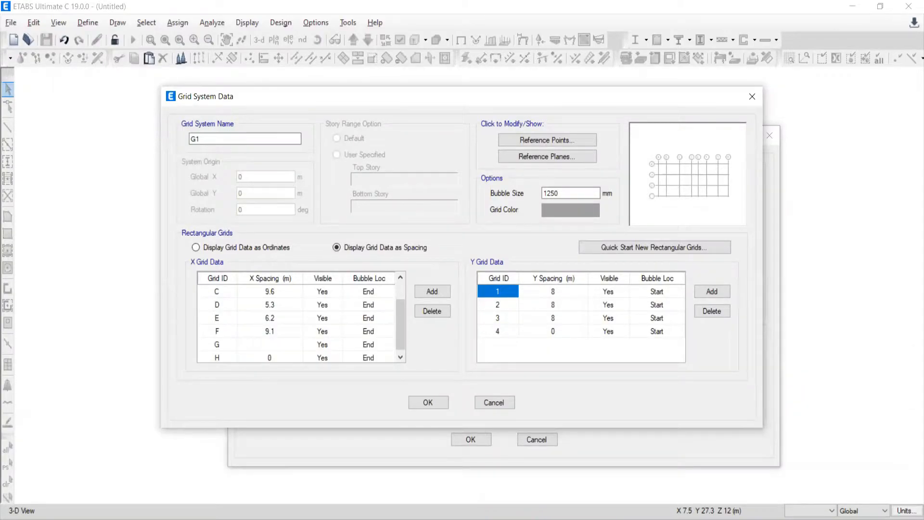
{"action": "key", "text": "Return"}
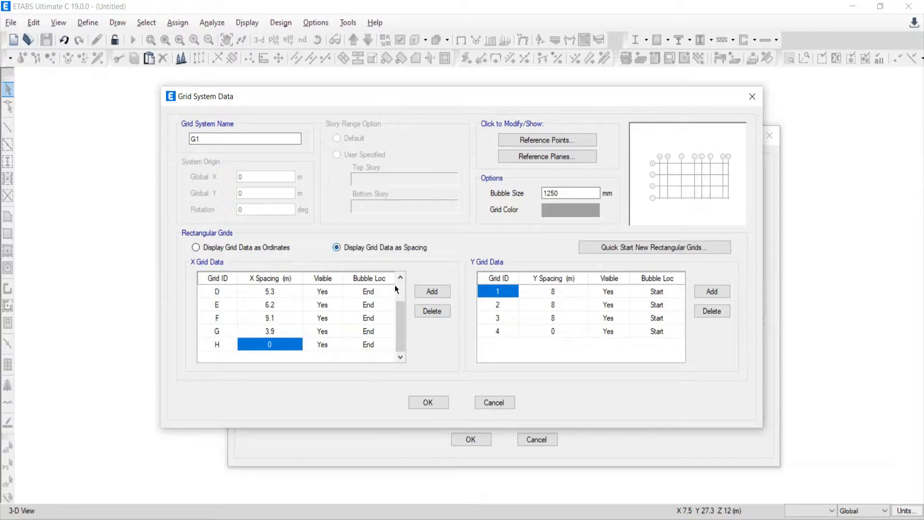
{"action": "left_click_drag", "start_coordinate": [402, 333], "coordinate": [401, 282]}
Set the Y spacings of grids 1, 2 and 3 to 4.9 m, 5.8 m and 4.6 m from the PDF plan.
{"action": "left_click", "coordinate": [555, 293]}
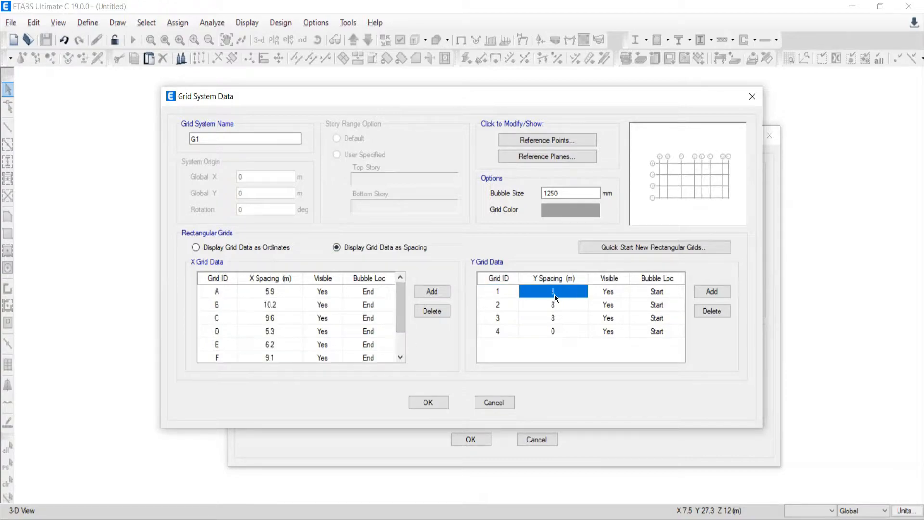
{"action": "key", "text": "alt+Tab"}
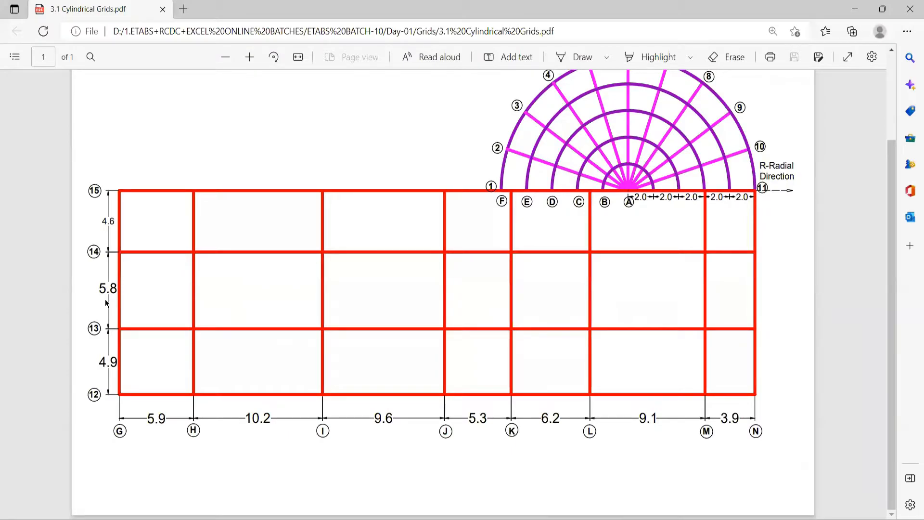
{"action": "key", "text": "alt+Tab"}
{"action": "type", "text": "4.9"}
{"action": "key", "text": "Return"}
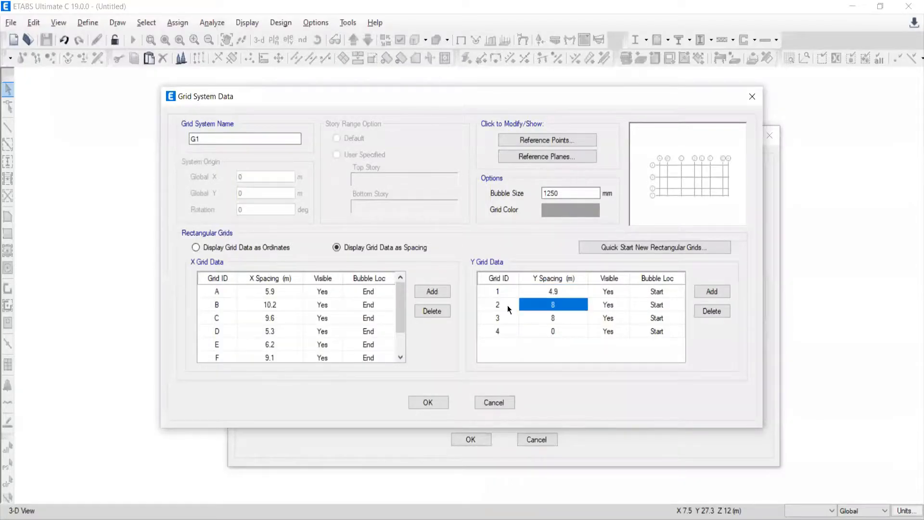
{"action": "type", "text": "5.8"}
{"action": "key", "text": "Return"}
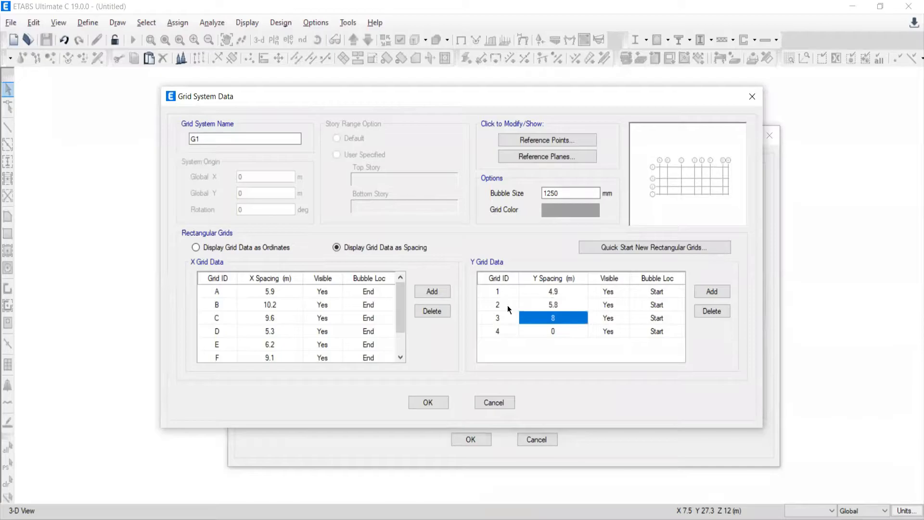
{"action": "key", "text": "alt+Tab"}
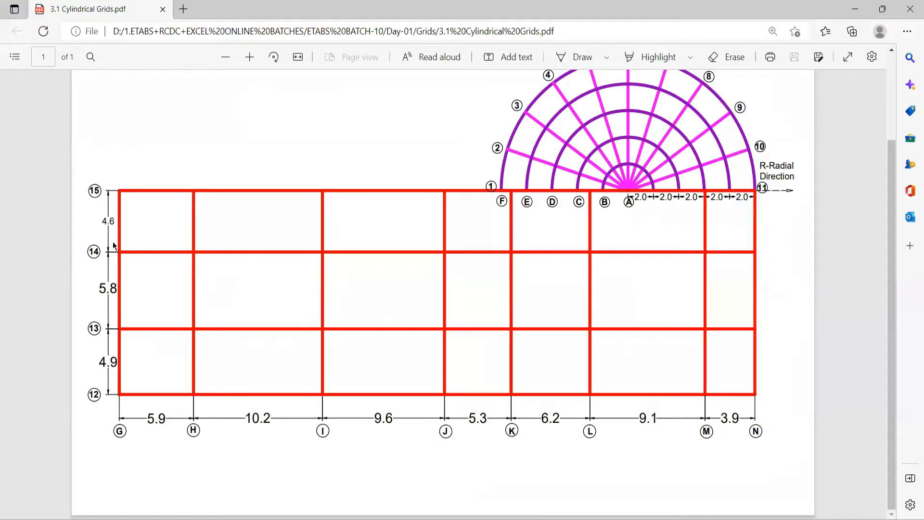
{"action": "key", "text": "alt+Tab"}
{"action": "type", "text": "4.6"}
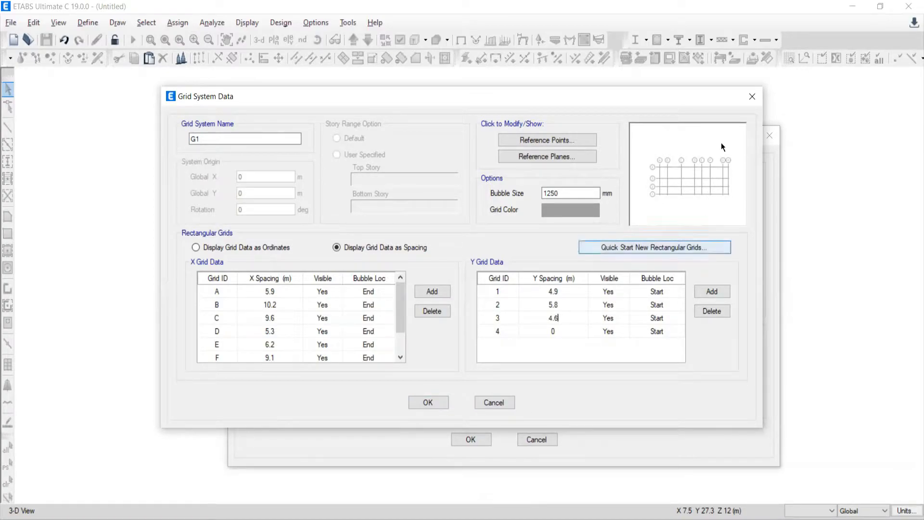
Set the grid bubble size to 1500 mm and accept the grid system data.
{"action": "left_click", "coordinate": [572, 193]}
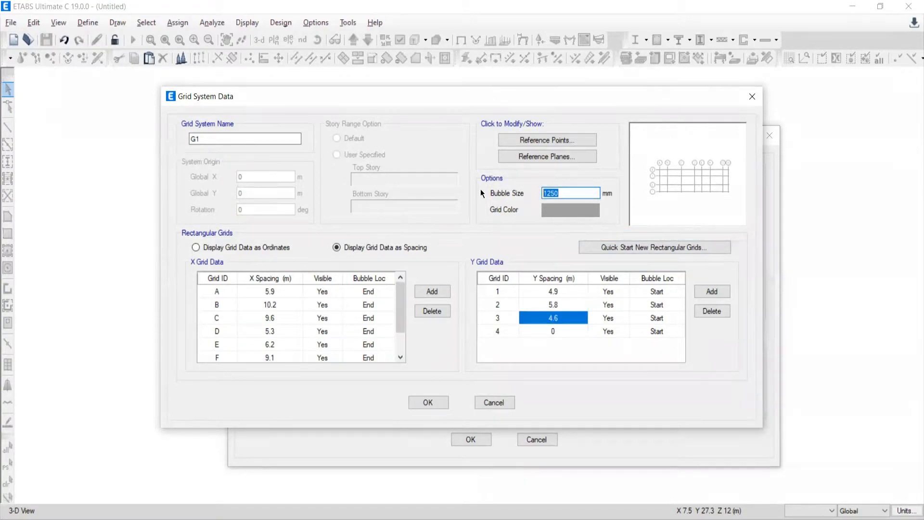
{"action": "type", "text": "1500"}
{"action": "left_click", "coordinate": [422, 405]}
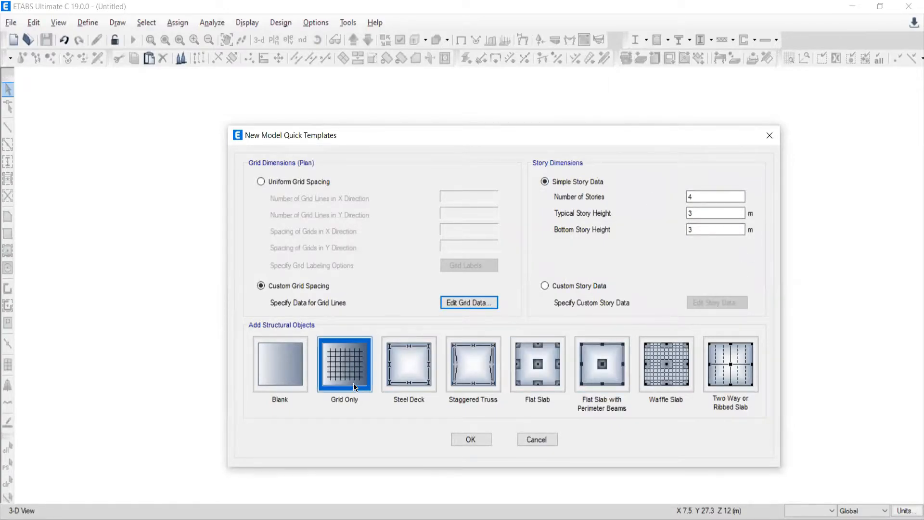
Create the model with the Grid Only template and close the second window, keeping only the plan view.
{"action": "left_click", "coordinate": [340, 371]}
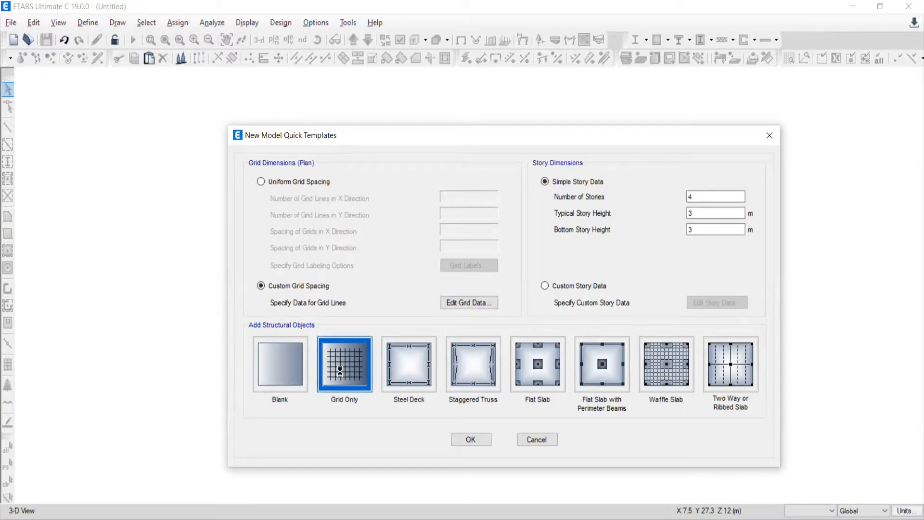
{"action": "left_click", "coordinate": [461, 438]}
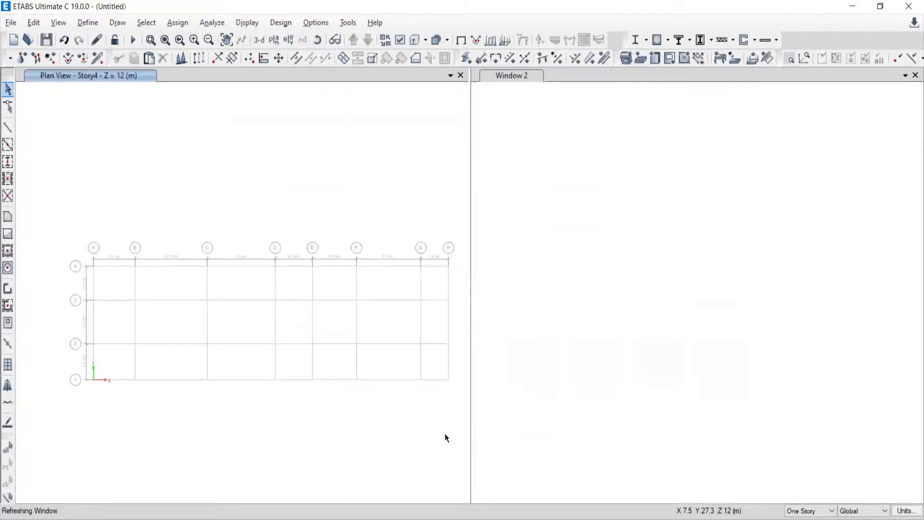
{"action": "left_click", "coordinate": [915, 76]}
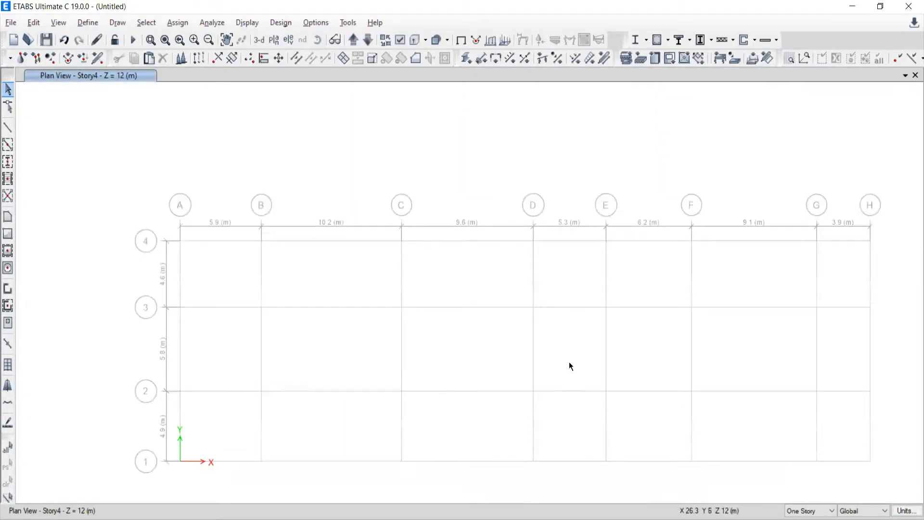
{"action": "middle_click_drag", "start_coordinate": [572, 368], "coordinate": [534, 357]}
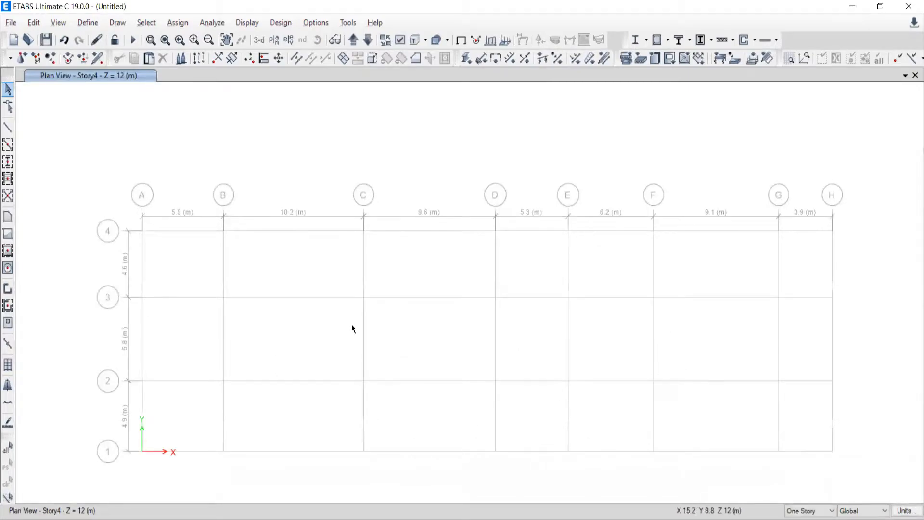
Darken the grid colour of grid system G1 to grey RGB 110, 110, 110 and apply the grid changes.
{"action": "left_click", "coordinate": [33, 22]}
{"action": "left_click", "coordinate": [60, 165]}
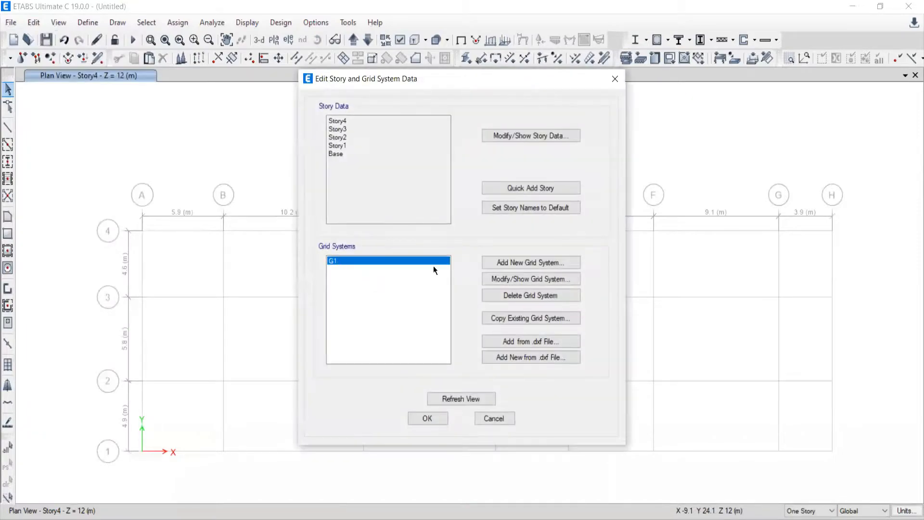
{"action": "left_click", "coordinate": [523, 282]}
{"action": "left_click", "coordinate": [573, 140]}
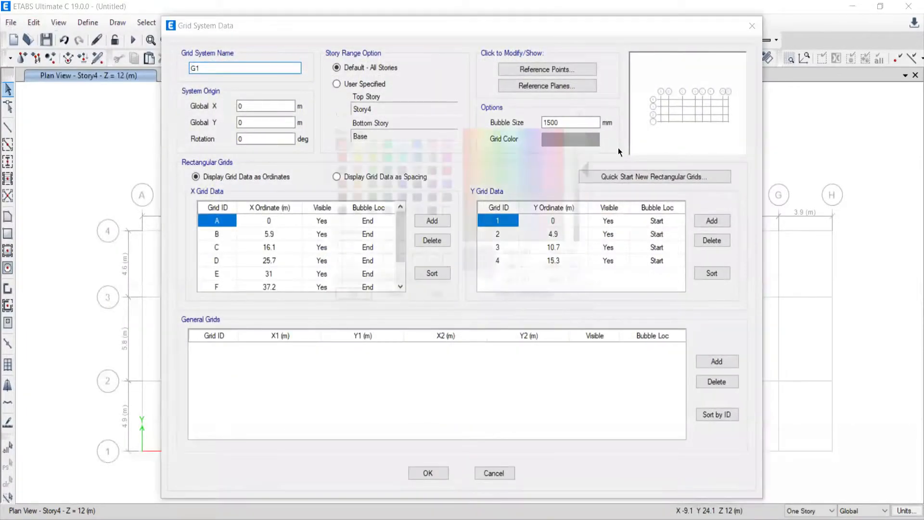
{"action": "left_click", "coordinate": [339, 299]}
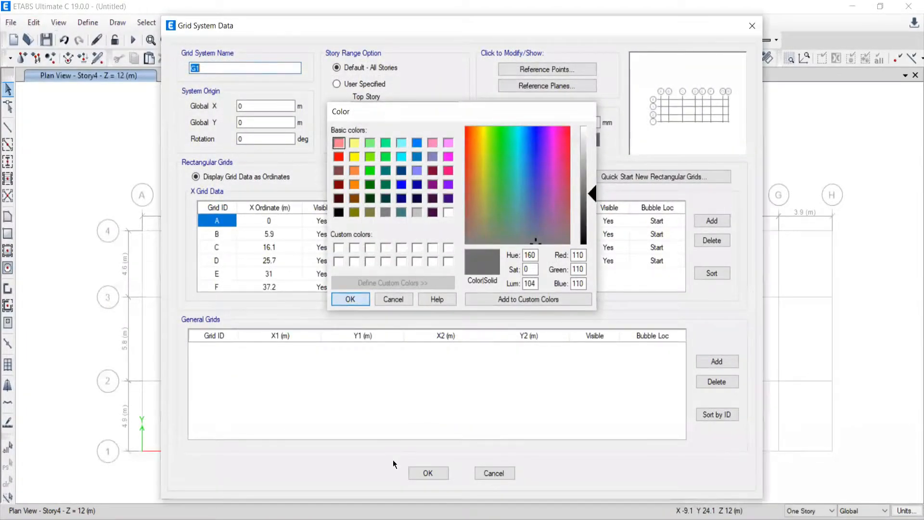
{"action": "left_click", "coordinate": [423, 474]}
{"action": "left_click", "coordinate": [428, 418]}
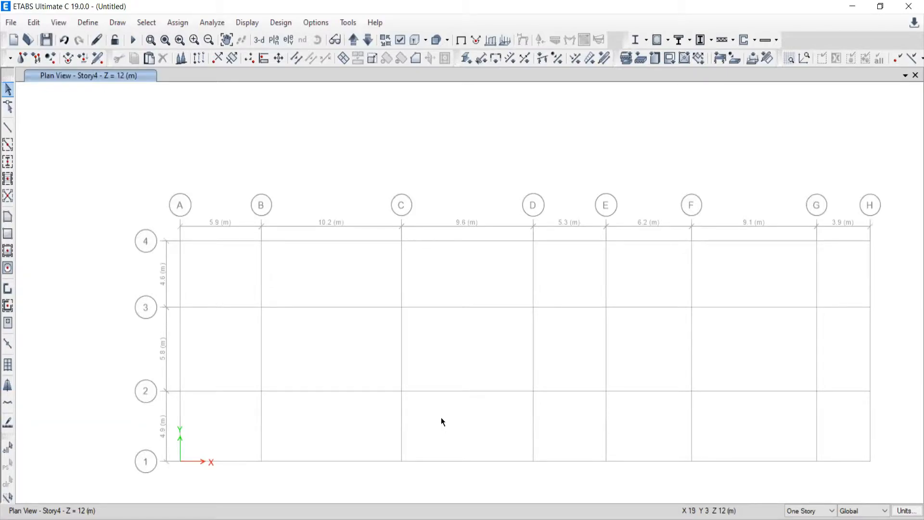
Check the cylindrical grids in the PDF plan, then start a new grid system named G2 with the Cylindrical type.
{"action": "key", "text": "alt+Tab"}
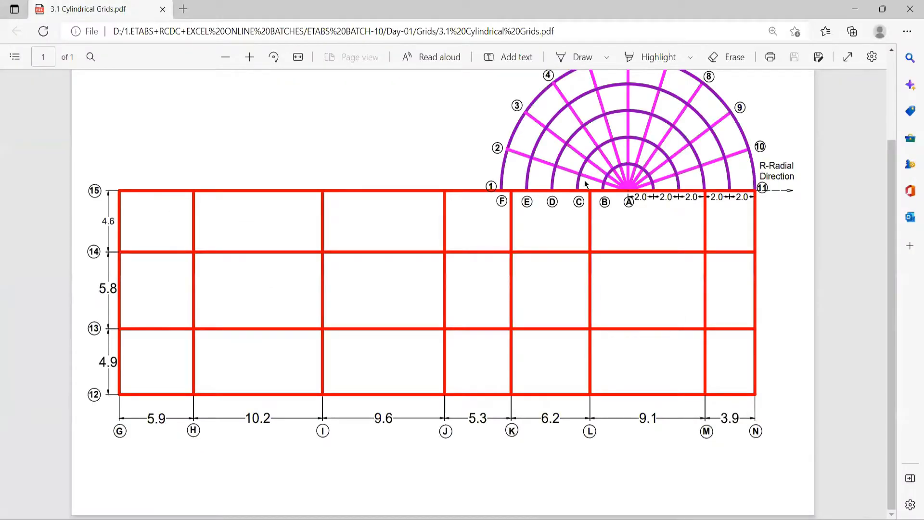
{"action": "scroll", "coordinate": [652, 174], "scroll_direction": "up", "scroll_amount": 2}
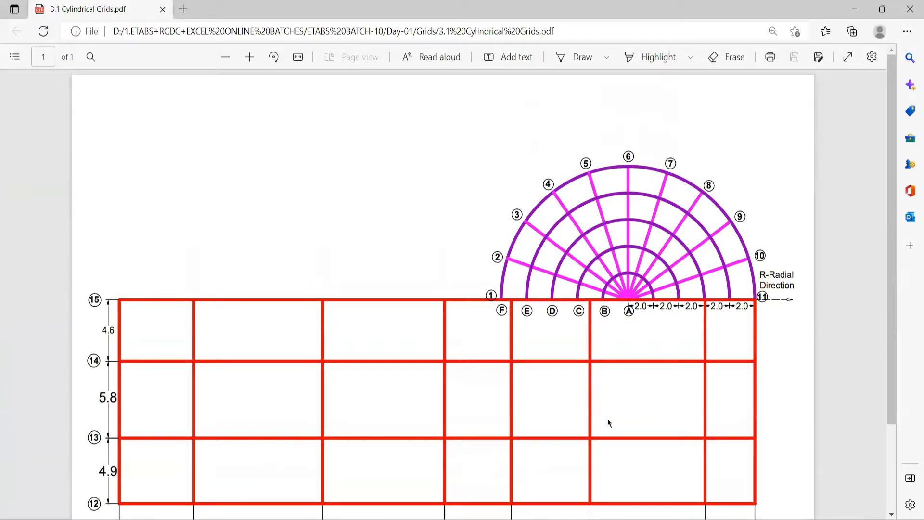
{"action": "key", "text": "alt+Tab"}
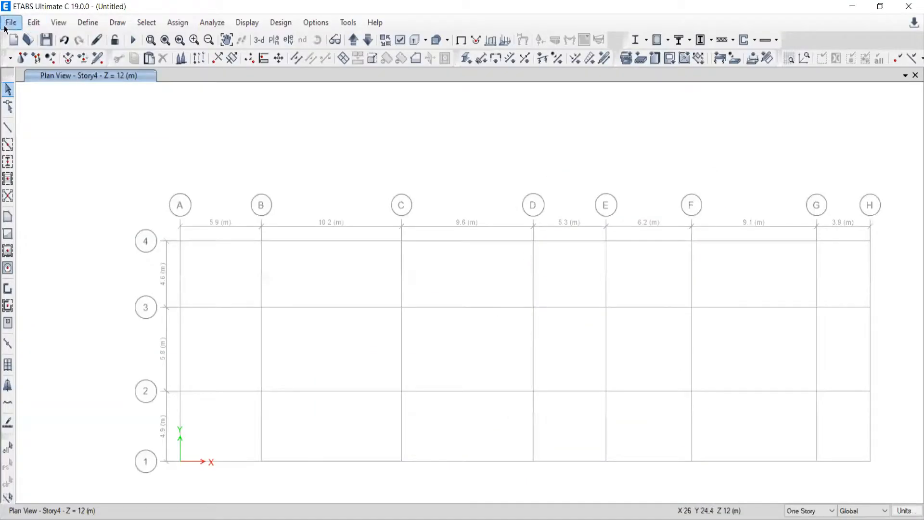
{"action": "left_click", "coordinate": [34, 22]}
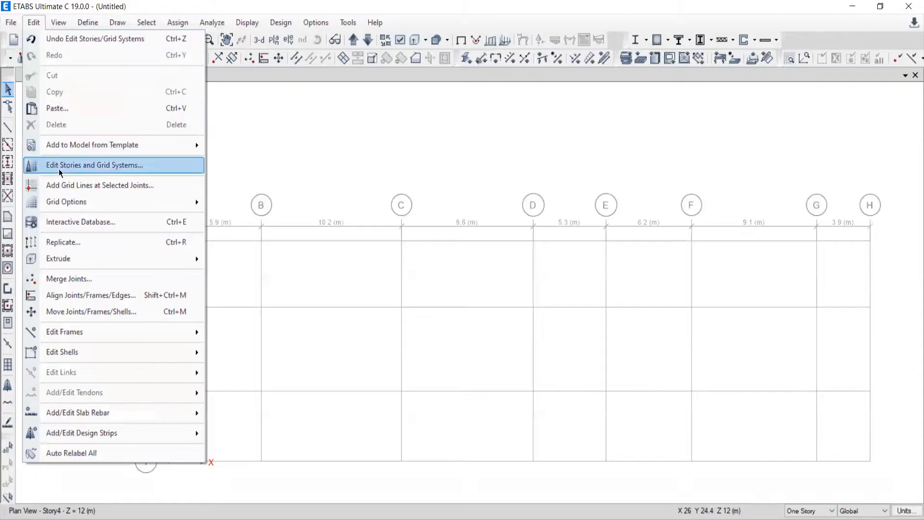
{"action": "left_click", "coordinate": [58, 165]}
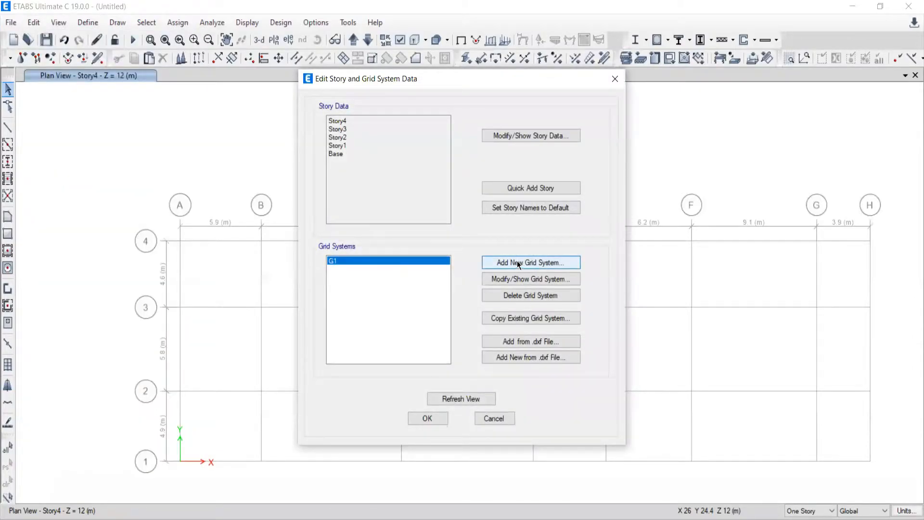
{"action": "left_click", "coordinate": [518, 263]}
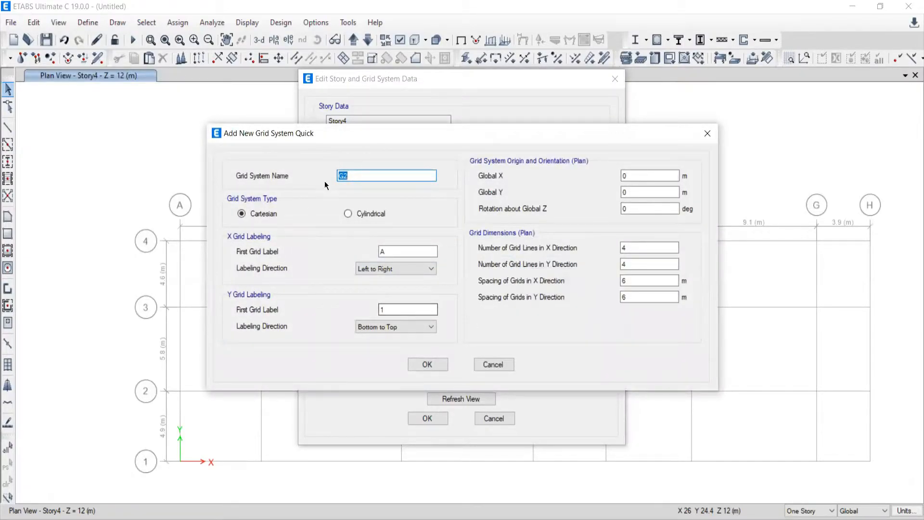
{"action": "left_click", "coordinate": [349, 213]}
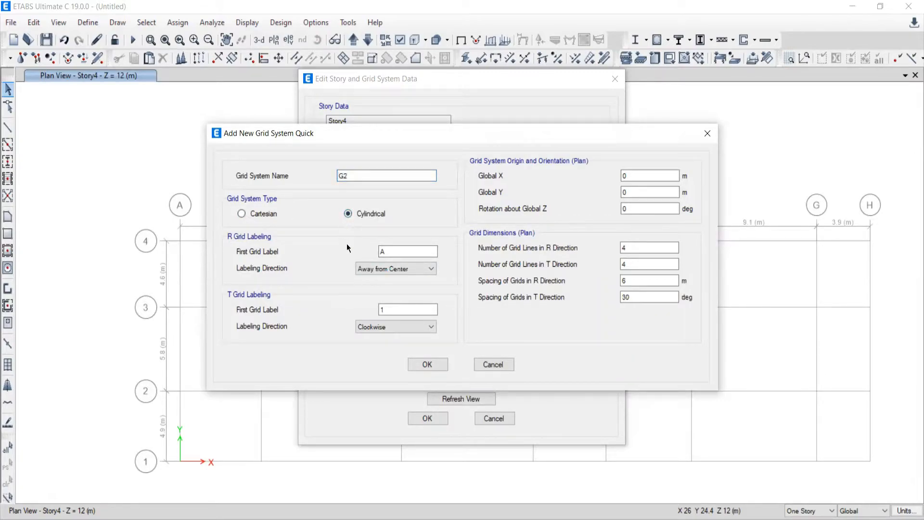
{"action": "key", "text": "Tab"}
{"action": "key", "text": "Tab"}
Enlarge the semicircular part of the PDF plan and mark radial grids A to F on it.
{"action": "key", "text": "alt+Tab"}
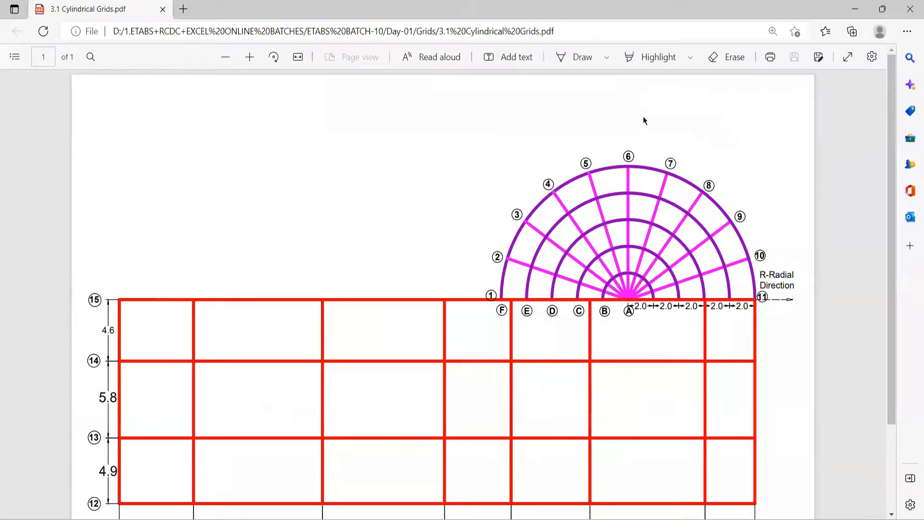
{"action": "left_click", "coordinate": [249, 57]}
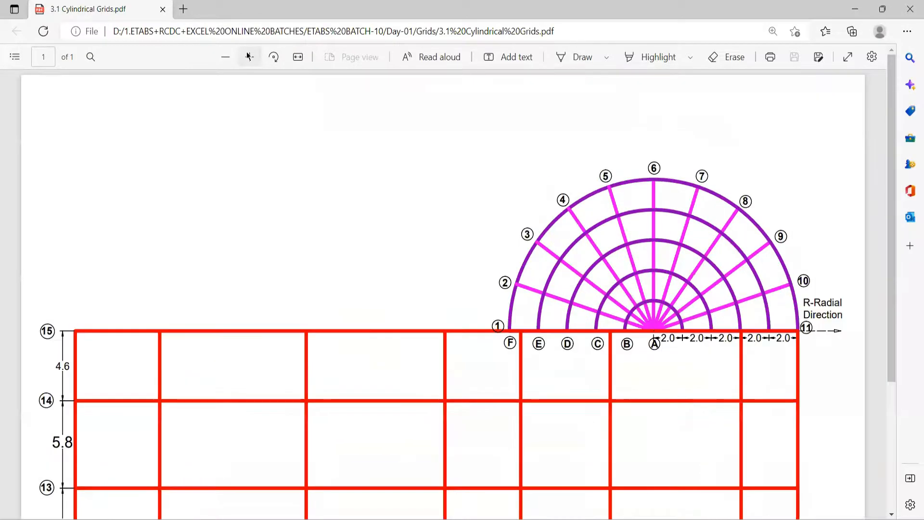
{"action": "left_click", "coordinate": [249, 57]}
{"action": "left_click", "coordinate": [249, 56]}
{"action": "scroll", "coordinate": [669, 351], "scroll_direction": "right", "scroll_amount": 6}
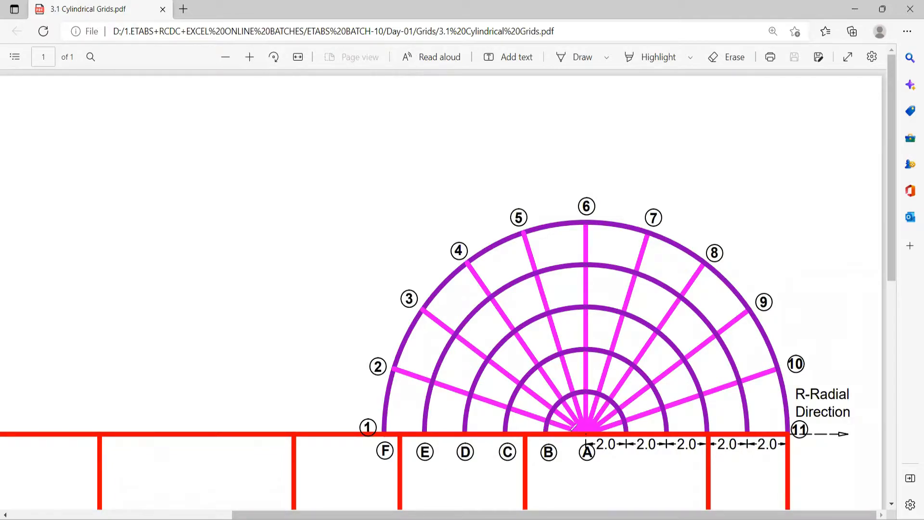
{"action": "mouse_move", "coordinate": [584, 482]}
{"action": "left_mouse_down"}
{"action": "mouse_move", "coordinate": [587, 417]}
{"action": "mouse_move", "coordinate": [543, 489]}
{"action": "left_mouse_up"}
{"action": "mouse_move", "coordinate": [502, 412]}
{"action": "left_mouse_down"}
{"action": "mouse_move", "coordinate": [504, 490]}
{"action": "mouse_move", "coordinate": [467, 409]}
{"action": "mouse_move", "coordinate": [419, 489]}
{"action": "left_mouse_up"}
{"action": "left_click_drag", "start_coordinate": [374, 413], "coordinate": [378, 494]}
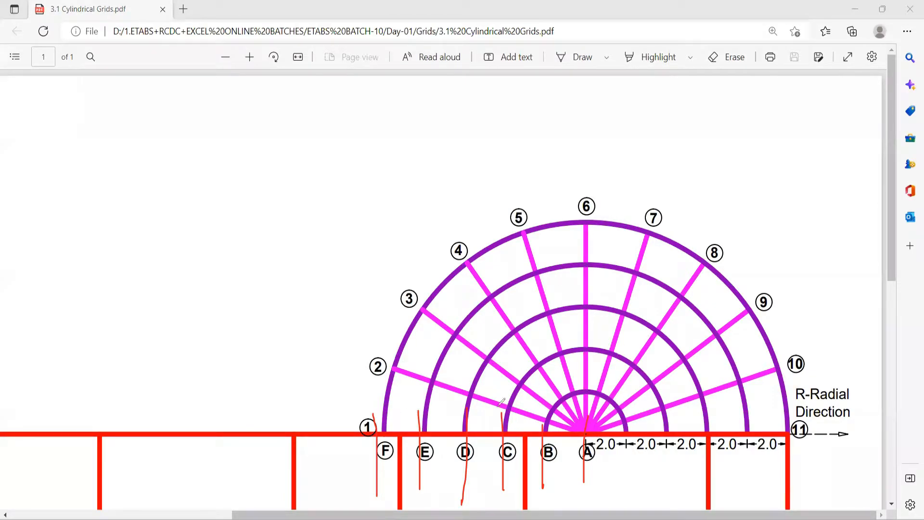
Annotate the PDF plan with the 18° angular spacing and write the division 180/18 beside the arc.
{"action": "left_click_drag", "start_coordinate": [489, 407], "coordinate": [483, 431]}
{"action": "mouse_move", "coordinate": [439, 410]}
{"action": "left_mouse_down"}
{"action": "mouse_move", "coordinate": [439, 423]}
{"action": "mouse_move", "coordinate": [449, 423]}
{"action": "mouse_move", "coordinate": [461, 398]}
{"action": "left_mouse_up"}
{"action": "left_click_drag", "start_coordinate": [129, 168], "coordinate": [129, 206]}
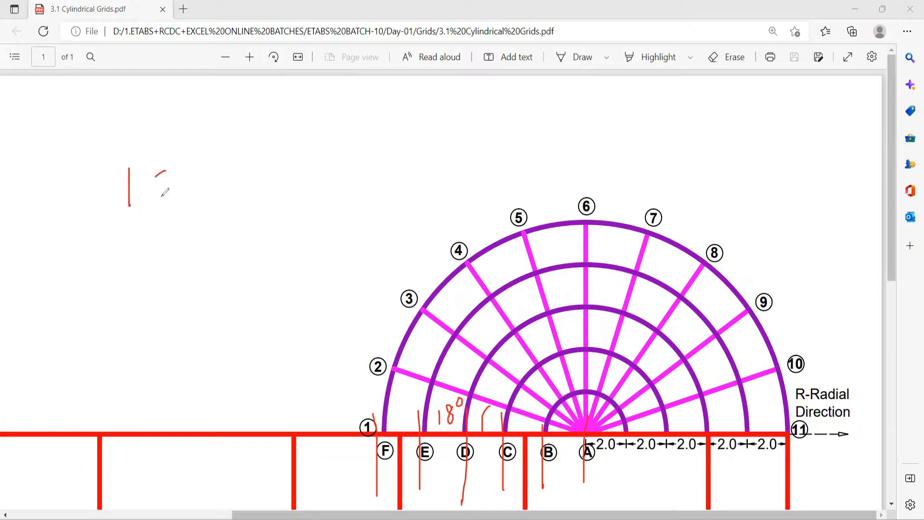
{"action": "mouse_move", "coordinate": [154, 164]}
{"action": "left_mouse_down"}
{"action": "mouse_move", "coordinate": [159, 193]}
{"action": "mouse_move", "coordinate": [180, 190]}
{"action": "mouse_move", "coordinate": [172, 187]}
{"action": "left_mouse_up"}
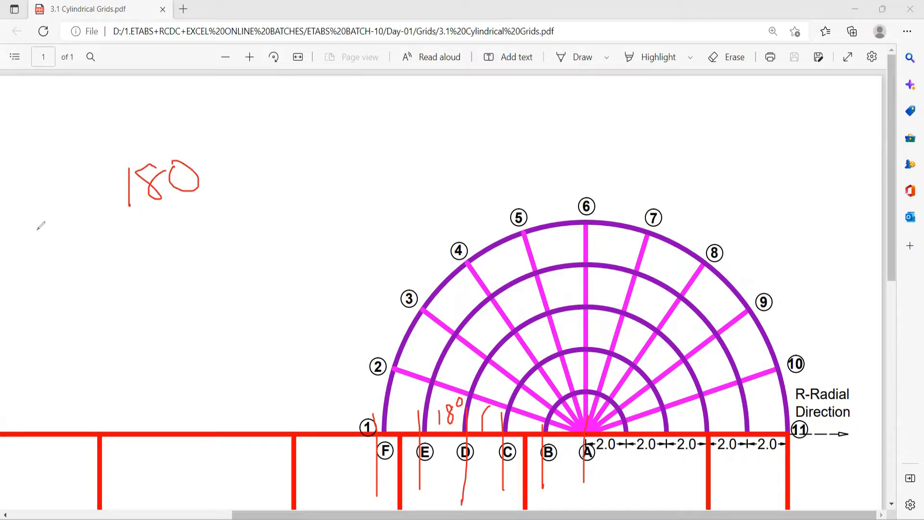
{"action": "left_click_drag", "start_coordinate": [101, 221], "coordinate": [224, 229]}
{"action": "mouse_move", "coordinate": [149, 249]}
{"action": "left_mouse_down"}
{"action": "mouse_move", "coordinate": [169, 260]}
{"action": "mouse_move", "coordinate": [137, 301]}
{"action": "mouse_move", "coordinate": [102, 289]}
{"action": "left_mouse_up"}
{"action": "left_click_drag", "start_coordinate": [152, 154], "coordinate": [111, 219]}
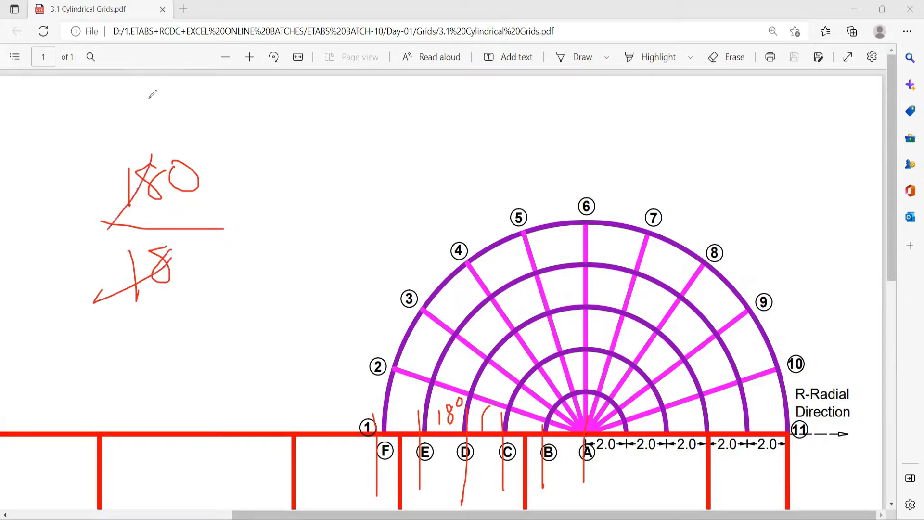
Finish the handwritten T-direction grid count as 10 + 1 = 11 and underline it.
{"action": "left_click_drag", "start_coordinate": [149, 99], "coordinate": [152, 128]}
{"action": "mouse_move", "coordinate": [255, 205]}
{"action": "left_mouse_down"}
{"action": "mouse_move", "coordinate": [324, 205]}
{"action": "mouse_move", "coordinate": [325, 221]}
{"action": "left_mouse_up"}
{"action": "left_click_drag", "start_coordinate": [331, 183], "coordinate": [338, 230]}
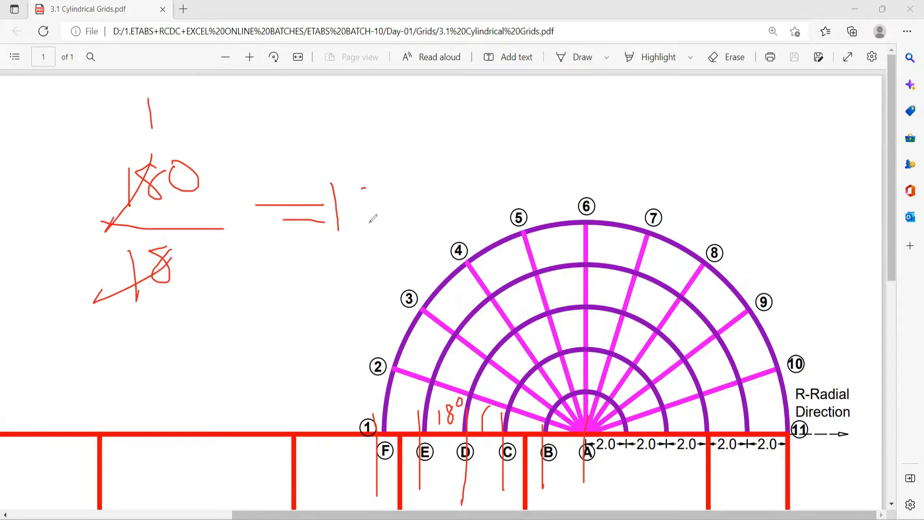
{"action": "left_click_drag", "start_coordinate": [367, 184], "coordinate": [356, 185]}
{"action": "mouse_move", "coordinate": [412, 179]}
{"action": "left_mouse_down"}
{"action": "mouse_move", "coordinate": [417, 222]}
{"action": "mouse_move", "coordinate": [442, 196]}
{"action": "left_mouse_up"}
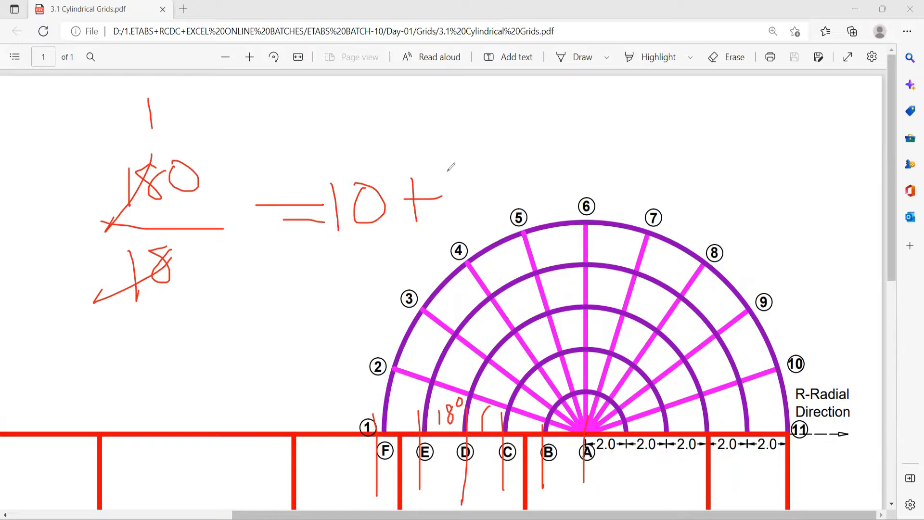
{"action": "left_click_drag", "start_coordinate": [447, 160], "coordinate": [455, 230]}
{"action": "left_click_drag", "start_coordinate": [482, 187], "coordinate": [559, 187]}
{"action": "left_click_drag", "start_coordinate": [494, 207], "coordinate": [565, 207]}
{"action": "mouse_move", "coordinate": [612, 157]}
{"action": "left_mouse_down"}
{"action": "mouse_move", "coordinate": [617, 204]}
{"action": "mouse_move", "coordinate": [669, 236]}
{"action": "left_mouse_up"}
{"action": "left_click_drag", "start_coordinate": [700, 265], "coordinate": [576, 268]}
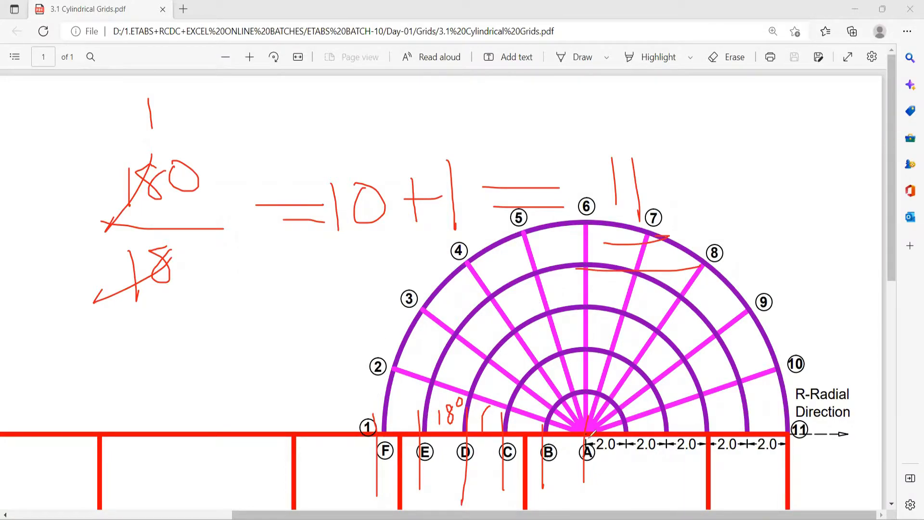
Mark the A to F radial range and the 2.0 m spacings on the plan, then return to ETABS and clear the annotations.
{"action": "mouse_move", "coordinate": [585, 430]}
{"action": "left_mouse_down"}
{"action": "mouse_move", "coordinate": [510, 419]}
{"action": "mouse_move", "coordinate": [345, 425]}
{"action": "mouse_move", "coordinate": [436, 443]}
{"action": "mouse_move", "coordinate": [546, 436]}
{"action": "left_mouse_up"}
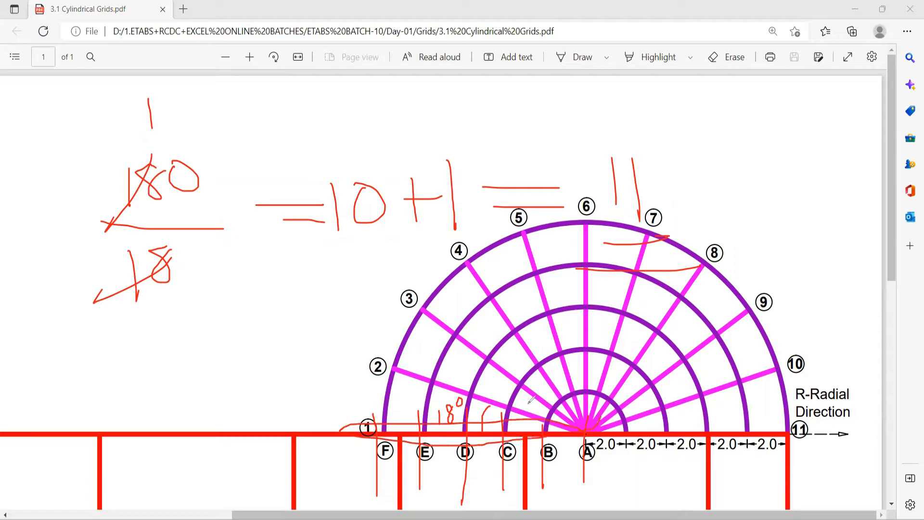
{"action": "left_click_drag", "start_coordinate": [543, 396], "coordinate": [599, 418]}
{"action": "left_click_drag", "start_coordinate": [601, 457], "coordinate": [684, 457]}
{"action": "scroll", "coordinate": [443, 354], "scroll_direction": "down", "scroll_amount": 1}
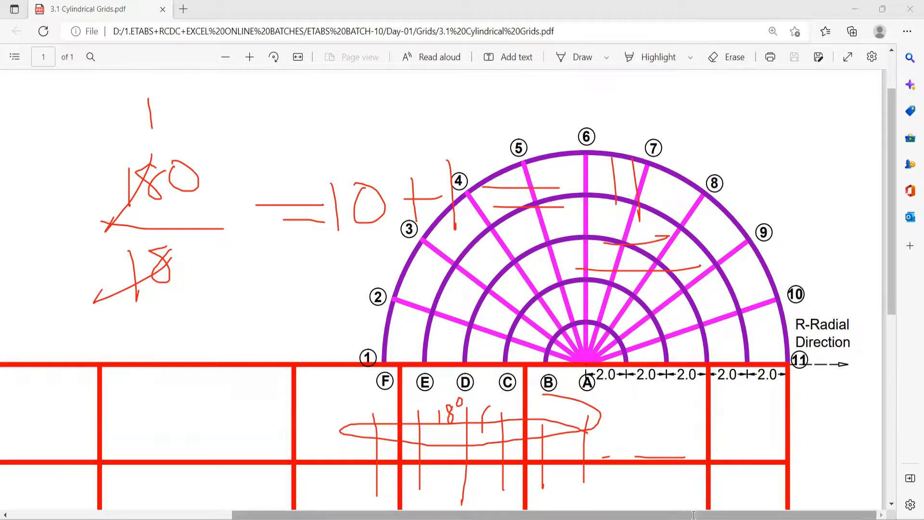
{"action": "left_click", "coordinate": [225, 56]}
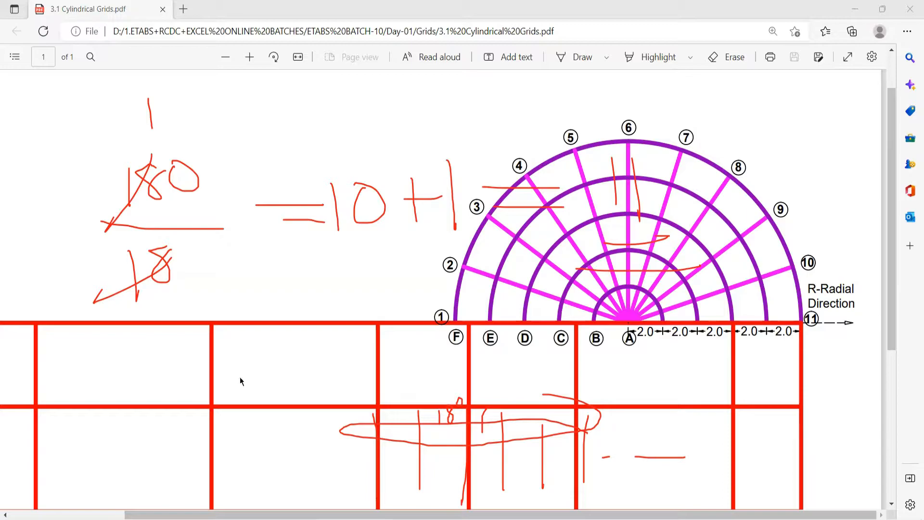
{"action": "scroll", "coordinate": [364, 366], "scroll_direction": "down", "scroll_amount": 3}
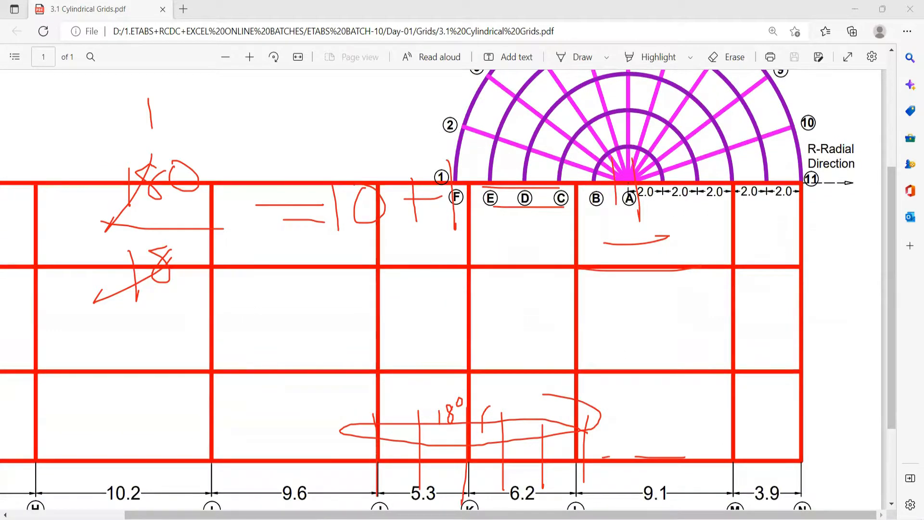
{"action": "key", "text": "alt+Tab"}
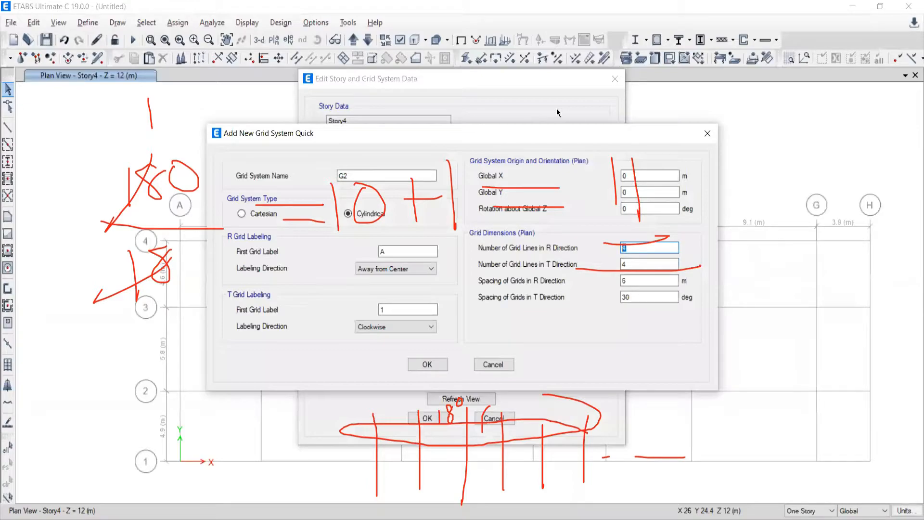
{"action": "key", "text": "Escape"}
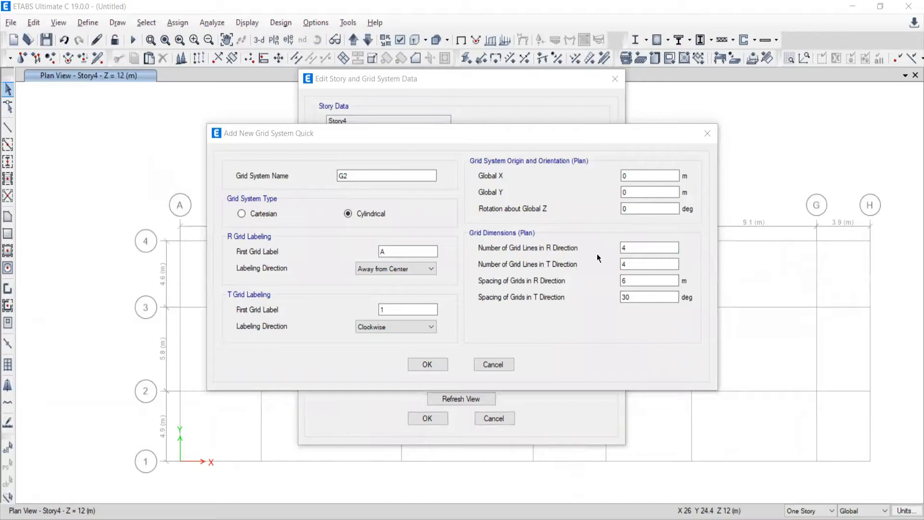
Define G2 with 6 R-direction and 11 T-direction grid lines spaced 2 m and 18 degrees, and accept the grid systems.
{"action": "double_click", "coordinate": [624, 247]}
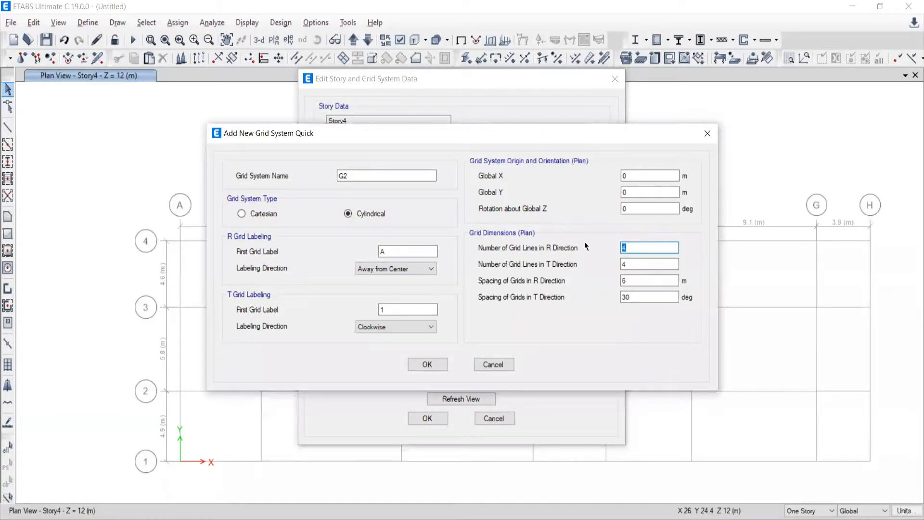
{"action": "type", "text": "6"}
{"action": "double_click", "coordinate": [639, 264]}
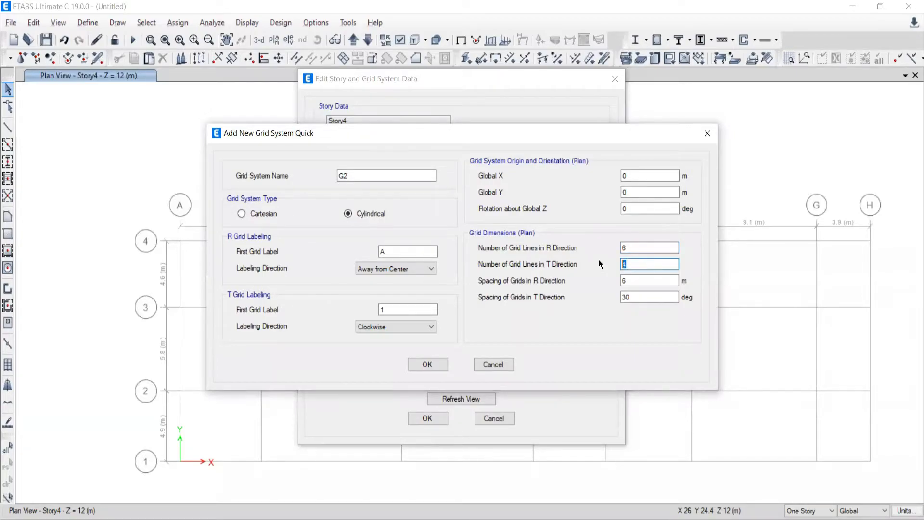
{"action": "type", "text": "11"}
{"action": "key", "text": "Tab"}
{"action": "type", "text": "2"}
{"action": "key", "text": "Tab"}
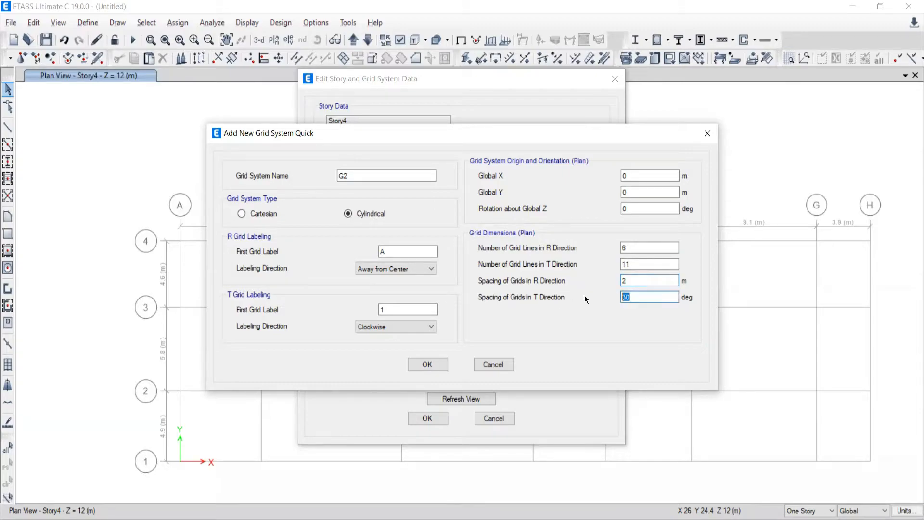
{"action": "type", "text": "18"}
{"action": "left_click", "coordinate": [427, 366]}
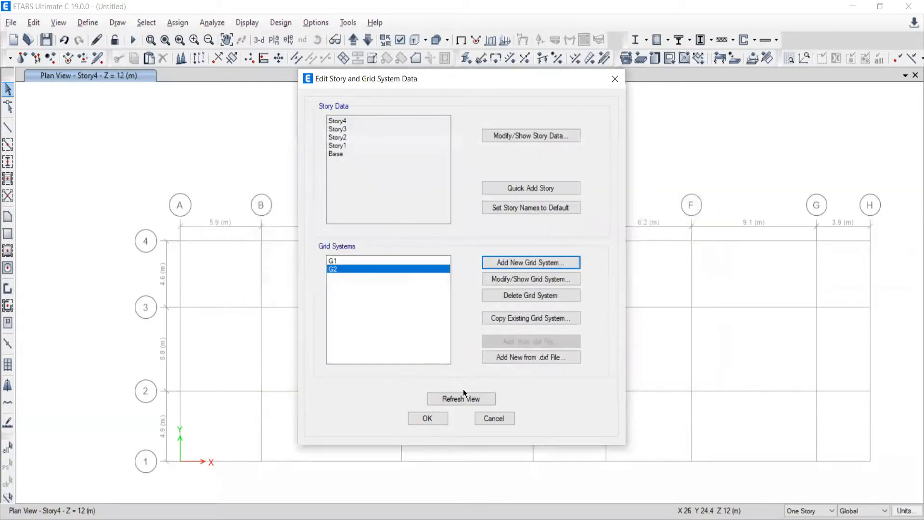
{"action": "left_click", "coordinate": [428, 420]}
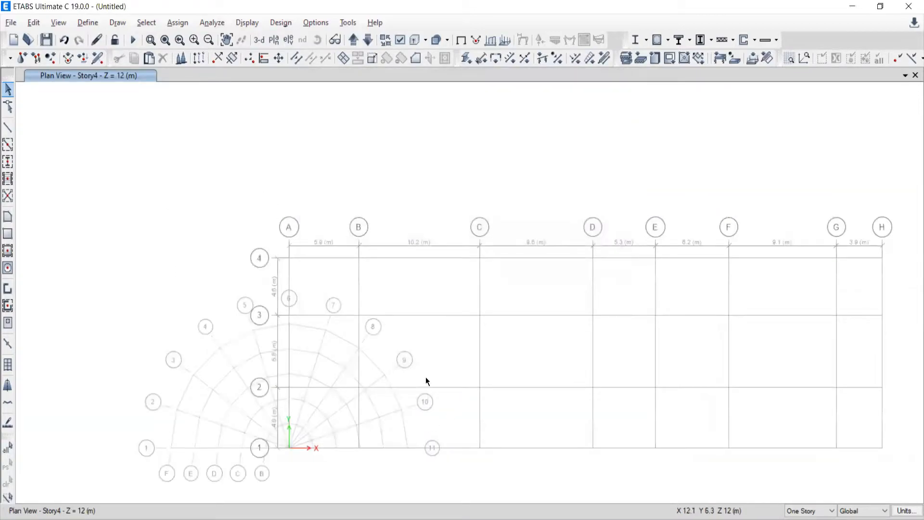
Dismiss the Bentley CONNECTION Client sign-in window covering the plan view.
{"action": "middle_click_drag", "start_coordinate": [426, 378], "coordinate": [422, 212]}
{"action": "middle_click_drag", "start_coordinate": [309, 269], "coordinate": [317, 339]}
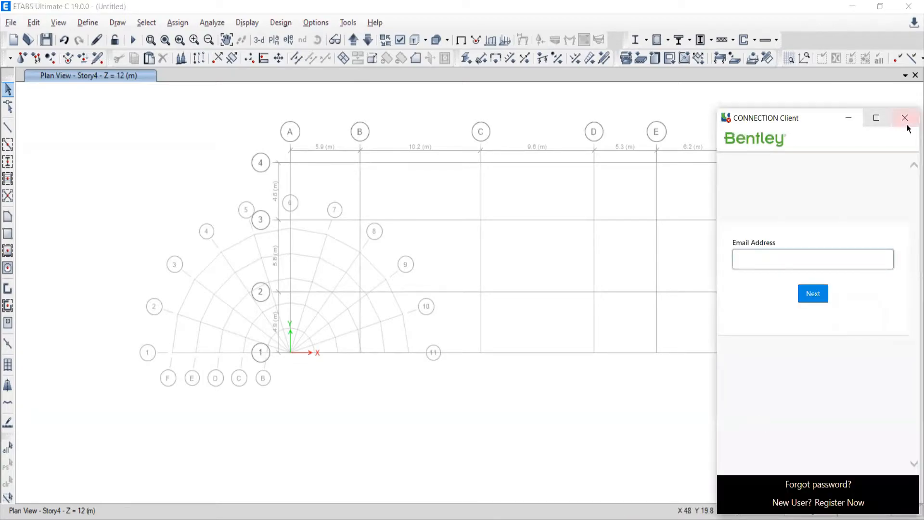
{"action": "left_click", "coordinate": [905, 120]}
Compare the full PDF layout with the ETABS plan and sketch how the cylindrical grid must shift from the origin, then clear the sketch.
{"action": "key", "text": "alt+Tab"}
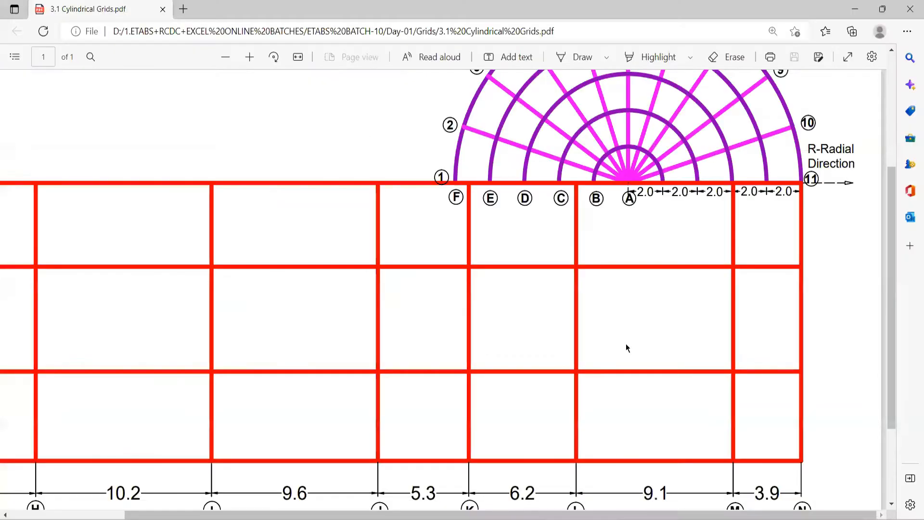
{"action": "left_click", "coordinate": [226, 57]}
{"action": "scroll", "coordinate": [475, 299], "scroll_direction": "down", "scroll_amount": 2}
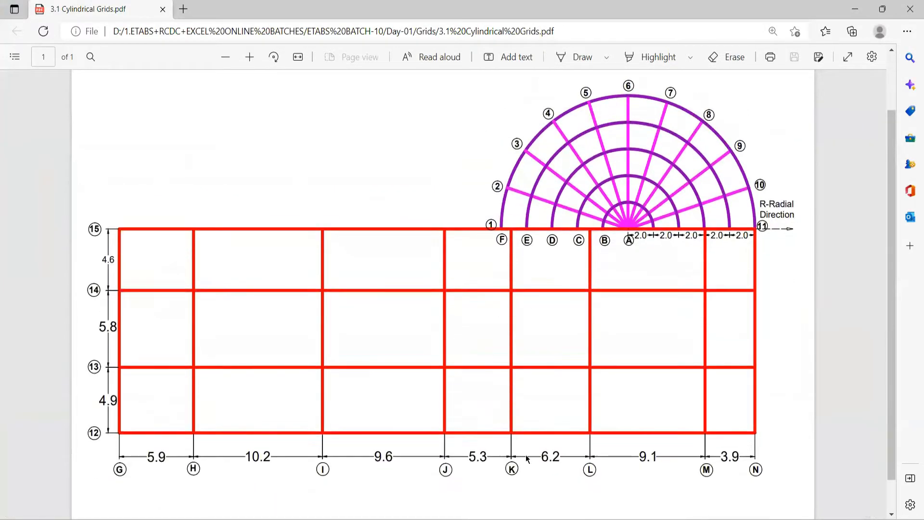
{"action": "key", "text": "alt+Tab"}
{"action": "middle_click_drag", "start_coordinate": [342, 363], "coordinate": [264, 403]}
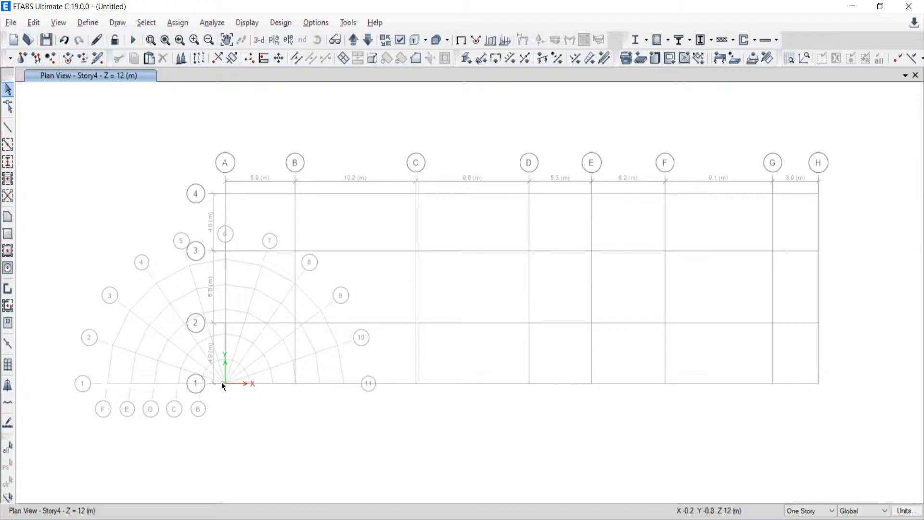
{"action": "left_click_drag", "start_coordinate": [241, 392], "coordinate": [244, 398]}
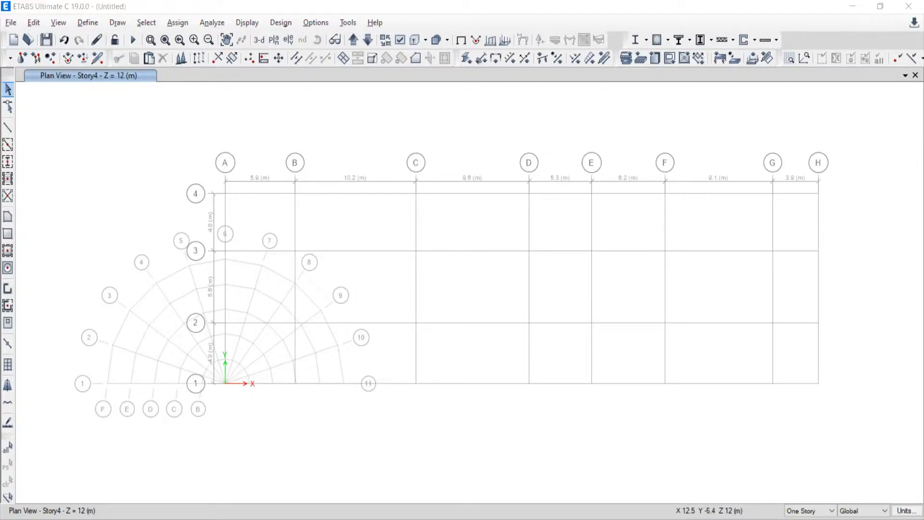
{"action": "mouse_move", "coordinate": [215, 387]}
{"action": "left_mouse_down"}
{"action": "mouse_move", "coordinate": [226, 368]}
{"action": "mouse_move", "coordinate": [231, 385]}
{"action": "mouse_move", "coordinate": [475, 388]}
{"action": "mouse_move", "coordinate": [653, 198]}
{"action": "mouse_move", "coordinate": [680, 222]}
{"action": "mouse_move", "coordinate": [563, 308]}
{"action": "left_mouse_up"}
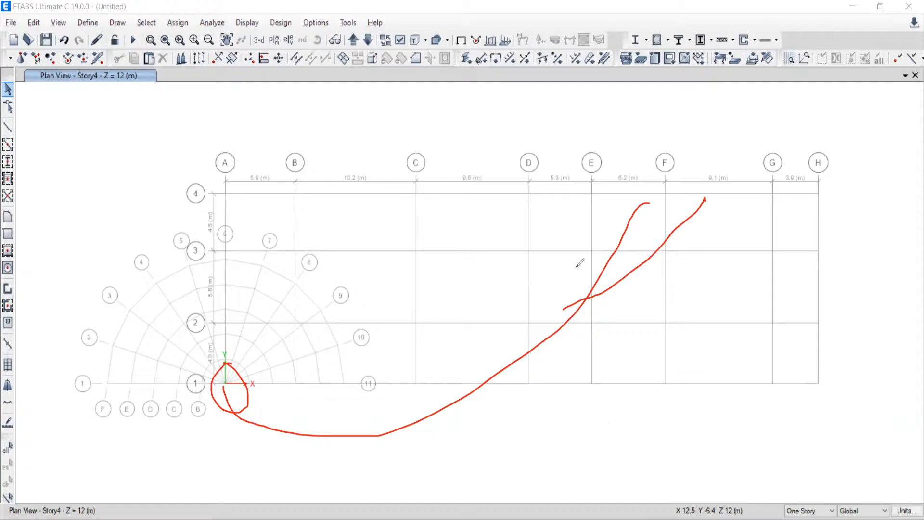
{"action": "key", "text": "e"}
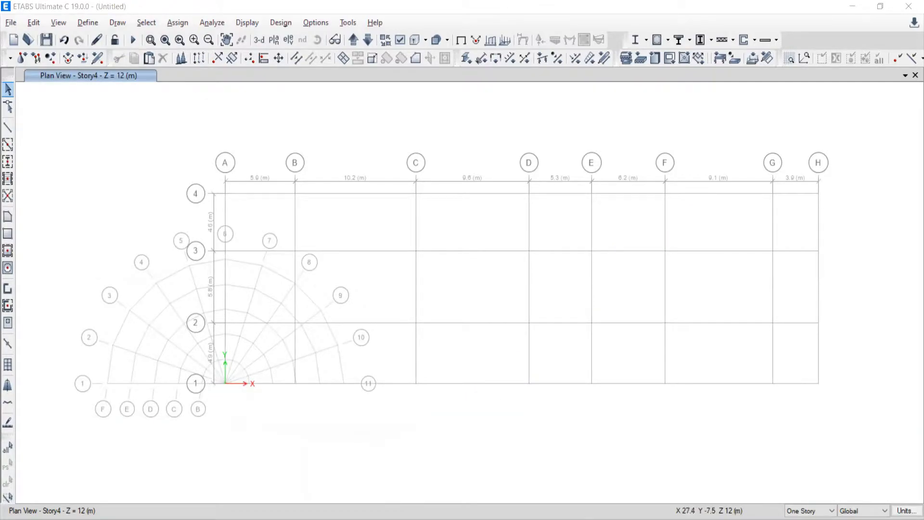
Check the cylindrical grid's centre and the G-12 corner in the PDF against grids A to H in the ETABS plan.
{"action": "key", "text": "alt+Tab"}
{"action": "scroll", "coordinate": [603, 302], "scroll_direction": "up", "scroll_amount": 3}
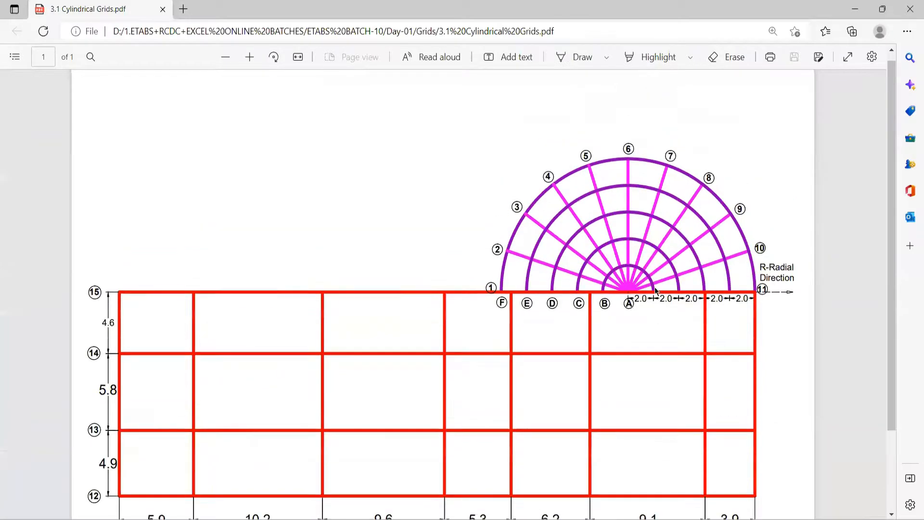
{"action": "scroll", "coordinate": [609, 322], "scroll_direction": "down", "scroll_amount": 4}
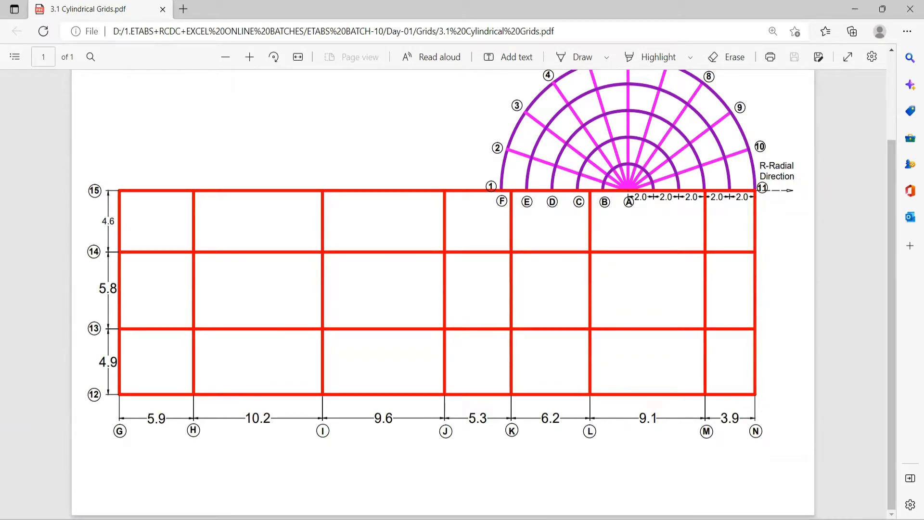
{"action": "key", "text": "alt+Tab"}
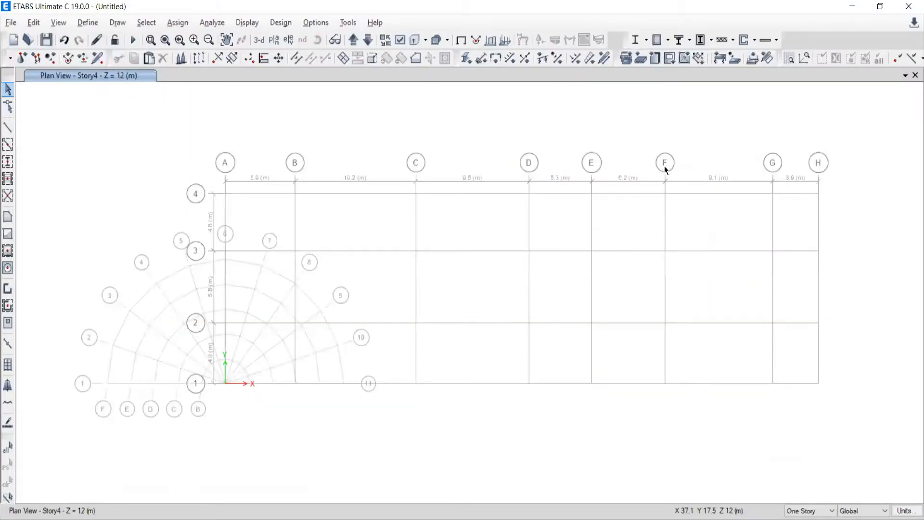
{"action": "key", "text": "alt+Tab"}
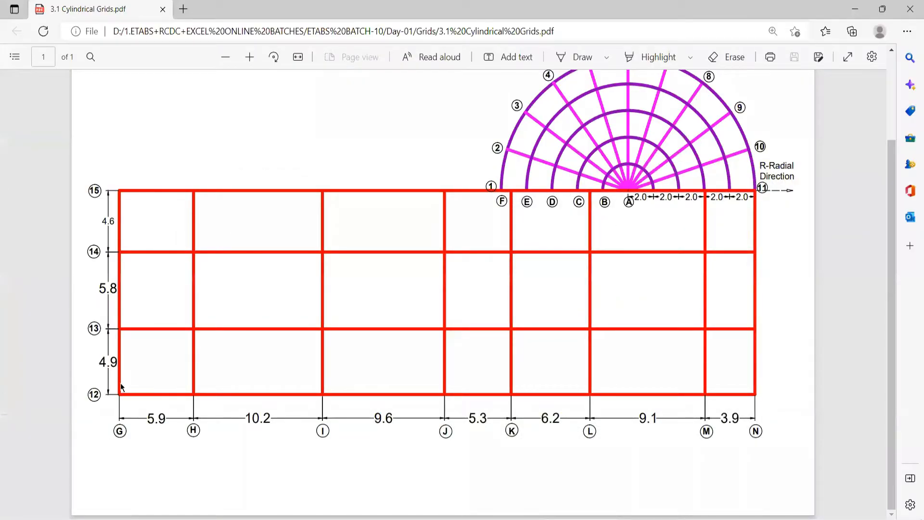
{"action": "key", "text": "alt+Tab"}
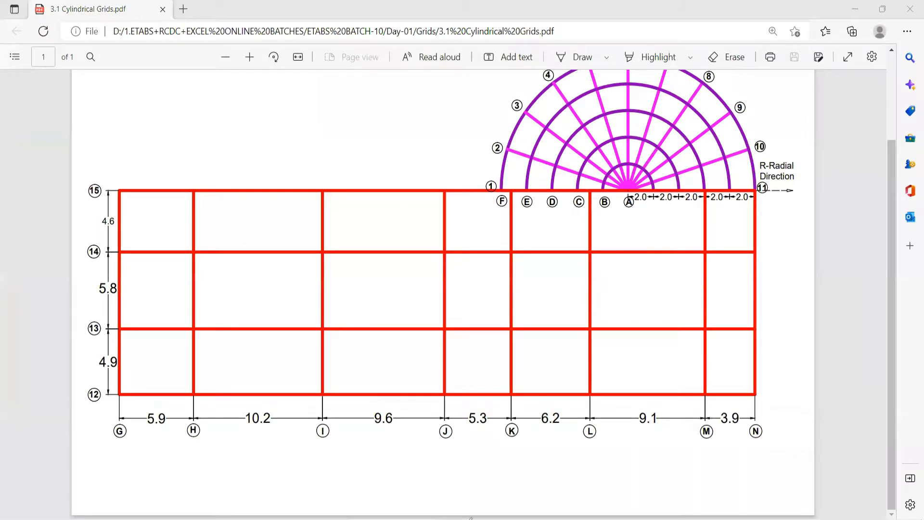
Mark corner G-12 as 0,0 in the PDF, trace grid G up to line 15 and circle the 4.9, 5.8 and 4.6 spacings.
{"action": "mouse_move", "coordinate": [119, 379]}
{"action": "left_mouse_down"}
{"action": "mouse_move", "coordinate": [123, 369]}
{"action": "mouse_move", "coordinate": [152, 362]}
{"action": "mouse_move", "coordinate": [159, 377]}
{"action": "mouse_move", "coordinate": [162, 353]}
{"action": "left_mouse_up"}
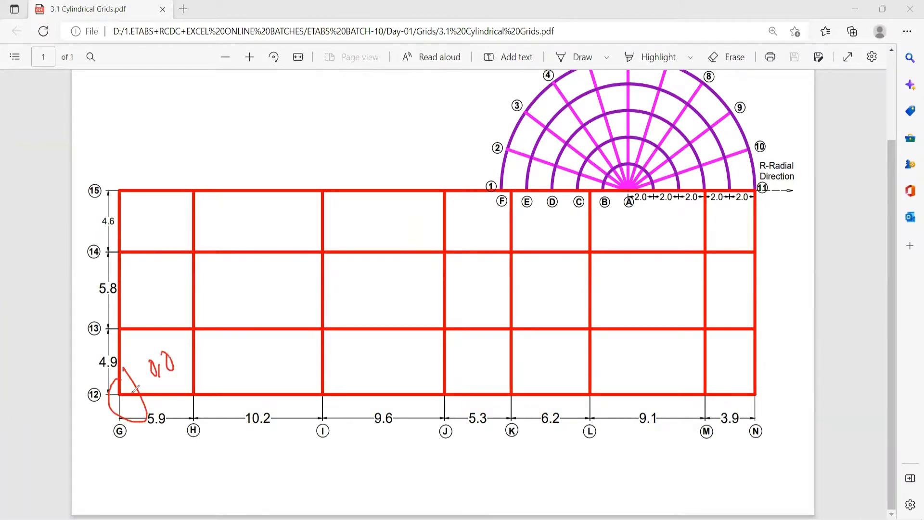
{"action": "mouse_move", "coordinate": [122, 386]}
{"action": "left_mouse_down"}
{"action": "mouse_move", "coordinate": [123, 185]}
{"action": "mouse_move", "coordinate": [119, 199]}
{"action": "left_mouse_up"}
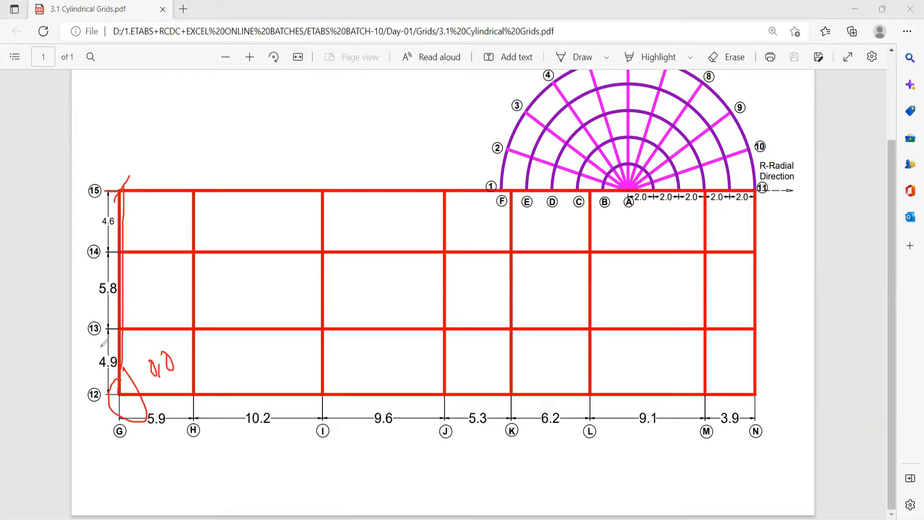
{"action": "mouse_move", "coordinate": [100, 347]}
{"action": "left_mouse_down"}
{"action": "mouse_move", "coordinate": [118, 378]}
{"action": "mouse_move", "coordinate": [96, 335]}
{"action": "left_mouse_up"}
{"action": "mouse_move", "coordinate": [116, 267]}
{"action": "left_mouse_down"}
{"action": "mouse_move", "coordinate": [90, 296]}
{"action": "mouse_move", "coordinate": [122, 272]}
{"action": "left_mouse_up"}
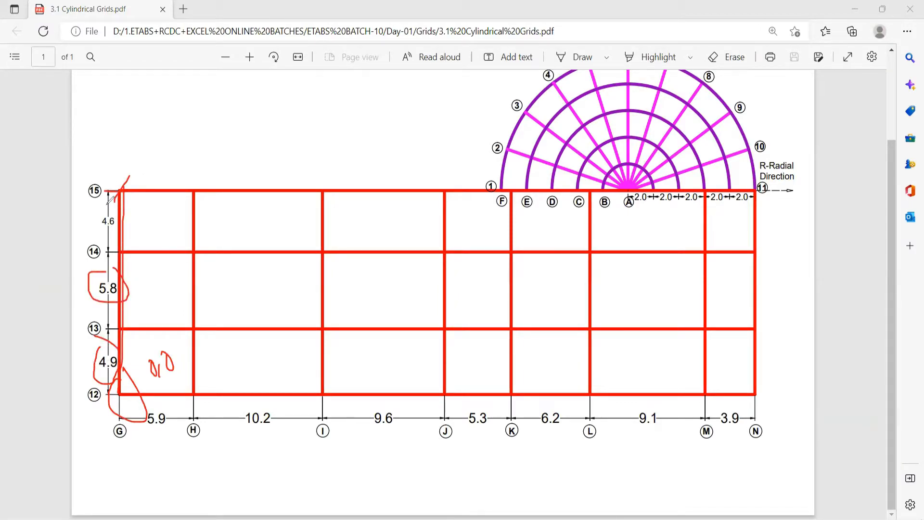
{"action": "mouse_move", "coordinate": [105, 205]}
{"action": "left_mouse_down"}
{"action": "mouse_move", "coordinate": [78, 235]}
{"action": "mouse_move", "coordinate": [116, 208]}
{"action": "left_mouse_up"}
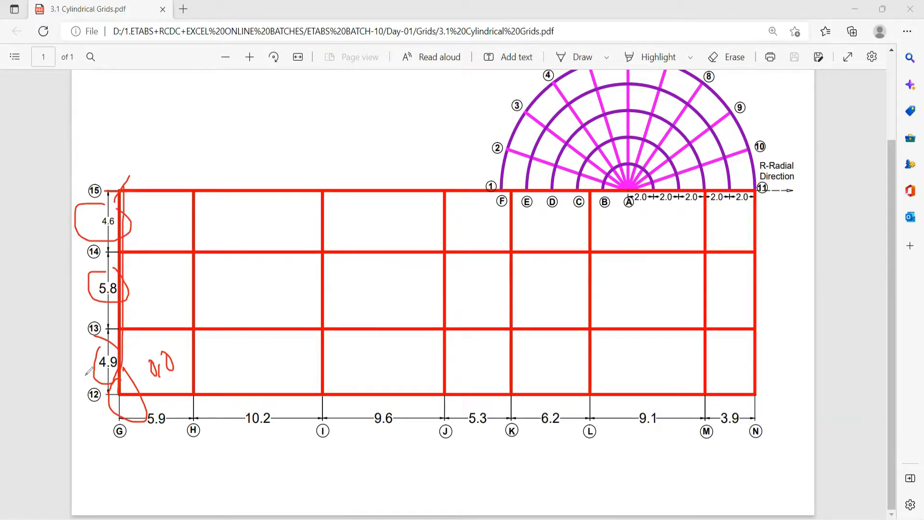
Underline the 4.9, 5.8 and 4.6 vertical spacings beside grid G for adding them up.
{"action": "left_click_drag", "start_coordinate": [96, 385], "coordinate": [135, 371]}
{"action": "left_click_drag", "start_coordinate": [92, 306], "coordinate": [131, 290]}
{"action": "left_click_drag", "start_coordinate": [91, 238], "coordinate": [154, 215]}
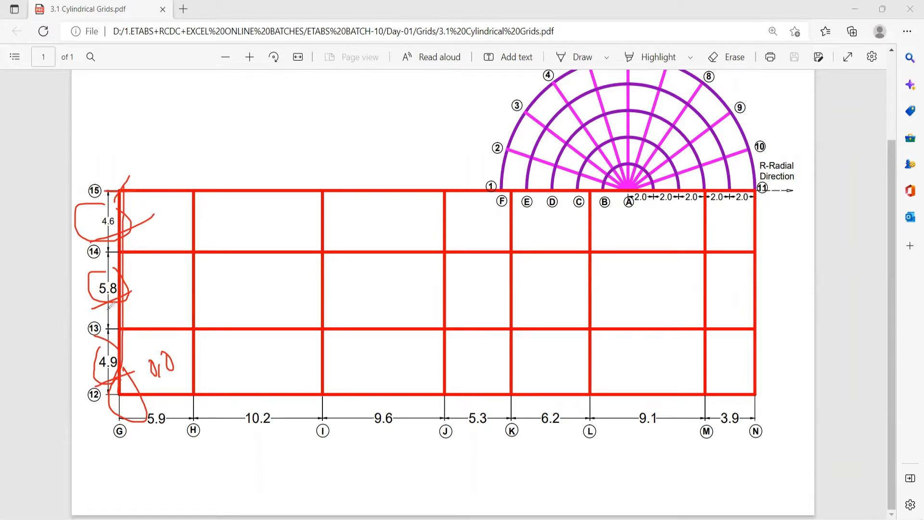
{"action": "left_click_drag", "start_coordinate": [93, 308], "coordinate": [127, 294]}
{"action": "left_click_drag", "start_coordinate": [86, 243], "coordinate": [143, 223]}
{"action": "left_click_drag", "start_coordinate": [134, 369], "coordinate": [84, 388]}
{"action": "mouse_move", "coordinate": [143, 129]}
{"action": "left_mouse_down"}
{"action": "mouse_move", "coordinate": [144, 163]}
{"action": "mouse_move", "coordinate": [166, 142]}
{"action": "mouse_move", "coordinate": [215, 133]}
{"action": "mouse_move", "coordinate": [220, 151]}
{"action": "mouse_move", "coordinate": [199, 157]}
{"action": "mouse_move", "coordinate": [233, 163]}
{"action": "mouse_move", "coordinate": [262, 150]}
{"action": "mouse_move", "coordinate": [246, 164]}
{"action": "mouse_move", "coordinate": [263, 135]}
{"action": "mouse_move", "coordinate": [288, 162]}
{"action": "mouse_move", "coordinate": [229, 184]}
{"action": "mouse_move", "coordinate": [232, 193]}
{"action": "left_mouse_up"}
{"action": "left_click", "coordinate": [184, 151]}
{"action": "left_click", "coordinate": [274, 160]}
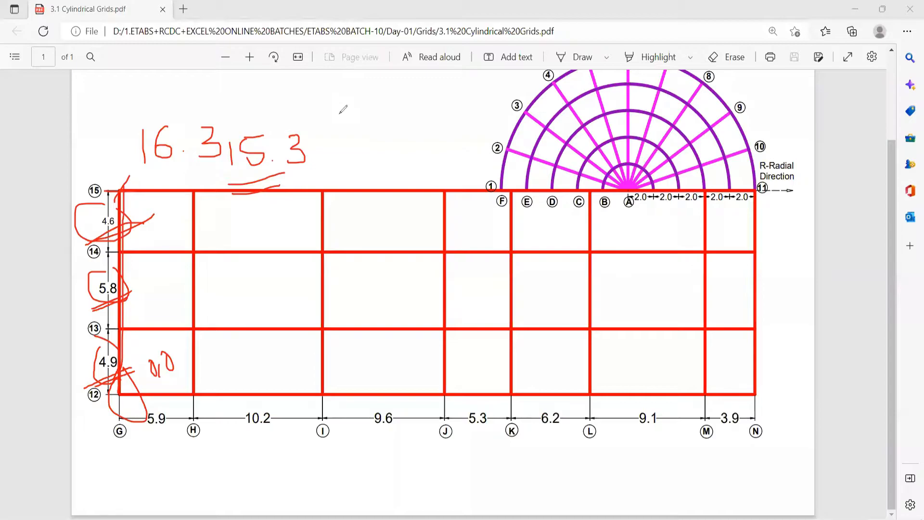
{"action": "key", "text": "e"}
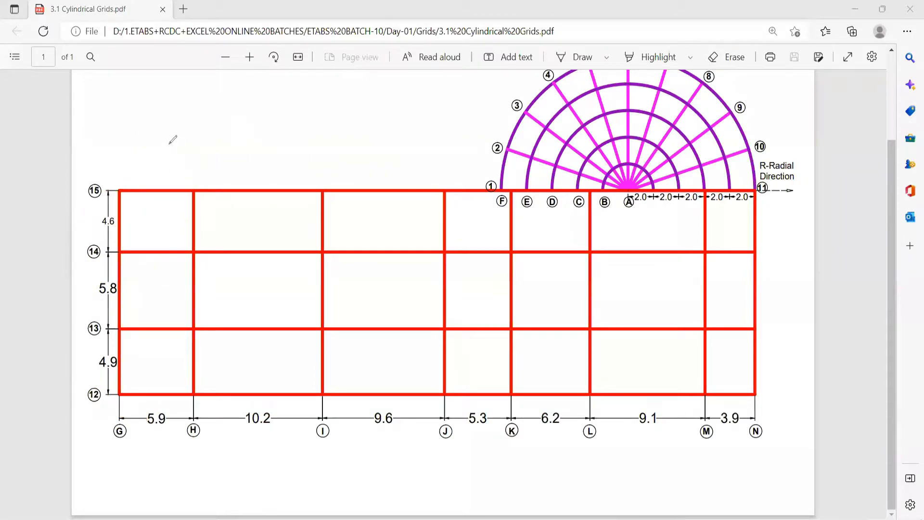
Write the vertical offset 15.3 above the rectangular plan and underline it, then clear the annotation.
{"action": "left_click_drag", "start_coordinate": [161, 113], "coordinate": [163, 140]}
{"action": "mouse_move", "coordinate": [179, 107]}
{"action": "left_mouse_down"}
{"action": "mouse_move", "coordinate": [178, 132]}
{"action": "mouse_move", "coordinate": [201, 106]}
{"action": "mouse_move", "coordinate": [233, 126]}
{"action": "mouse_move", "coordinate": [227, 140]}
{"action": "left_mouse_up"}
{"action": "left_click", "coordinate": [217, 124]}
{"action": "mouse_move", "coordinate": [168, 161]}
{"action": "left_mouse_down"}
{"action": "mouse_move", "coordinate": [241, 148]}
{"action": "mouse_move", "coordinate": [169, 165]}
{"action": "left_mouse_up"}
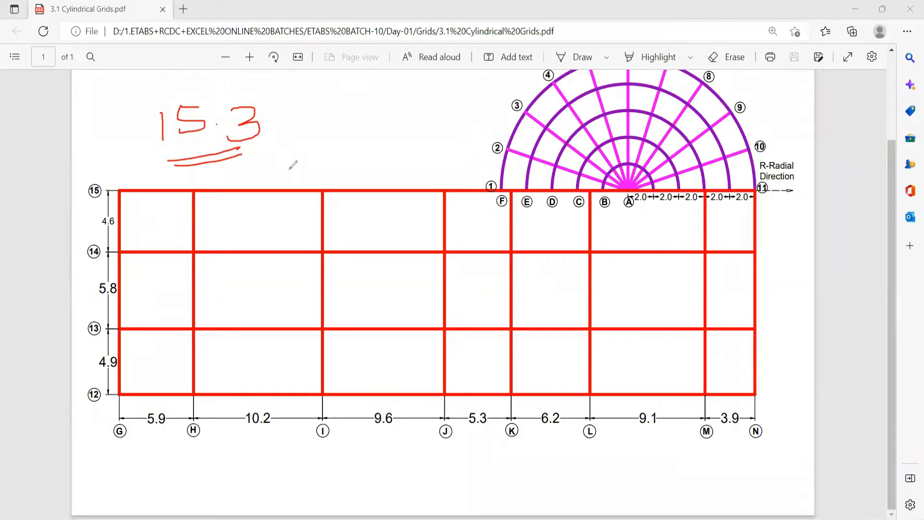
{"action": "key", "text": "Escape"}
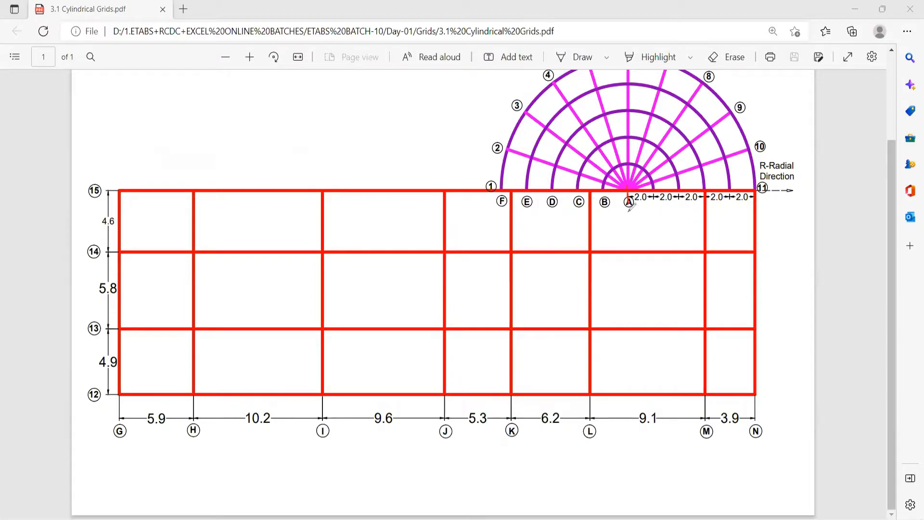
Trace a vertical from radial centre A through the bottom dimensions, mark the overall G to N length and the radius, and clear the marks.
{"action": "left_click_drag", "start_coordinate": [629, 207], "coordinate": [636, 453]}
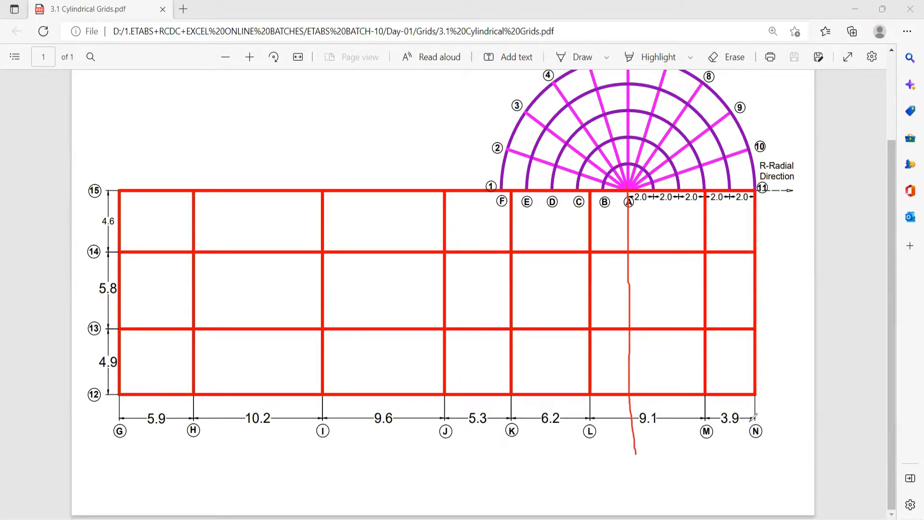
{"action": "left_click_drag", "start_coordinate": [758, 418], "coordinate": [118, 422]}
{"action": "left_click", "coordinate": [110, 384]}
{"action": "left_click_drag", "start_coordinate": [118, 376], "coordinate": [117, 467]}
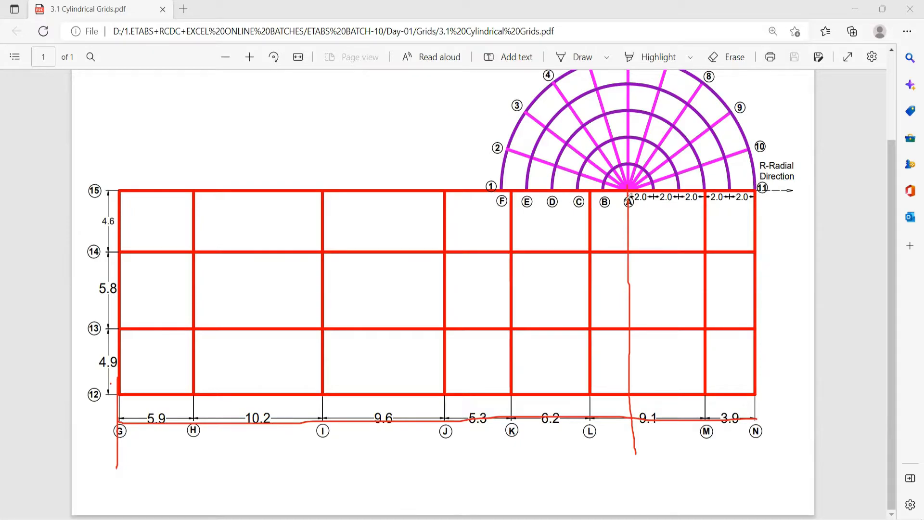
{"action": "left_click_drag", "start_coordinate": [630, 212], "coordinate": [771, 216]}
{"action": "left_click_drag", "start_coordinate": [753, 402], "coordinate": [749, 473]}
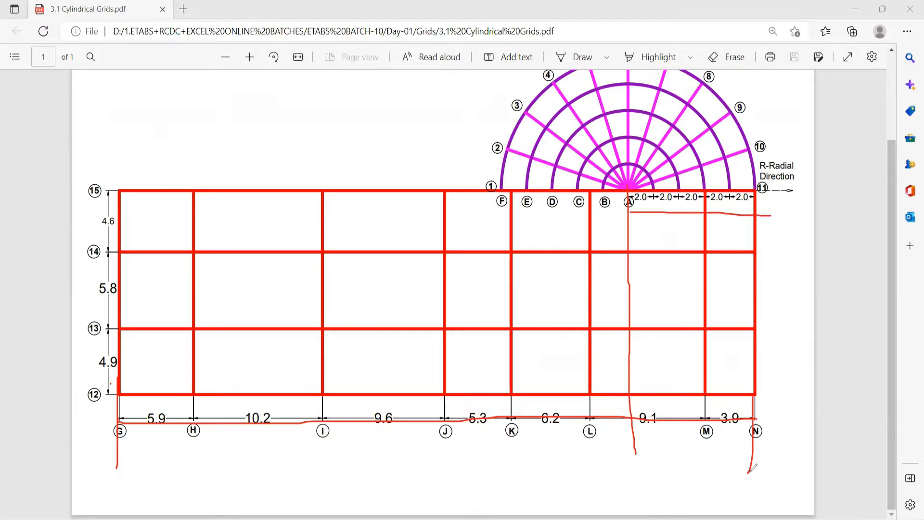
{"action": "left_click_drag", "start_coordinate": [630, 193], "coordinate": [630, 230]}
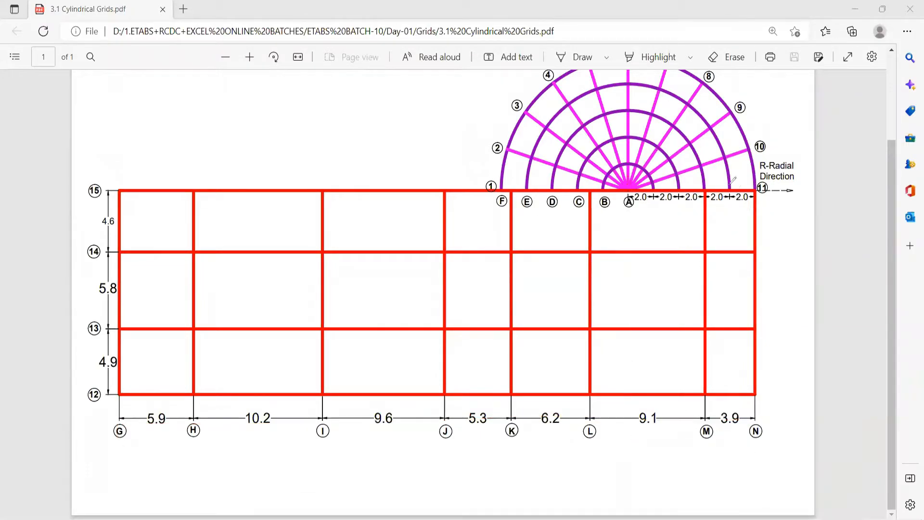
Mark the 10 m distance from radial centre A to grid N below the 2.0 spacings.
{"action": "mouse_move", "coordinate": [740, 201]}
{"action": "left_mouse_down"}
{"action": "mouse_move", "coordinate": [747, 197]}
{"action": "mouse_move", "coordinate": [719, 204]}
{"action": "left_mouse_up"}
{"action": "mouse_move", "coordinate": [635, 209]}
{"action": "left_mouse_down"}
{"action": "mouse_move", "coordinate": [633, 229]}
{"action": "mouse_move", "coordinate": [686, 220]}
{"action": "left_mouse_up"}
{"action": "left_click_drag", "start_coordinate": [754, 213], "coordinate": [752, 219]}
{"action": "mouse_move", "coordinate": [689, 208]}
{"action": "left_mouse_down"}
{"action": "mouse_move", "coordinate": [688, 226]}
{"action": "mouse_move", "coordinate": [729, 235]}
{"action": "left_mouse_up"}
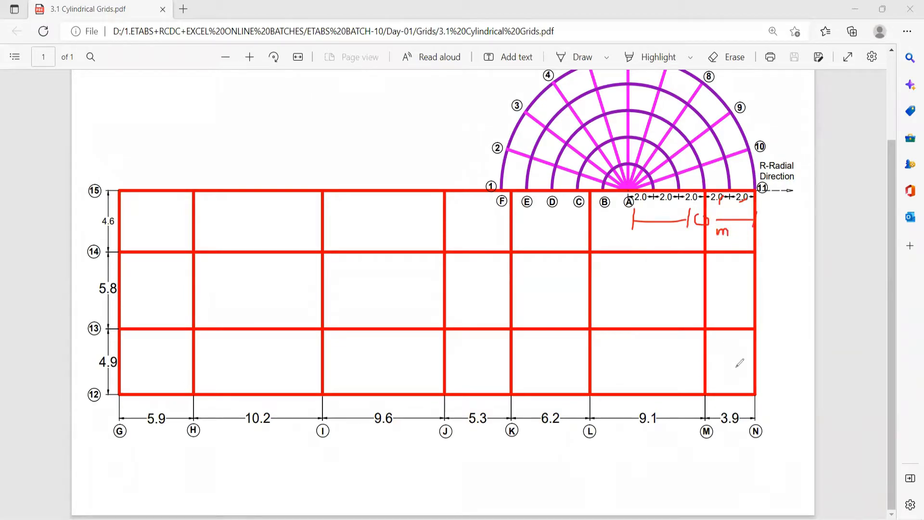
{"action": "mouse_move", "coordinate": [178, 106]}
{"action": "left_mouse_down"}
{"action": "mouse_move", "coordinate": [153, 128]}
{"action": "mouse_move", "coordinate": [190, 127]}
{"action": "left_mouse_up"}
{"action": "left_click_drag", "start_coordinate": [178, 106], "coordinate": [179, 147]}
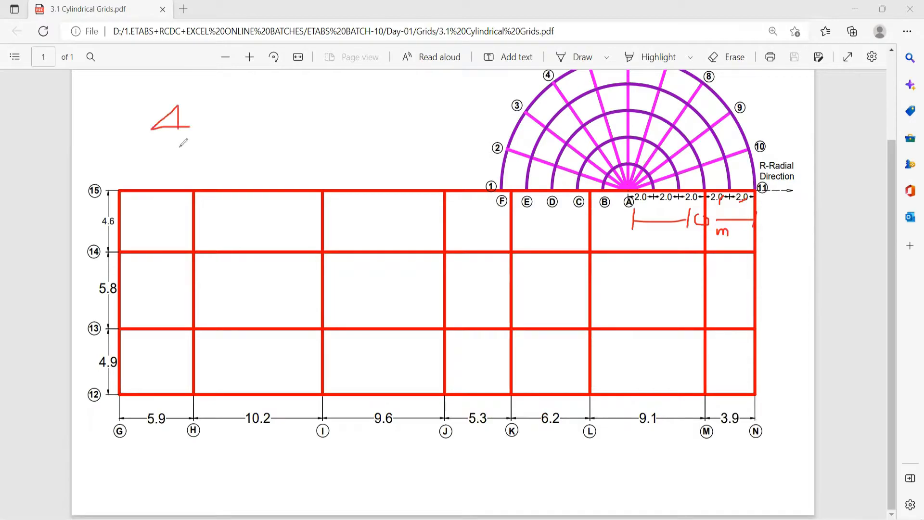
{"action": "mouse_move", "coordinate": [206, 111]}
{"action": "left_mouse_down"}
{"action": "mouse_move", "coordinate": [206, 136]}
{"action": "mouse_move", "coordinate": [251, 116]}
{"action": "mouse_move", "coordinate": [260, 131]}
{"action": "mouse_move", "coordinate": [306, 125]}
{"action": "mouse_move", "coordinate": [318, 153]}
{"action": "left_mouse_up"}
{"action": "left_click", "coordinate": [221, 130]}
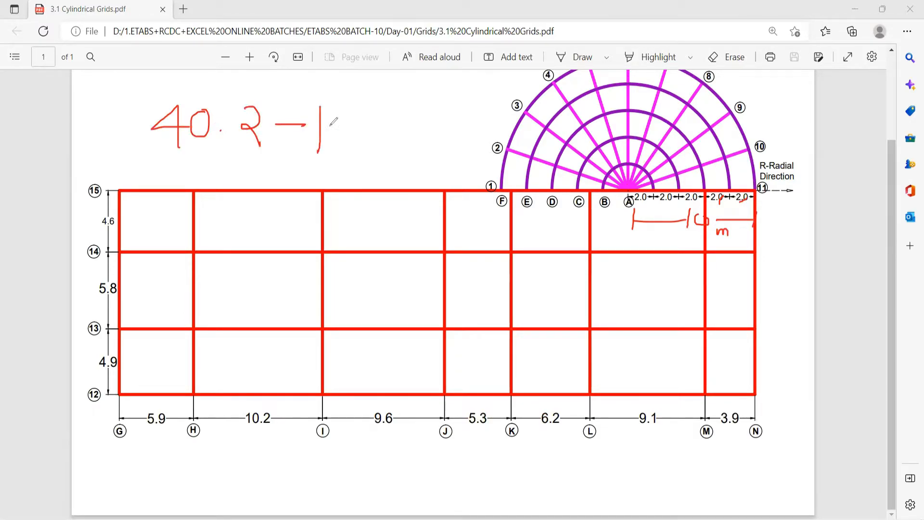
{"action": "mouse_move", "coordinate": [343, 116]}
{"action": "left_mouse_down"}
{"action": "mouse_move", "coordinate": [337, 137]}
{"action": "mouse_move", "coordinate": [344, 117]}
{"action": "left_mouse_up"}
Write the horizontal offset calculation 50.2 - 10 = 40.2 on the plan and strike out the mistaken 40.2 - 10.
{"action": "mouse_move", "coordinate": [164, 175]}
{"action": "left_mouse_down"}
{"action": "mouse_move", "coordinate": [180, 207]}
{"action": "mouse_move", "coordinate": [159, 217]}
{"action": "mouse_move", "coordinate": [197, 176]}
{"action": "left_mouse_up"}
{"action": "mouse_move", "coordinate": [205, 172]}
{"action": "left_mouse_down"}
{"action": "mouse_move", "coordinate": [215, 194]}
{"action": "mouse_move", "coordinate": [208, 172]}
{"action": "mouse_move", "coordinate": [247, 174]}
{"action": "left_mouse_up"}
{"action": "left_click", "coordinate": [228, 195]}
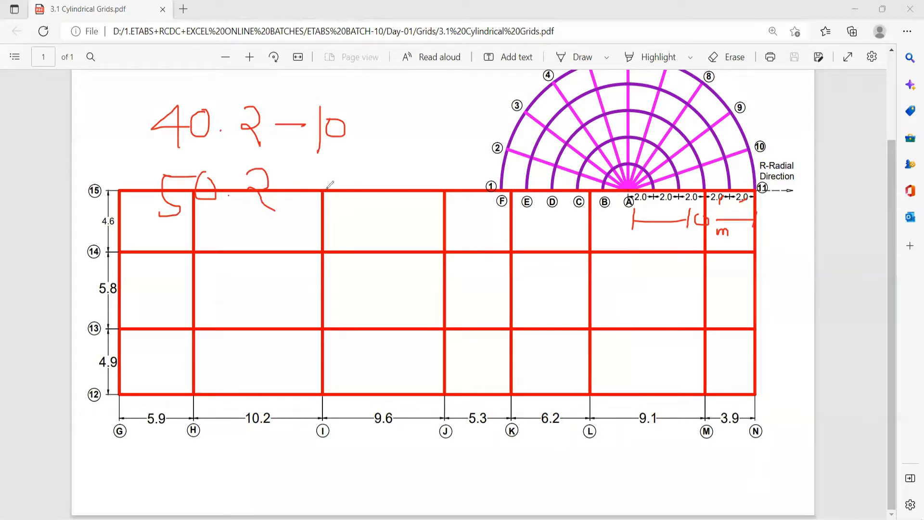
{"action": "left_click_drag", "start_coordinate": [341, 163], "coordinate": [342, 202]}
{"action": "left_click_drag", "start_coordinate": [370, 170], "coordinate": [415, 168]}
{"action": "mouse_move", "coordinate": [400, 179]}
{"action": "left_mouse_down"}
{"action": "mouse_move", "coordinate": [446, 179]}
{"action": "mouse_move", "coordinate": [457, 153]}
{"action": "left_mouse_up"}
{"action": "mouse_move", "coordinate": [179, 110]}
{"action": "left_mouse_down"}
{"action": "mouse_move", "coordinate": [313, 108]}
{"action": "mouse_move", "coordinate": [217, 129]}
{"action": "mouse_move", "coordinate": [327, 116]}
{"action": "mouse_move", "coordinate": [289, 127]}
{"action": "left_mouse_up"}
{"action": "left_click_drag", "start_coordinate": [462, 133], "coordinate": [482, 146]}
{"action": "mouse_move", "coordinate": [462, 184]}
{"action": "left_mouse_down"}
{"action": "mouse_move", "coordinate": [474, 128]}
{"action": "mouse_move", "coordinate": [518, 169]}
{"action": "left_mouse_up"}
{"action": "left_click", "coordinate": [488, 153]}
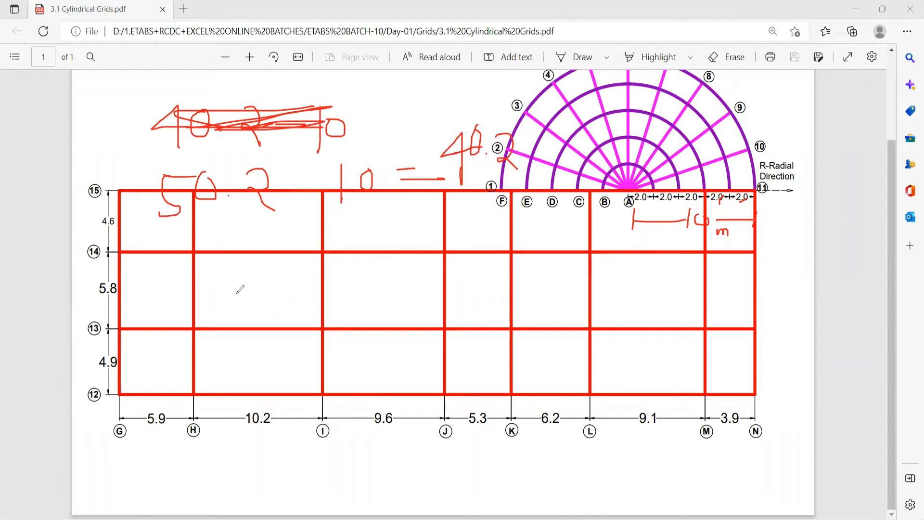
Write x = 40.2 and y = 15.3 on the plan and draw the shift from corner G-12 to the cylindrical grid.
{"action": "left_click_drag", "start_coordinate": [236, 289], "coordinate": [354, 279]}
{"action": "mouse_move", "coordinate": [344, 268]}
{"action": "left_mouse_down"}
{"action": "mouse_move", "coordinate": [345, 294]}
{"action": "mouse_move", "coordinate": [368, 269]}
{"action": "mouse_move", "coordinate": [405, 304]}
{"action": "left_mouse_up"}
{"action": "left_click", "coordinate": [381, 288]}
{"action": "left_click_drag", "start_coordinate": [232, 326], "coordinate": [258, 332]}
{"action": "mouse_move", "coordinate": [259, 326]}
{"action": "left_mouse_down"}
{"action": "mouse_move", "coordinate": [259, 369]}
{"action": "mouse_move", "coordinate": [231, 364]}
{"action": "left_mouse_up"}
{"action": "left_click_drag", "start_coordinate": [271, 343], "coordinate": [300, 343]}
{"action": "left_click_drag", "start_coordinate": [271, 352], "coordinate": [335, 347]}
{"action": "mouse_move", "coordinate": [342, 333]}
{"action": "left_mouse_down"}
{"action": "mouse_move", "coordinate": [350, 331]}
{"action": "mouse_move", "coordinate": [345, 348]}
{"action": "left_mouse_up"}
{"action": "mouse_move", "coordinate": [358, 329]}
{"action": "left_mouse_down"}
{"action": "mouse_move", "coordinate": [372, 326]}
{"action": "mouse_move", "coordinate": [374, 341]}
{"action": "mouse_move", "coordinate": [395, 337]}
{"action": "left_mouse_up"}
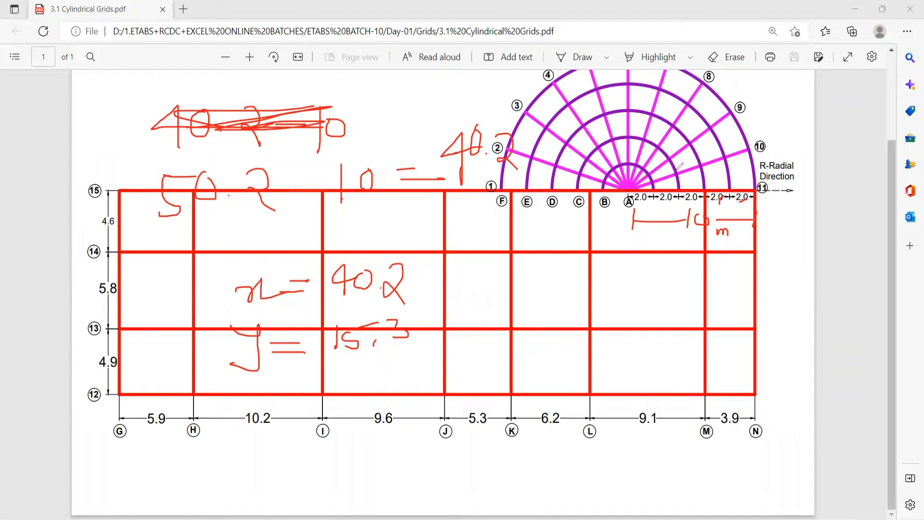
{"action": "mouse_move", "coordinate": [128, 387]}
{"action": "left_mouse_down"}
{"action": "mouse_move", "coordinate": [126, 417]}
{"action": "mouse_move", "coordinate": [123, 384]}
{"action": "mouse_move", "coordinate": [673, 329]}
{"action": "mouse_move", "coordinate": [698, 177]}
{"action": "mouse_move", "coordinate": [692, 154]}
{"action": "left_mouse_up"}
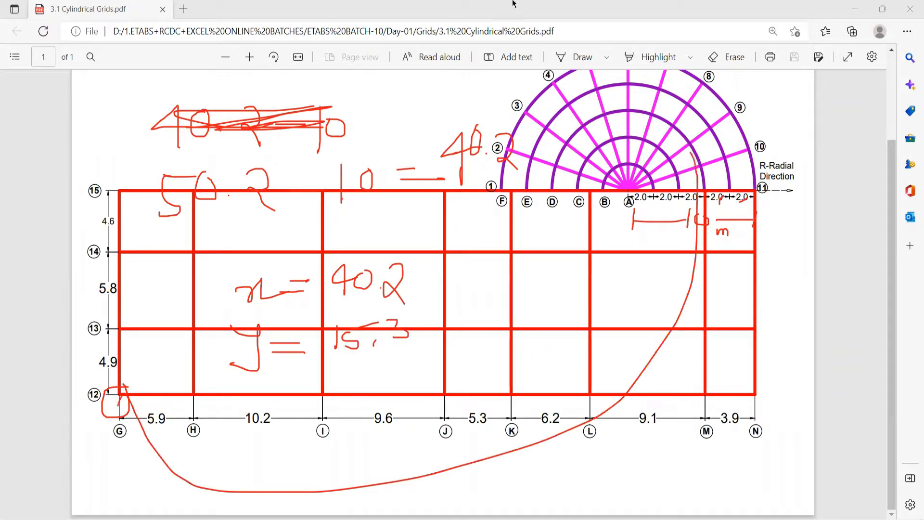
Switch to ETABS and set the system origin of grid system G2 to Global X 40.2 m and Global Y 15.3 m.
{"action": "left_click", "coordinate": [513, 4]}
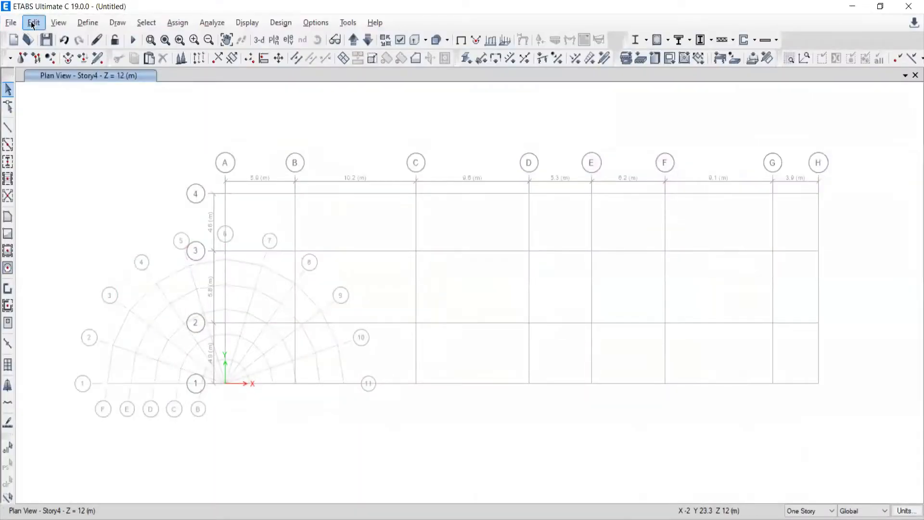
{"action": "left_click", "coordinate": [33, 22]}
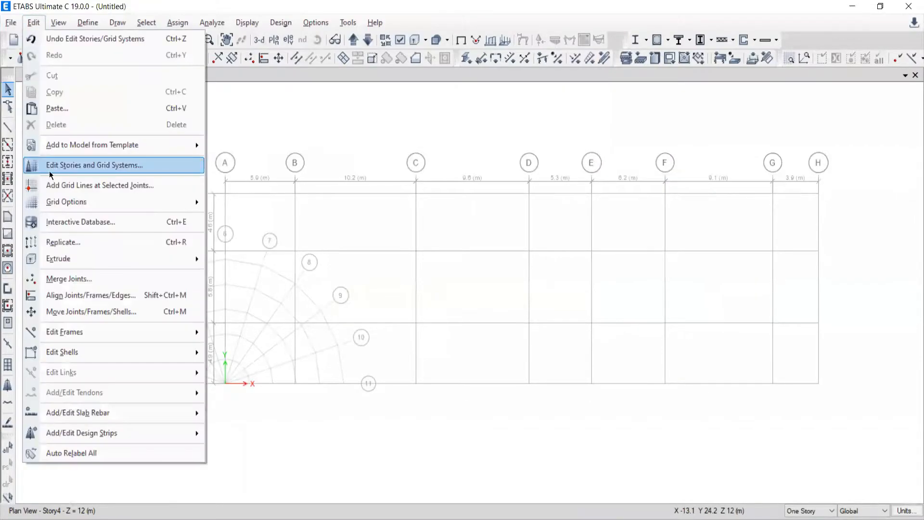
{"action": "left_click", "coordinate": [47, 166]}
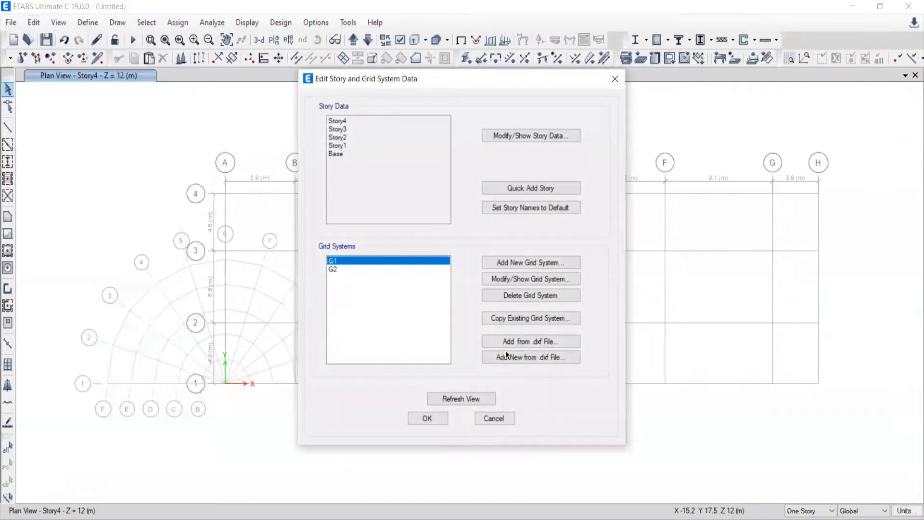
{"action": "left_click", "coordinate": [336, 268]}
{"action": "left_click", "coordinate": [539, 279]}
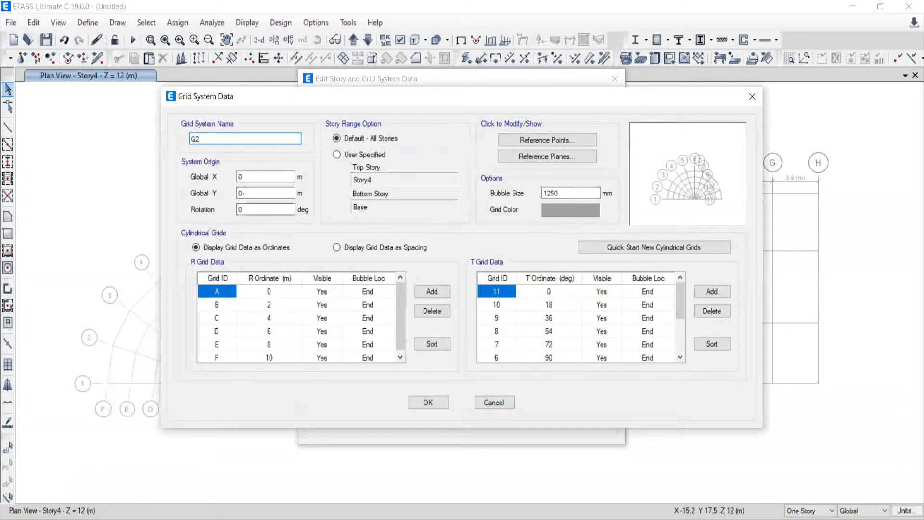
{"action": "left_click_drag", "start_coordinate": [240, 94], "coordinate": [288, 137]}
{"action": "key", "text": "Tab"}
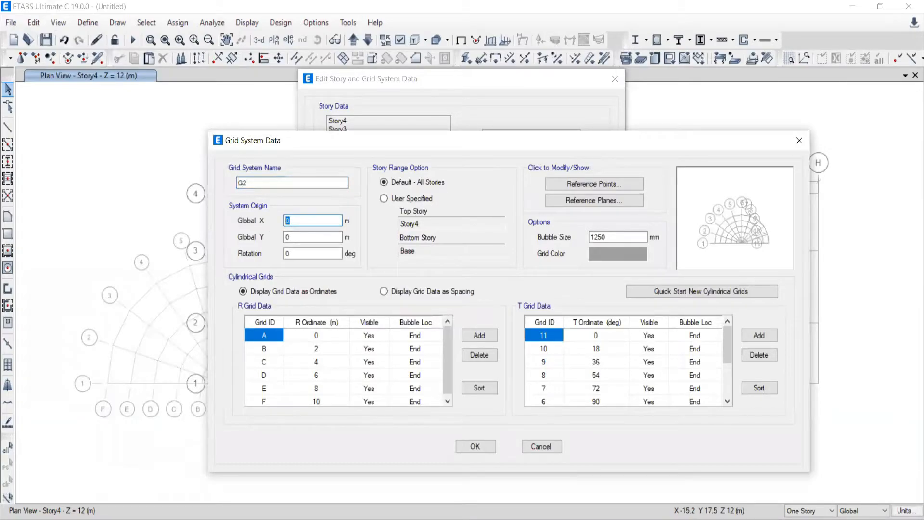
{"action": "type", "text": "40.2"}
{"action": "key", "text": "Tab"}
{"action": "type", "text": "15.3"}
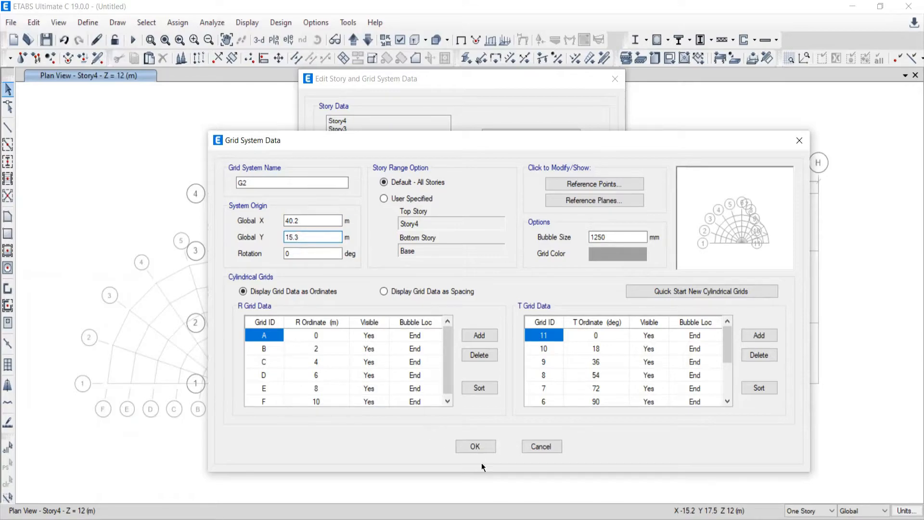
Set the grid color of G2 to red and apply the grid system changes to the model.
{"action": "left_click", "coordinate": [613, 252]}
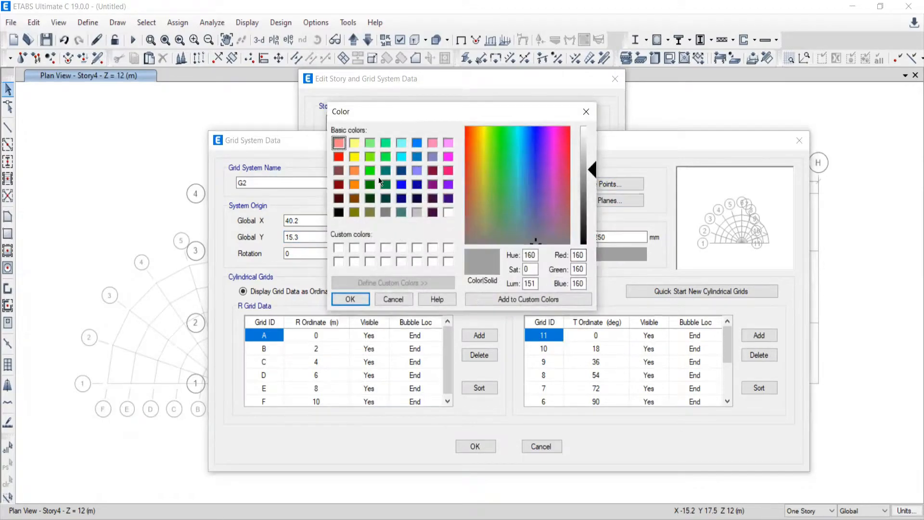
{"action": "left_click", "coordinate": [339, 156]}
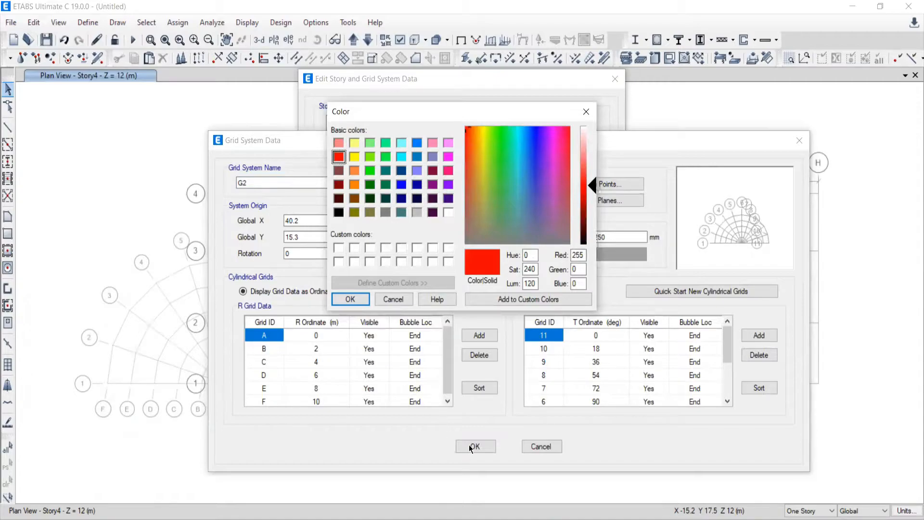
{"action": "left_click", "coordinate": [357, 298]}
{"action": "left_click", "coordinate": [475, 446]}
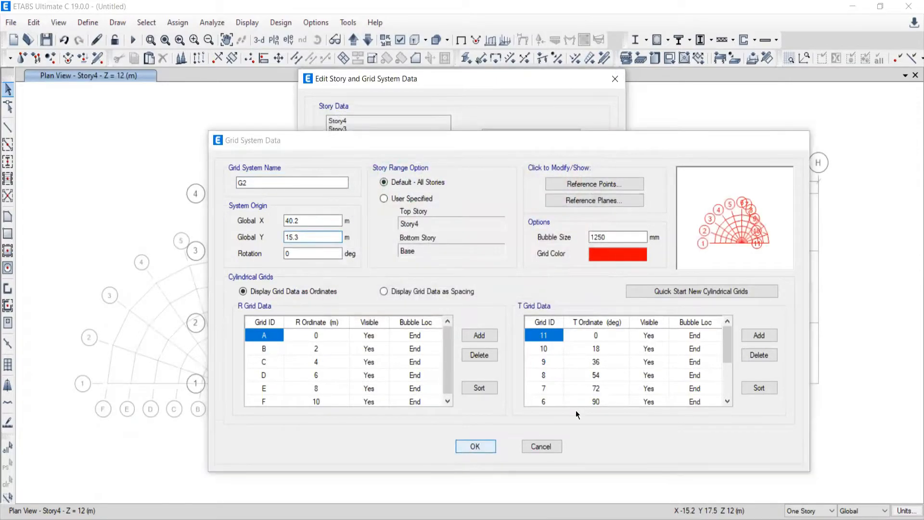
{"action": "left_click", "coordinate": [426, 417]}
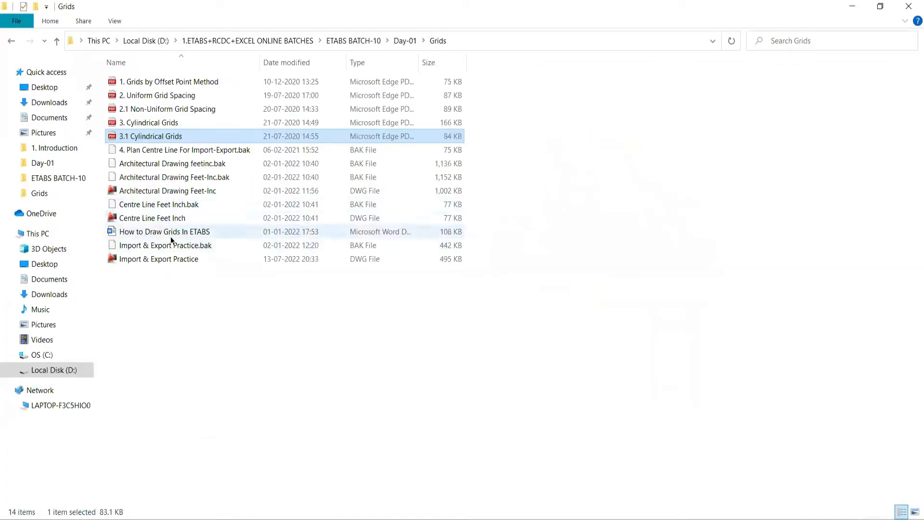
Open the Import & Export Practice drawing from the Grids folder in AutoCAD and close the Autodesk Exchange startup window.
{"action": "left_click", "coordinate": [144, 260]}
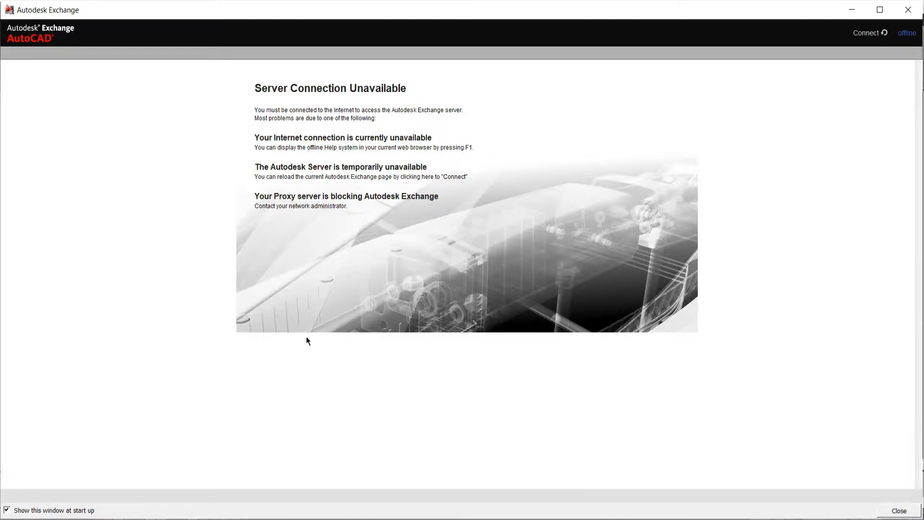
{"action": "left_click", "coordinate": [908, 9]}
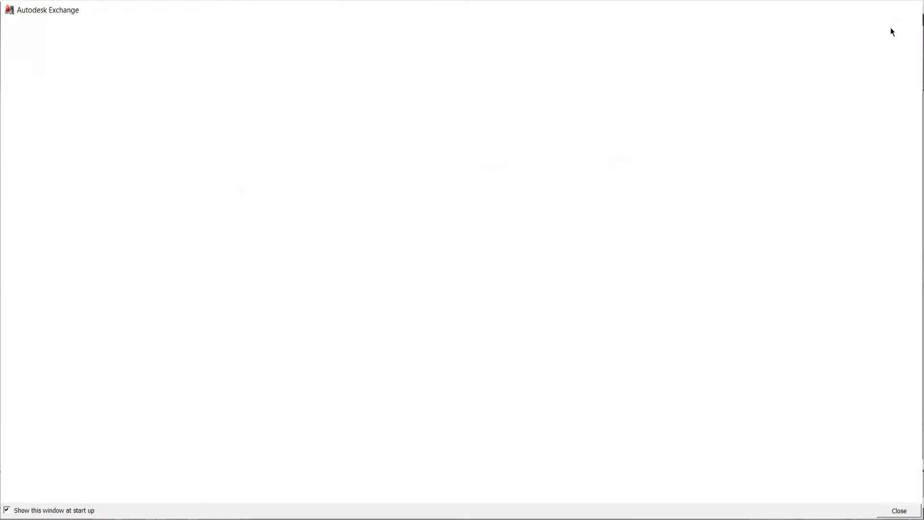
{"action": "scroll", "coordinate": [417, 264], "scroll_direction": "down", "scroll_amount": 4}
{"action": "mouse_move", "coordinate": [509, 327]}
{"action": "middle_mouse_down"}
{"action": "mouse_move", "coordinate": [457, 178]}
{"action": "mouse_move", "coordinate": [479, 207]}
{"action": "mouse_move", "coordinate": [409, 284]}
{"action": "middle_mouse_up"}
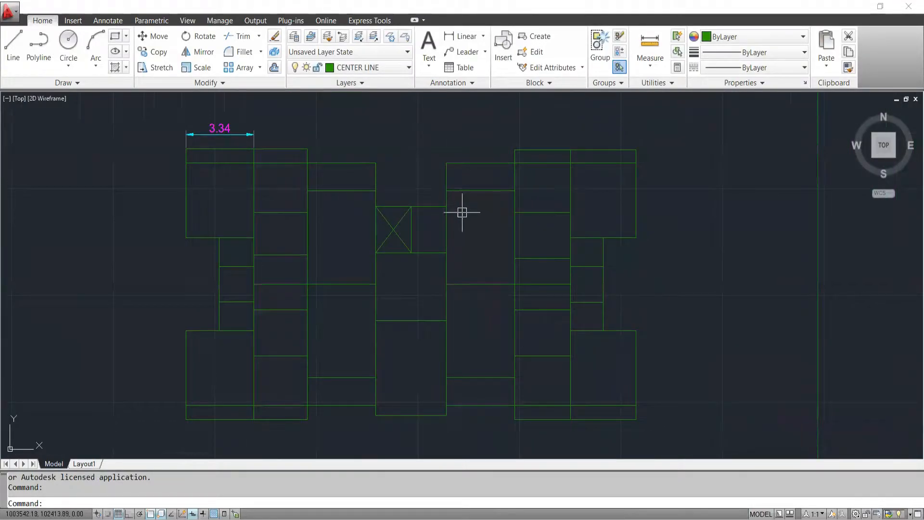
Examine the plain centre-line plan drawn beside the PLAN NO.-2 column and beam layout.
{"action": "scroll", "coordinate": [465, 212], "scroll_direction": "down", "scroll_amount": 4}
{"action": "mouse_move", "coordinate": [566, 253]}
{"action": "middle_mouse_down"}
{"action": "mouse_move", "coordinate": [432, 269]}
{"action": "mouse_move", "coordinate": [415, 288]}
{"action": "middle_mouse_up"}
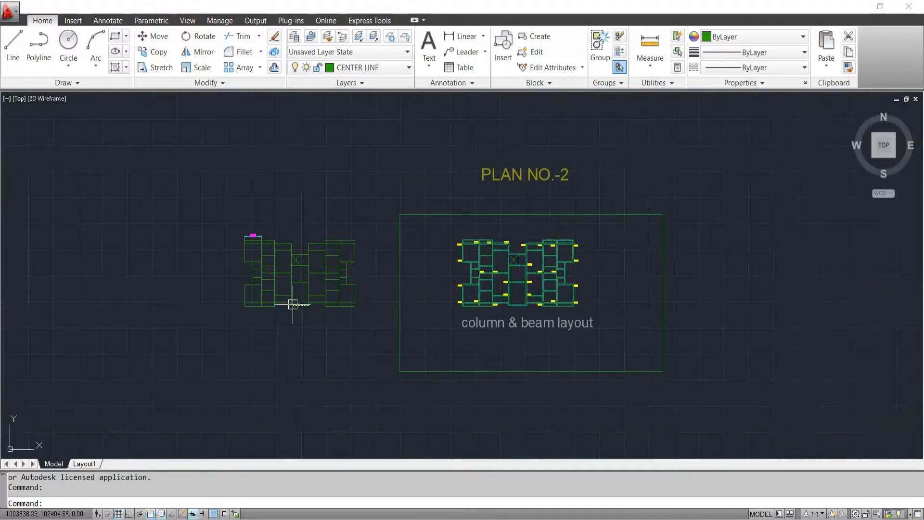
{"action": "scroll", "coordinate": [288, 299], "scroll_direction": "up", "scroll_amount": 2}
{"action": "scroll", "coordinate": [463, 286], "scroll_direction": "up", "scroll_amount": 2}
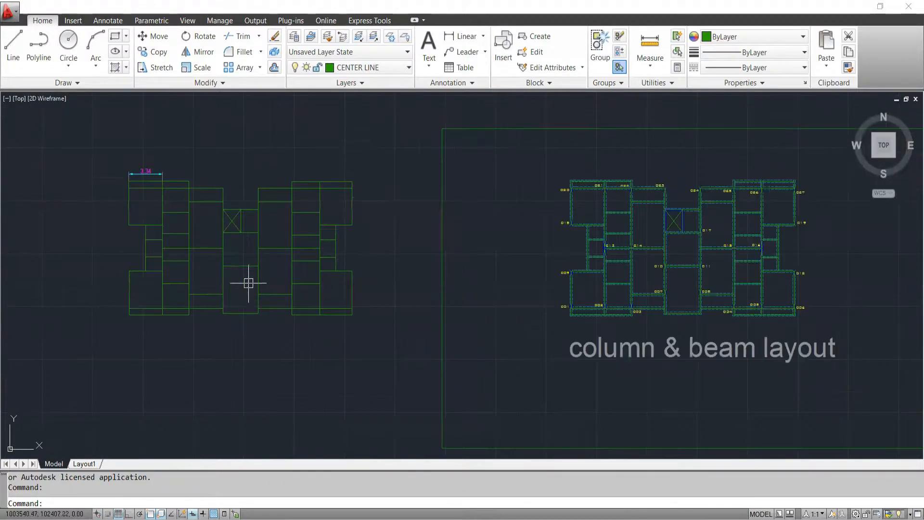
{"action": "mouse_move", "coordinate": [247, 282]}
{"action": "middle_mouse_down"}
{"action": "mouse_move", "coordinate": [449, 326]}
{"action": "mouse_move", "coordinate": [480, 317]}
{"action": "middle_mouse_up"}
{"action": "scroll", "coordinate": [519, 261], "scroll_direction": "up", "scroll_amount": 2}
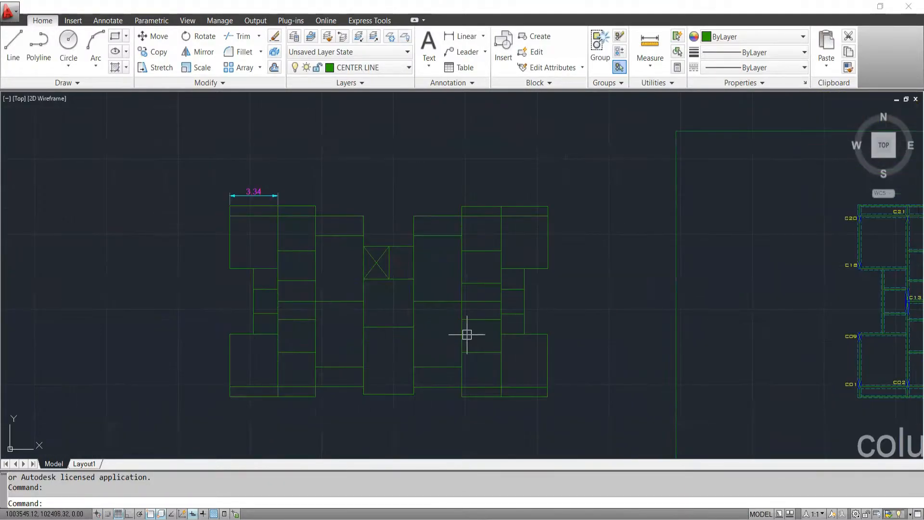
{"action": "mouse_move", "coordinate": [594, 518]}
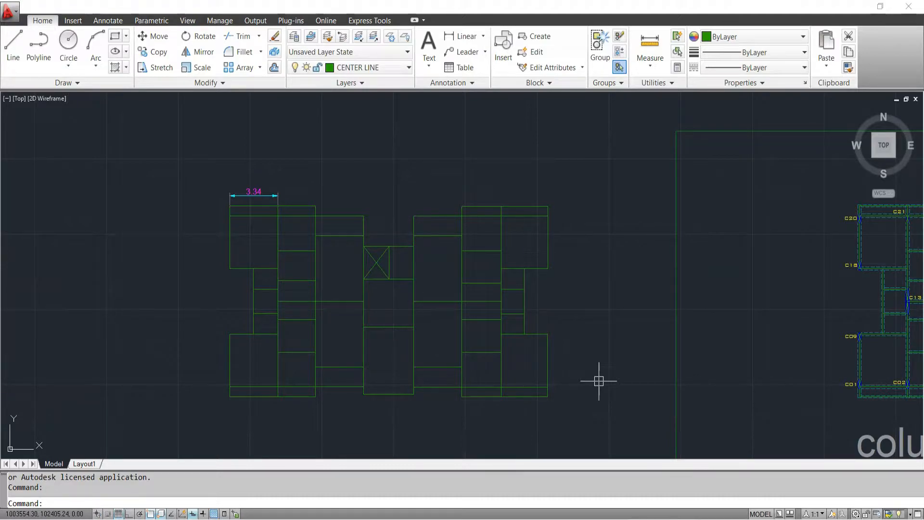
{"action": "mouse_move", "coordinate": [388, 361]}
{"action": "middle_mouse_down"}
{"action": "mouse_move", "coordinate": [341, 376]}
{"action": "mouse_move", "coordinate": [393, 341]}
{"action": "middle_mouse_up"}
{"action": "middle_click_drag", "start_coordinate": [462, 398], "coordinate": [468, 389]}
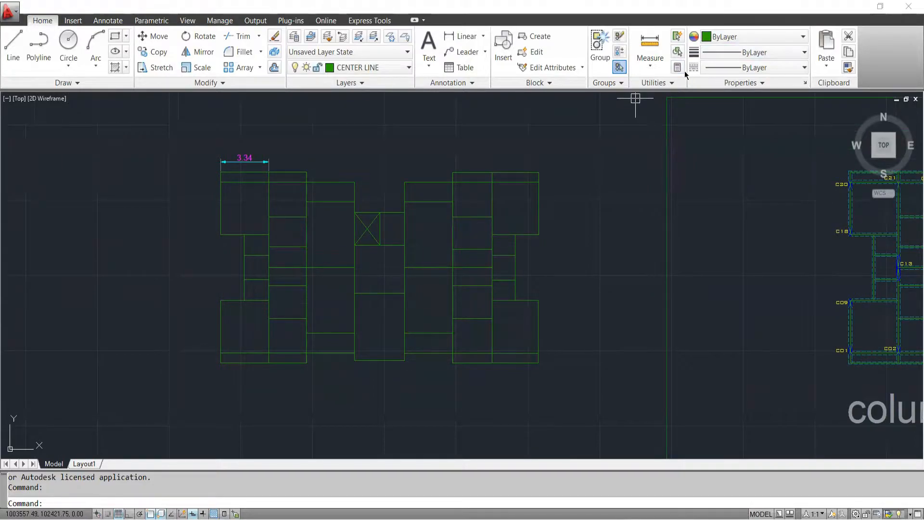
Compare the column & beam layout with the centre-line plan in the drawing.
{"action": "middle_click_drag", "start_coordinate": [640, 288], "coordinate": [137, 262]}
{"action": "middle_click_drag", "start_coordinate": [476, 337], "coordinate": [424, 375]}
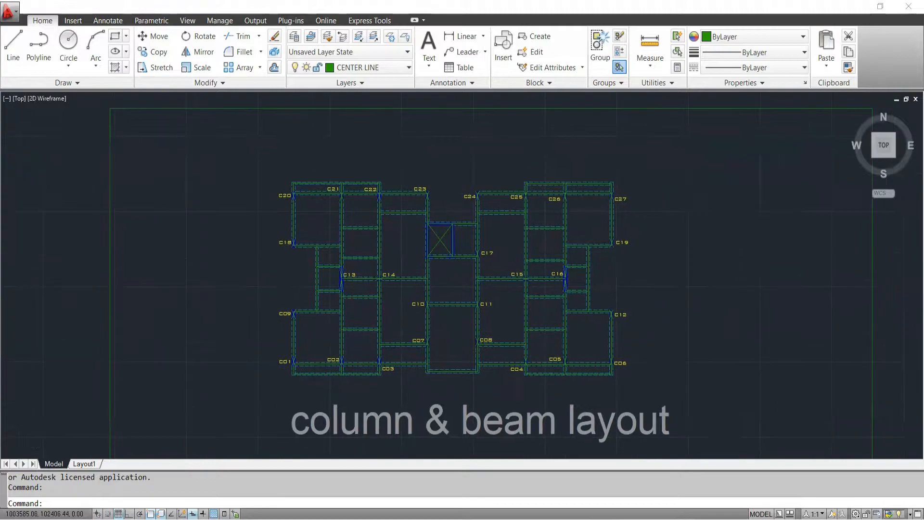
{"action": "scroll", "coordinate": [409, 400], "scroll_direction": "up", "scroll_amount": 3}
{"action": "scroll", "coordinate": [506, 267], "scroll_direction": "down", "scroll_amount": 4}
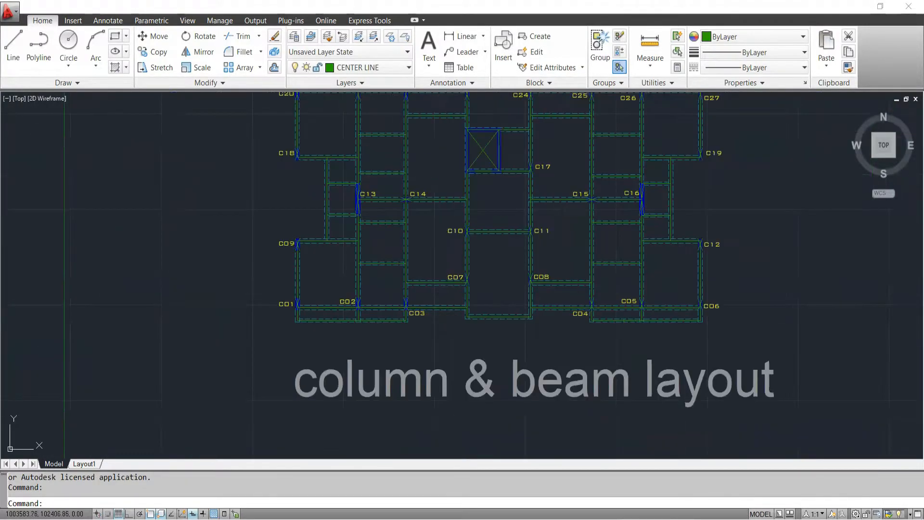
{"action": "middle_click_drag", "start_coordinate": [293, 311], "coordinate": [544, 380]}
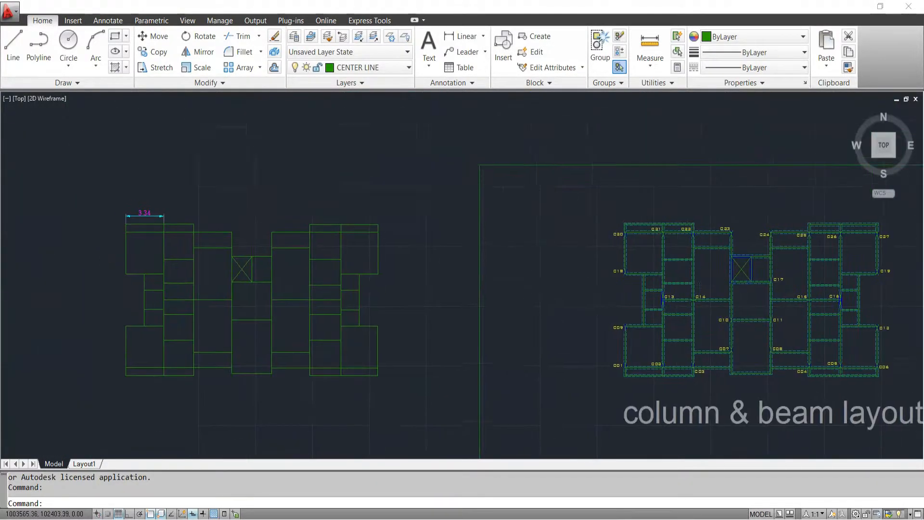
{"action": "scroll", "coordinate": [664, 318], "scroll_direction": "up", "scroll_amount": 2}
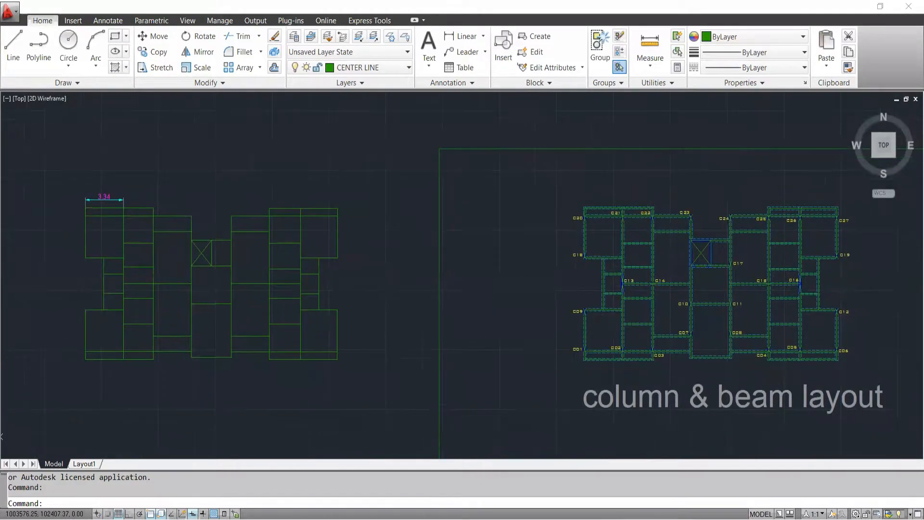
{"action": "scroll", "coordinate": [407, 298], "scroll_direction": "down", "scroll_amount": 4}
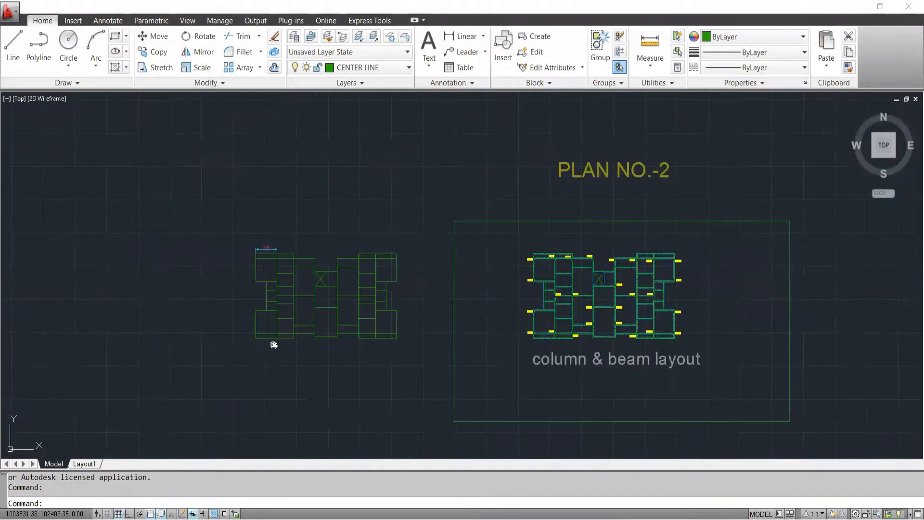
{"action": "scroll", "coordinate": [364, 297], "scroll_direction": "up", "scroll_amount": 5}
{"action": "middle_click_drag", "start_coordinate": [368, 337], "coordinate": [0, 340]}
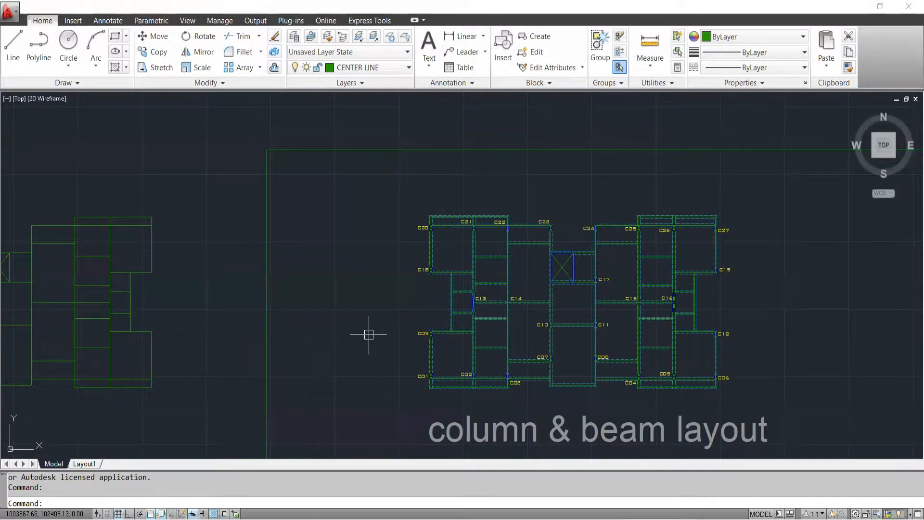
Examine the labelled columns and beams around the crossed central bay of the column & beam layout, and the matching centre-line plan.
{"action": "scroll", "coordinate": [380, 354], "scroll_direction": "down", "scroll_amount": 4}
{"action": "scroll", "coordinate": [507, 401], "scroll_direction": "up", "scroll_amount": 4}
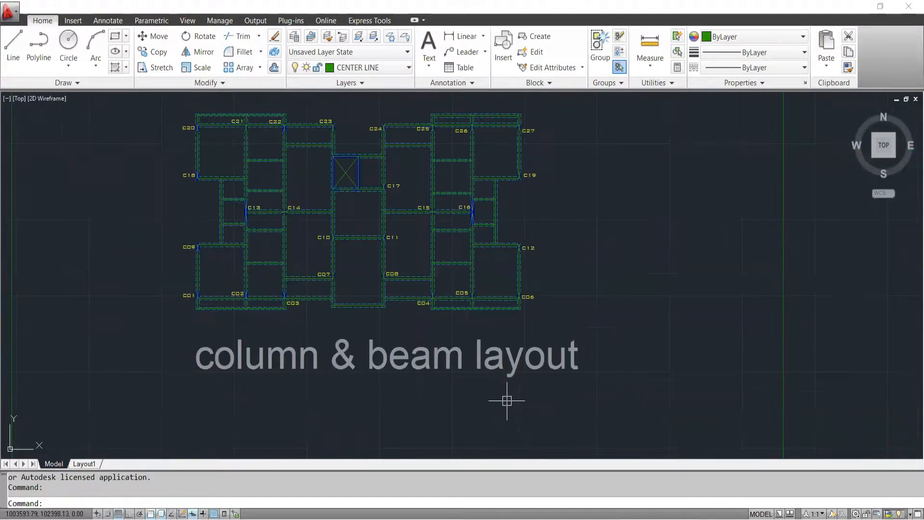
{"action": "scroll", "coordinate": [412, 268], "scroll_direction": "up", "scroll_amount": 4}
{"action": "scroll", "coordinate": [373, 217], "scroll_direction": "up", "scroll_amount": 3}
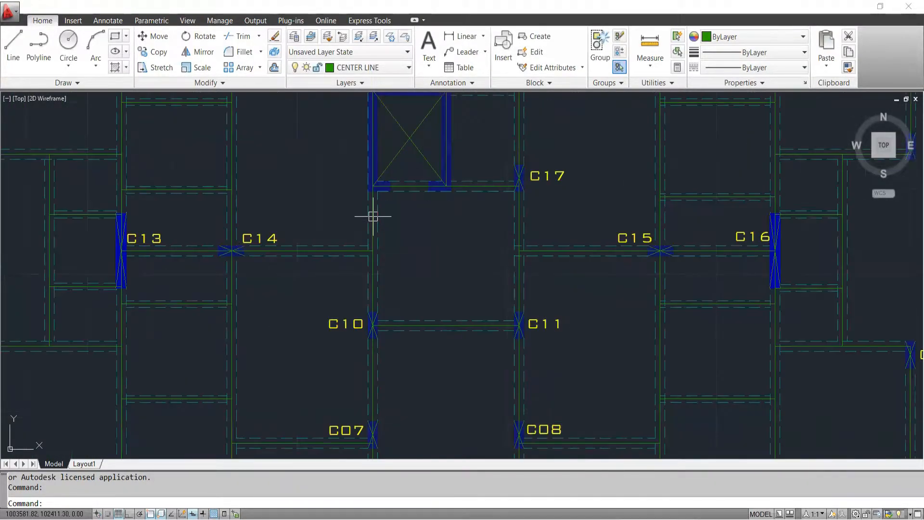
{"action": "scroll", "coordinate": [472, 293], "scroll_direction": "down", "scroll_amount": 5}
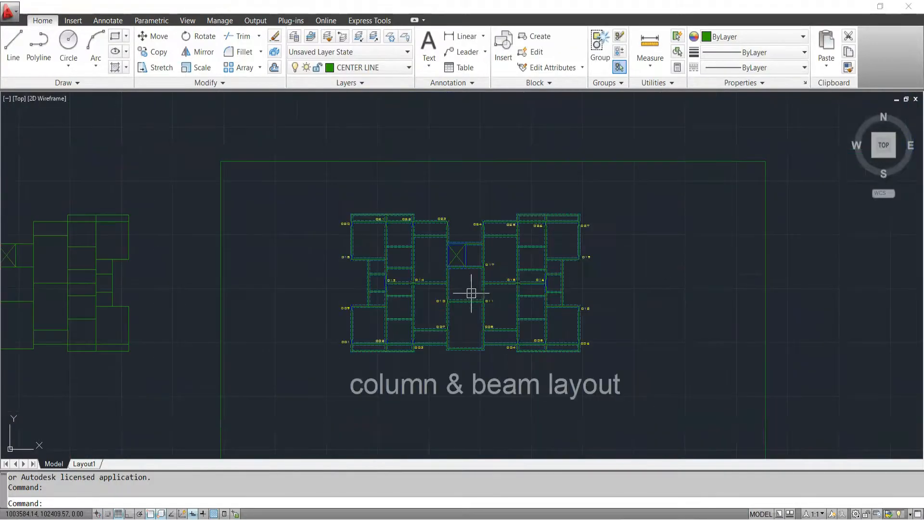
{"action": "scroll", "coordinate": [502, 314], "scroll_direction": "up", "scroll_amount": 3}
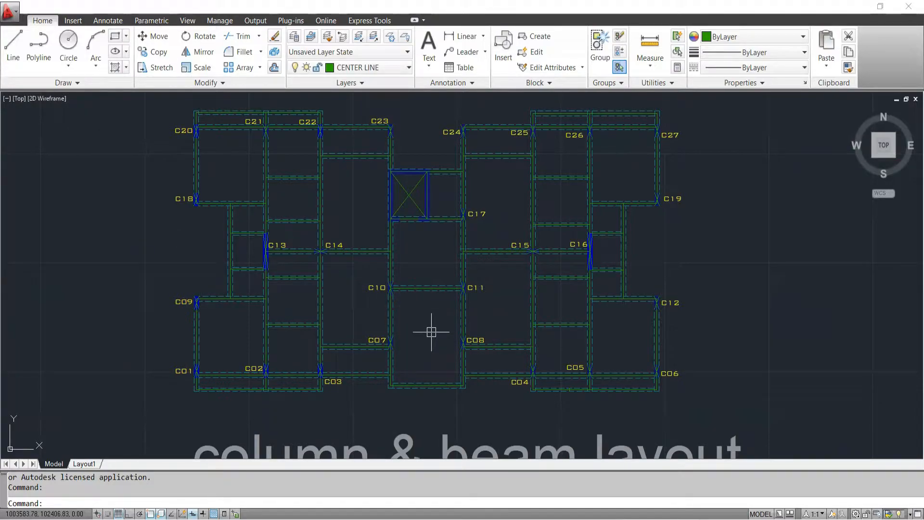
{"action": "scroll", "coordinate": [431, 332], "scroll_direction": "down", "scroll_amount": 4}
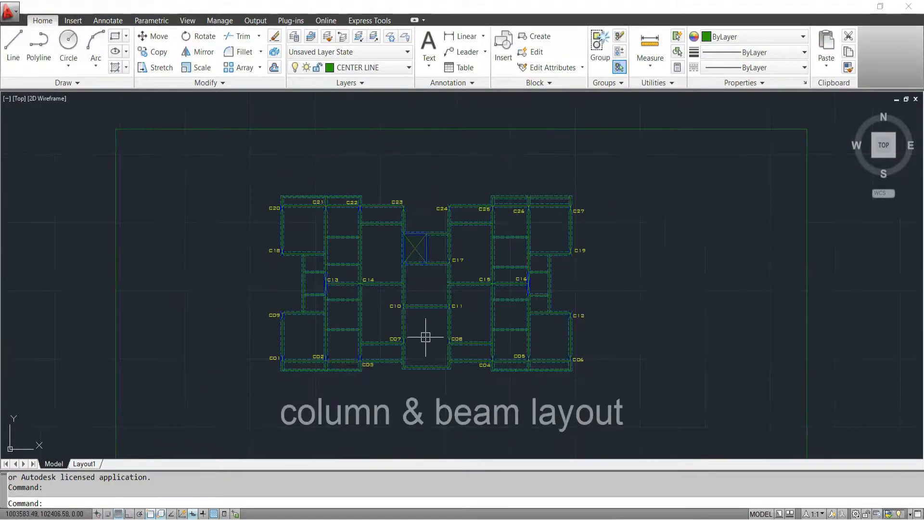
{"action": "scroll", "coordinate": [428, 339], "scroll_direction": "up", "scroll_amount": 5}
{"action": "scroll", "coordinate": [428, 338], "scroll_direction": "down", "scroll_amount": 4}
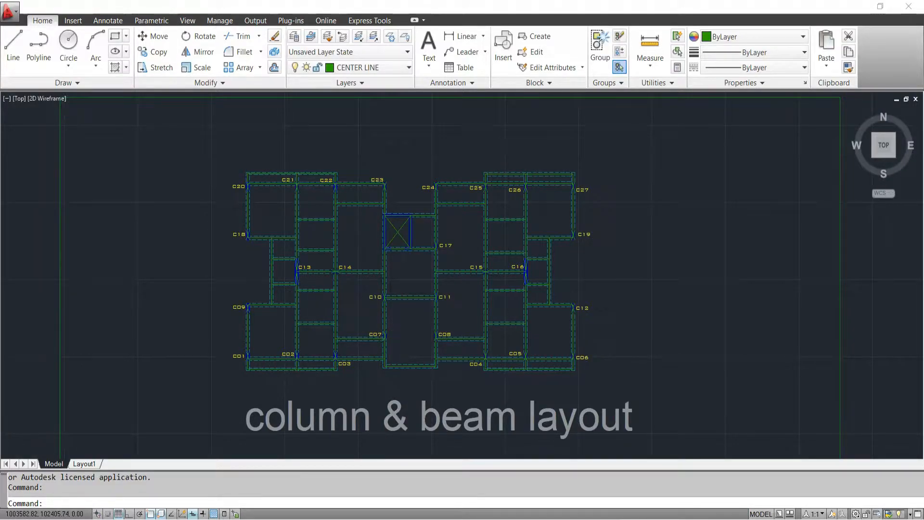
{"action": "scroll", "coordinate": [399, 344], "scroll_direction": "down", "scroll_amount": 5}
{"action": "scroll", "coordinate": [378, 368], "scroll_direction": "up", "scroll_amount": 8}
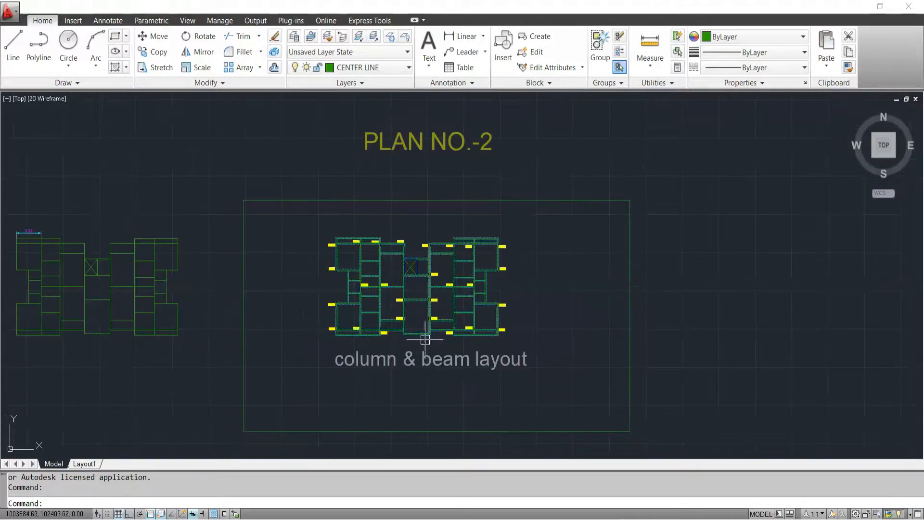
{"action": "scroll", "coordinate": [324, 233], "scroll_direction": "up", "scroll_amount": 4}
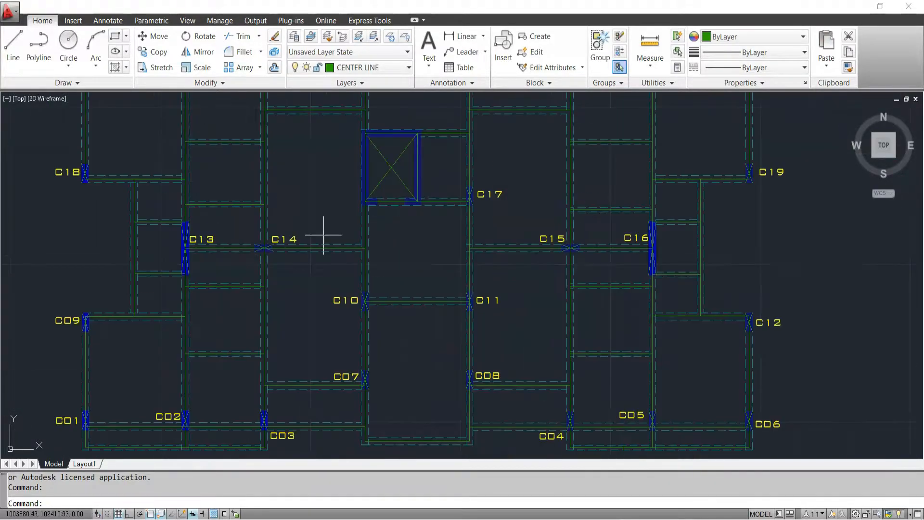
{"action": "scroll", "coordinate": [248, 264], "scroll_direction": "down", "scroll_amount": 6}
{"action": "scroll", "coordinate": [351, 323], "scroll_direction": "down", "scroll_amount": 2}
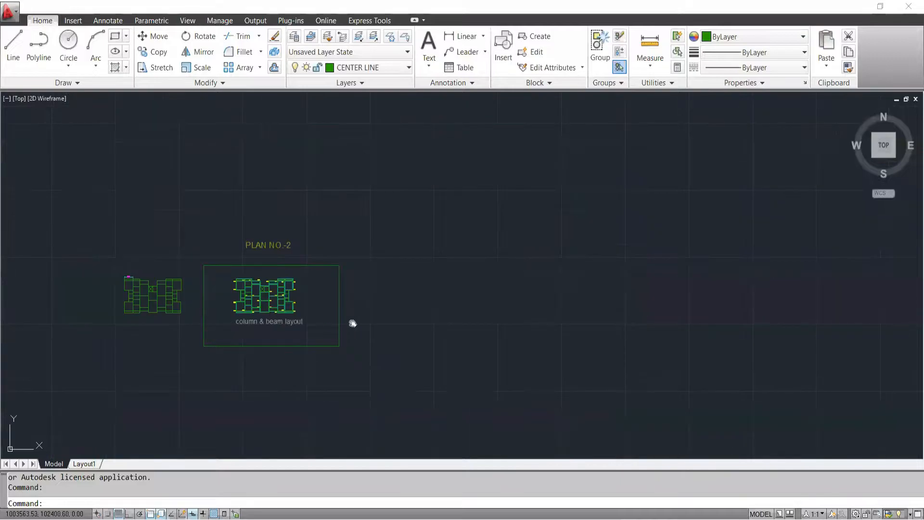
{"action": "scroll", "coordinate": [330, 295], "scroll_direction": "up", "scroll_amount": 6}
{"action": "scroll", "coordinate": [533, 346], "scroll_direction": "up", "scroll_amount": 6}
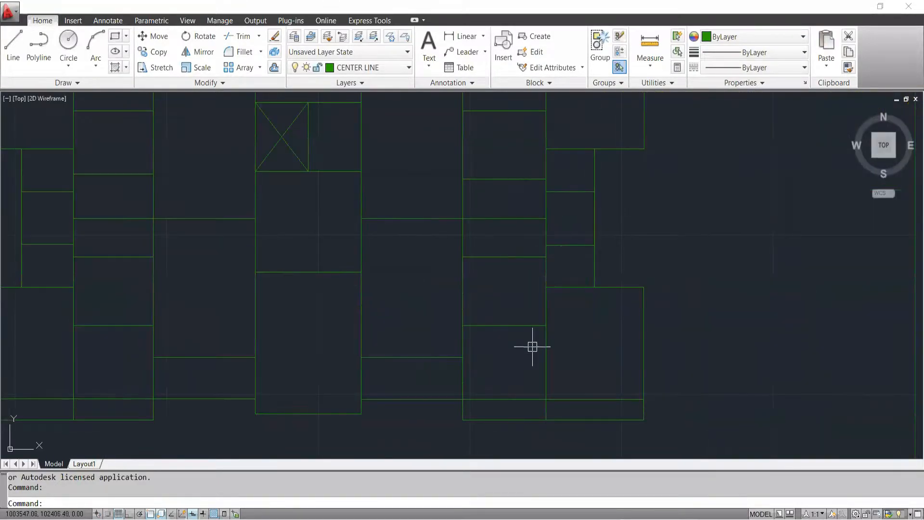
{"action": "scroll", "coordinate": [421, 371], "scroll_direction": "down", "scroll_amount": 5}
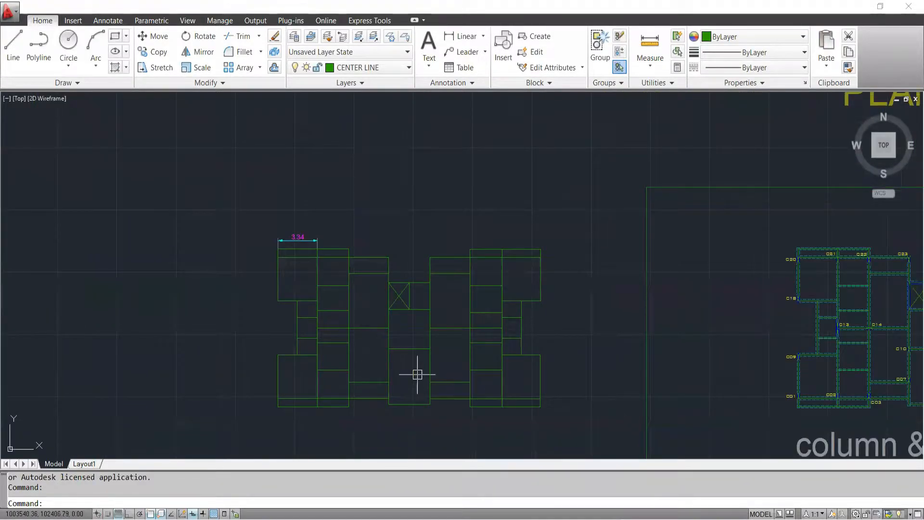
Examine the centre-line plan's lines around the crossed central bay and compare it with the column & beam layout.
{"action": "scroll", "coordinate": [418, 373], "scroll_direction": "up", "scroll_amount": 2}
{"action": "middle_click_drag", "start_coordinate": [418, 373], "coordinate": [394, 335]}
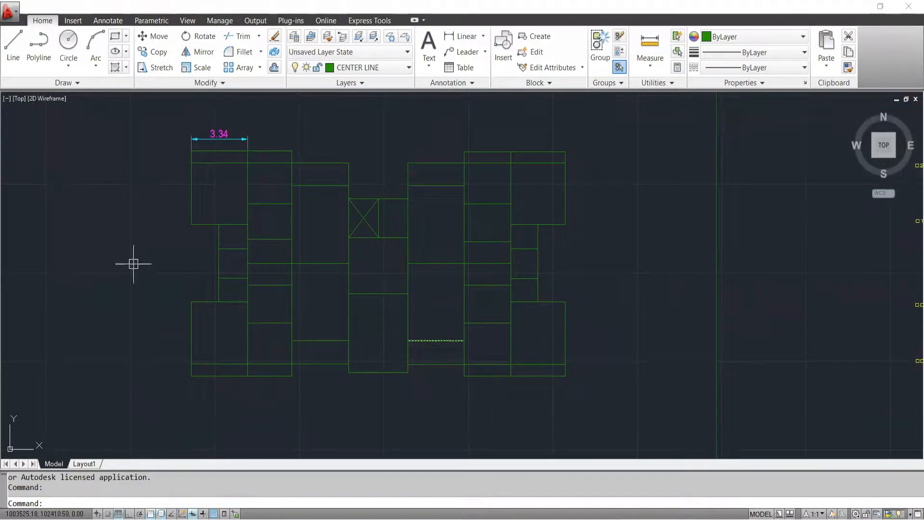
{"action": "middle_click_drag", "start_coordinate": [423, 316], "coordinate": [366, 288]}
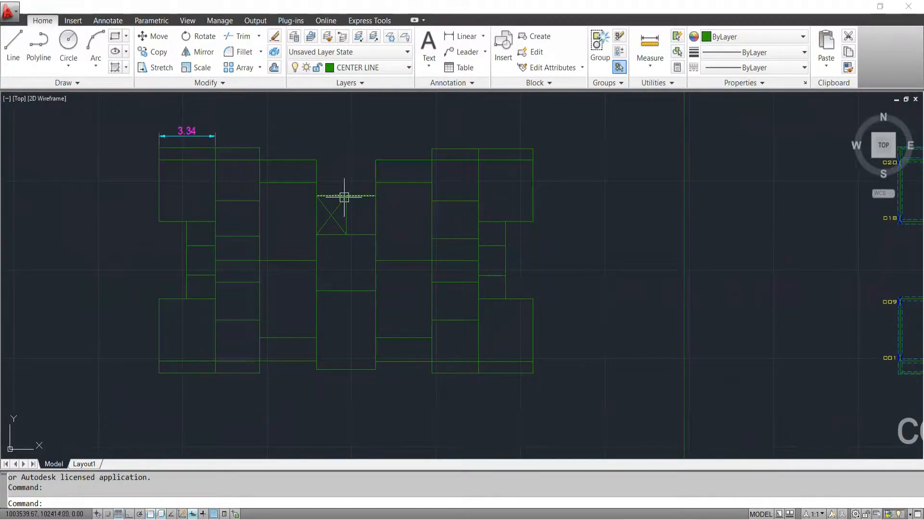
{"action": "scroll", "coordinate": [330, 149], "scroll_direction": "up", "scroll_amount": 2}
{"action": "left_click", "coordinate": [312, 134]}
{"action": "left_click", "coordinate": [294, 204]}
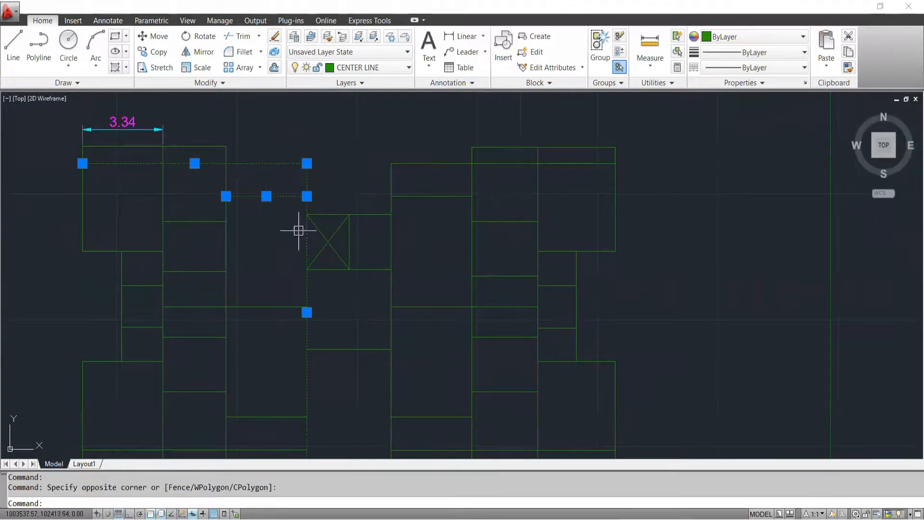
{"action": "key", "text": "Escape"}
{"action": "mouse_move", "coordinate": [305, 254]}
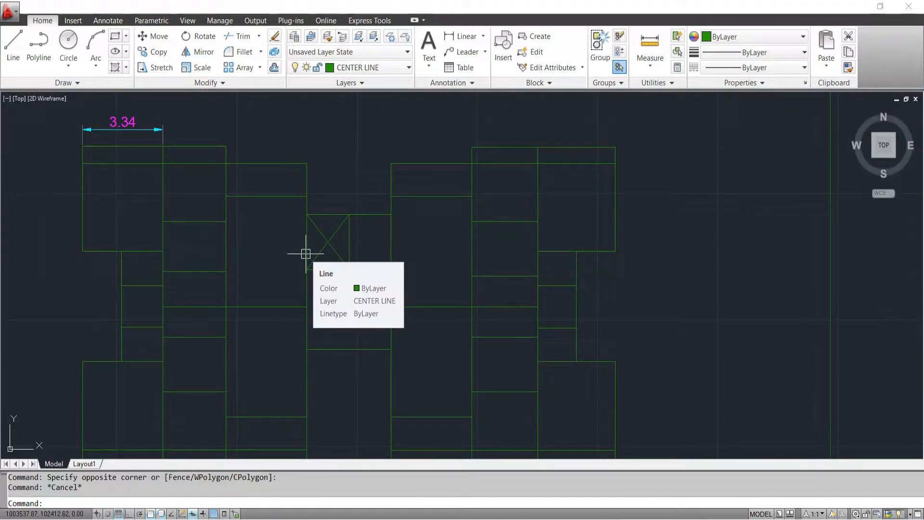
{"action": "scroll", "coordinate": [227, 284], "scroll_direction": "down", "scroll_amount": 3}
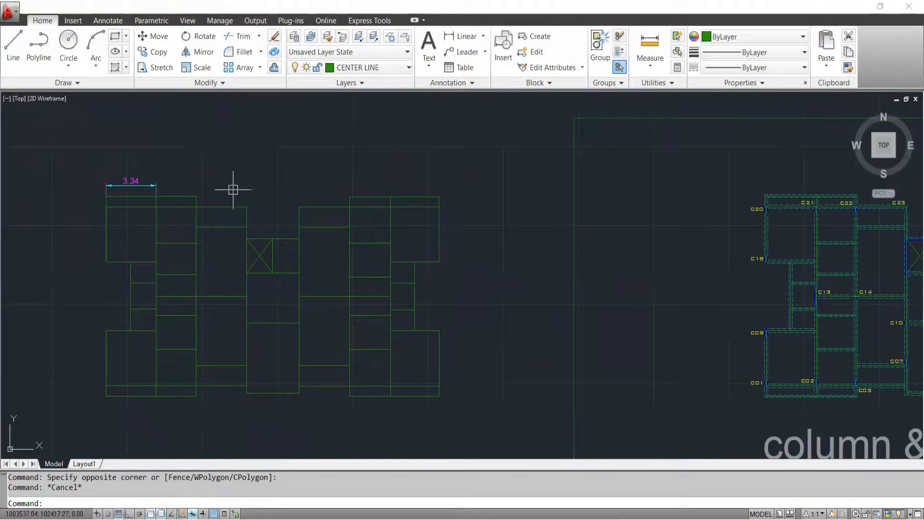
{"action": "scroll", "coordinate": [341, 265], "scroll_direction": "down", "scroll_amount": 4}
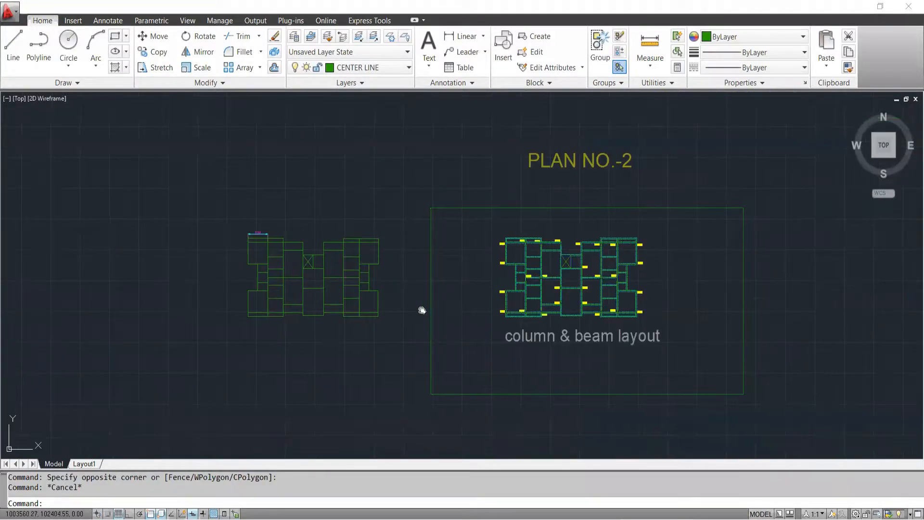
{"action": "scroll", "coordinate": [308, 337], "scroll_direction": "up", "scroll_amount": 4}
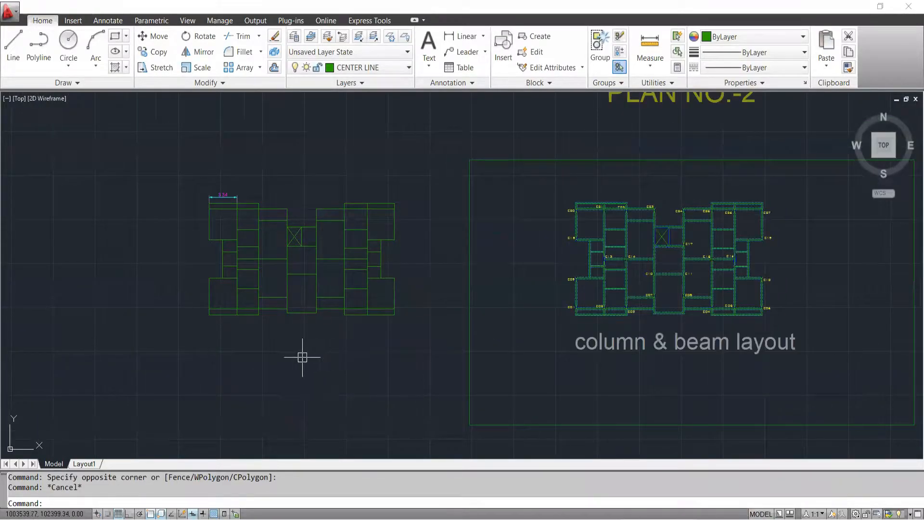
{"action": "scroll", "coordinate": [316, 285], "scroll_direction": "up", "scroll_amount": 2}
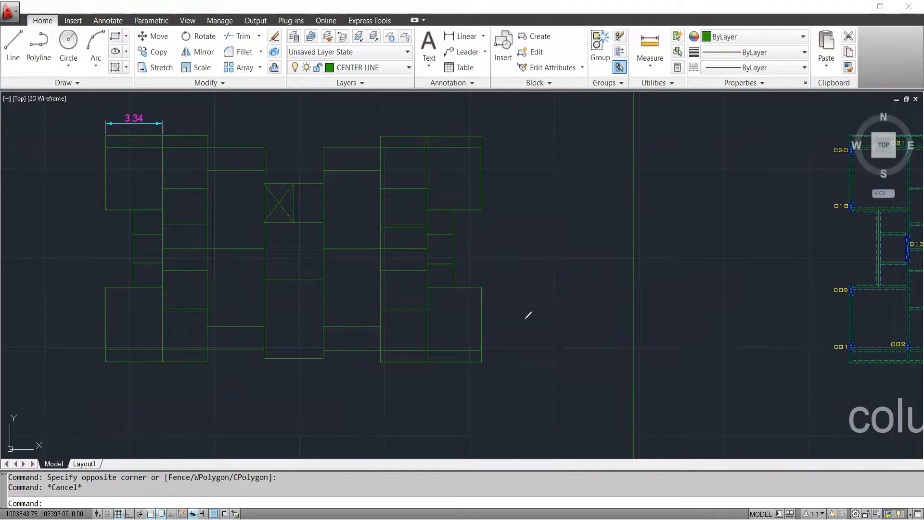
{"action": "left_click_drag", "start_coordinate": [542, 262], "coordinate": [533, 290]}
{"action": "left_click_drag", "start_coordinate": [608, 392], "coordinate": [594, 519]}
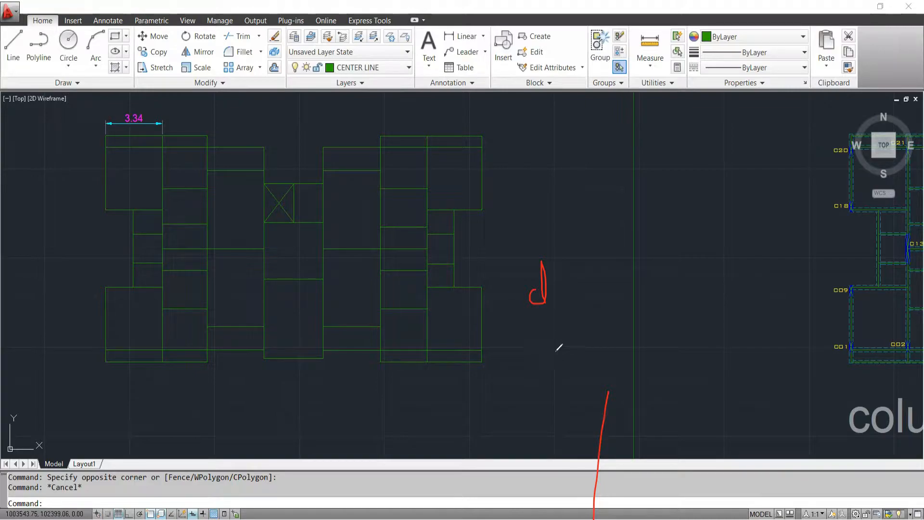
{"action": "mouse_move", "coordinate": [570, 313]}
{"action": "left_mouse_down"}
{"action": "mouse_move", "coordinate": [580, 347]}
{"action": "mouse_move", "coordinate": [604, 309]}
{"action": "mouse_move", "coordinate": [600, 355]}
{"action": "left_mouse_up"}
{"action": "mouse_move", "coordinate": [547, 381]}
{"action": "left_mouse_down"}
{"action": "mouse_move", "coordinate": [603, 378]}
{"action": "mouse_move", "coordinate": [591, 397]}
{"action": "left_mouse_up"}
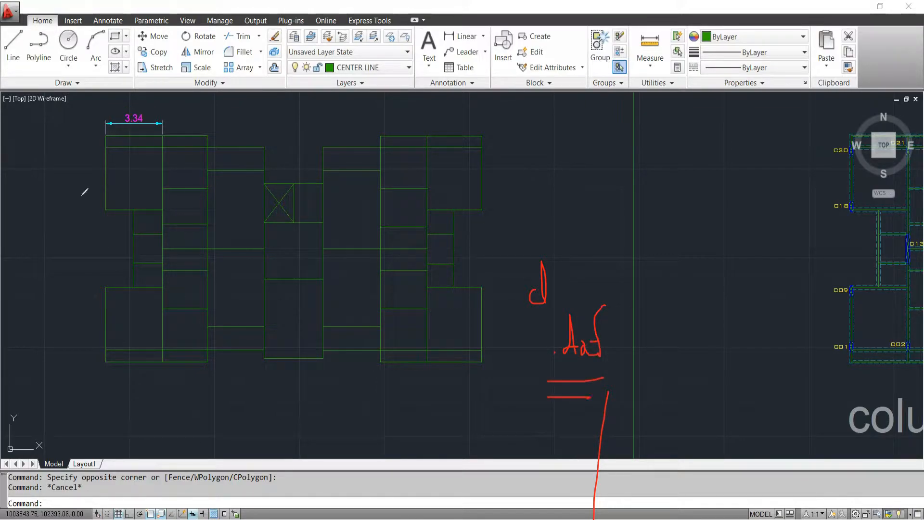
{"action": "left_click_drag", "start_coordinate": [102, 189], "coordinate": [40, 143]}
{"action": "mouse_move", "coordinate": [575, 155]}
{"action": "left_mouse_down"}
{"action": "mouse_move", "coordinate": [624, 279]}
{"action": "mouse_move", "coordinate": [539, 308]}
{"action": "left_mouse_up"}
{"action": "left_click_drag", "start_coordinate": [536, 182], "coordinate": [547, 332]}
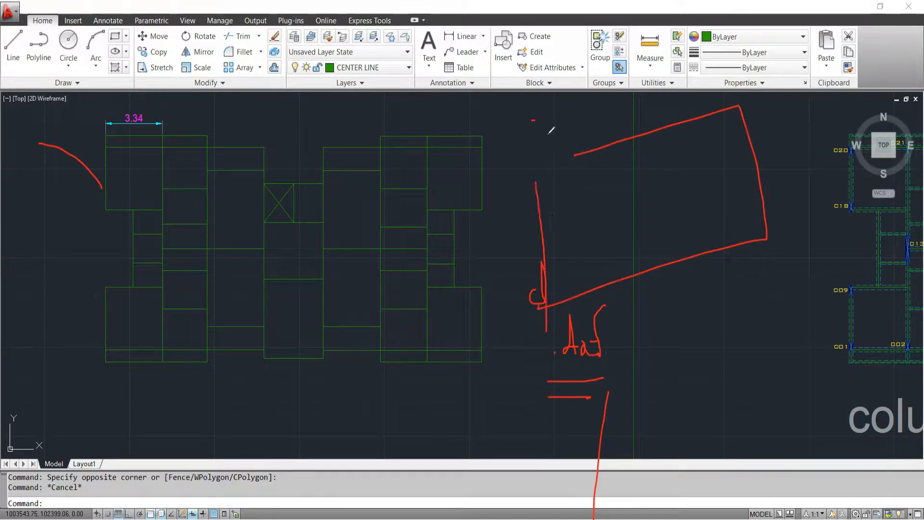
{"action": "left_click_drag", "start_coordinate": [534, 122], "coordinate": [534, 140]}
{"action": "left_click_drag", "start_coordinate": [552, 122], "coordinate": [563, 137]}
{"action": "left_click_drag", "start_coordinate": [574, 104], "coordinate": [575, 128]}
{"action": "left_click_drag", "start_coordinate": [576, 105], "coordinate": [578, 126]}
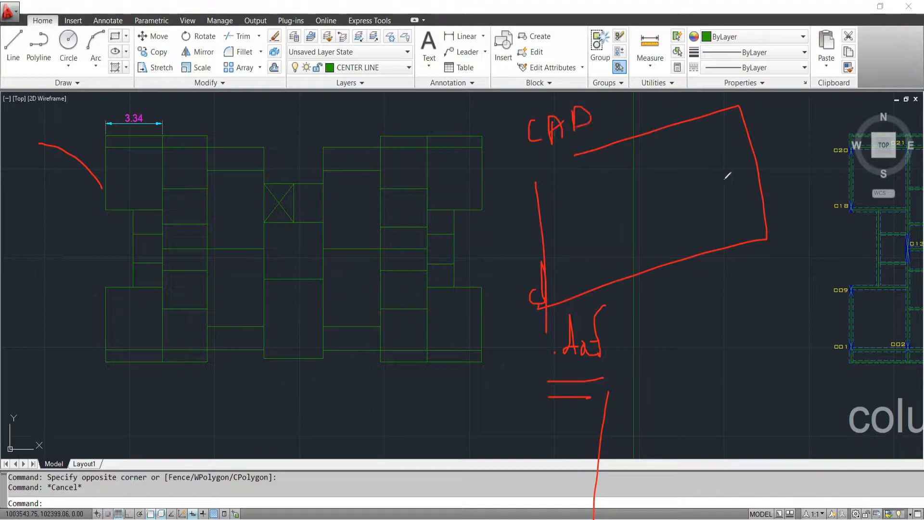
{"action": "mouse_move", "coordinate": [725, 180]}
{"action": "left_mouse_down"}
{"action": "mouse_move", "coordinate": [739, 274]}
{"action": "mouse_move", "coordinate": [780, 311]}
{"action": "left_mouse_up"}
{"action": "left_click", "coordinate": [703, 352]}
{"action": "mouse_move", "coordinate": [727, 345]}
{"action": "left_mouse_down"}
{"action": "mouse_move", "coordinate": [744, 363]}
{"action": "mouse_move", "coordinate": [770, 355]}
{"action": "left_mouse_up"}
{"action": "left_click", "coordinate": [763, 352]}
{"action": "mouse_move", "coordinate": [770, 312]}
{"action": "left_mouse_down"}
{"action": "mouse_move", "coordinate": [773, 380]}
{"action": "mouse_move", "coordinate": [804, 348]}
{"action": "left_mouse_up"}
{"action": "mouse_move", "coordinate": [720, 402]}
{"action": "left_mouse_down"}
{"action": "mouse_move", "coordinate": [774, 391]}
{"action": "mouse_move", "coordinate": [800, 411]}
{"action": "left_mouse_up"}
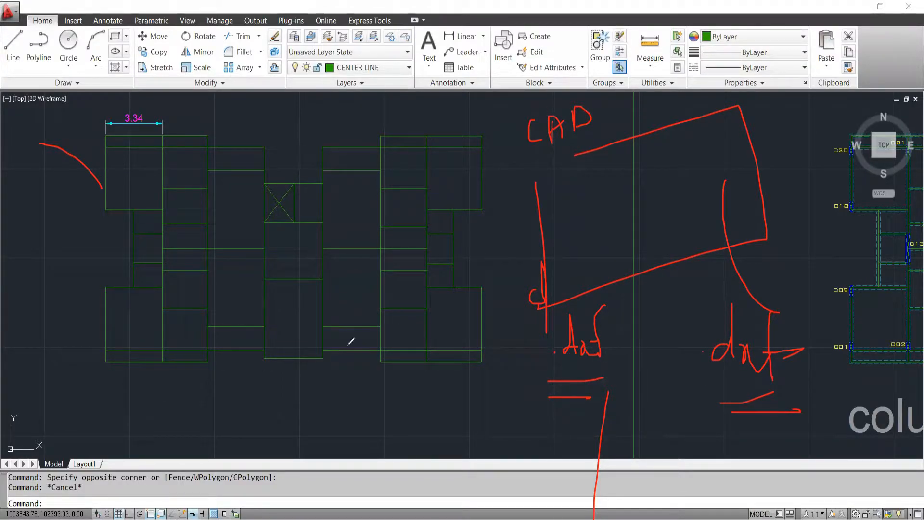
{"action": "left_click_drag", "start_coordinate": [161, 277], "coordinate": [245, 216]}
{"action": "left_click_drag", "start_coordinate": [224, 273], "coordinate": [399, 197]}
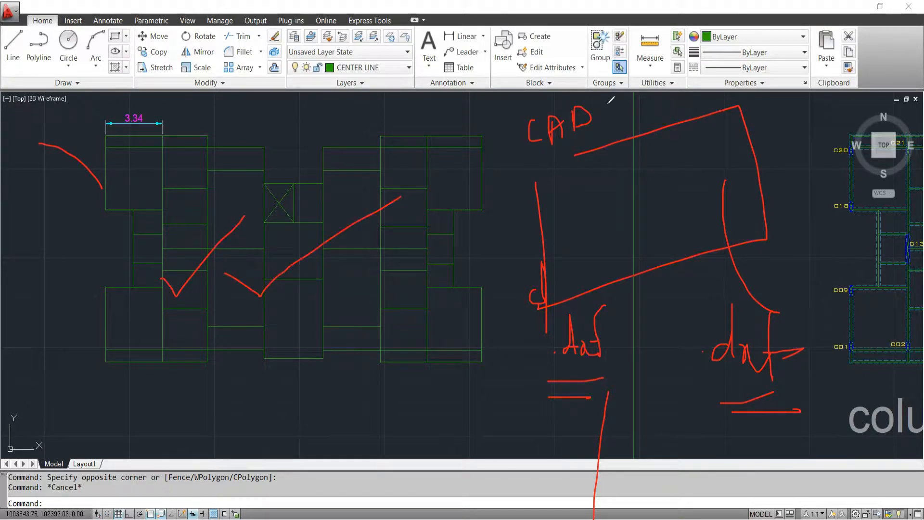
{"action": "key", "text": "e"}
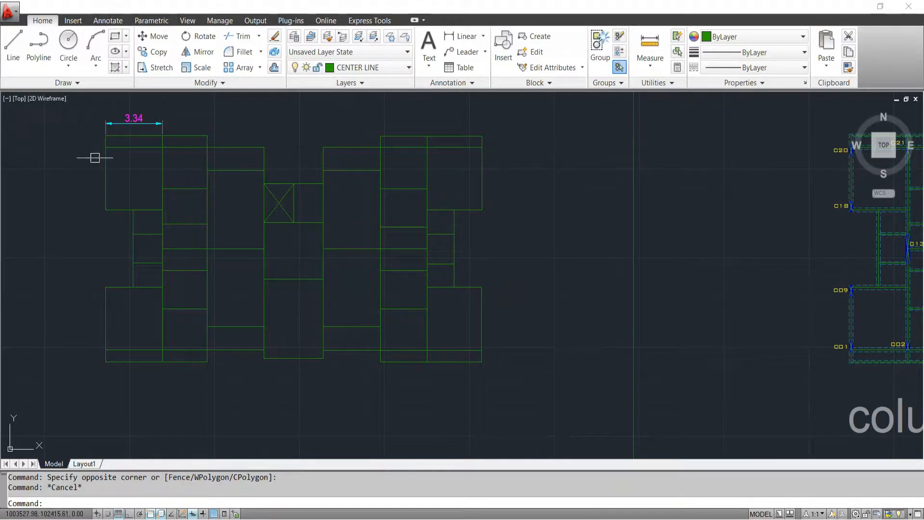
Select the whole centre-line plan without its dimension and copy it to the clipboard.
{"action": "left_click", "coordinate": [79, 132]}
{"action": "left_click", "coordinate": [554, 383]}
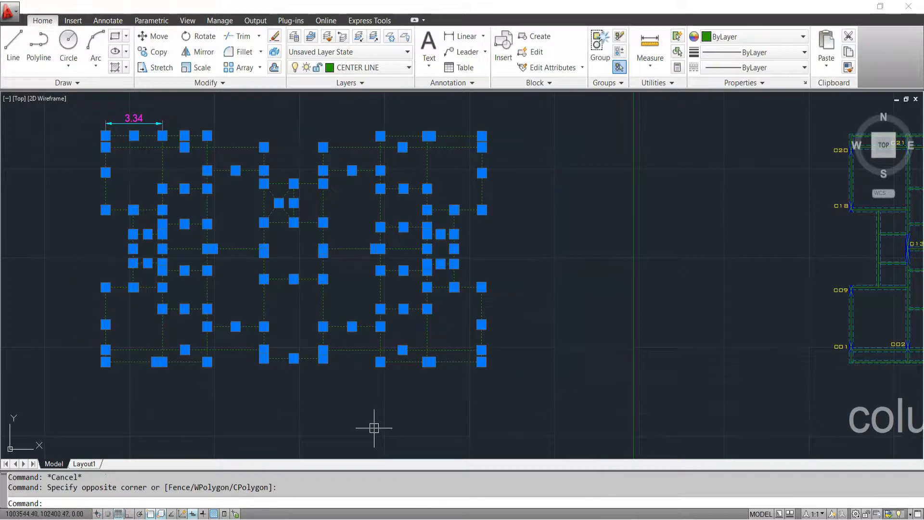
{"action": "middle_click_drag", "start_coordinate": [251, 254], "coordinate": [360, 269]}
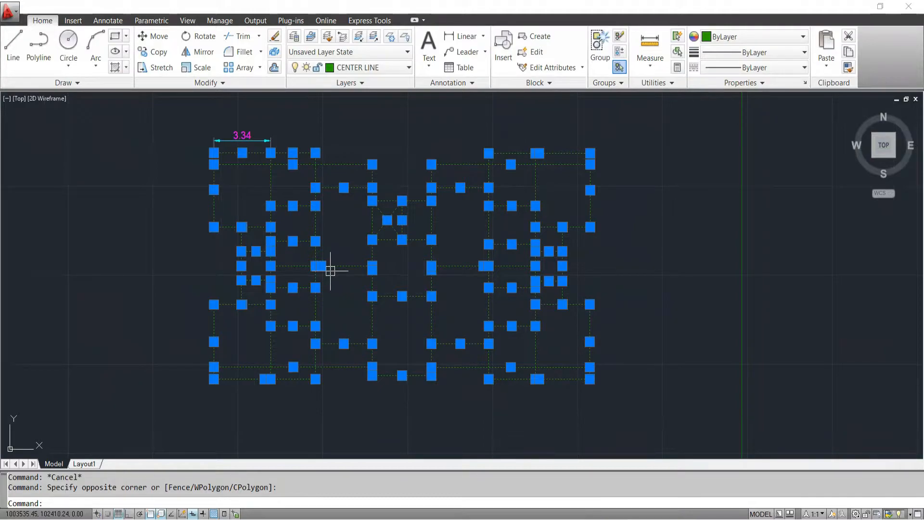
{"action": "key", "text": "ctrl+c"}
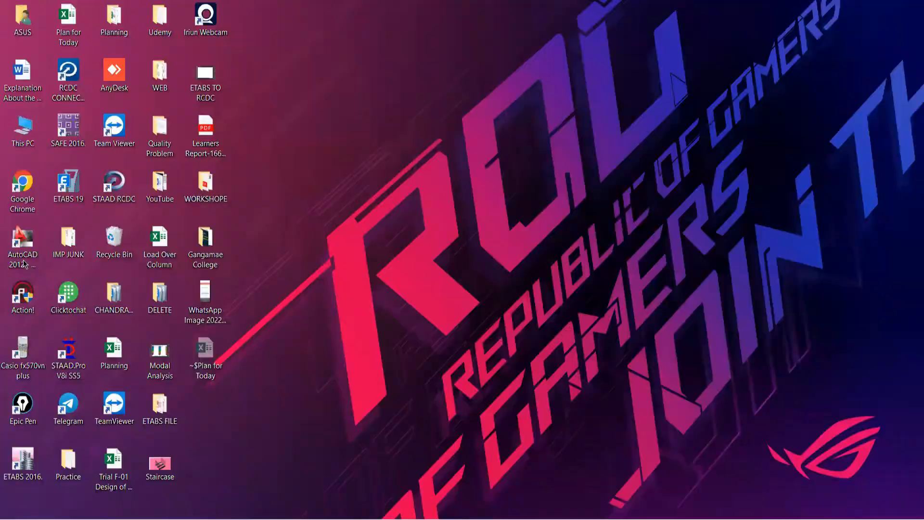
Start another AutoCAD session from the desktop, dismiss the Autodesk Exchange startup window and maximize the blank drawing.
{"action": "double_click", "coordinate": [23, 250]}
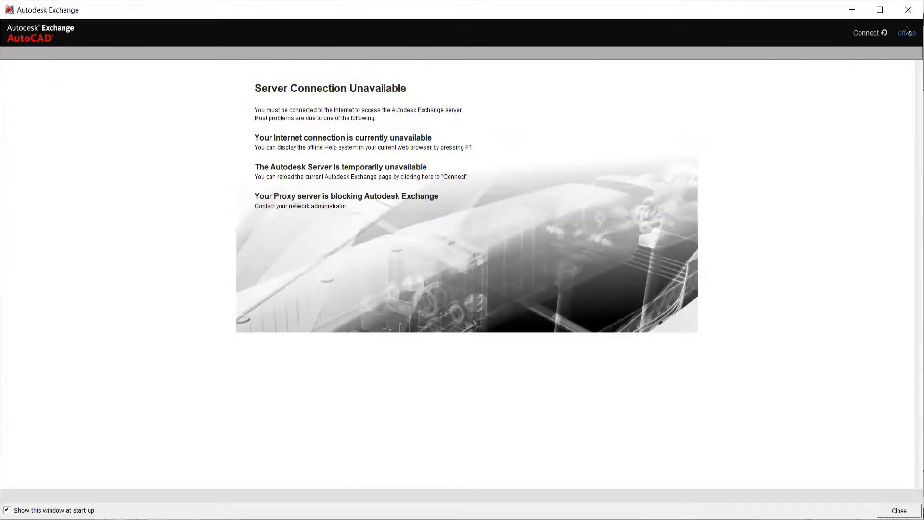
{"action": "left_click", "coordinate": [909, 9]}
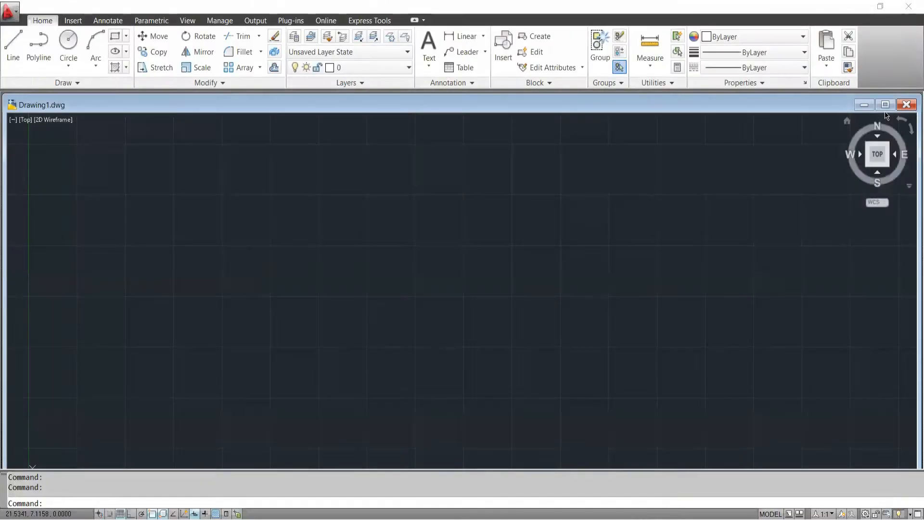
{"action": "left_click", "coordinate": [384, 340]}
{"action": "left_click", "coordinate": [348, 274]}
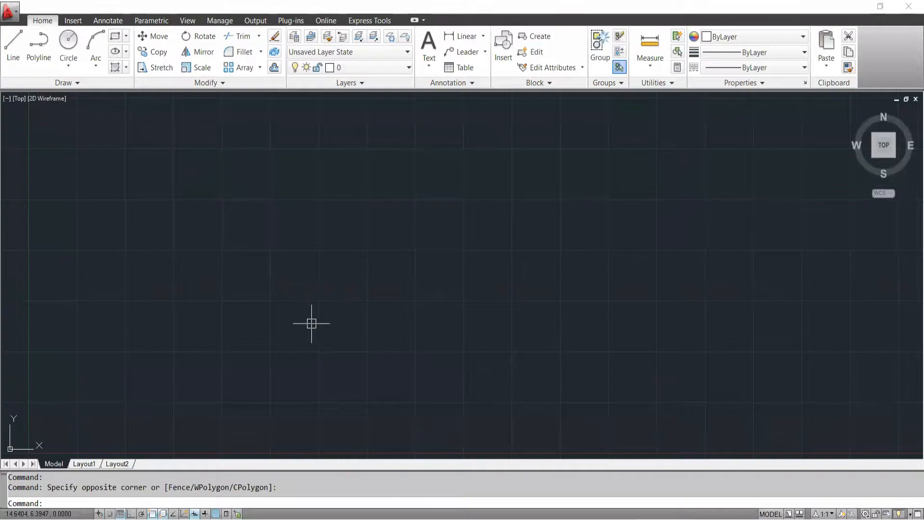
Paste the copied centre-line plan into the blank drawing with its insertion point at 0,0.
{"action": "scroll", "coordinate": [315, 321], "scroll_direction": "down", "scroll_amount": 7}
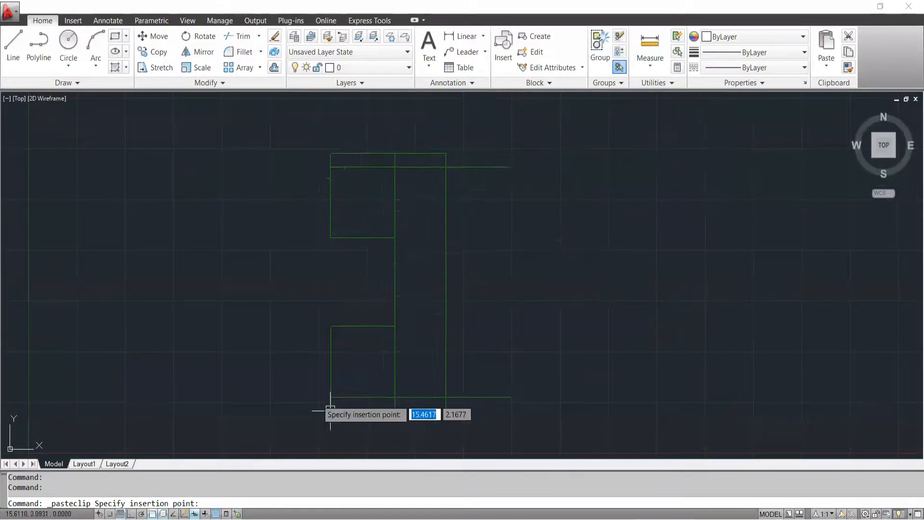
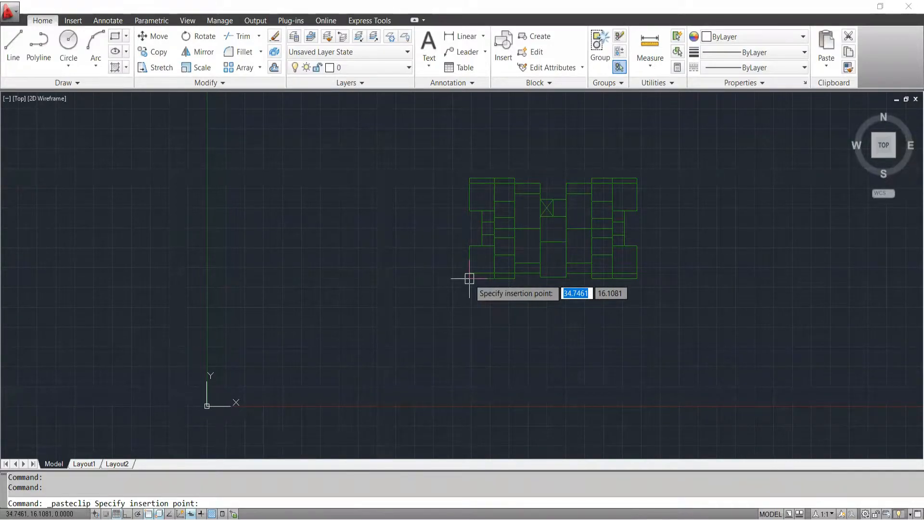
{"action": "type", "text": "0"}
{"action": "key", "text": "Tab"}
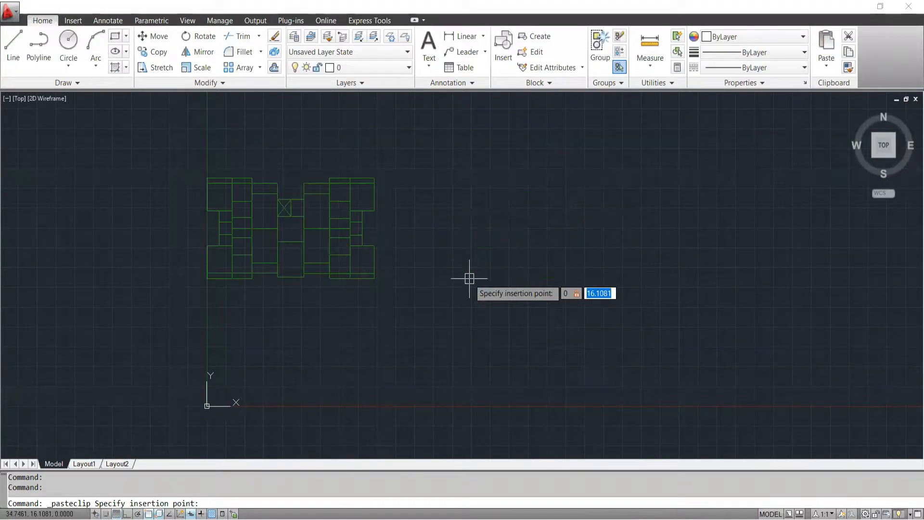
{"action": "type", "text": "0"}
{"action": "key", "text": "Return"}
{"action": "middle_click_drag", "start_coordinate": [265, 383], "coordinate": [392, 266]}
{"action": "scroll", "coordinate": [345, 287], "scroll_direction": "up", "scroll_amount": 5}
{"action": "scroll", "coordinate": [207, 299], "scroll_direction": "down", "scroll_amount": 4}
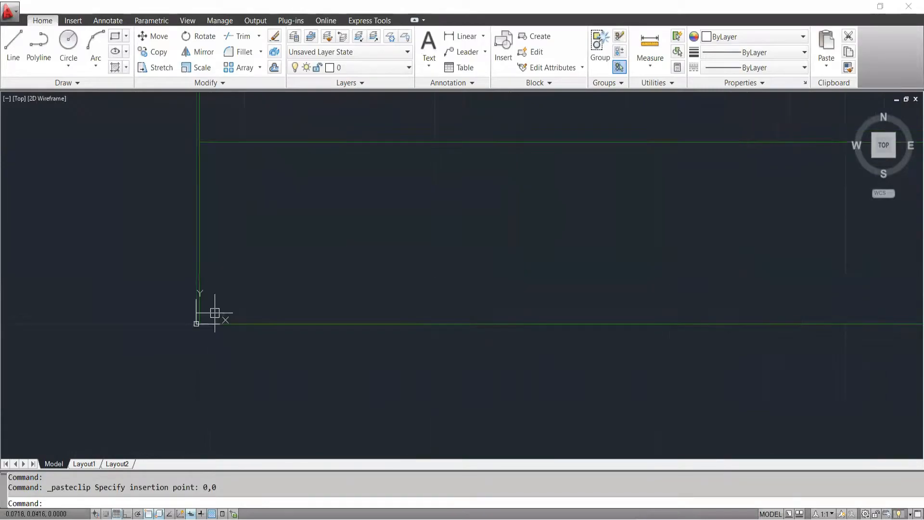
{"action": "scroll", "coordinate": [210, 297], "scroll_direction": "down", "scroll_amount": 3}
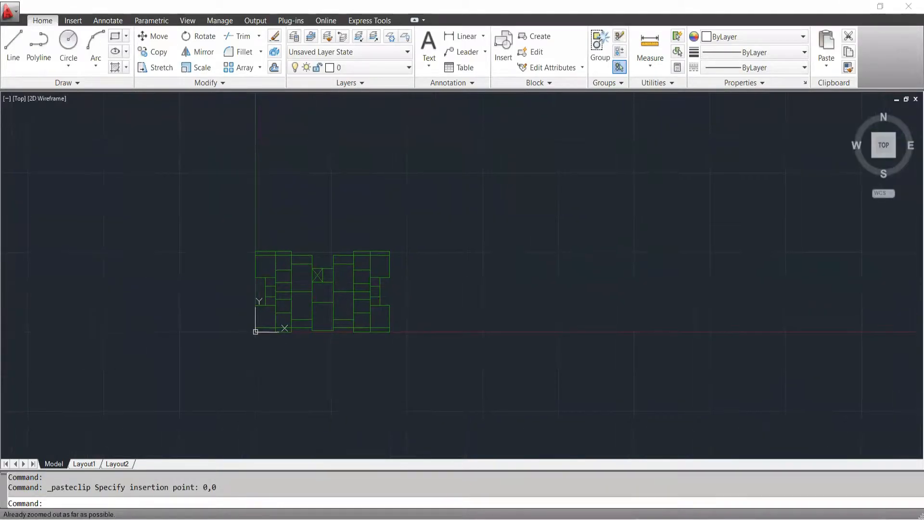
{"action": "scroll", "coordinate": [257, 343], "scroll_direction": "up", "scroll_amount": 4}
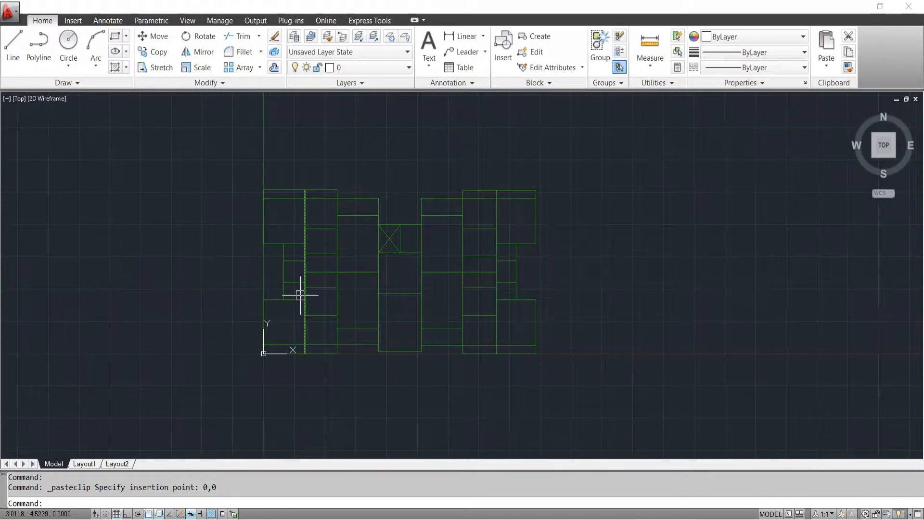
Begin saving the drawing under a new name and browse to the ETABS BATCH-10 folder within 1.ETABS+RCDC+EXCEL ONLINE BATCHES on drive D.
{"action": "left_click", "coordinate": [8, 17]}
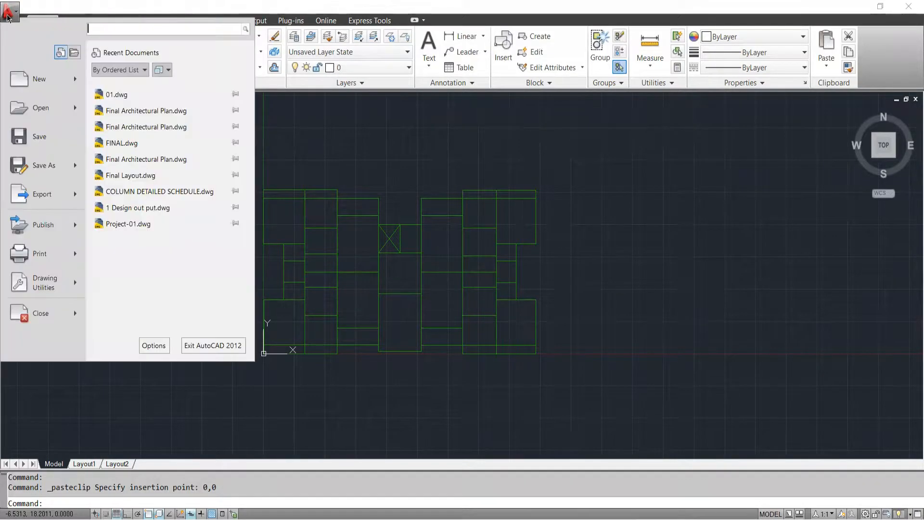
{"action": "left_click", "coordinate": [43, 175]}
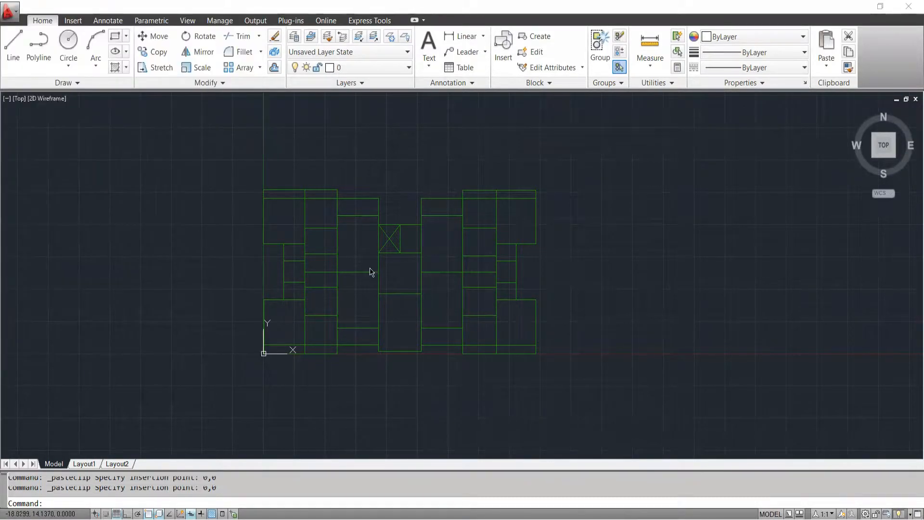
{"action": "left_click", "coordinate": [32, 351]}
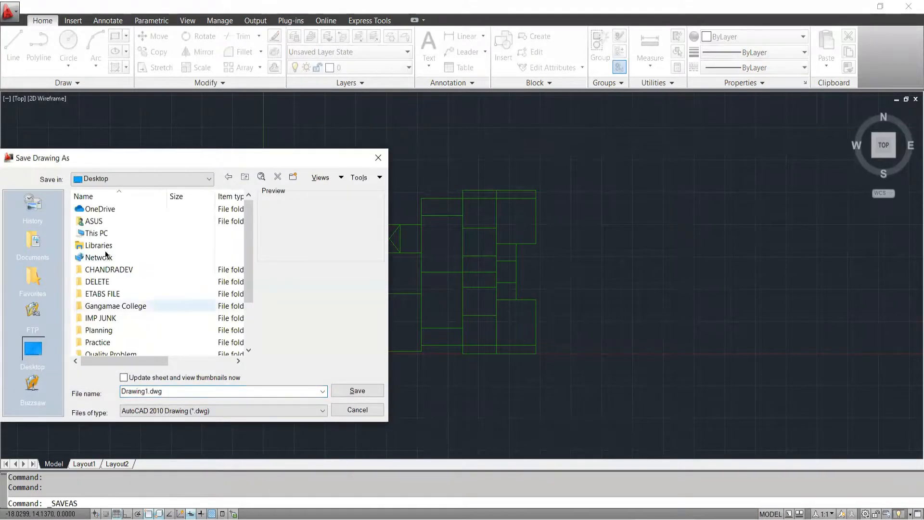
{"action": "double_click", "coordinate": [95, 233]}
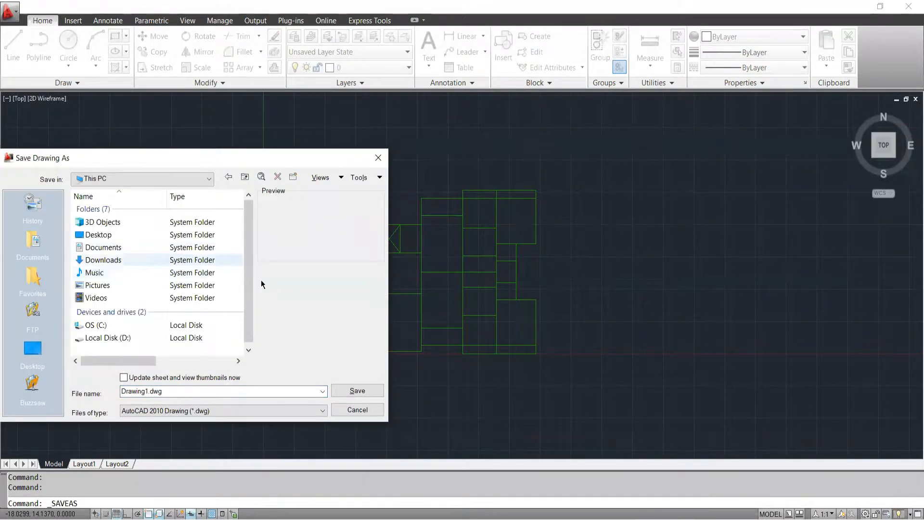
{"action": "double_click", "coordinate": [123, 343]}
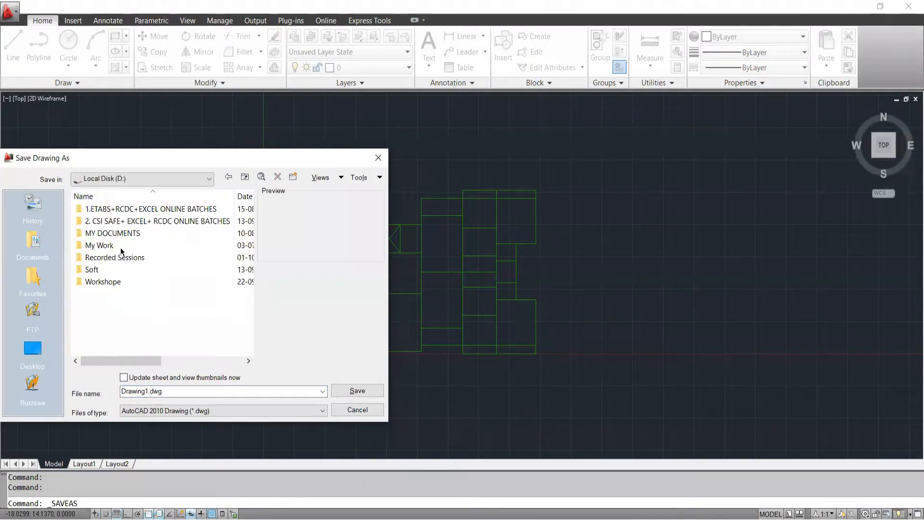
{"action": "double_click", "coordinate": [108, 210]}
{"action": "scroll", "coordinate": [103, 296], "scroll_direction": "down", "scroll_amount": 2}
{"action": "double_click", "coordinate": [103, 295]}
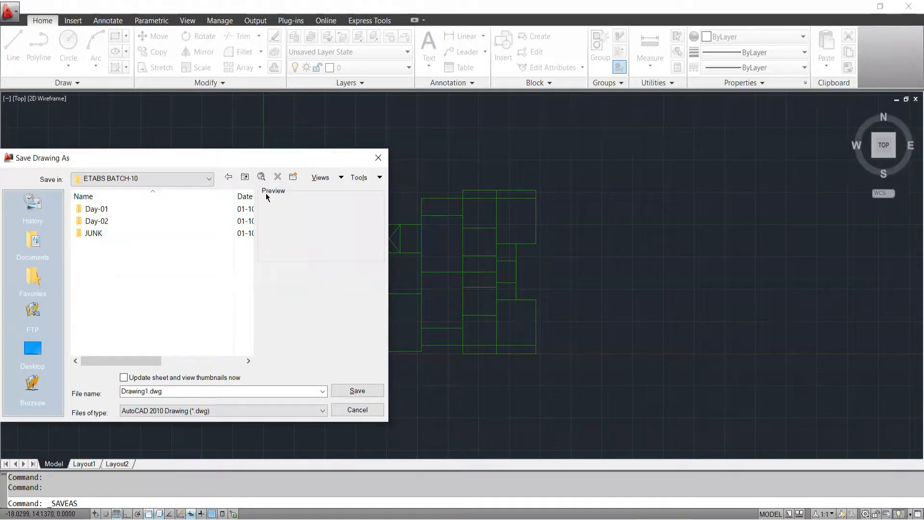
Create a folder named CAD inside the ETABS BATCH-10 folder and open it as the save location.
{"action": "left_click", "coordinate": [293, 178]}
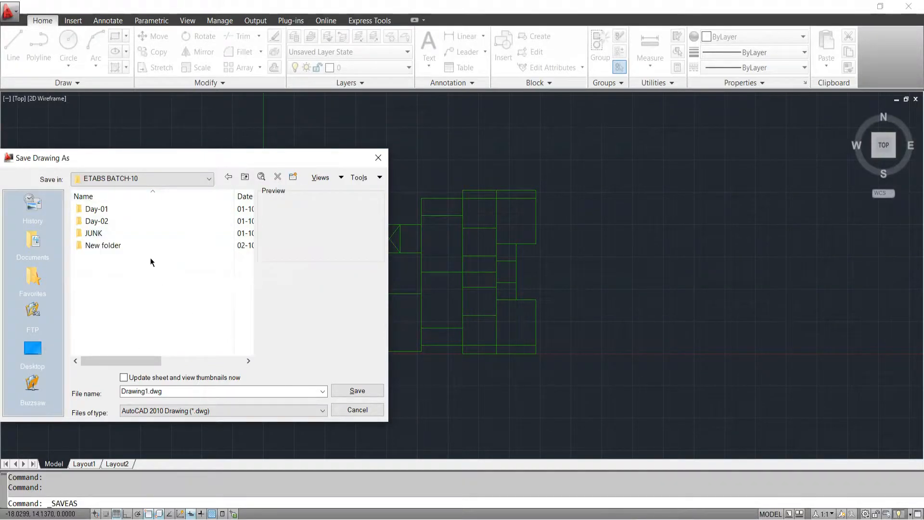
{"action": "right_click", "coordinate": [96, 245]}
{"action": "left_click", "coordinate": [127, 491]}
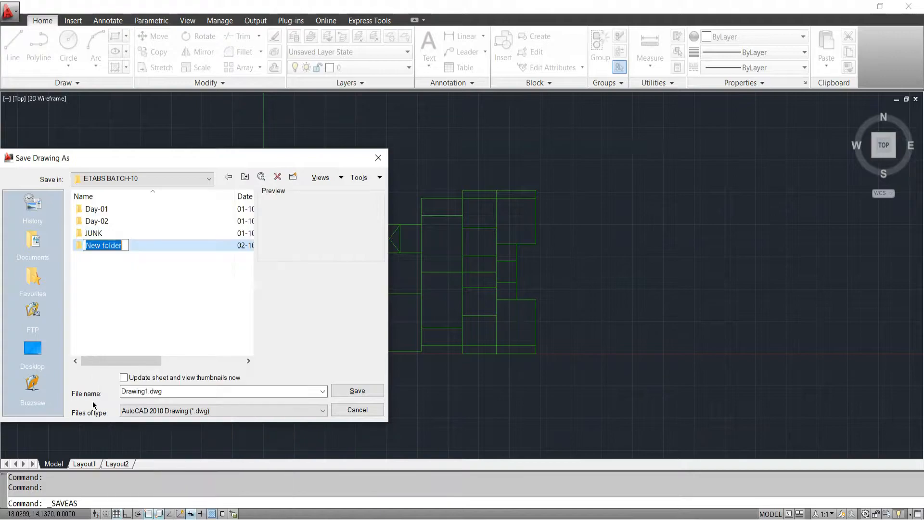
{"action": "type", "text": "cad"}
{"action": "key", "text": "BackSpace"}
{"action": "key", "text": "BackSpace"}
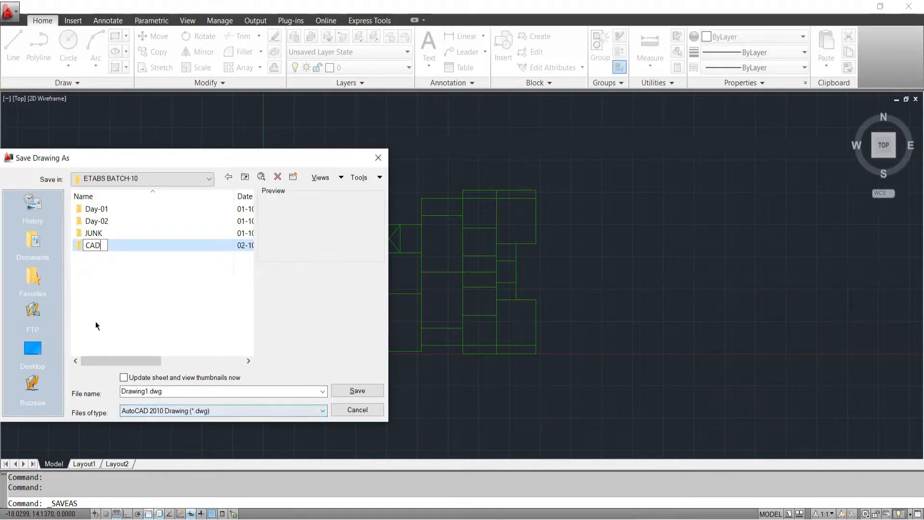
{"action": "double_click", "coordinate": [93, 246]}
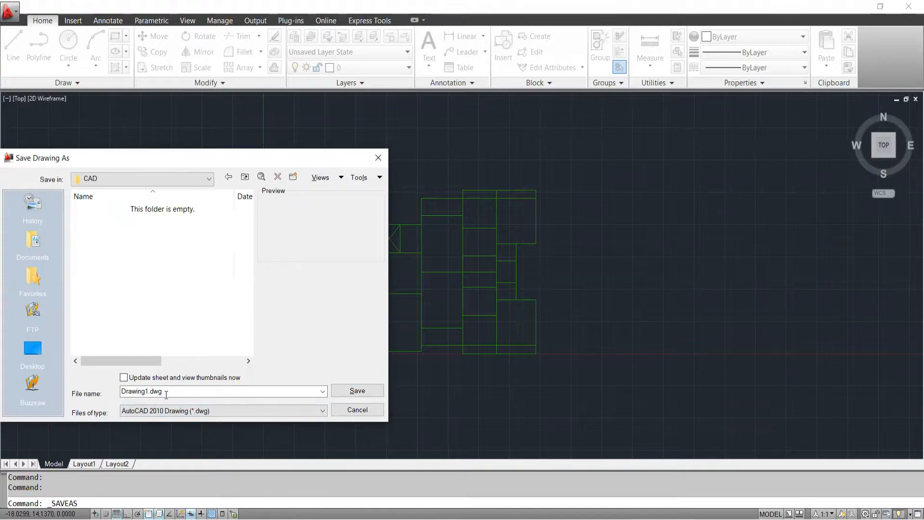
Save the drawing as DXF FILE in the AutoCAD 2010 DXF format.
{"action": "type", "text": "DXF FILE"}
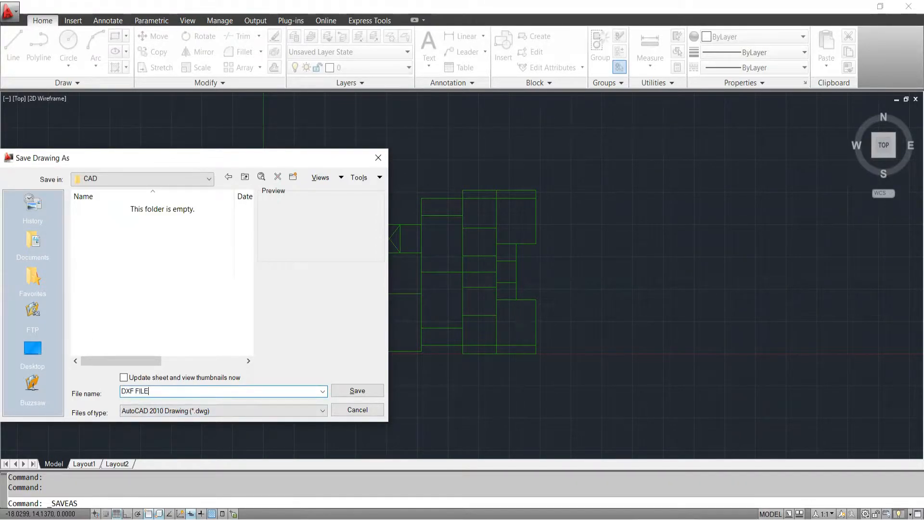
{"action": "left_click", "coordinate": [206, 410]}
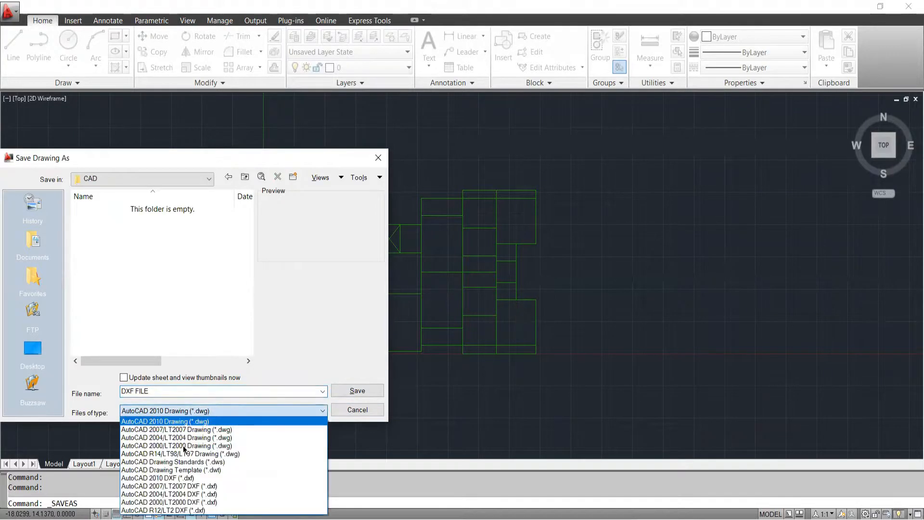
{"action": "left_click", "coordinate": [172, 478]}
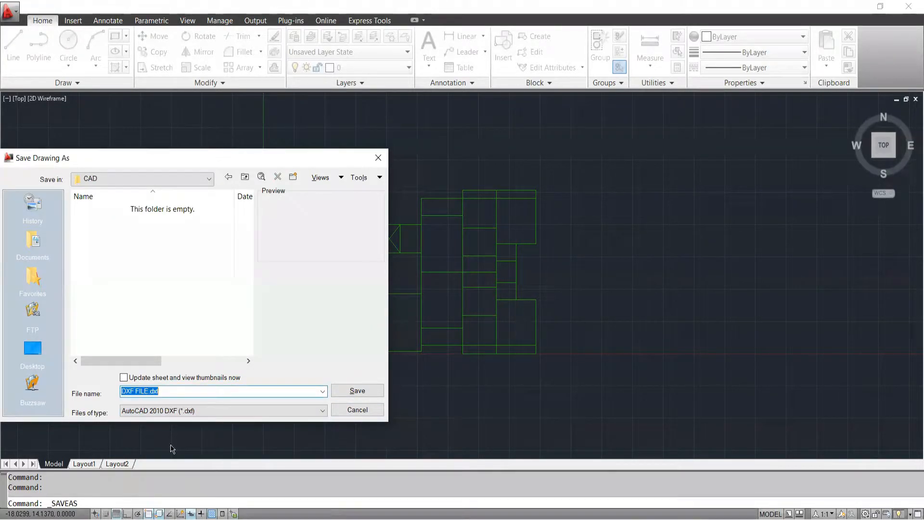
{"action": "left_click", "coordinate": [356, 390]}
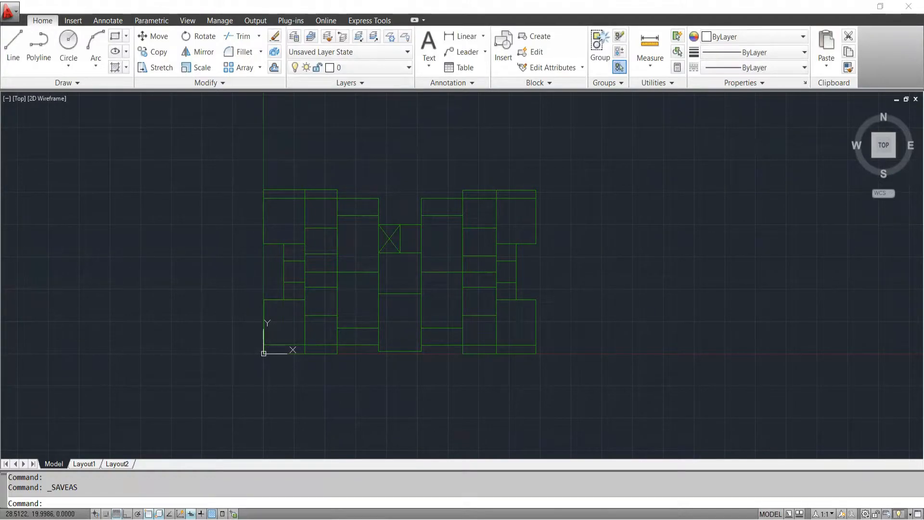
Check which layer the upper-left horizontal centre line is on by selecting it, and clear the selection.
{"action": "scroll", "coordinate": [339, 286], "scroll_direction": "up", "scroll_amount": 3}
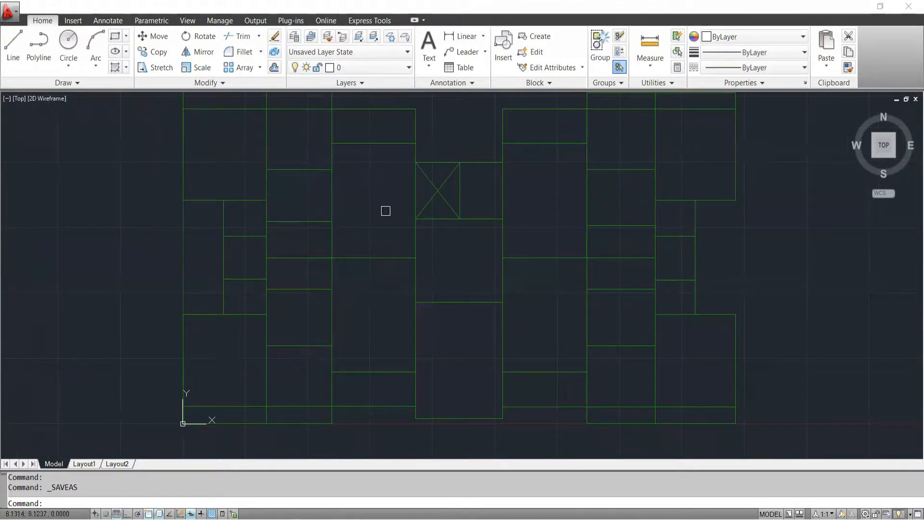
{"action": "scroll", "coordinate": [412, 244], "scroll_direction": "down", "scroll_amount": 2}
{"action": "scroll", "coordinate": [390, 188], "scroll_direction": "up", "scroll_amount": 3}
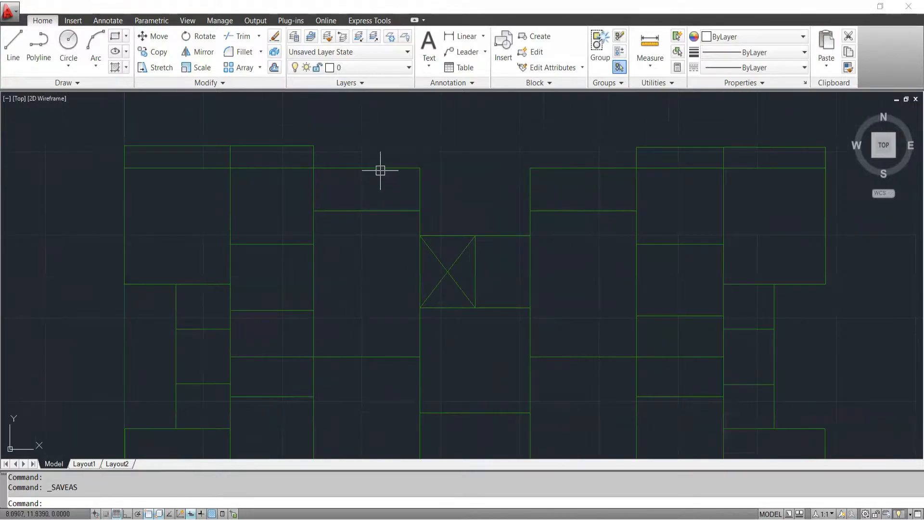
{"action": "left_click", "coordinate": [382, 151]}
{"action": "left_click", "coordinate": [349, 195]}
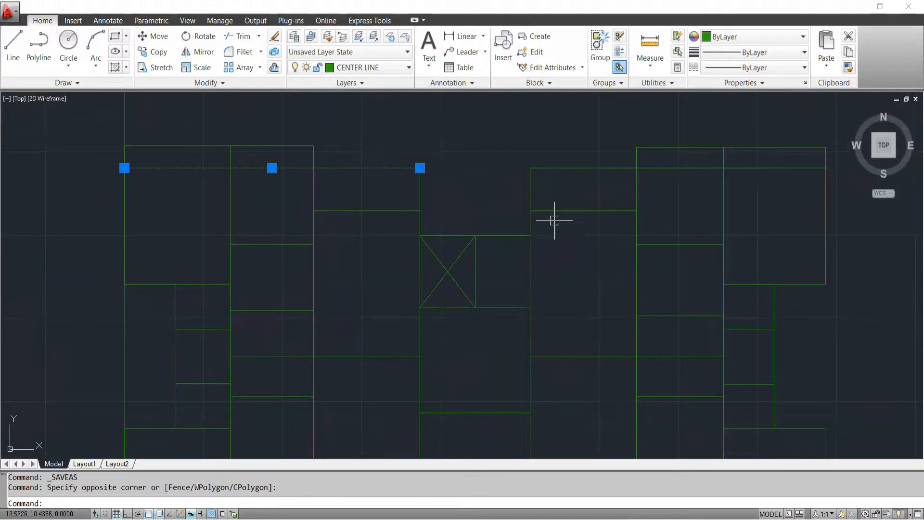
{"action": "key", "text": "Escape"}
{"action": "scroll", "coordinate": [554, 226], "scroll_direction": "down", "scroll_amount": 5}
{"action": "middle_click_drag", "start_coordinate": [599, 251], "coordinate": [470, 241]}
{"action": "scroll", "coordinate": [375, 241], "scroll_direction": "up", "scroll_amount": 4}
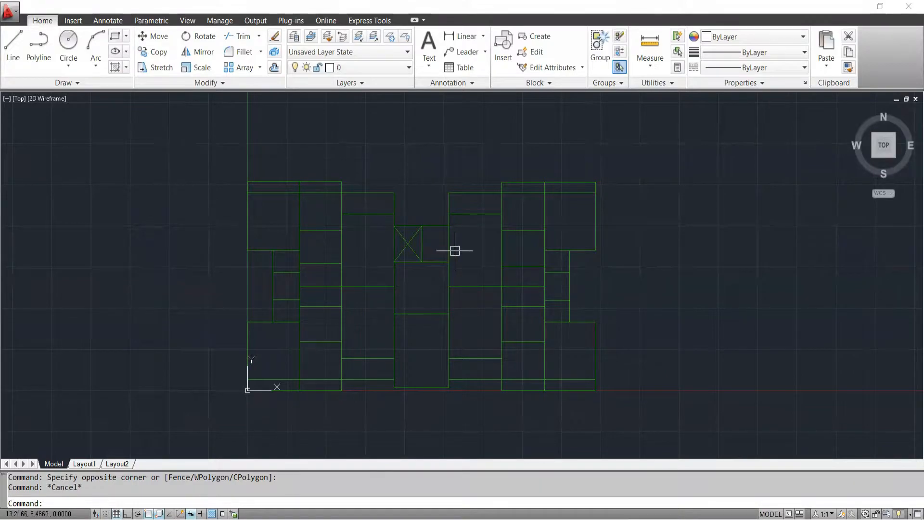
{"action": "left_click", "coordinate": [362, 214]}
{"action": "key", "text": "Escape"}
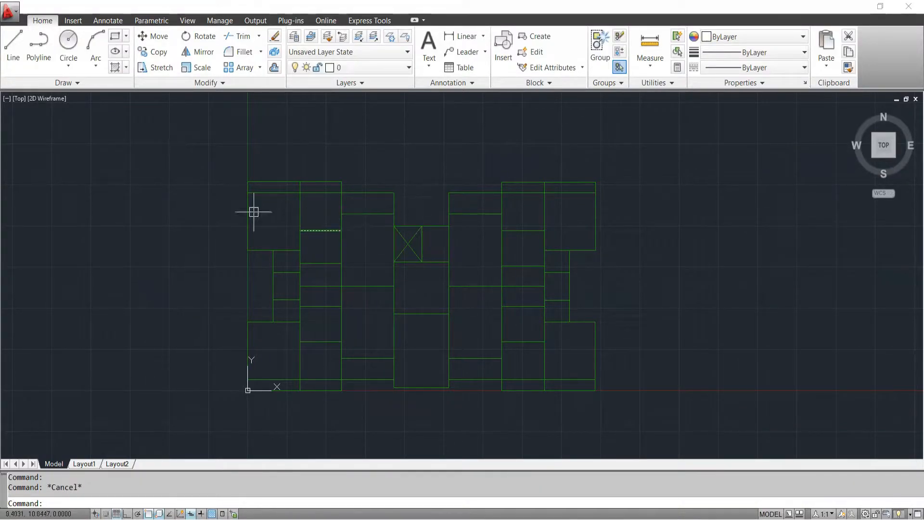
{"action": "left_click", "coordinate": [189, 139]}
{"action": "key", "text": "Escape"}
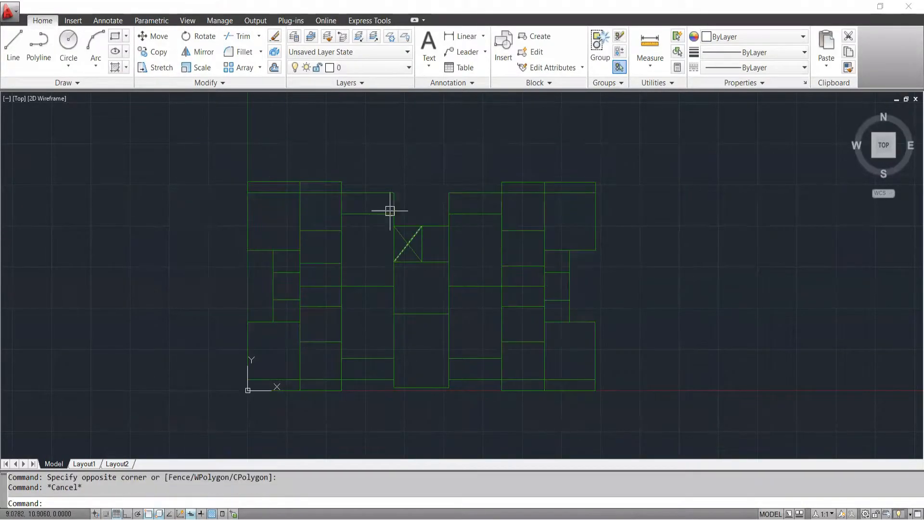
Recheck the layer shown for the long upper-left horizontal line of the plan and deselect it.
{"action": "scroll", "coordinate": [373, 185], "scroll_direction": "up", "scroll_amount": 3}
{"action": "left_click", "coordinate": [359, 201]}
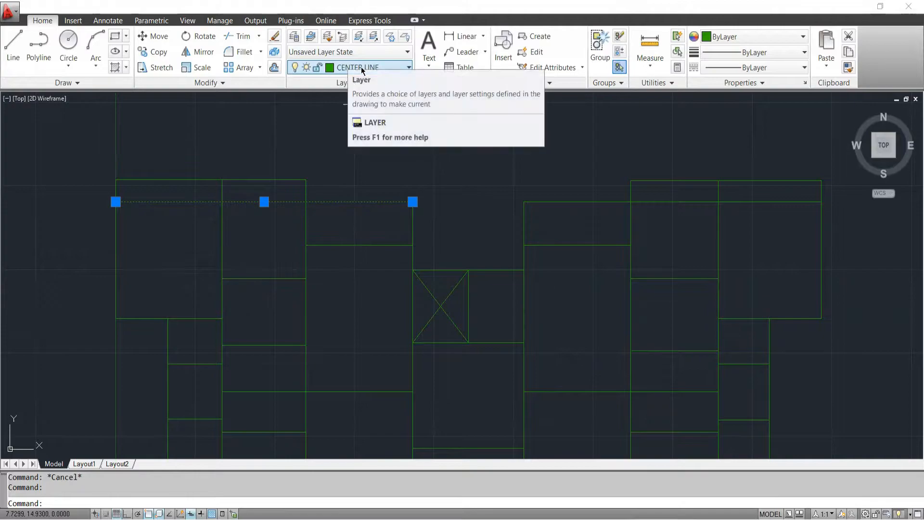
{"action": "key", "text": "Escape"}
{"action": "key", "text": "Escape"}
{"action": "left_click", "coordinate": [371, 175]}
{"action": "left_click", "coordinate": [355, 204]}
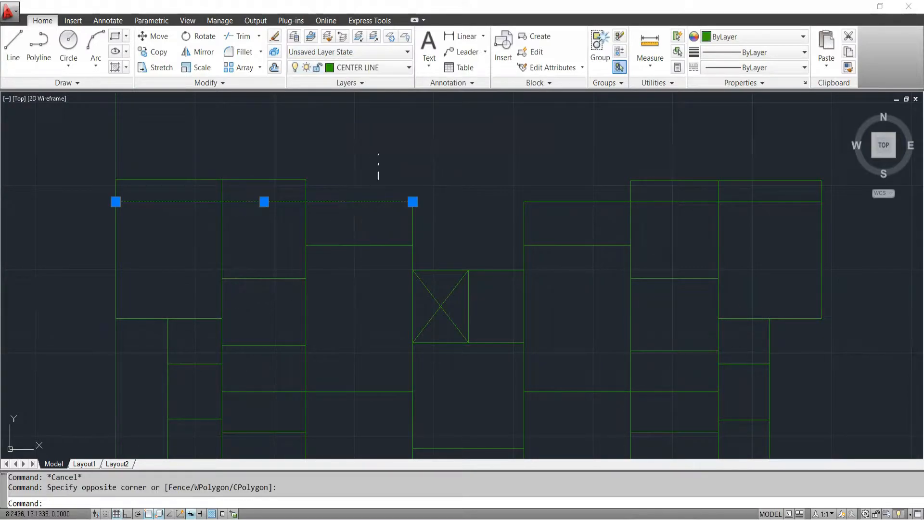
{"action": "key", "text": "Escape"}
Add a linear dimension above the plan's upper-left bay to measure its width, and read it.
{"action": "scroll", "coordinate": [393, 164], "scroll_direction": "down", "scroll_amount": 8}
{"action": "scroll", "coordinate": [403, 236], "scroll_direction": "up", "scroll_amount": 3}
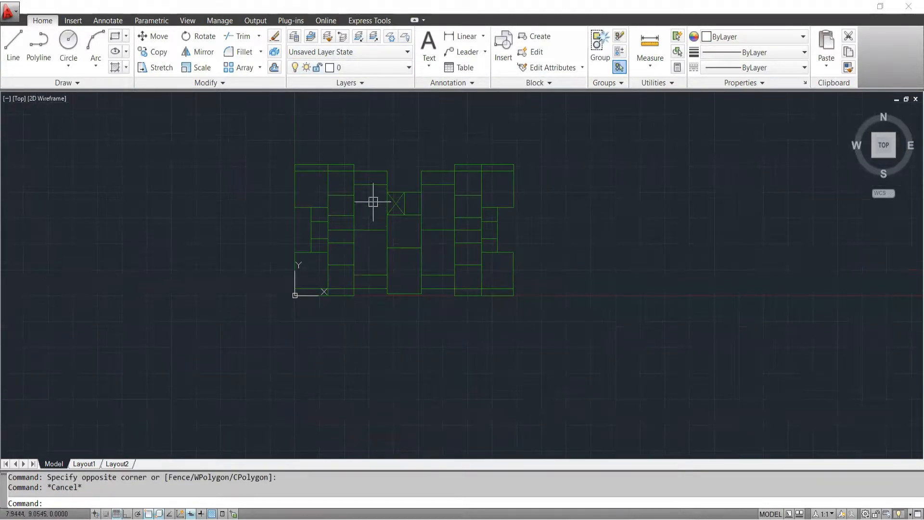
{"action": "scroll", "coordinate": [404, 265], "scroll_direction": "up", "scroll_amount": 2}
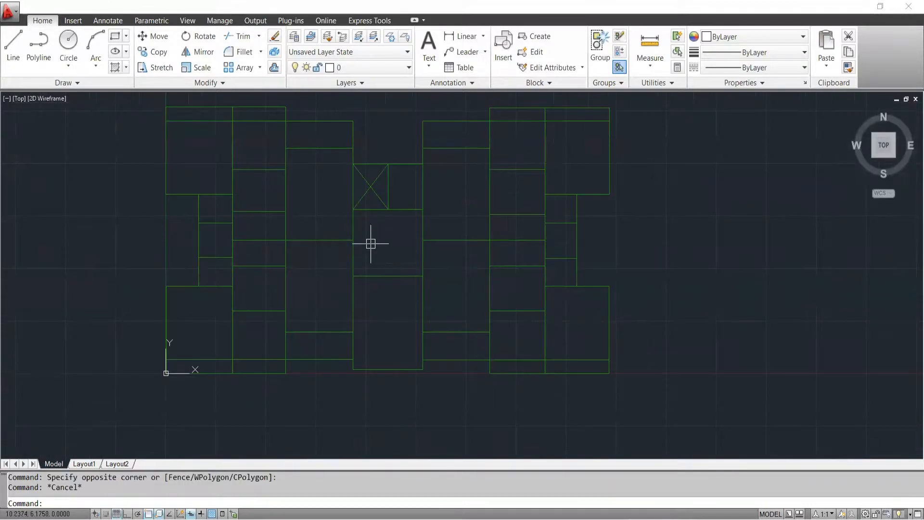
{"action": "middle_click_drag", "start_coordinate": [392, 285], "coordinate": [449, 358]}
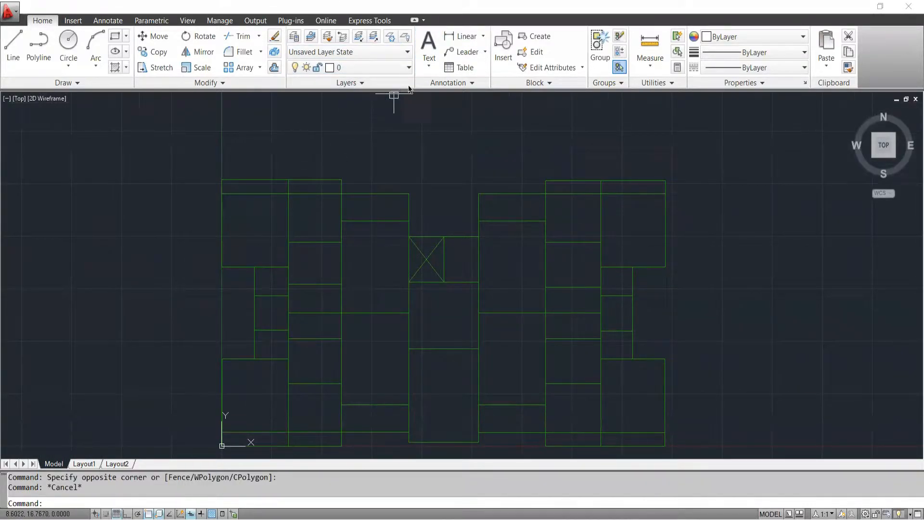
{"action": "left_click", "coordinate": [458, 37]}
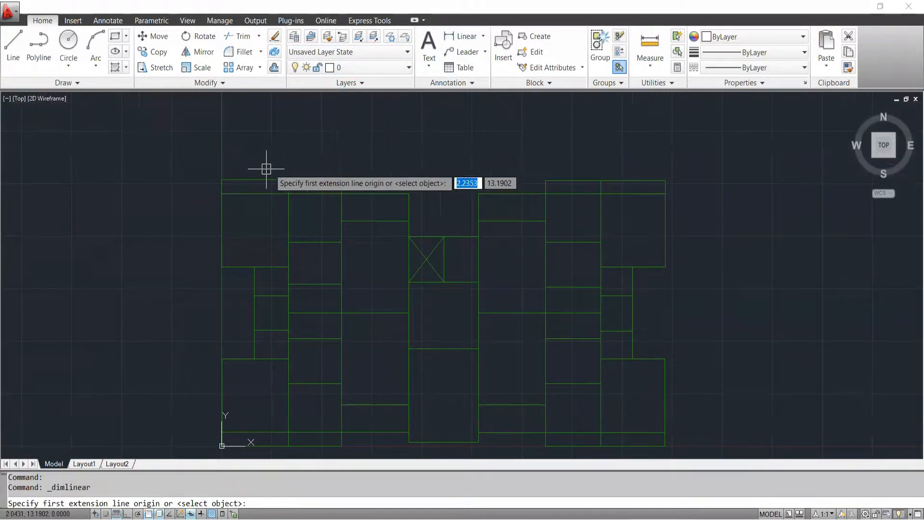
{"action": "left_click", "coordinate": [222, 180]}
{"action": "left_click", "coordinate": [289, 180]}
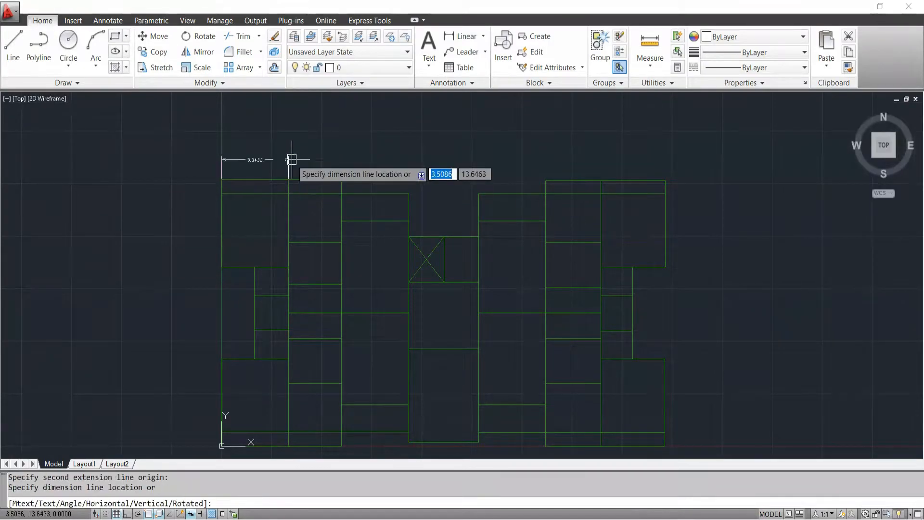
{"action": "left_click", "coordinate": [253, 159]}
{"action": "scroll", "coordinate": [253, 158], "scroll_direction": "up", "scroll_amount": 7}
{"action": "scroll", "coordinate": [261, 181], "scroll_direction": "down", "scroll_amount": 5}
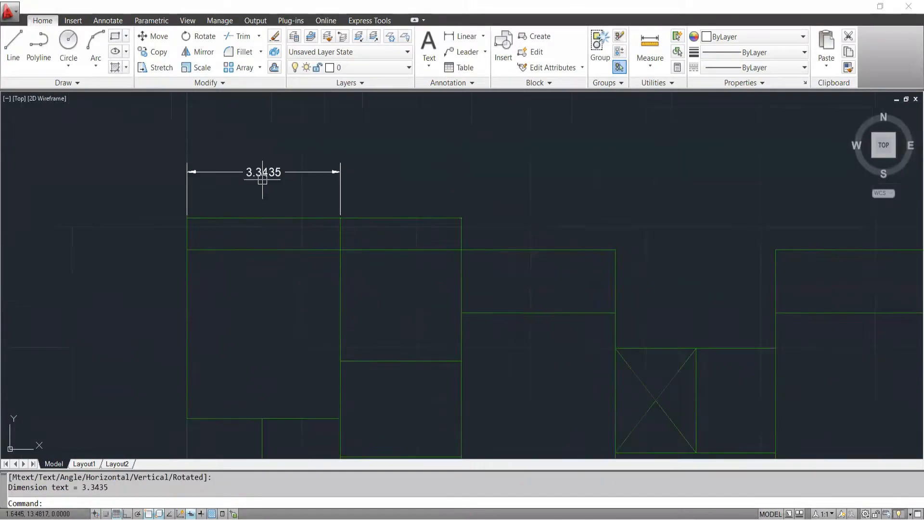
{"action": "scroll", "coordinate": [268, 173], "scroll_direction": "up", "scroll_amount": 5}
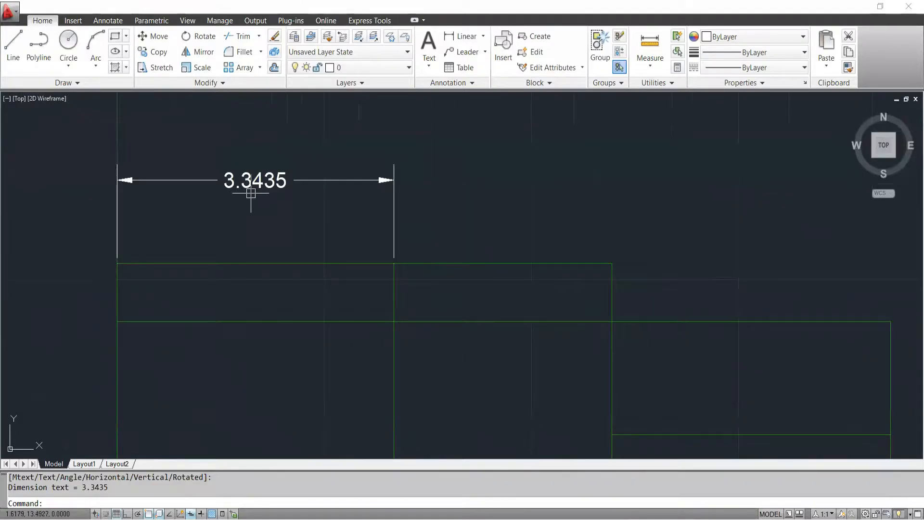
{"action": "scroll", "coordinate": [252, 192], "scroll_direction": "down", "scroll_amount": 7}
{"action": "scroll", "coordinate": [326, 151], "scroll_direction": "up", "scroll_amount": 2}
Erase the linear dimension above the plan's upper-left bay.
{"action": "left_click", "coordinate": [326, 151]}
{"action": "left_click", "coordinate": [273, 187]}
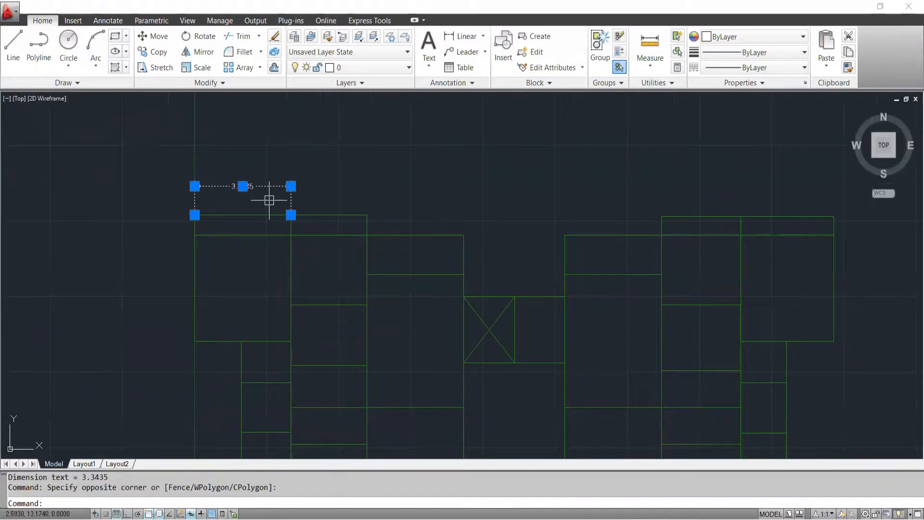
{"action": "type", "text": "E"}
{"action": "key", "text": "Return"}
{"action": "scroll", "coordinate": [405, 293], "scroll_direction": "down", "scroll_amount": 6}
{"action": "middle_click_drag", "start_coordinate": [404, 293], "coordinate": [369, 253]}
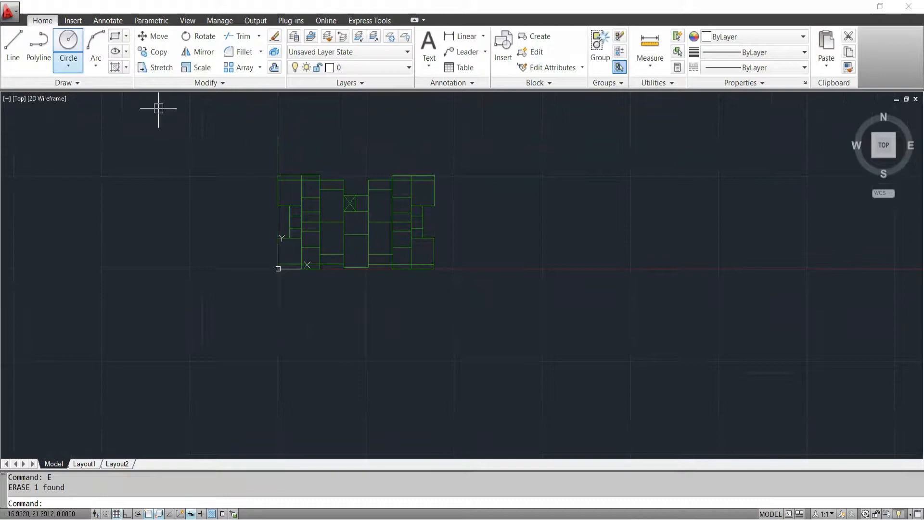
{"action": "scroll", "coordinate": [339, 223], "scroll_direction": "up", "scroll_amount": 3}
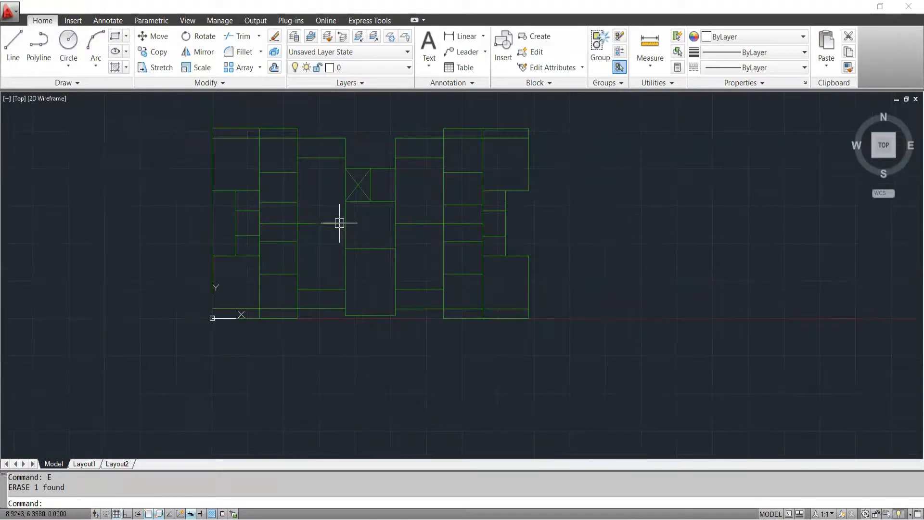
Quit the AutoCAD session holding DXF FILE.dxf, declining to save changes or resave it in drawing format.
{"action": "left_click", "coordinate": [904, 8]}
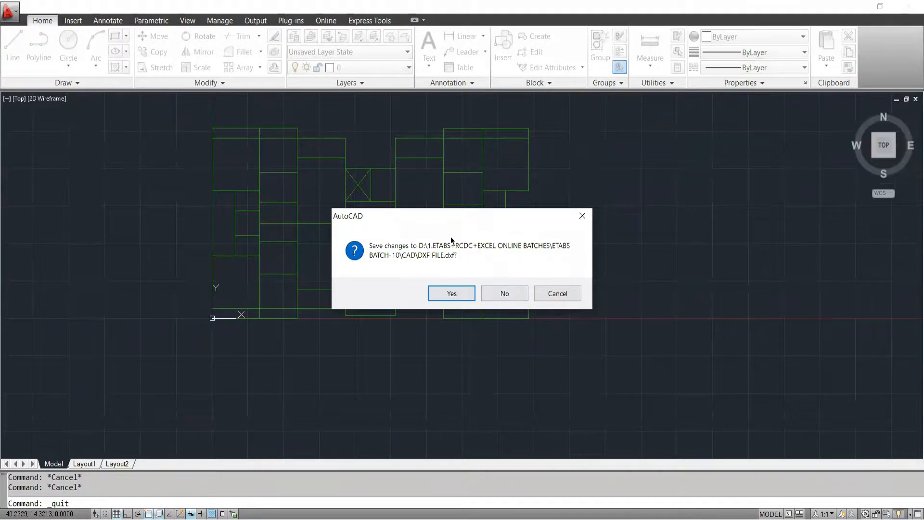
{"action": "left_click", "coordinate": [505, 294]}
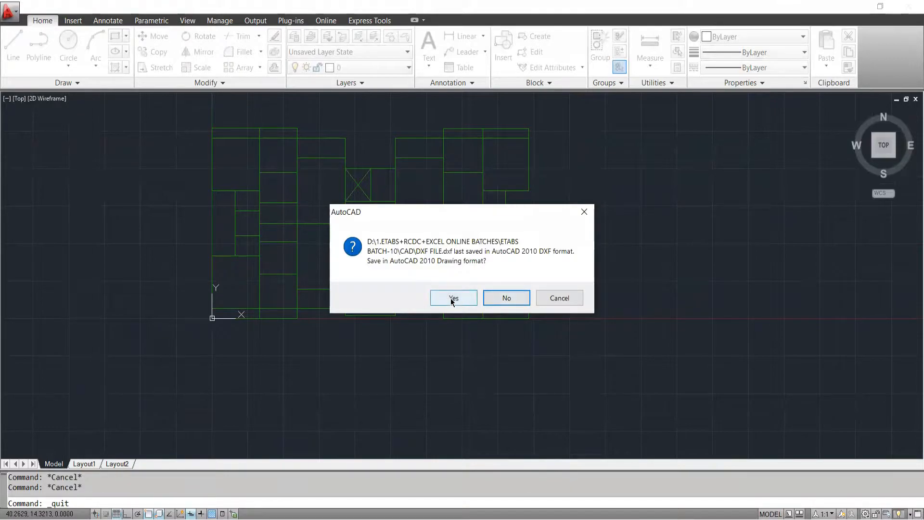
{"action": "left_click", "coordinate": [496, 299]}
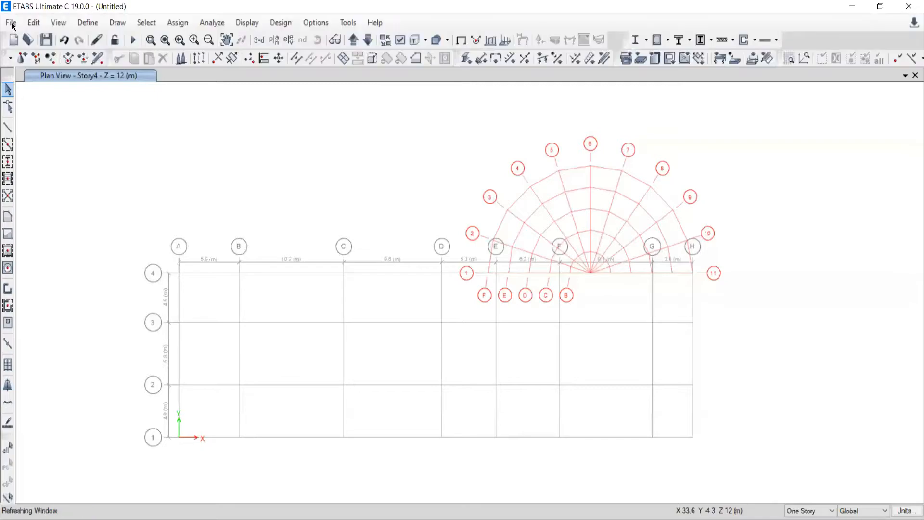
Start a new model in ETABS, discarding the changes to the untitled model.
{"action": "left_click", "coordinate": [11, 22]}
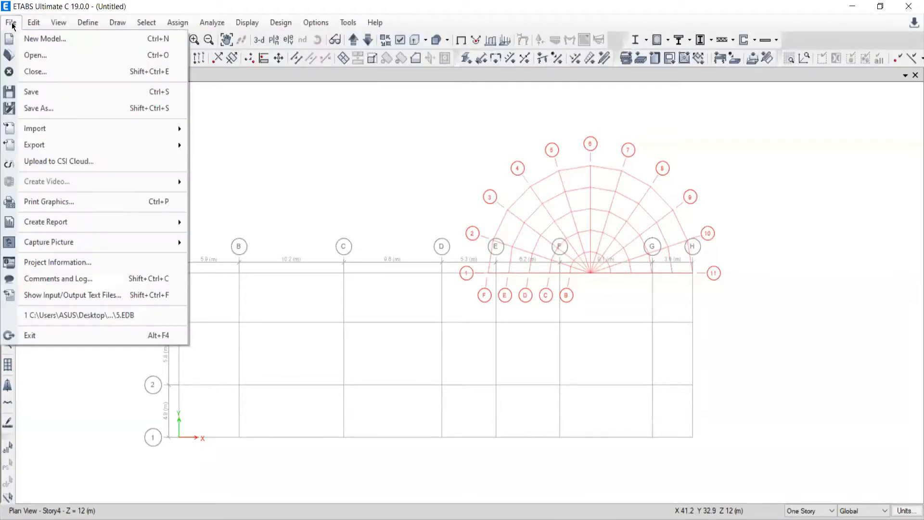
{"action": "left_click", "coordinate": [232, 5]}
{"action": "left_click", "coordinate": [11, 22]}
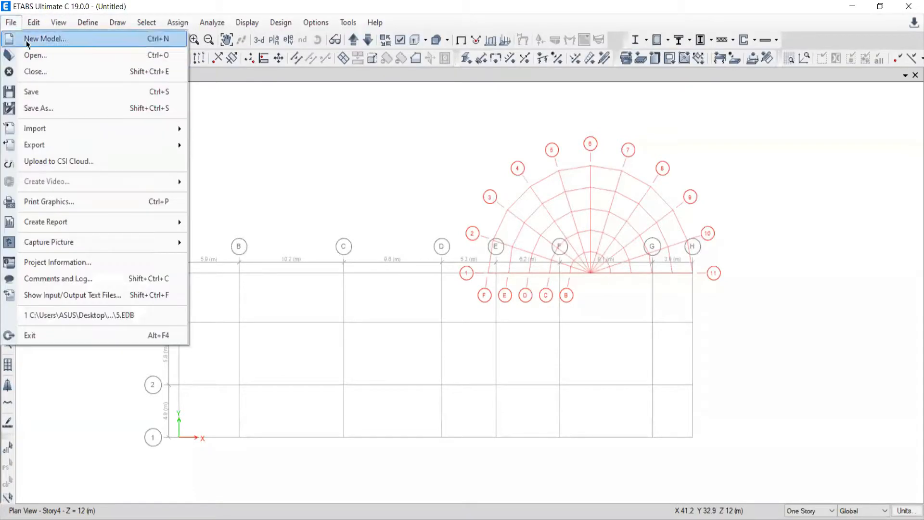
{"action": "left_click", "coordinate": [41, 37]}
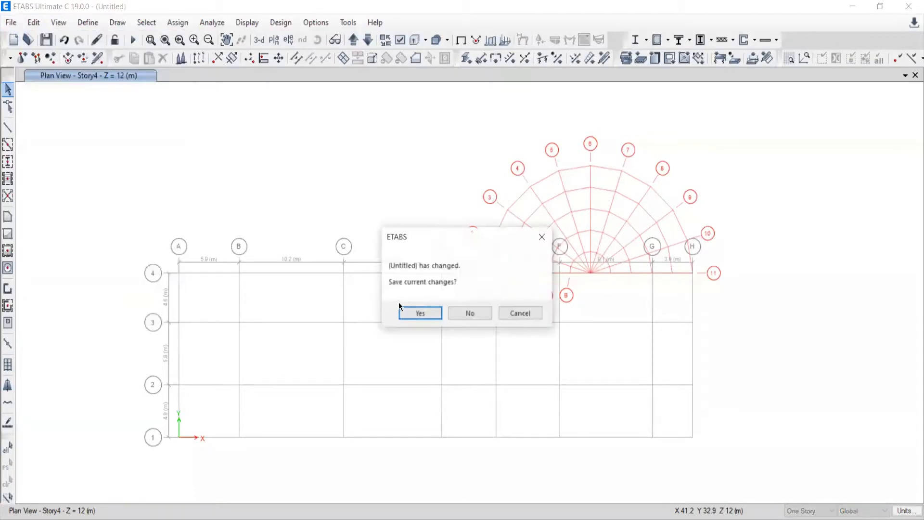
{"action": "left_click", "coordinate": [470, 313]}
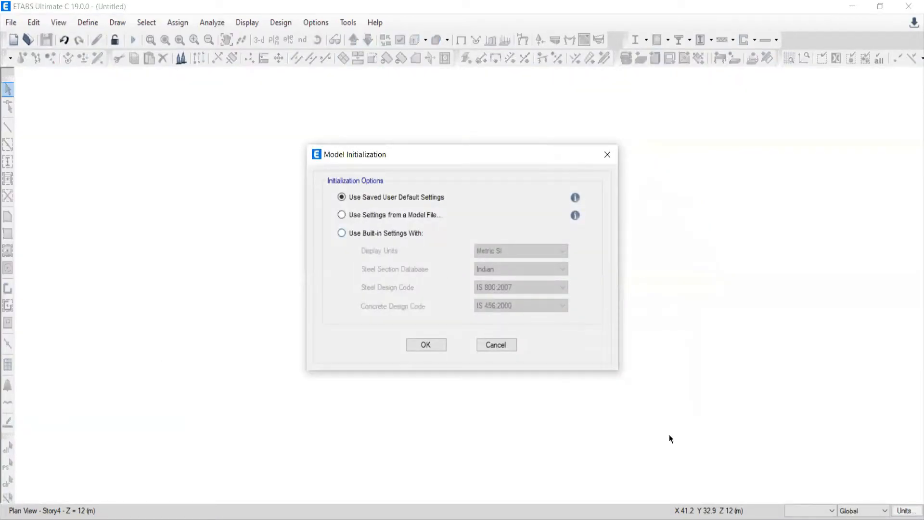
Switch to the original AutoCAD drawing and examine the dimension above the plan's upper-left bay.
{"action": "key", "text": "alt+Tab"}
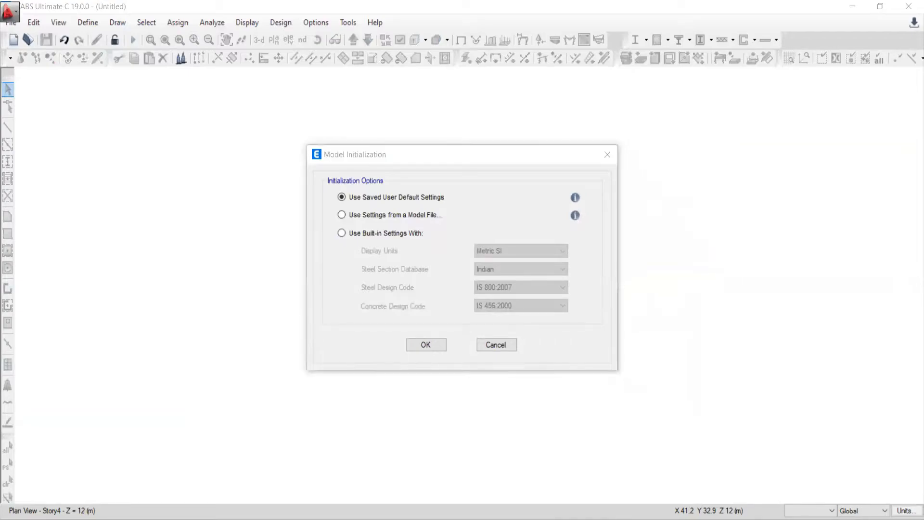
{"action": "key", "text": "Escape"}
{"action": "key", "text": "Escape"}
{"action": "scroll", "coordinate": [263, 148], "scroll_direction": "up", "scroll_amount": 3}
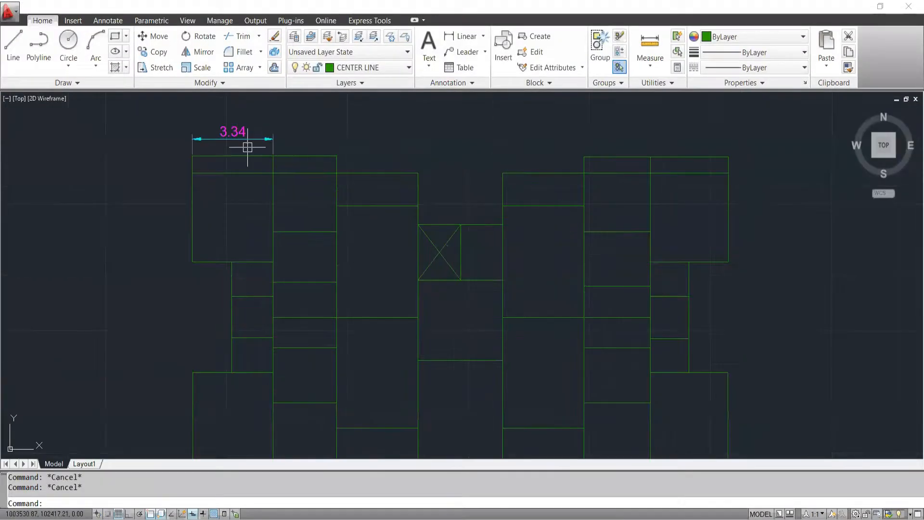
{"action": "scroll", "coordinate": [283, 171], "scroll_direction": "down", "scroll_amount": 4}
{"action": "scroll", "coordinate": [283, 168], "scroll_direction": "down", "scroll_amount": 4}
{"action": "middle_click_drag", "start_coordinate": [345, 181], "coordinate": [312, 281]}
{"action": "scroll", "coordinate": [215, 251], "scroll_direction": "up", "scroll_amount": 5}
Switch to ETABS and initialize the new model with the built-in Metric SI settings and Indian steel and concrete codes.
{"action": "key", "text": "alt+Tab"}
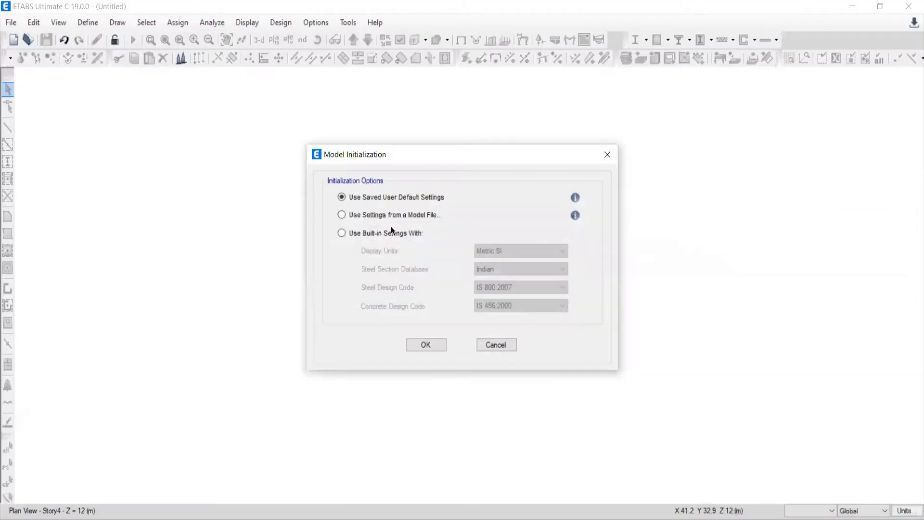
{"action": "left_click", "coordinate": [373, 233]}
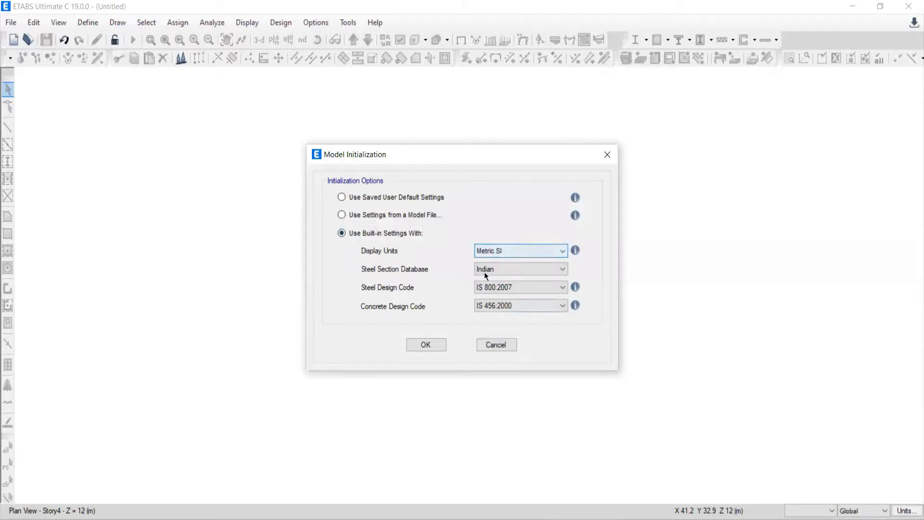
{"action": "left_click", "coordinate": [425, 346]}
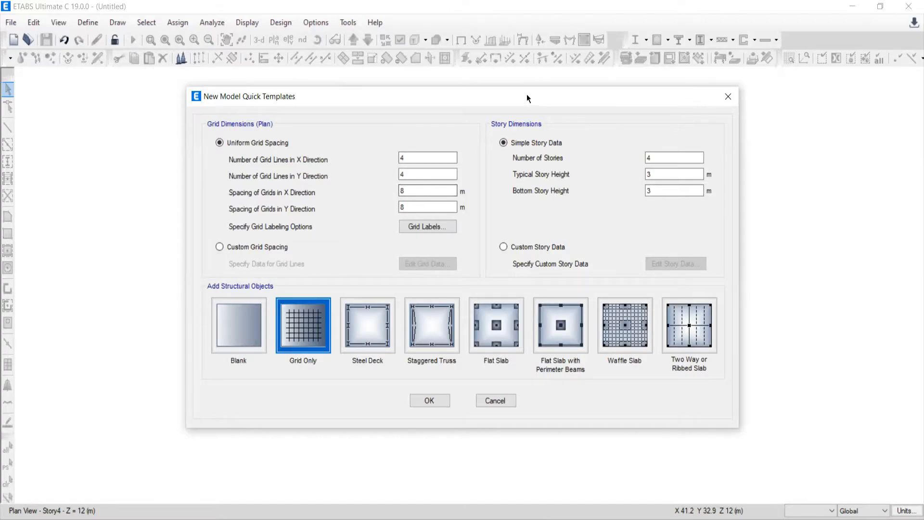
Create the model from the Blank template and widen the plan view pane beside the 3-D view.
{"action": "left_click_drag", "start_coordinate": [528, 91], "coordinate": [478, 41]}
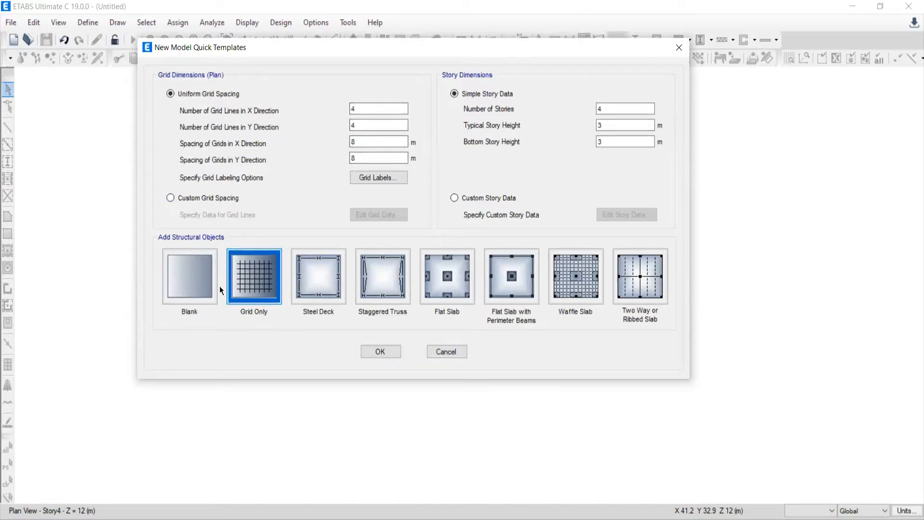
{"action": "left_click", "coordinate": [183, 281]}
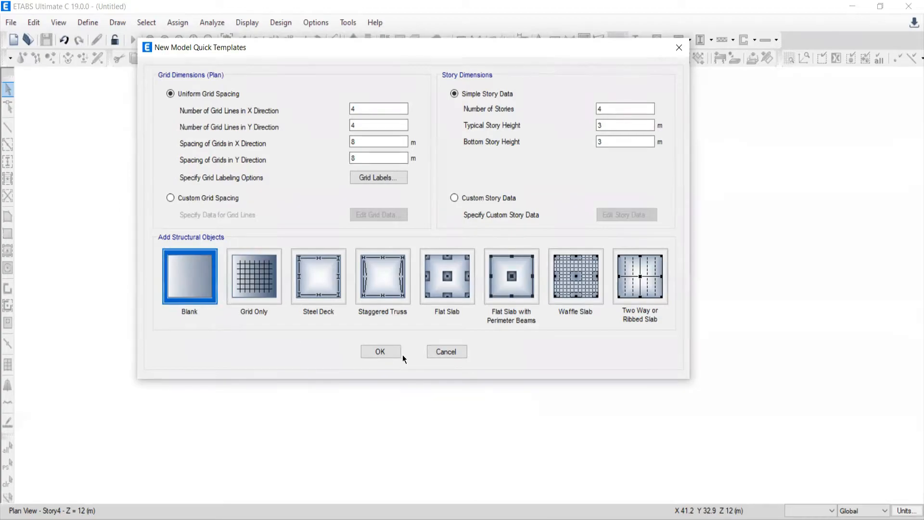
{"action": "left_click", "coordinate": [390, 352]}
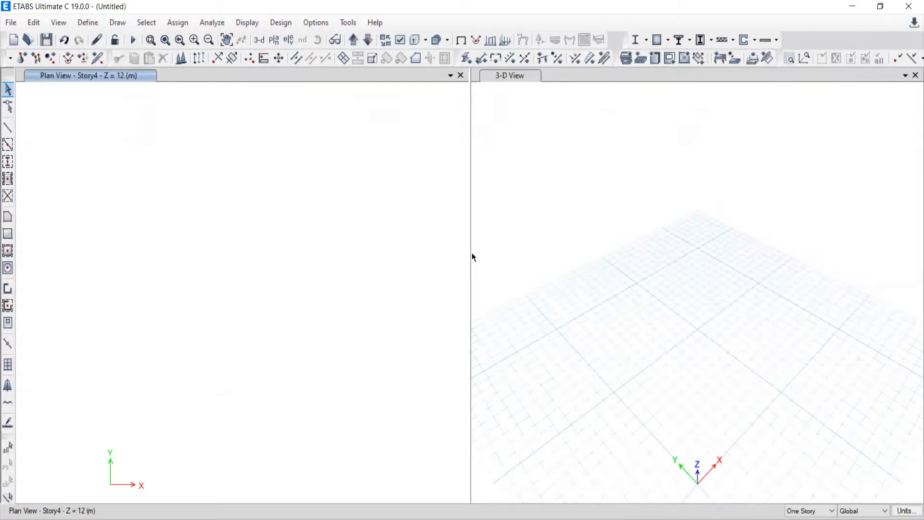
{"action": "left_click_drag", "start_coordinate": [472, 258], "coordinate": [658, 243]}
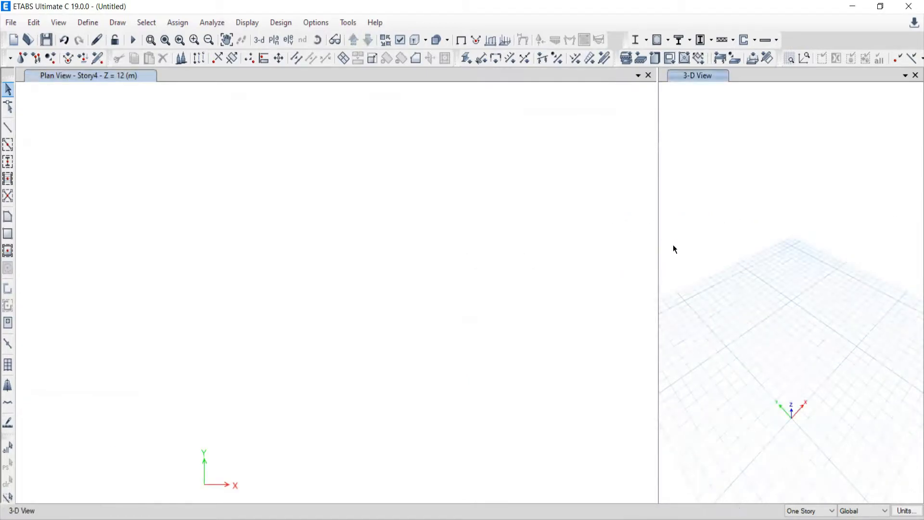
{"action": "left_click", "coordinate": [191, 258]}
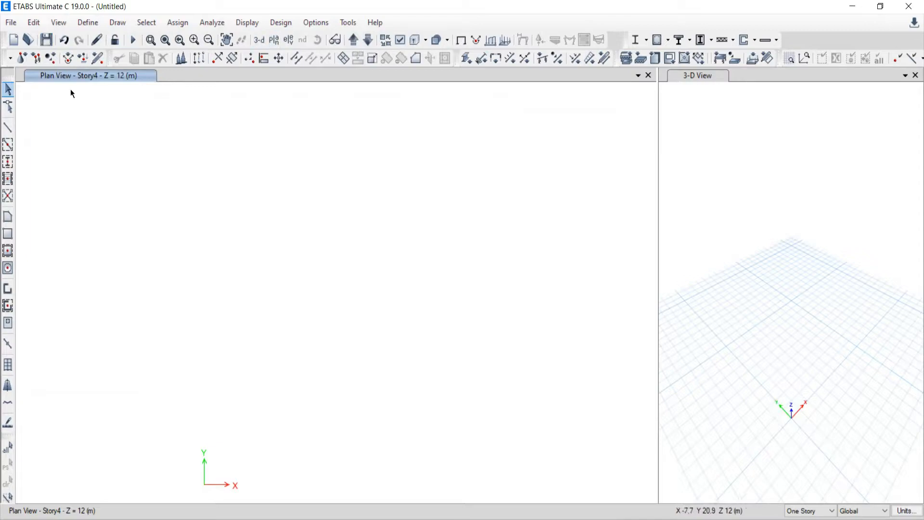
Set the plan view to the Story1 level.
{"action": "left_click", "coordinate": [274, 40]}
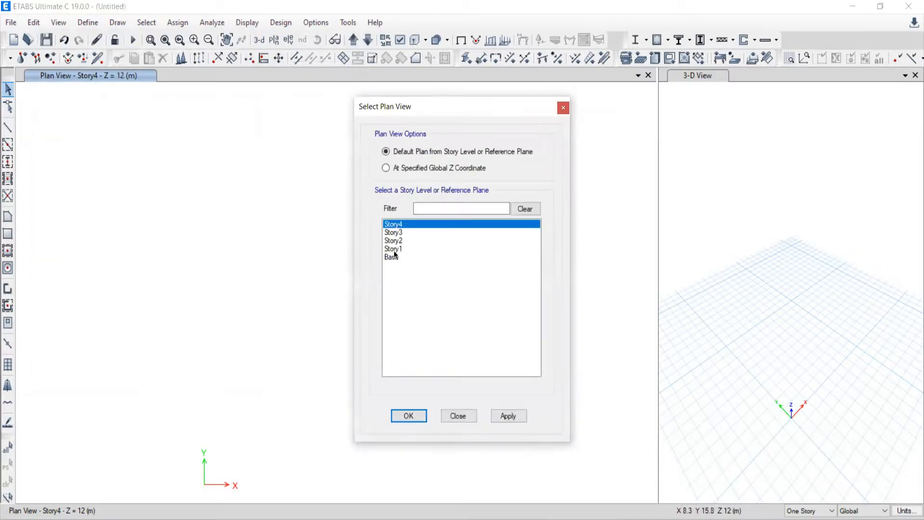
{"action": "left_click", "coordinate": [396, 258]}
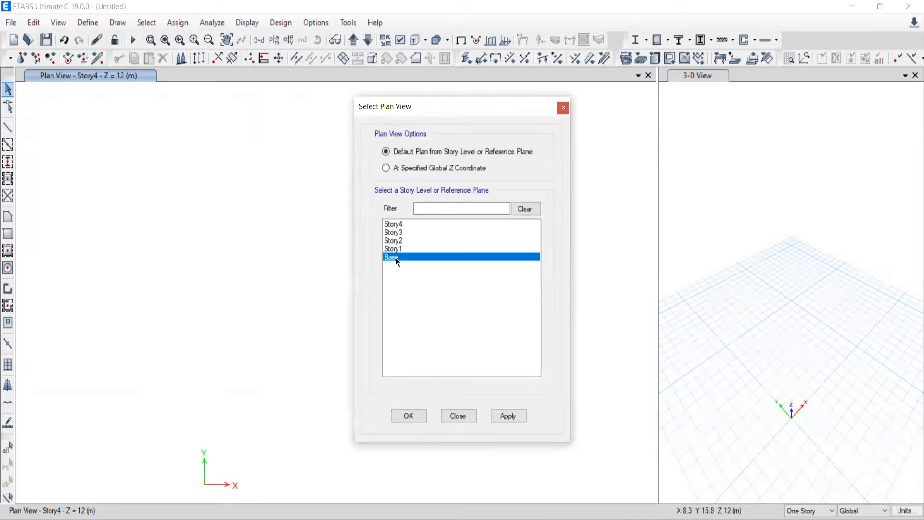
{"action": "left_click", "coordinate": [393, 248]}
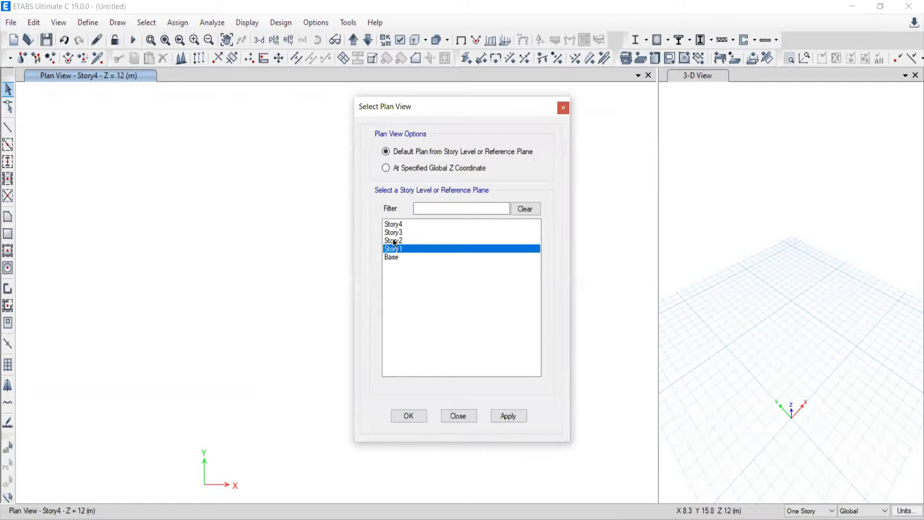
{"action": "left_click", "coordinate": [393, 239]}
{"action": "left_click", "coordinate": [393, 233]}
{"action": "left_click", "coordinate": [394, 225]}
{"action": "left_click", "coordinate": [394, 248]}
{"action": "left_click", "coordinate": [393, 232]}
{"action": "left_click", "coordinate": [393, 225]}
{"action": "left_click", "coordinate": [394, 249]}
{"action": "left_click", "coordinate": [393, 239]}
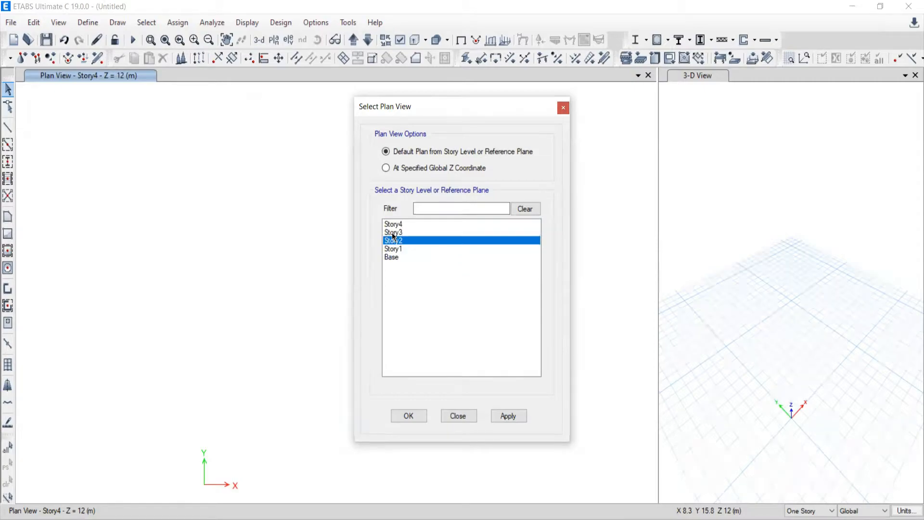
{"action": "left_click", "coordinate": [394, 233]}
{"action": "left_click", "coordinate": [394, 225]}
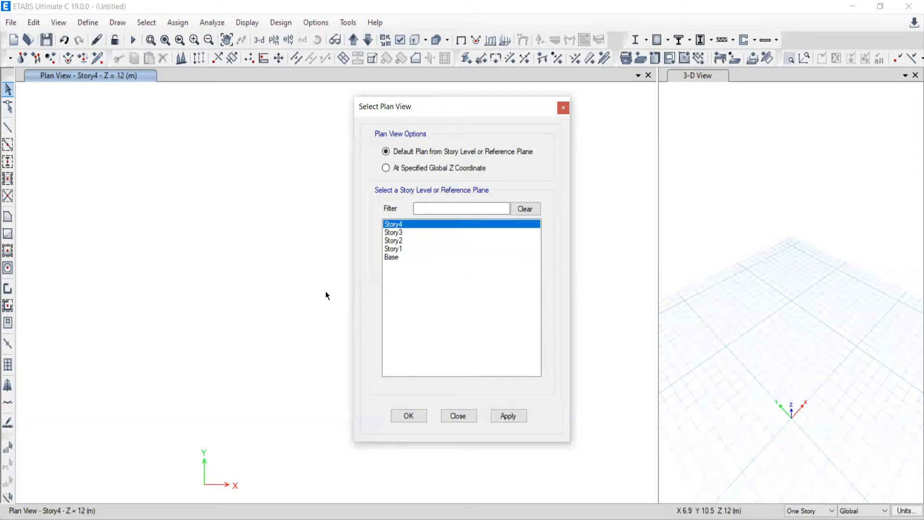
{"action": "left_click", "coordinate": [395, 249]}
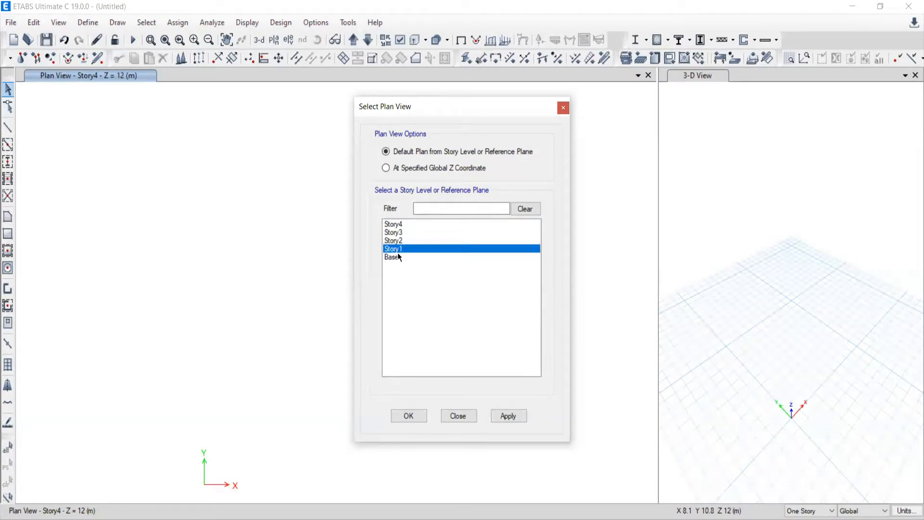
{"action": "left_click", "coordinate": [507, 416]}
{"action": "left_click", "coordinate": [458, 416]}
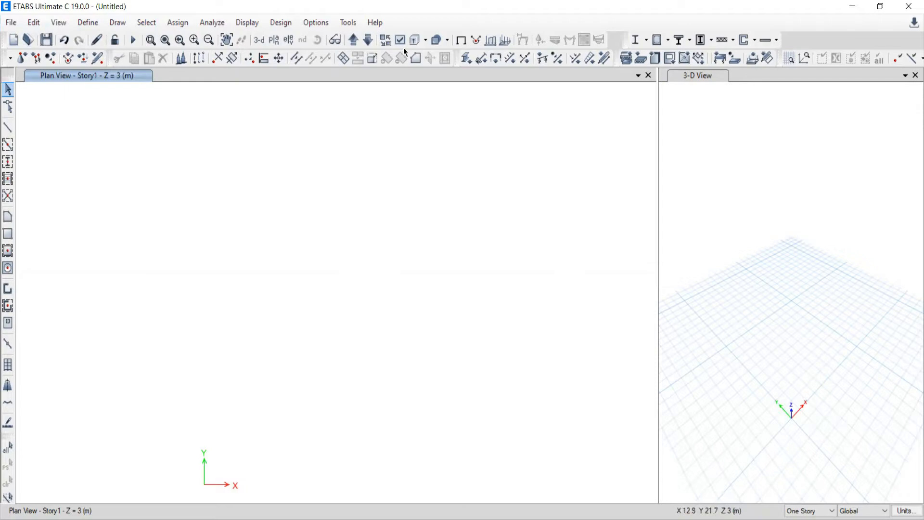
{"action": "left_click", "coordinate": [273, 40]}
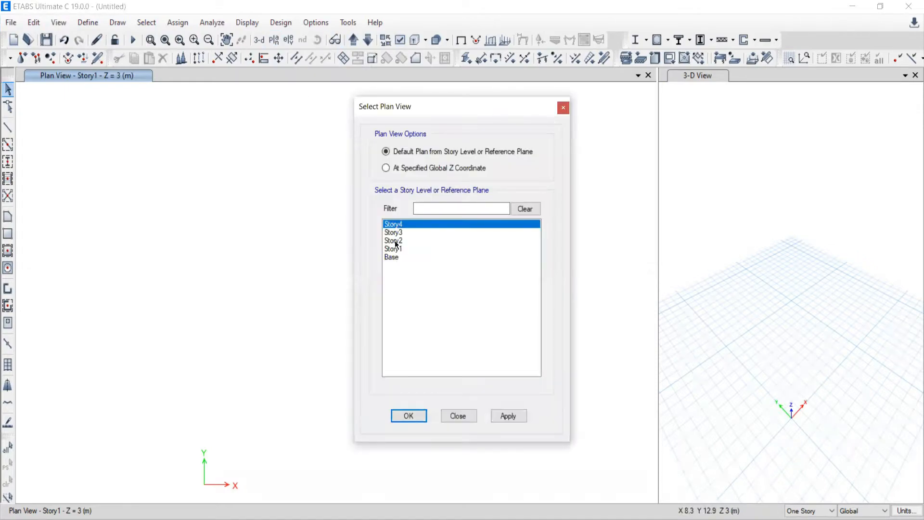
{"action": "left_click", "coordinate": [459, 414]}
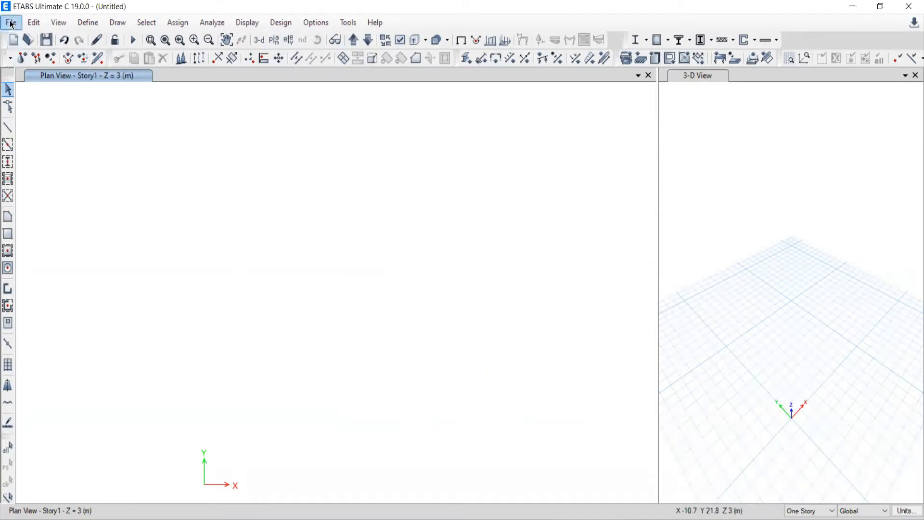
Start a DXF floor plan import using DXF FILE from the ETABS BATCH-10 CAD folder on drive D.
{"action": "left_click", "coordinate": [10, 23]}
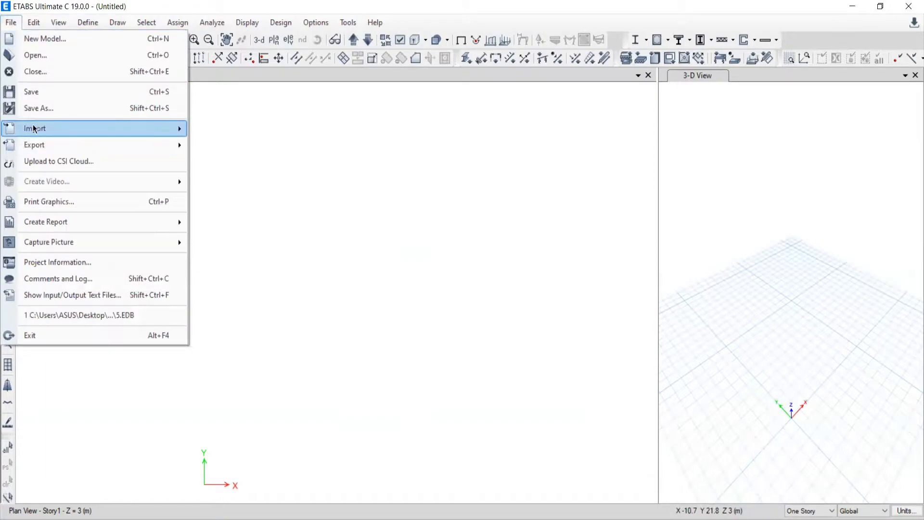
{"action": "mouse_move", "coordinate": [33, 132]}
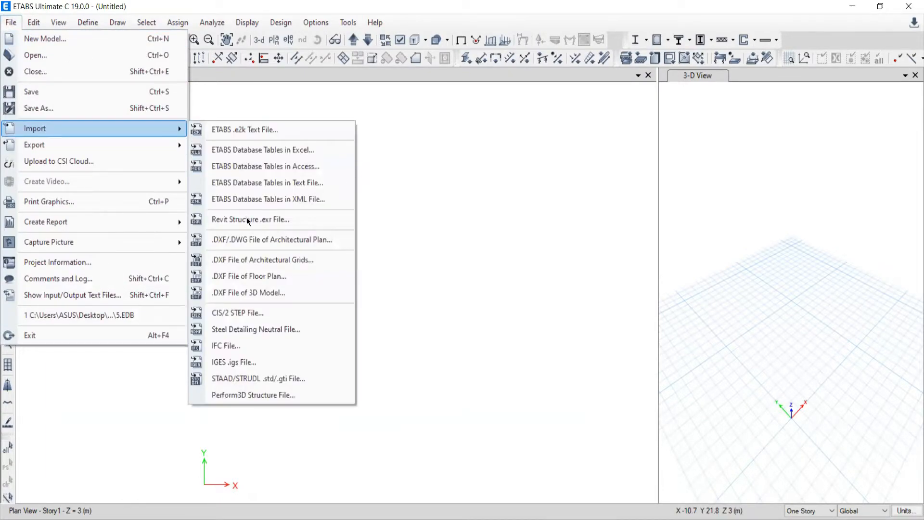
{"action": "left_click", "coordinate": [242, 278]}
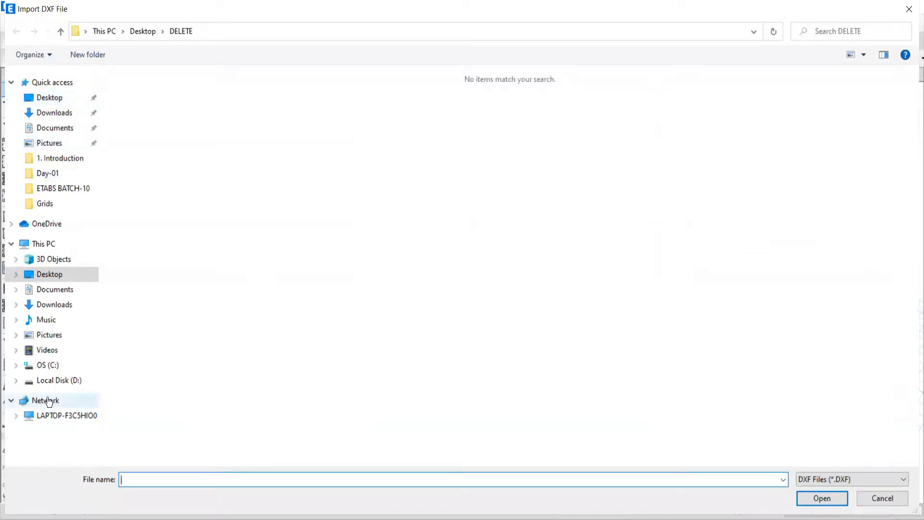
{"action": "left_click", "coordinate": [55, 381]}
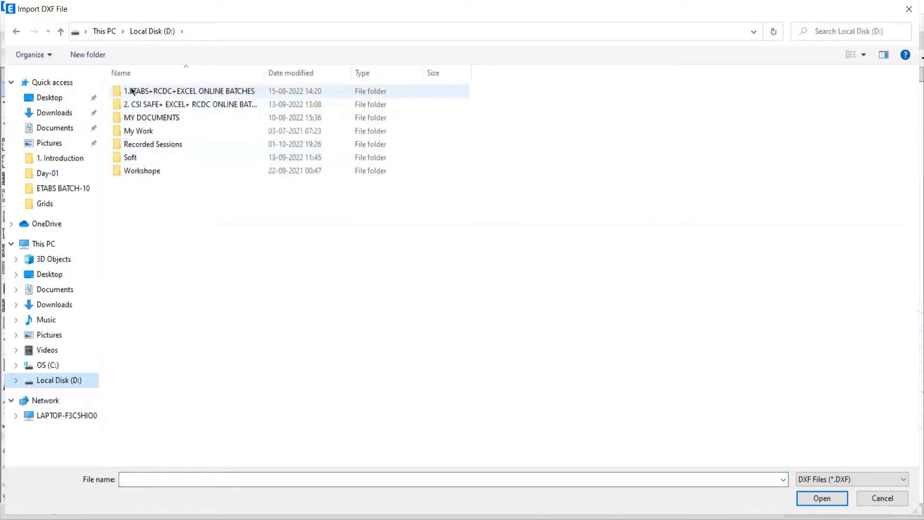
{"action": "double_click", "coordinate": [132, 92]}
{"action": "double_click", "coordinate": [132, 265]}
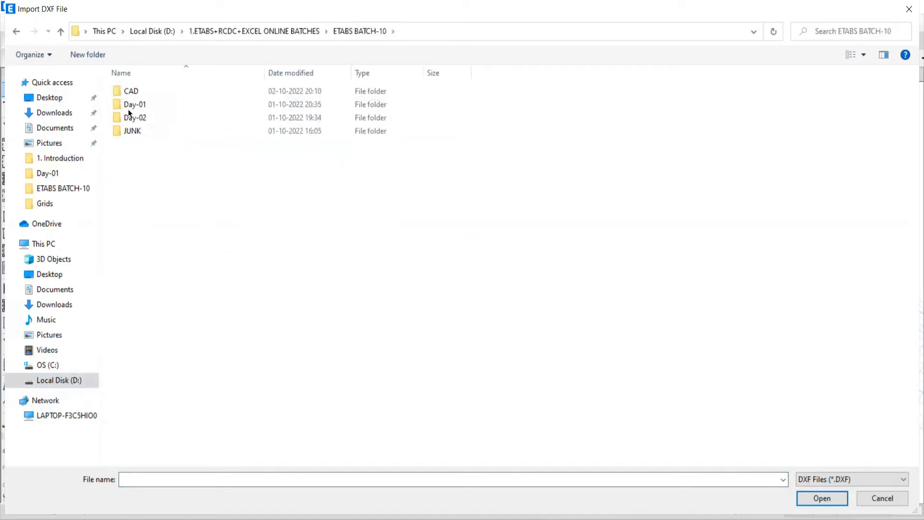
{"action": "double_click", "coordinate": [131, 91]}
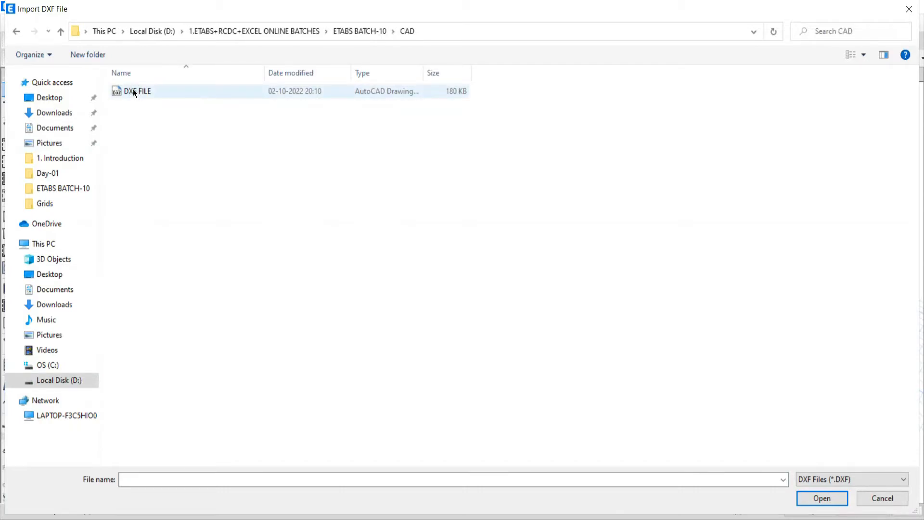
{"action": "double_click", "coordinate": [133, 90]}
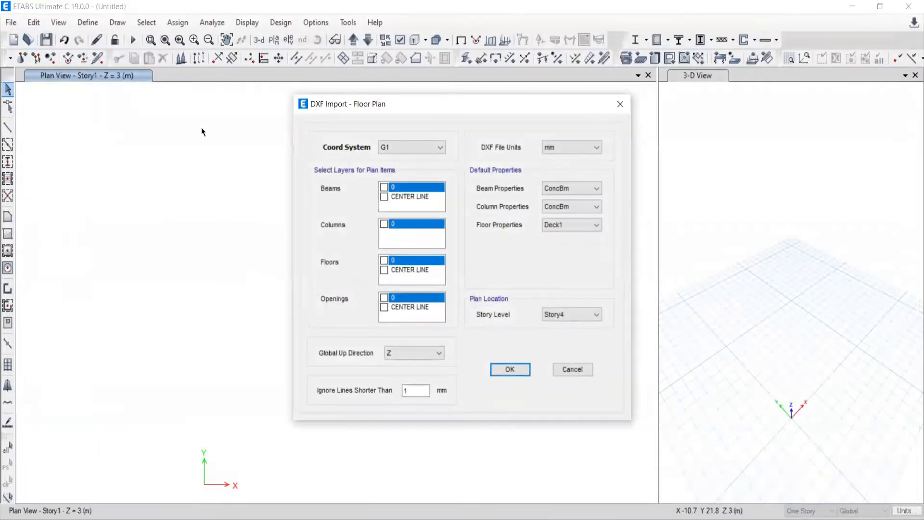
Set the DXF file units to m and assign the CENTER LINE layer to beams in the floor plan import.
{"action": "left_click_drag", "start_coordinate": [439, 111], "coordinate": [343, 106]}
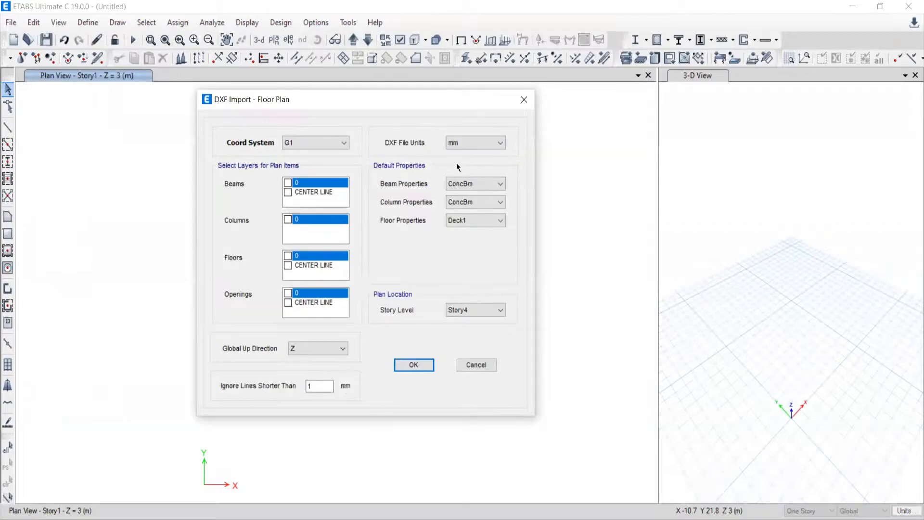
{"action": "left_click_drag", "start_coordinate": [448, 100], "coordinate": [433, 85]}
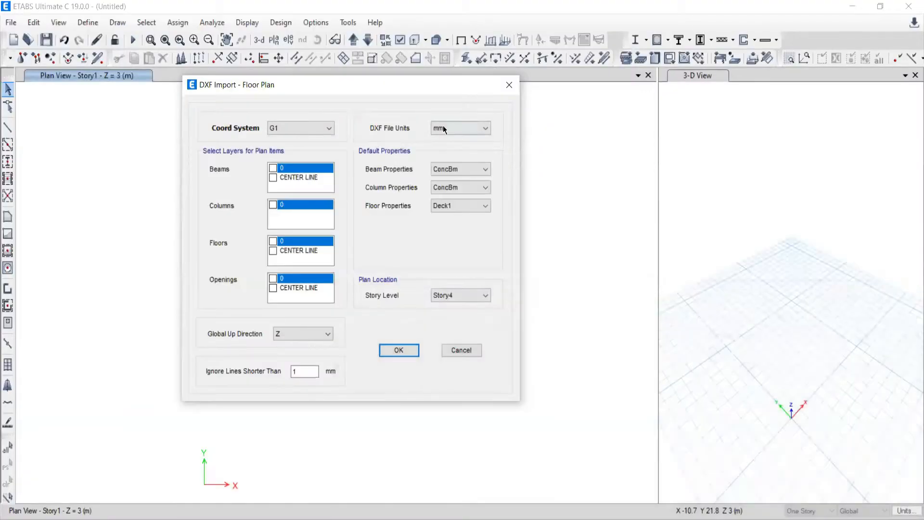
{"action": "left_click", "coordinate": [443, 127]}
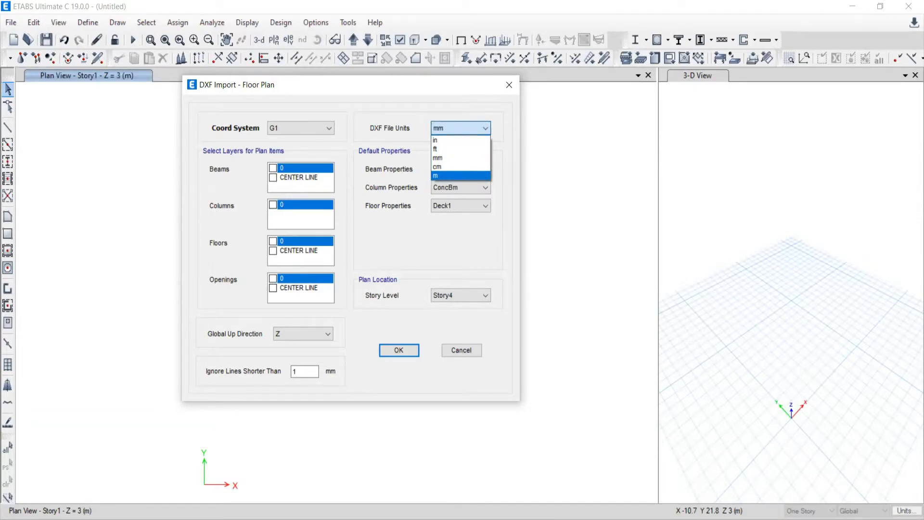
{"action": "mouse_move", "coordinate": [657, 518]}
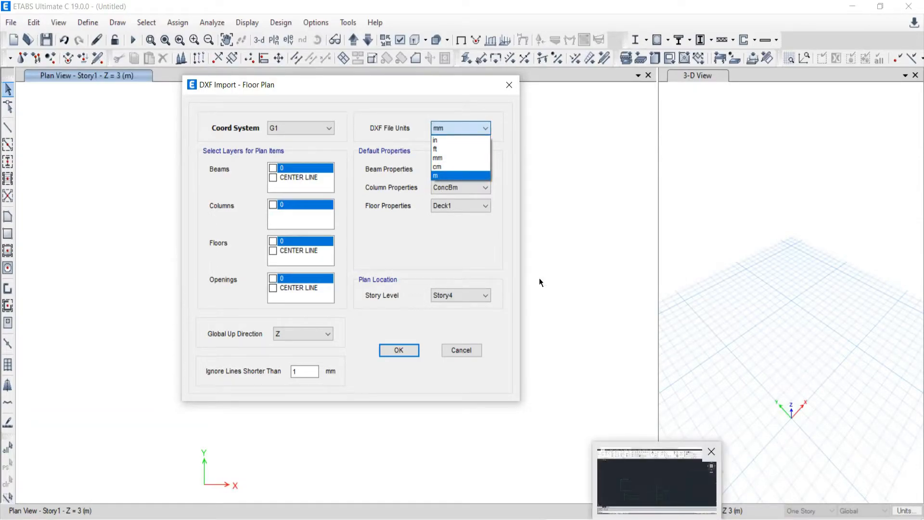
{"action": "left_click", "coordinate": [436, 159]}
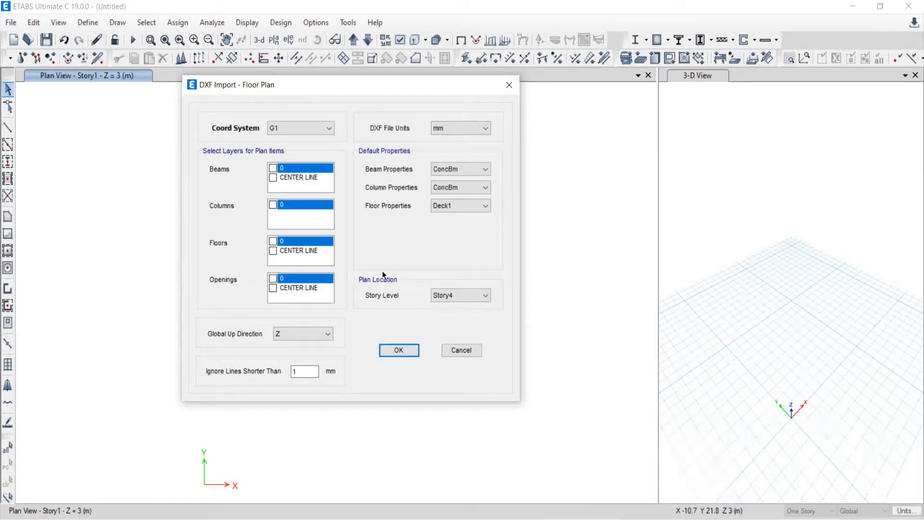
{"action": "left_click", "coordinate": [458, 128]}
{"action": "left_click", "coordinate": [443, 169]}
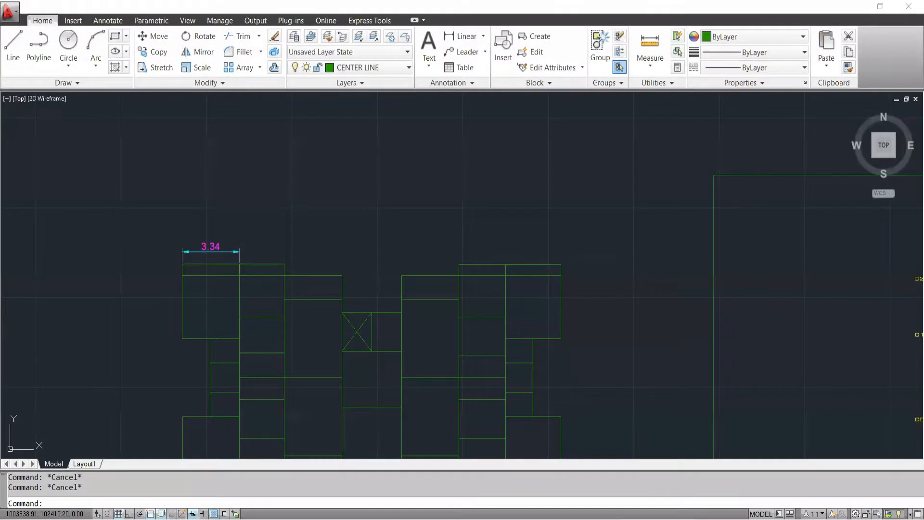
{"action": "middle_click_drag", "start_coordinate": [303, 280], "coordinate": [330, 186]}
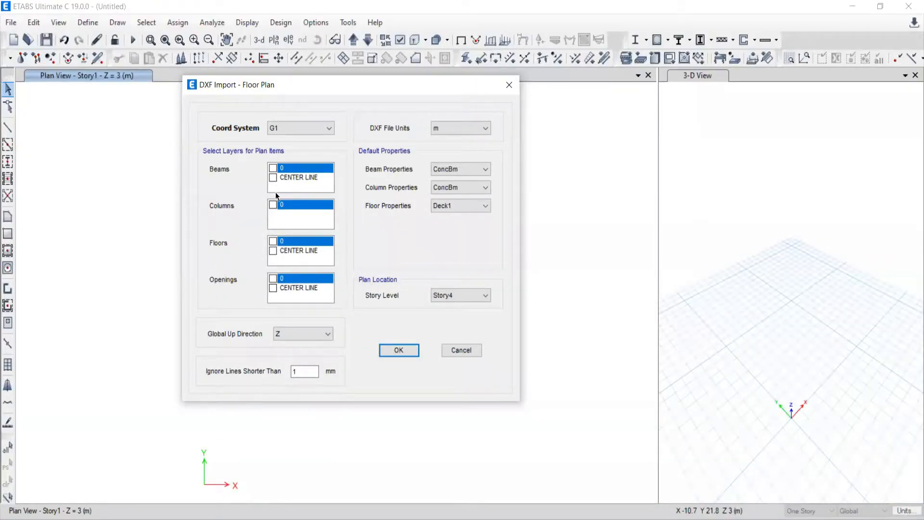
{"action": "left_click", "coordinate": [273, 178]}
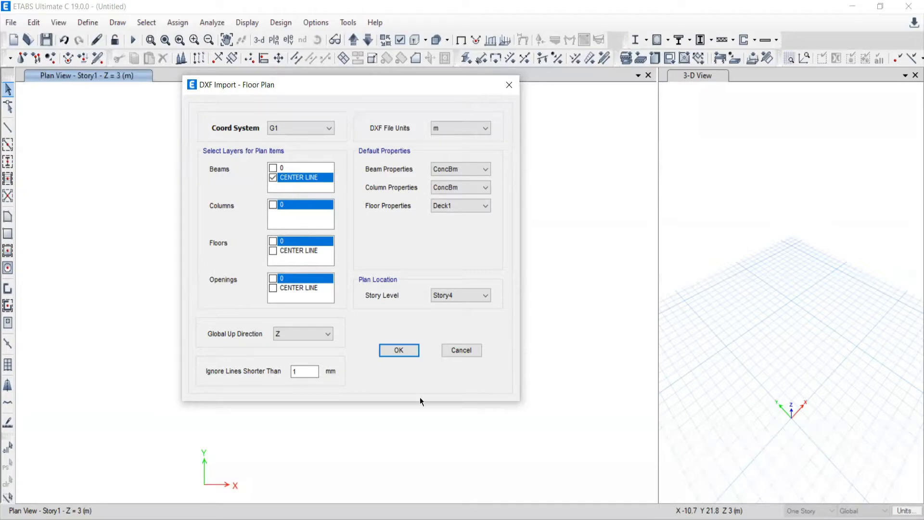
Switch to the AutoCAD drawing, select the vertical centre line at the plan's upper-left edge to inspect it, and return to ETABS.
{"action": "key", "text": "alt+Tab"}
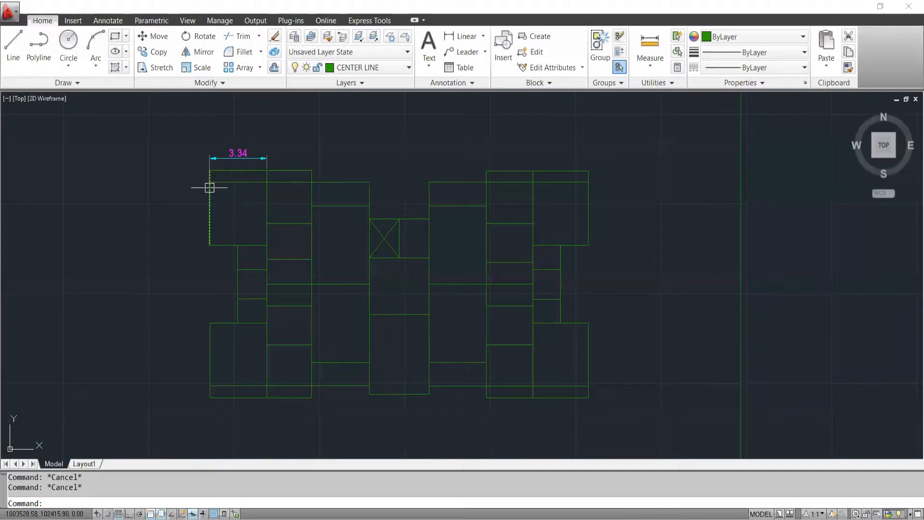
{"action": "scroll", "coordinate": [209, 198], "scroll_direction": "up", "scroll_amount": 3}
{"action": "left_click", "coordinate": [250, 213]}
{"action": "left_click", "coordinate": [169, 240]}
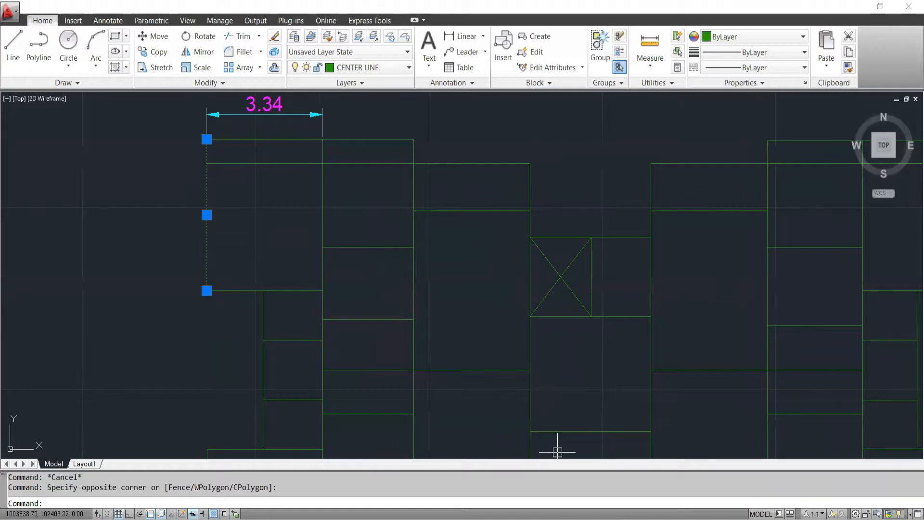
{"action": "key", "text": "alt+Tab"}
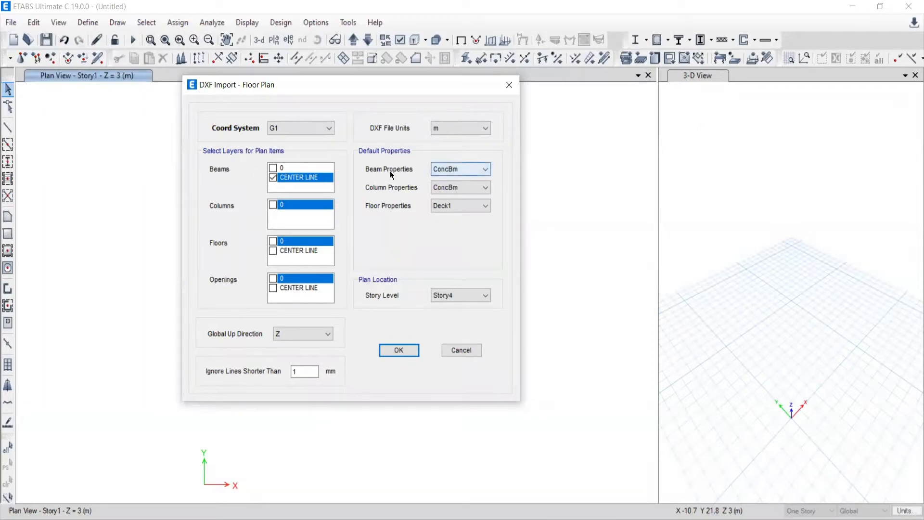
Use ConcBm as the default property for both beams and columns in the DXF floor plan import.
{"action": "left_click", "coordinate": [444, 169]}
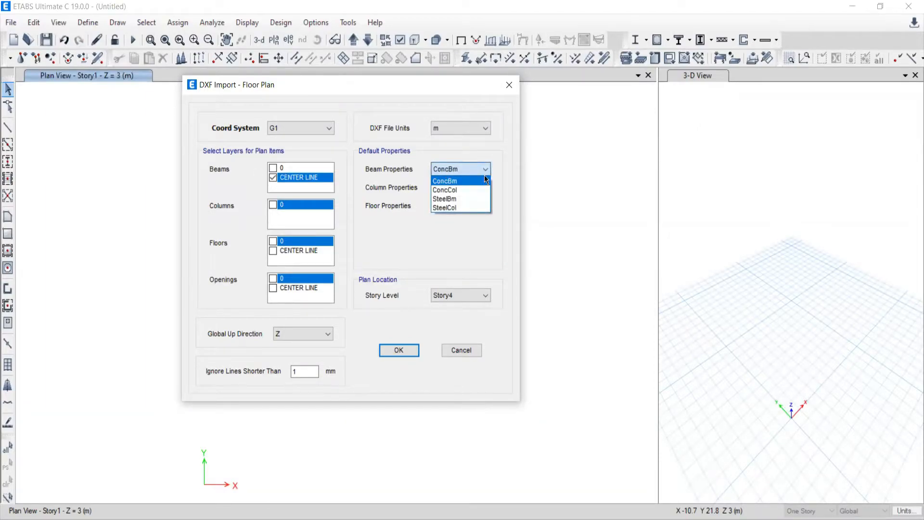
{"action": "left_click", "coordinate": [449, 181]}
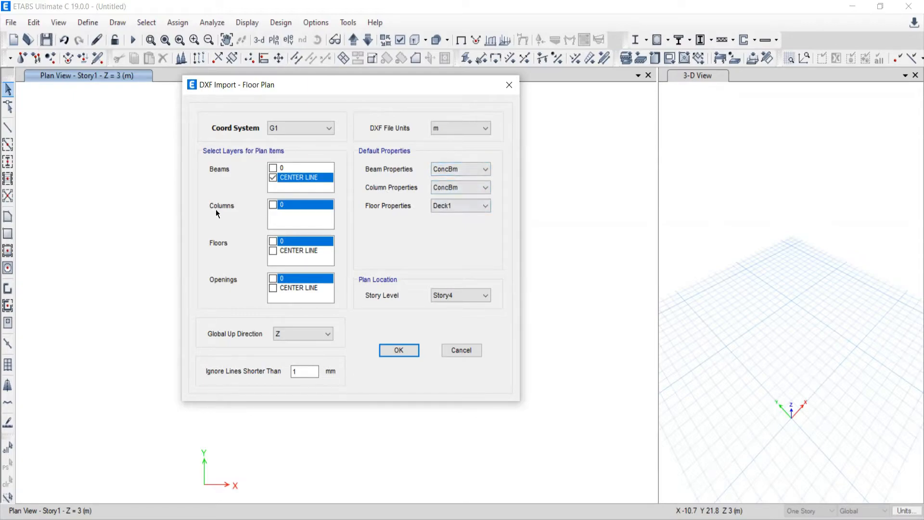
{"action": "left_click", "coordinate": [459, 187]}
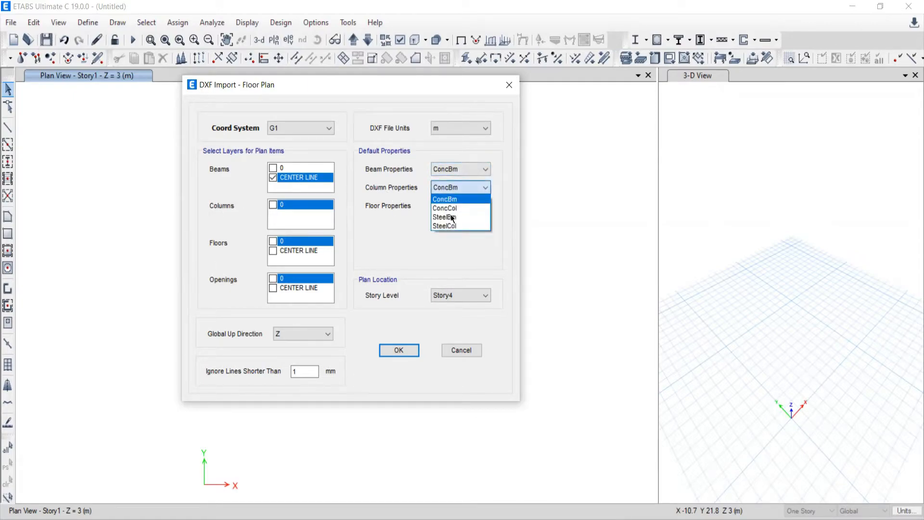
{"action": "left_click", "coordinate": [448, 195]}
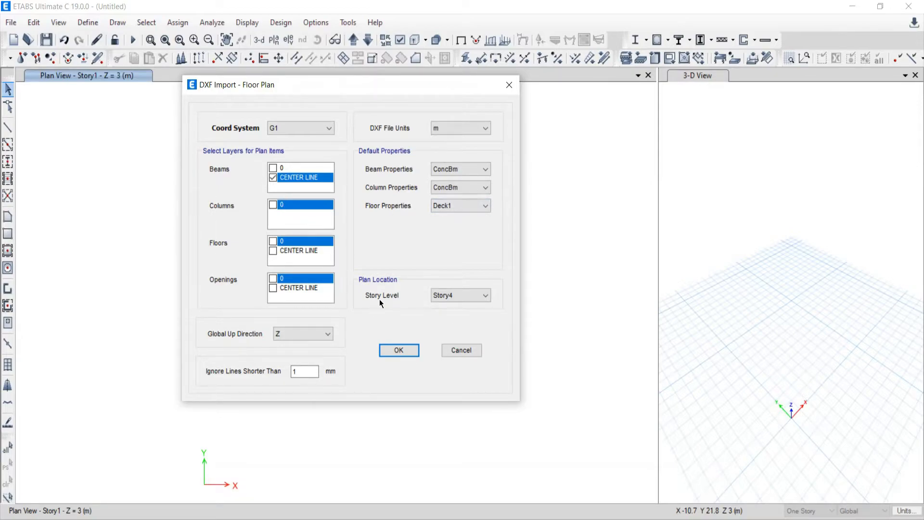
Place the imported floor plan at the Story1 level and accept the DXF import settings.
{"action": "left_click", "coordinate": [458, 299]}
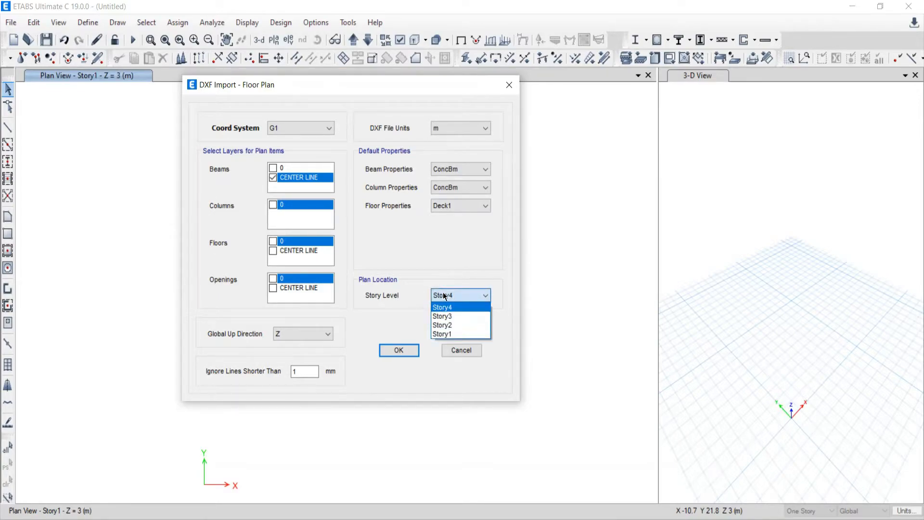
{"action": "key", "text": "Up"}
{"action": "key", "text": "Up"}
{"action": "key", "text": "Up"}
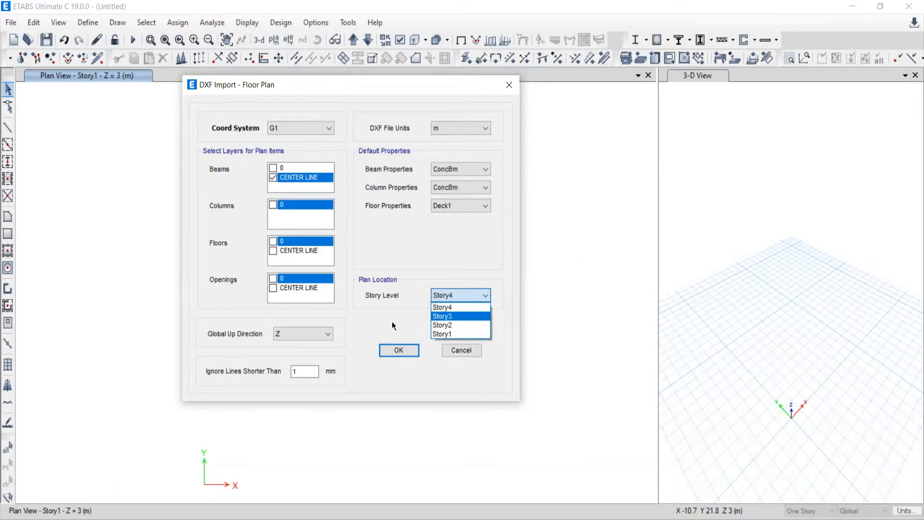
{"action": "left_click", "coordinate": [446, 334]}
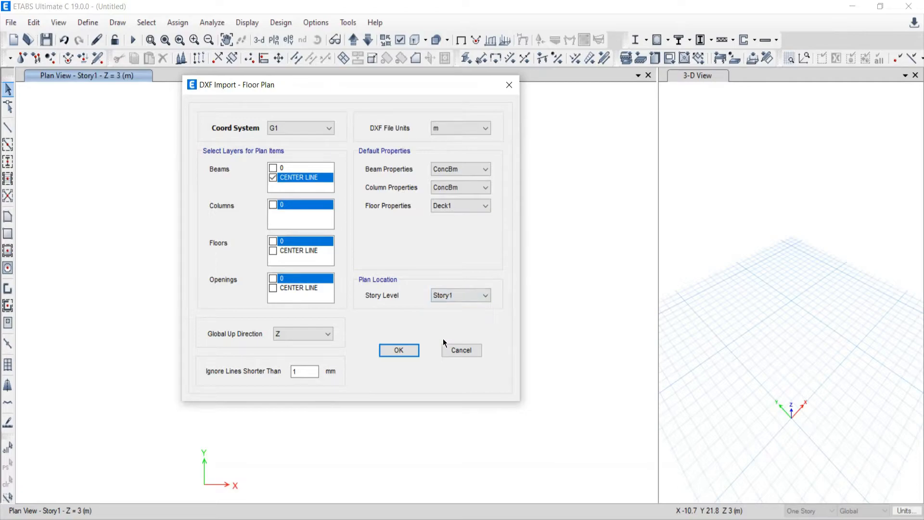
{"action": "left_click", "coordinate": [395, 348]}
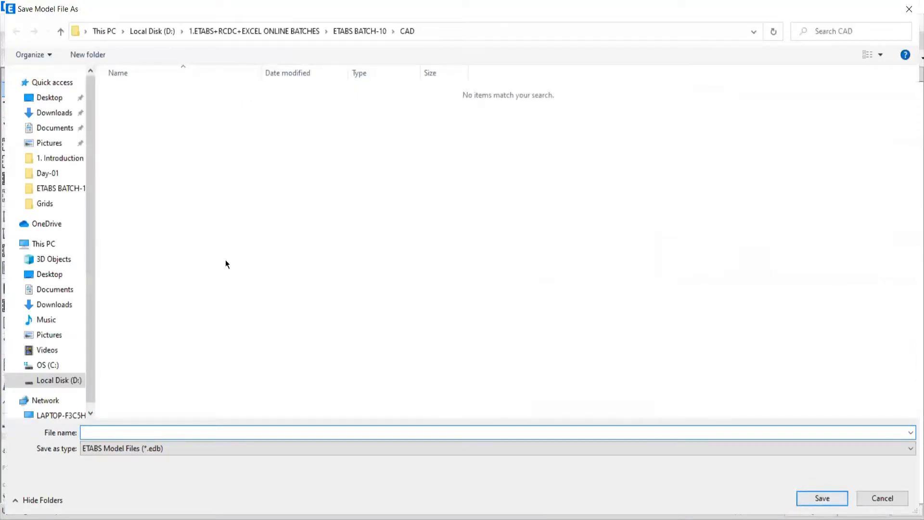
Save the model file as 1 in the CAD folder of ETABS BATCH-10 on drive D.
{"action": "left_click", "coordinate": [57, 97]}
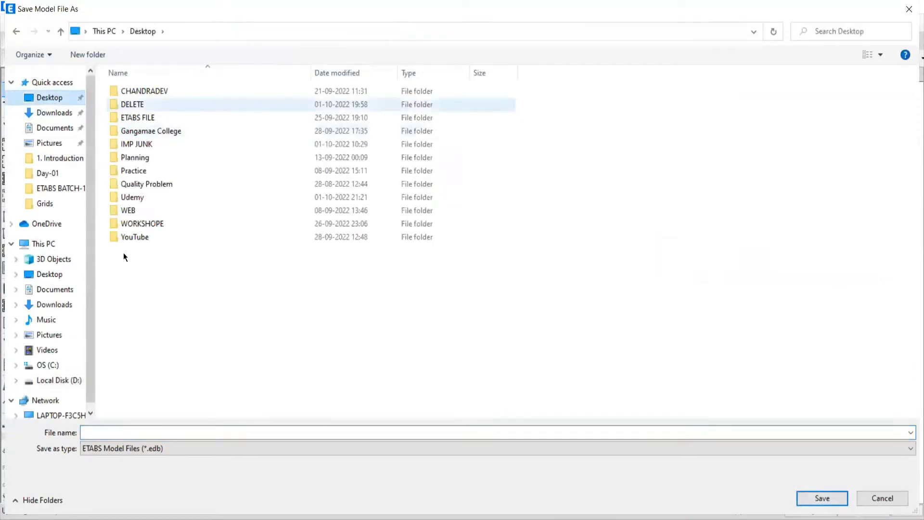
{"action": "left_click", "coordinate": [56, 381]}
{"action": "double_click", "coordinate": [154, 90]}
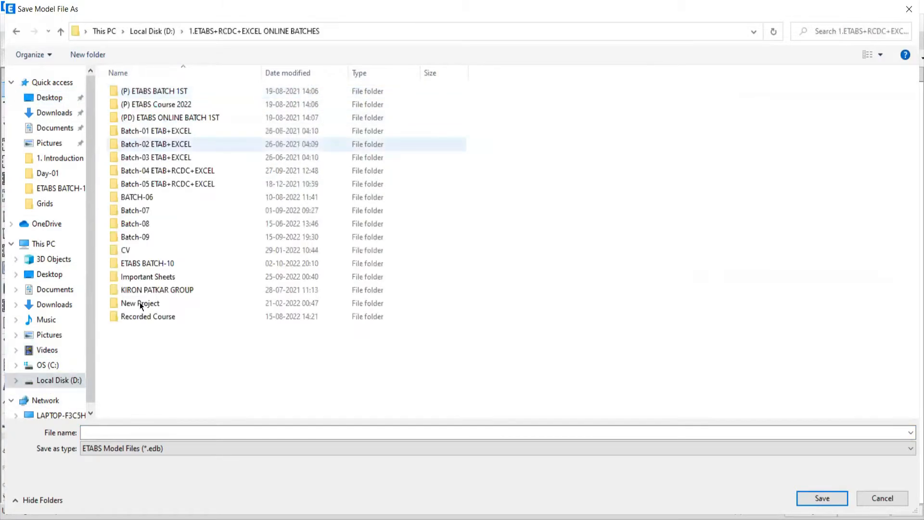
{"action": "double_click", "coordinate": [130, 265]}
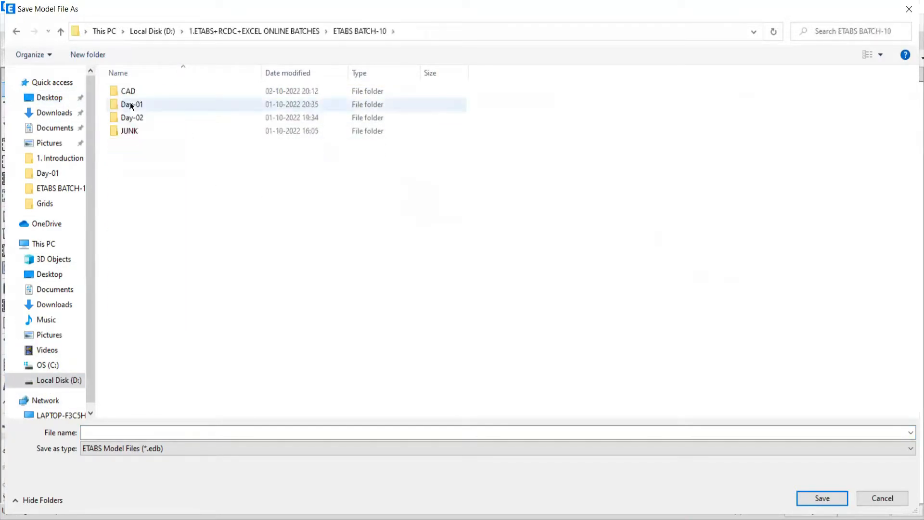
{"action": "double_click", "coordinate": [127, 91]}
{"action": "left_click", "coordinate": [127, 435]}
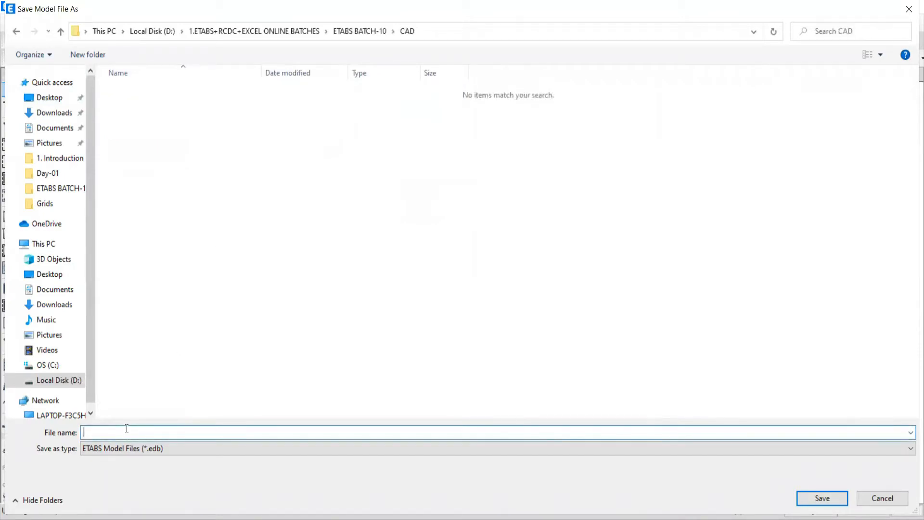
{"action": "type", "text": "1"}
{"action": "left_click", "coordinate": [818, 501]}
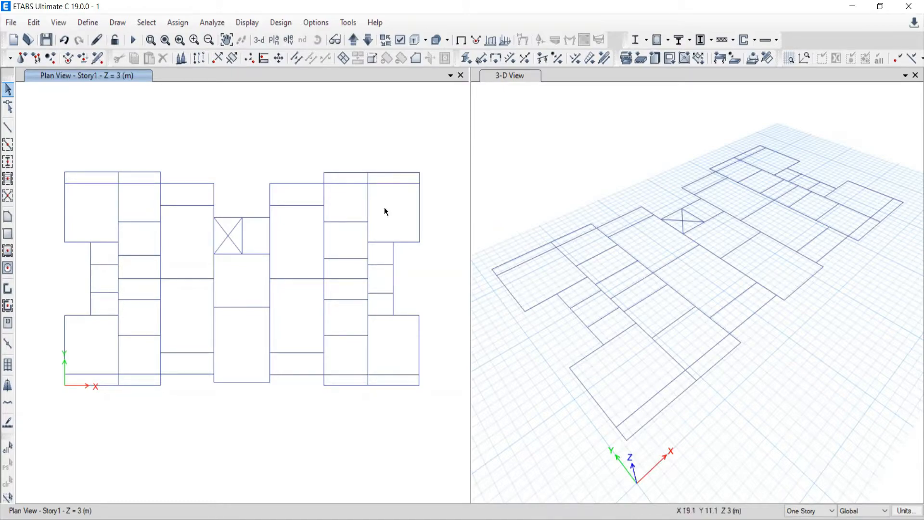
Widen the Story1 plan view relative to the 3-D view to enlarge the imported plan.
{"action": "left_click_drag", "start_coordinate": [472, 222], "coordinate": [650, 219]}
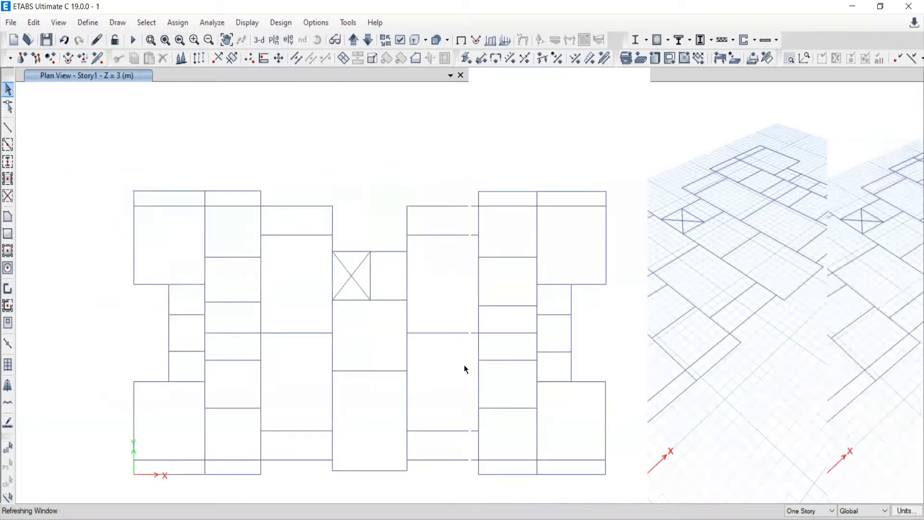
{"action": "left_click", "coordinate": [480, 294]}
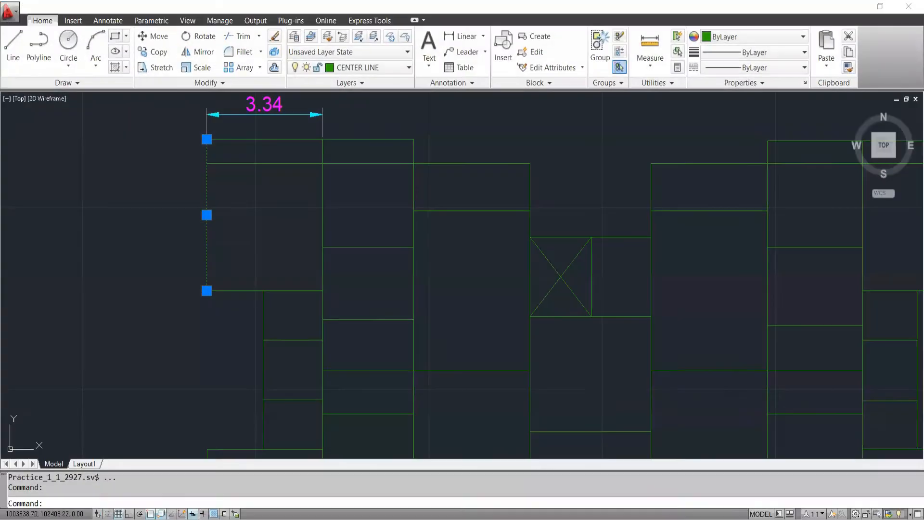
Switch to the AutoCAD drawing, clear the selected centre line, and examine the upper-left part of the centre-line plan.
{"action": "scroll", "coordinate": [559, 272], "scroll_direction": "down", "scroll_amount": 3}
{"action": "scroll", "coordinate": [559, 272], "scroll_direction": "up", "scroll_amount": 5}
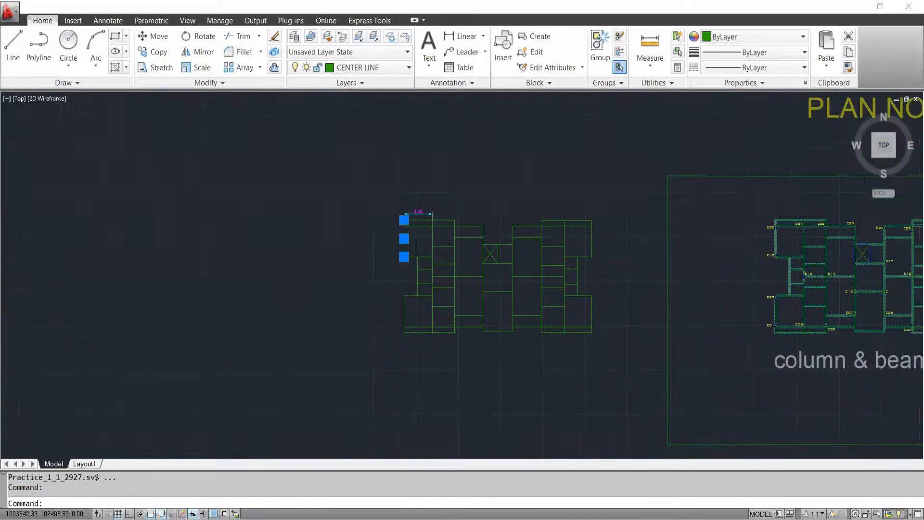
{"action": "key", "text": "Escape"}
{"action": "middle_click_drag", "start_coordinate": [494, 268], "coordinate": [434, 262]}
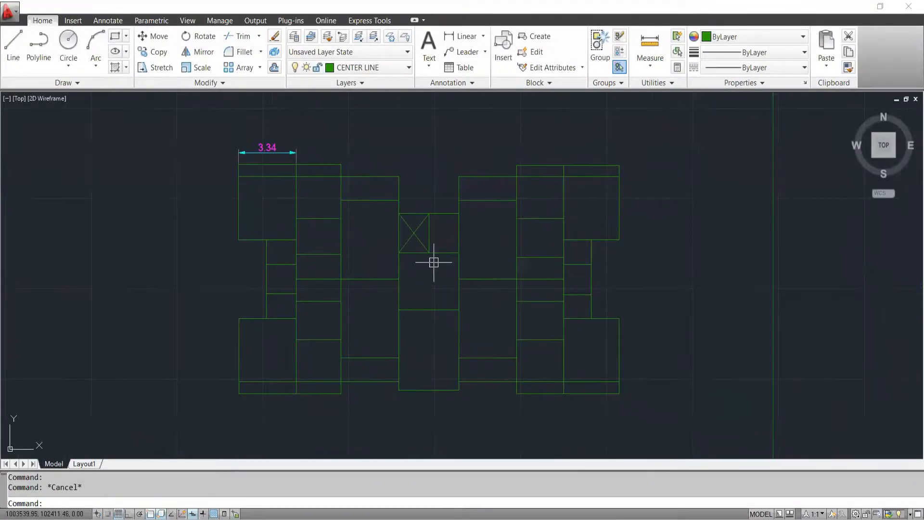
{"action": "scroll", "coordinate": [244, 183], "scroll_direction": "up", "scroll_amount": 4}
{"action": "middle_click_drag", "start_coordinate": [370, 142], "coordinate": [364, 199]}
{"action": "scroll", "coordinate": [363, 200], "scroll_direction": "up", "scroll_amount": 3}
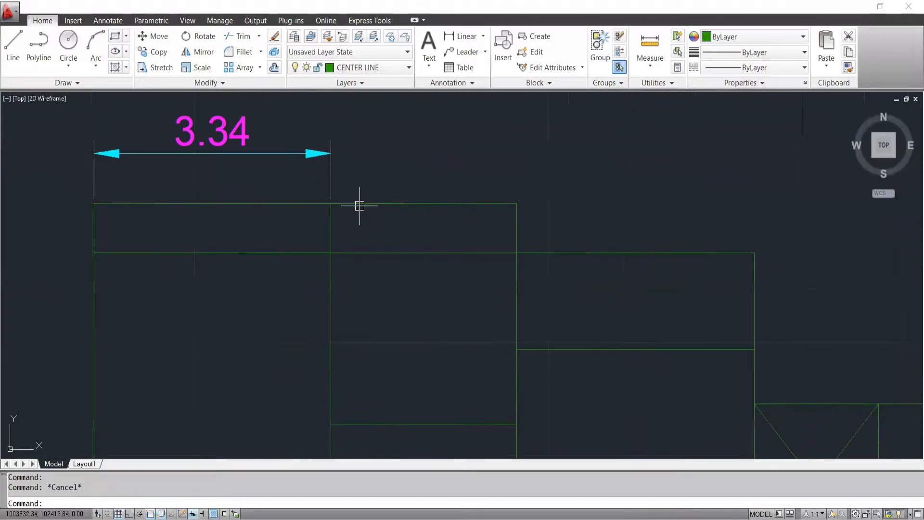
Examine the centre lines around the junction at the inner end of the 3.34 dimension, clearing each trial selection.
{"action": "scroll", "coordinate": [327, 210], "scroll_direction": "up", "scroll_amount": 3}
{"action": "left_click", "coordinate": [384, 237]}
{"action": "left_click", "coordinate": [388, 239]}
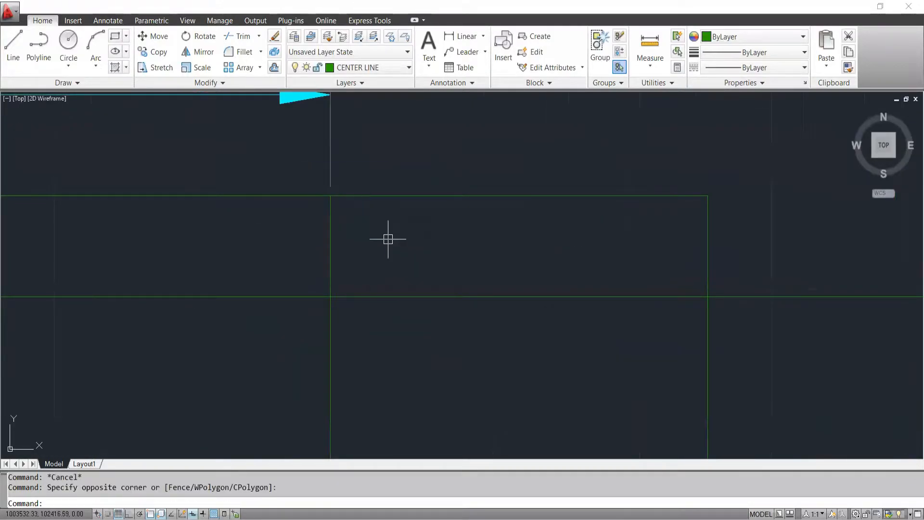
{"action": "key", "text": "Escape"}
{"action": "left_click", "coordinate": [417, 216]}
{"action": "left_click", "coordinate": [407, 170]}
{"action": "key", "text": "Escape"}
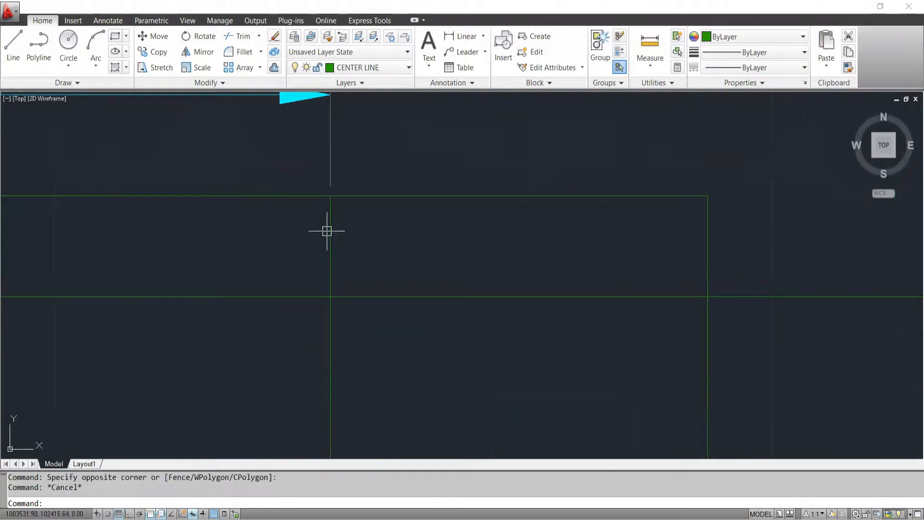
{"action": "scroll", "coordinate": [308, 231], "scroll_direction": "down", "scroll_amount": 3}
{"action": "left_click", "coordinate": [446, 251]}
{"action": "left_click", "coordinate": [295, 209]}
{"action": "key", "text": "Escape"}
Select the vertical centre line at the plan's upper-left edge to check its extent, clear it, and view the whole plan.
{"action": "scroll", "coordinate": [207, 266], "scroll_direction": "up", "scroll_amount": 2}
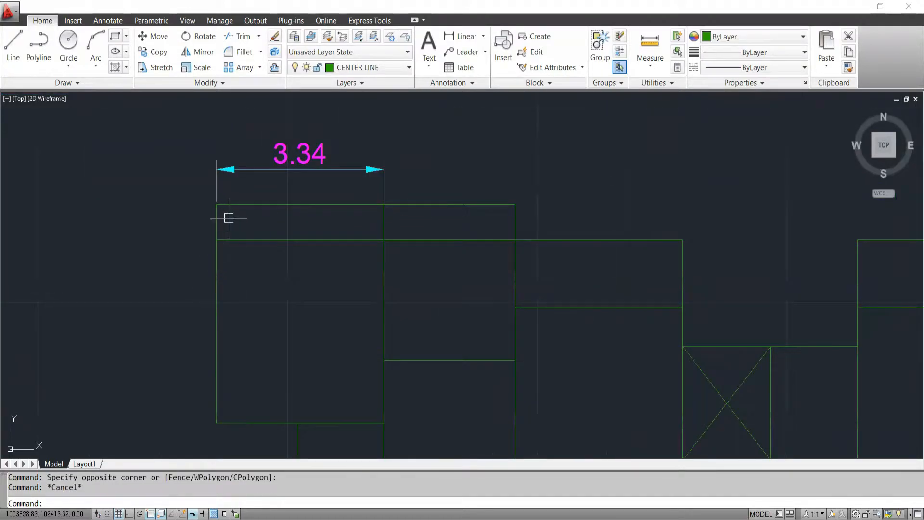
{"action": "scroll", "coordinate": [201, 239], "scroll_direction": "up", "scroll_amount": 3}
{"action": "left_click", "coordinate": [208, 213]}
{"action": "left_click", "coordinate": [187, 226]}
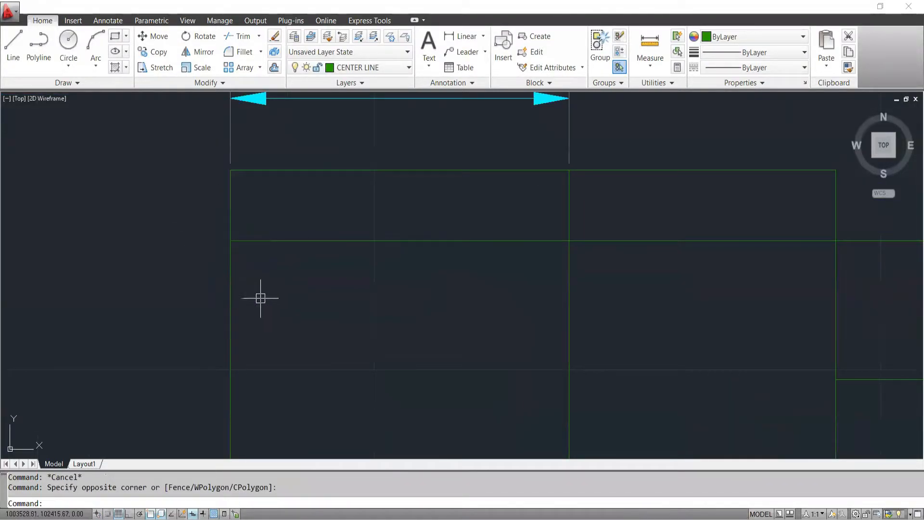
{"action": "left_click", "coordinate": [276, 291]}
{"action": "left_click", "coordinate": [103, 363]}
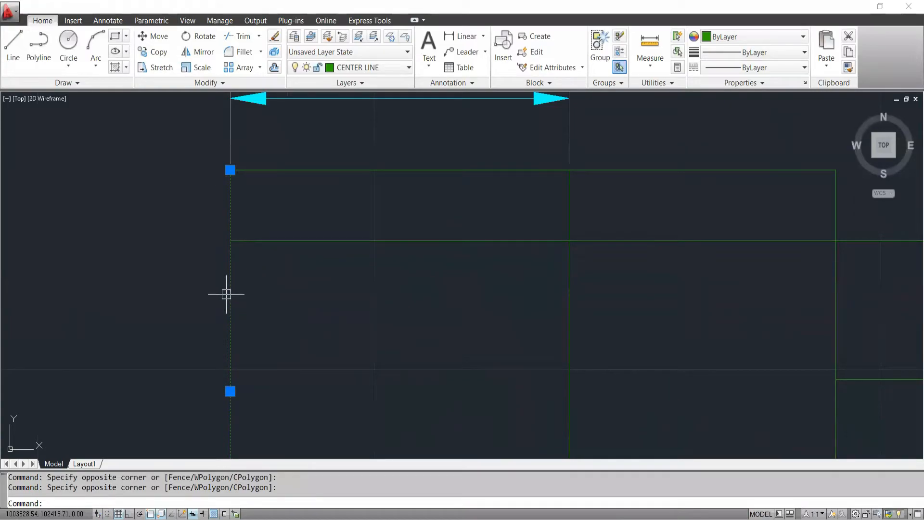
{"action": "key", "text": "Escape"}
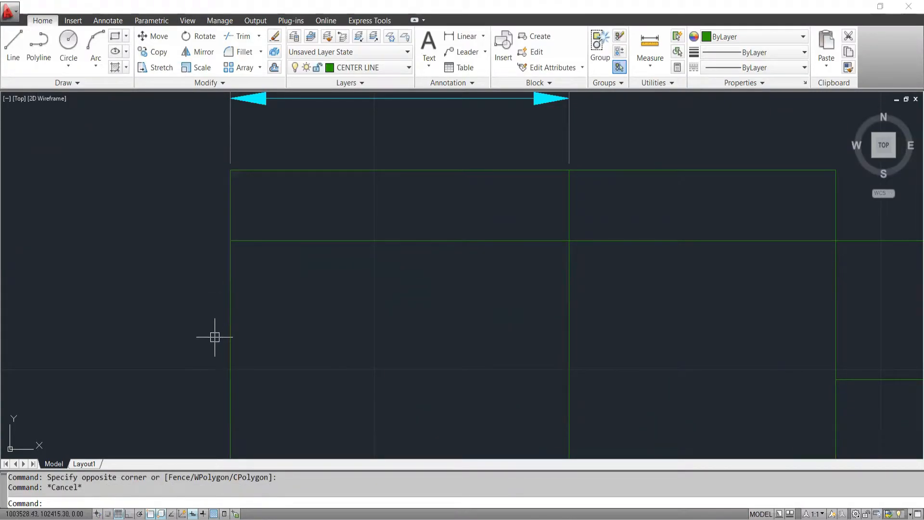
{"action": "scroll", "coordinate": [479, 318], "scroll_direction": "down", "scroll_amount": 4}
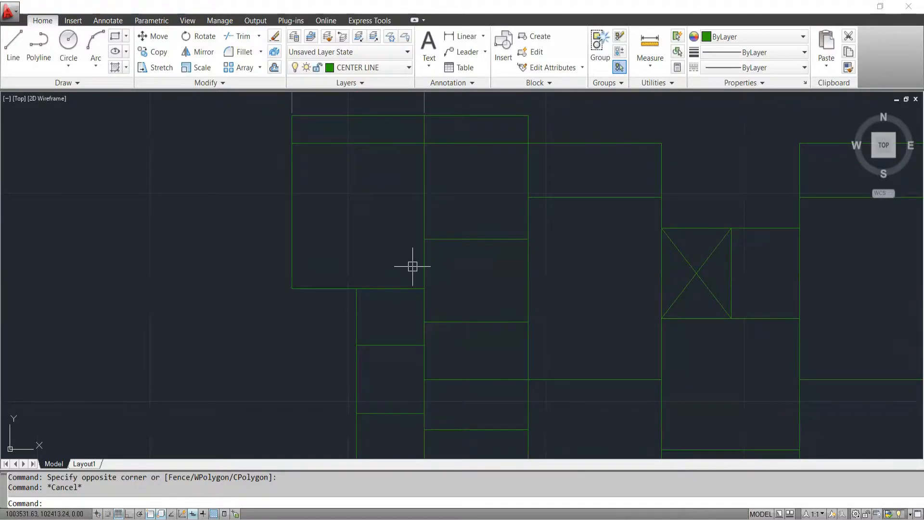
{"action": "scroll", "coordinate": [466, 350], "scroll_direction": "down", "scroll_amount": 2}
{"action": "scroll", "coordinate": [712, 274], "scroll_direction": "down", "scroll_amount": 4}
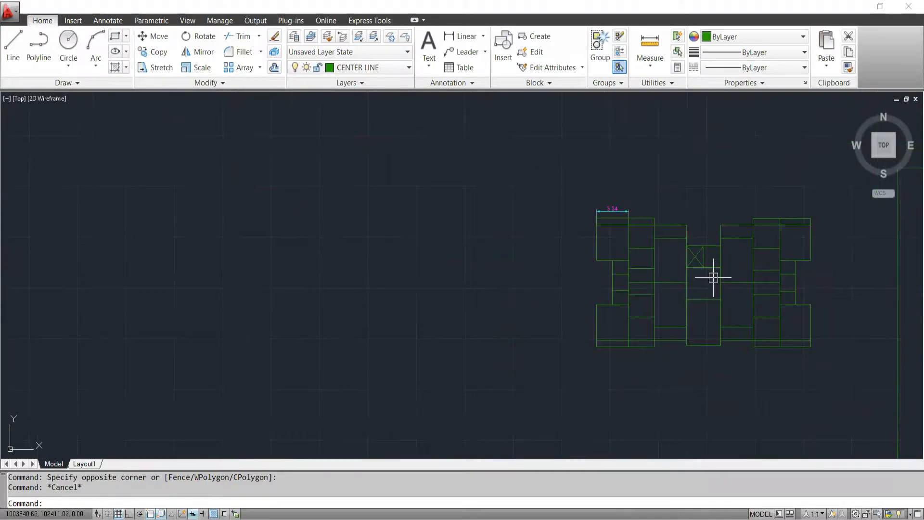
Examine the outermost vertical centre line of the upper-left room and where the horizontal centre lines meet it.
{"action": "scroll", "coordinate": [413, 217], "scroll_direction": "up", "scroll_amount": 5}
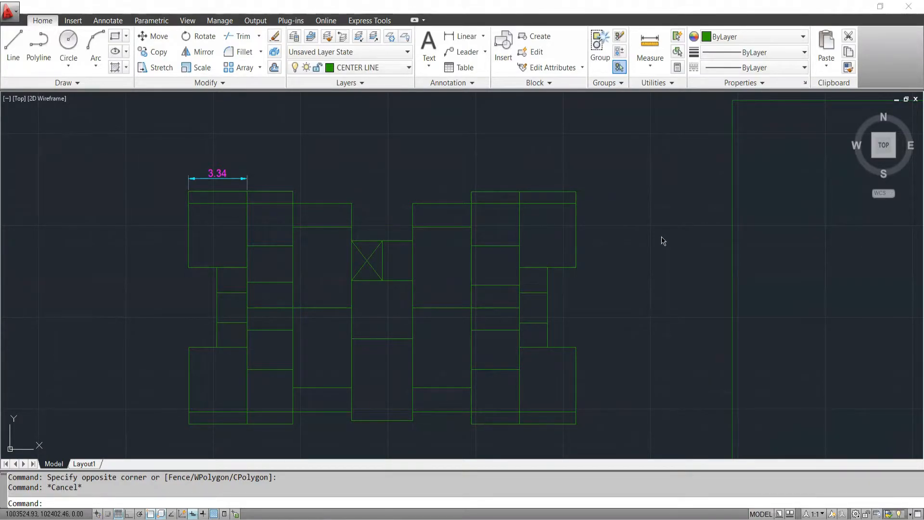
{"action": "middle_click_drag", "start_coordinate": [556, 392], "coordinate": [586, 335]}
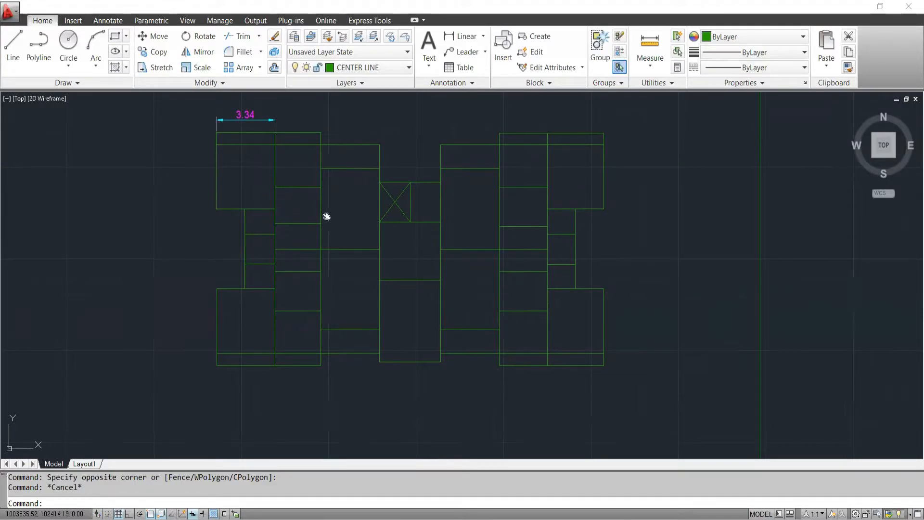
{"action": "middle_click_drag", "start_coordinate": [324, 215], "coordinate": [308, 238]}
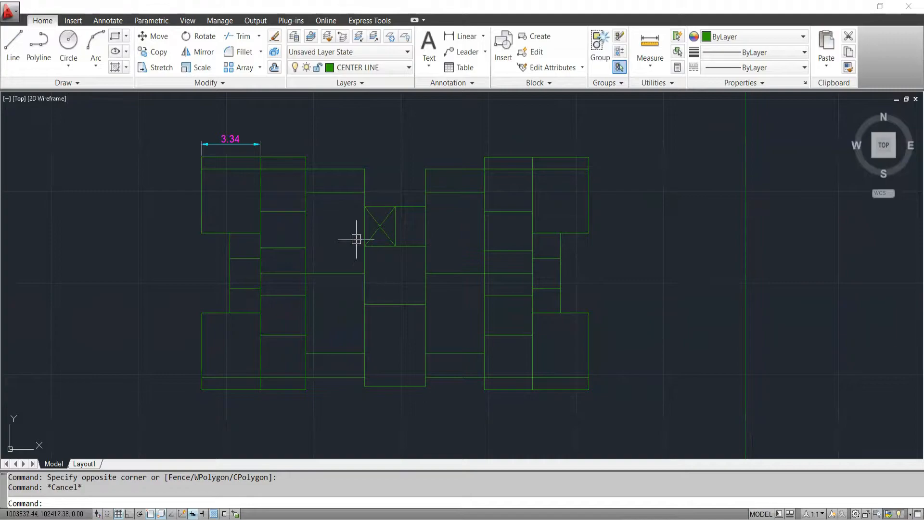
{"action": "left_click", "coordinate": [222, 189]}
{"action": "left_click", "coordinate": [151, 208]}
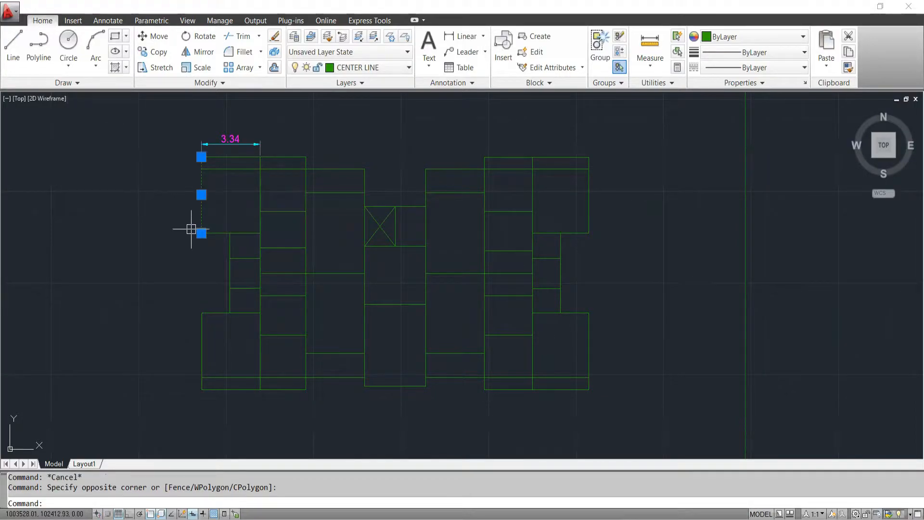
{"action": "scroll", "coordinate": [223, 181], "scroll_direction": "up", "scroll_amount": 3}
{"action": "scroll", "coordinate": [174, 145], "scroll_direction": "up", "scroll_amount": 3}
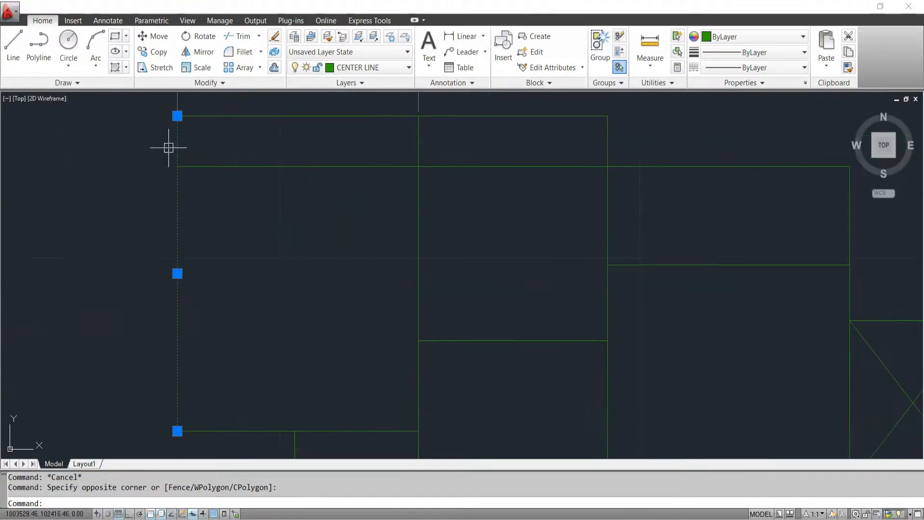
{"action": "scroll", "coordinate": [195, 149], "scroll_direction": "down", "scroll_amount": 4}
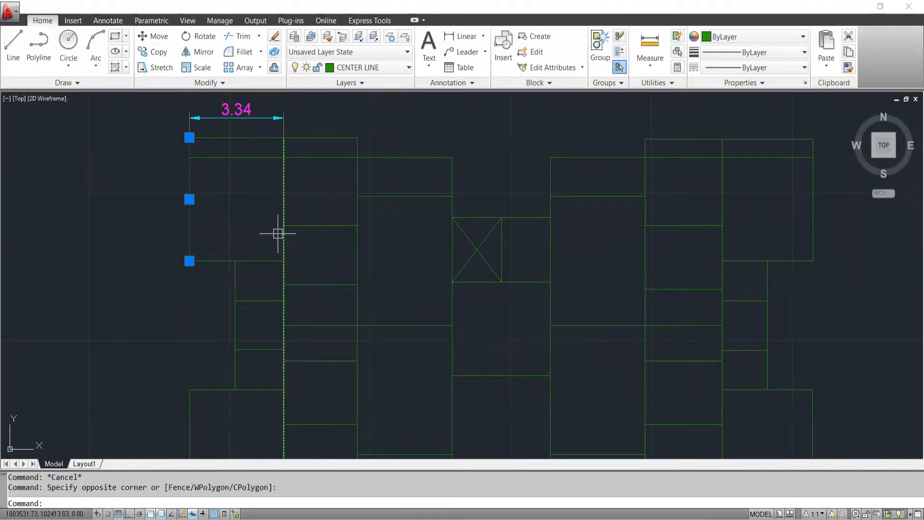
{"action": "key", "text": "Escape"}
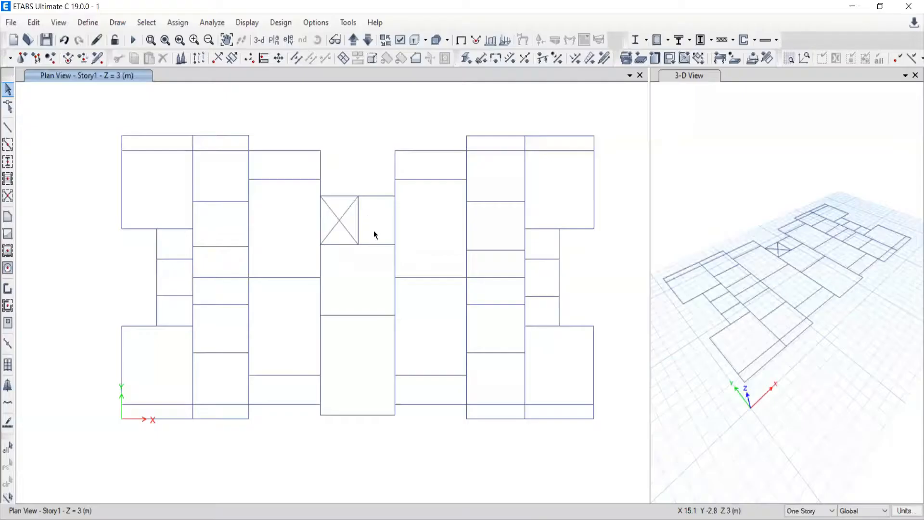
Switch to ETABS and select the outer vertical frame of the upper-left room to inspect its junctions with the horizontal frames.
{"action": "middle_click_drag", "start_coordinate": [127, 167], "coordinate": [218, 200]}
{"action": "left_click", "coordinate": [216, 202]}
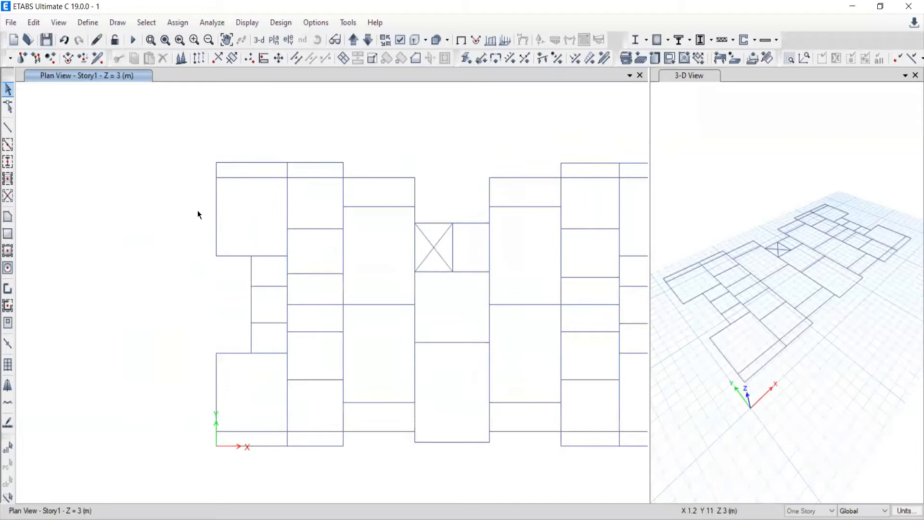
{"action": "scroll", "coordinate": [205, 165], "scroll_direction": "up", "scroll_amount": 8}
{"action": "scroll", "coordinate": [356, 244], "scroll_direction": "down", "scroll_amount": 2}
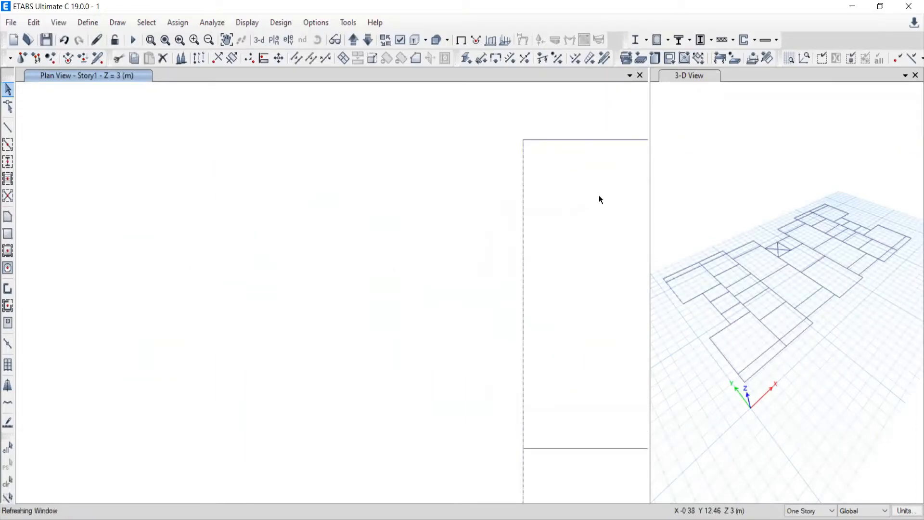
{"action": "scroll", "coordinate": [568, 214], "scroll_direction": "down", "scroll_amount": 5}
{"action": "middle_click_drag", "start_coordinate": [641, 292], "coordinate": [410, 254]}
{"action": "scroll", "coordinate": [340, 217], "scroll_direction": "up", "scroll_amount": 3}
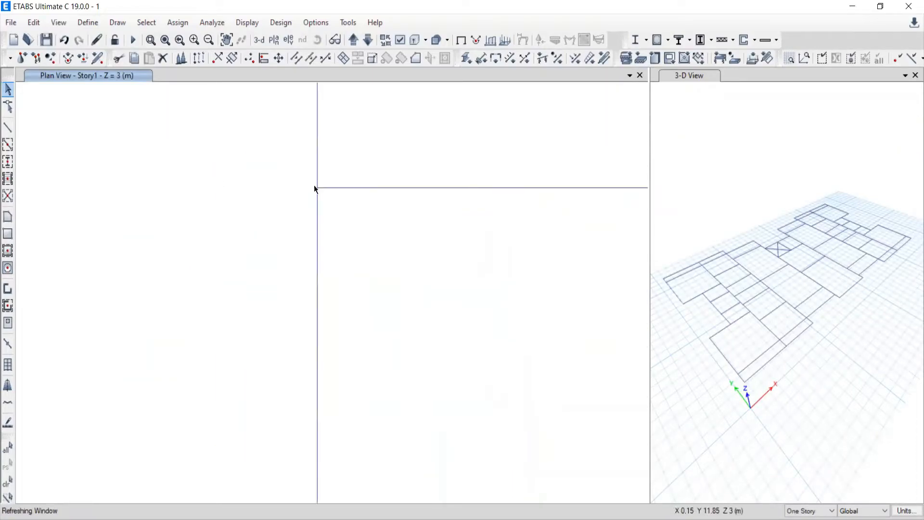
{"action": "middle_click_drag", "start_coordinate": [316, 137], "coordinate": [294, 192]}
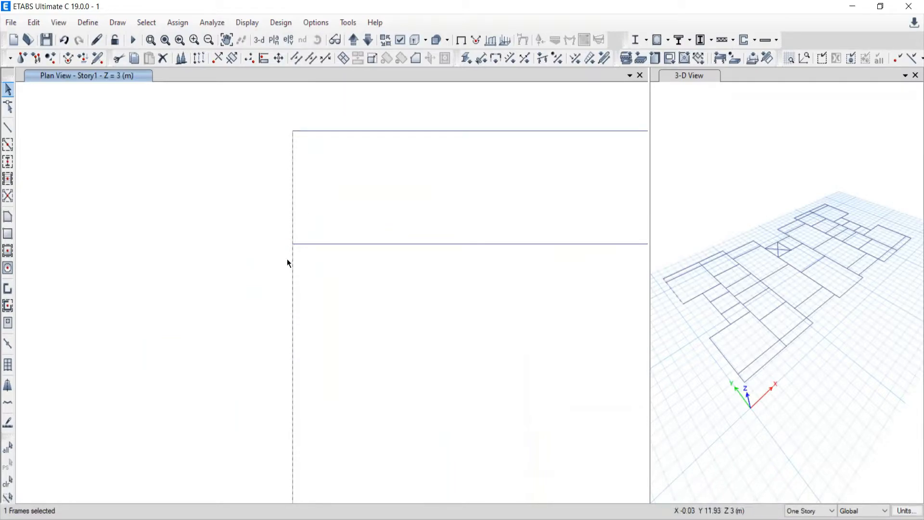
{"action": "scroll", "coordinate": [289, 265], "scroll_direction": "down", "scroll_amount": 3}
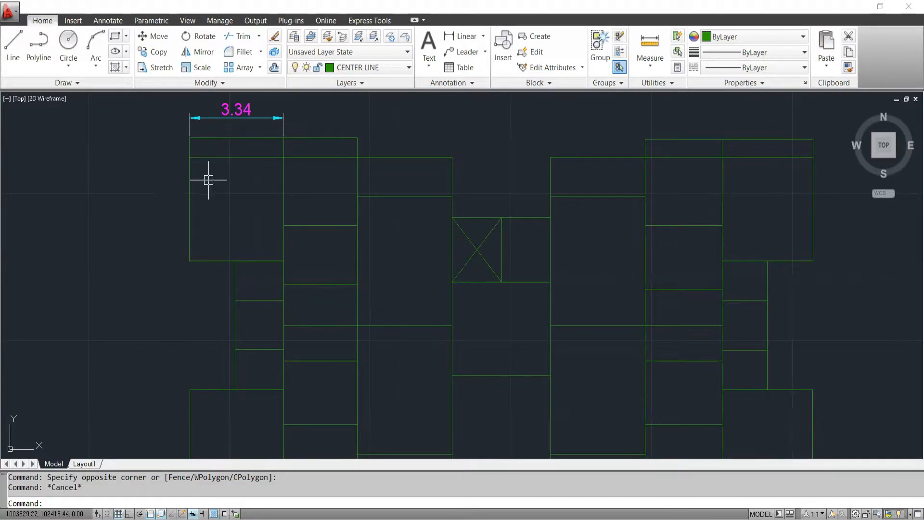
Review the full centre-line plan in AutoCAD against the Story1 plan in ETABS and clear the frame selection.
{"action": "middle_click_drag", "start_coordinate": [531, 346], "coordinate": [460, 254]}
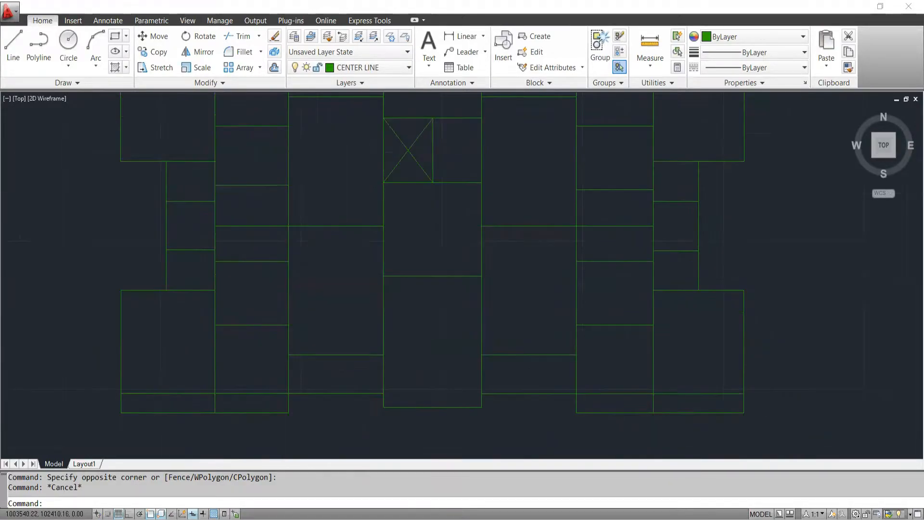
{"action": "scroll", "coordinate": [408, 205], "scroll_direction": "down", "scroll_amount": 1}
{"action": "middle_click_drag", "start_coordinate": [407, 212], "coordinate": [396, 254]}
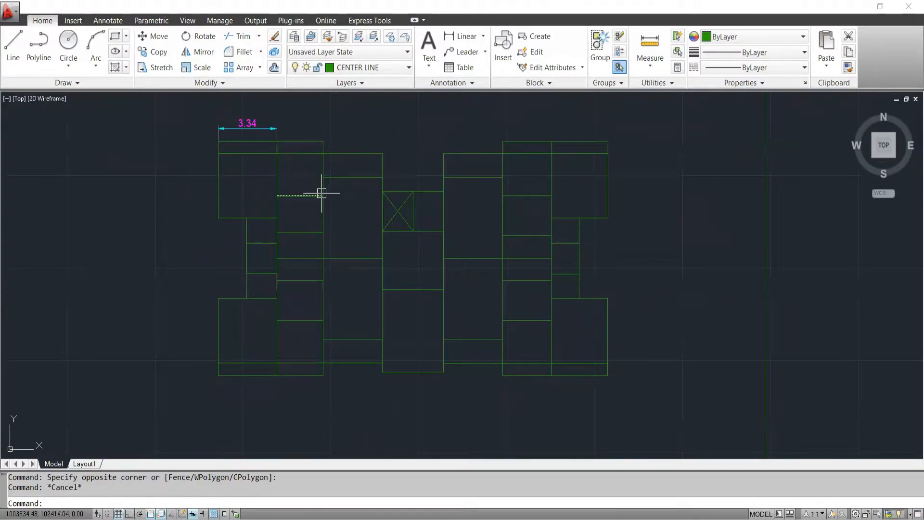
{"action": "mouse_move", "coordinate": [321, 193]}
{"action": "key", "text": "alt+Tab"}
{"action": "scroll", "coordinate": [442, 326], "scroll_direction": "down", "scroll_amount": 6}
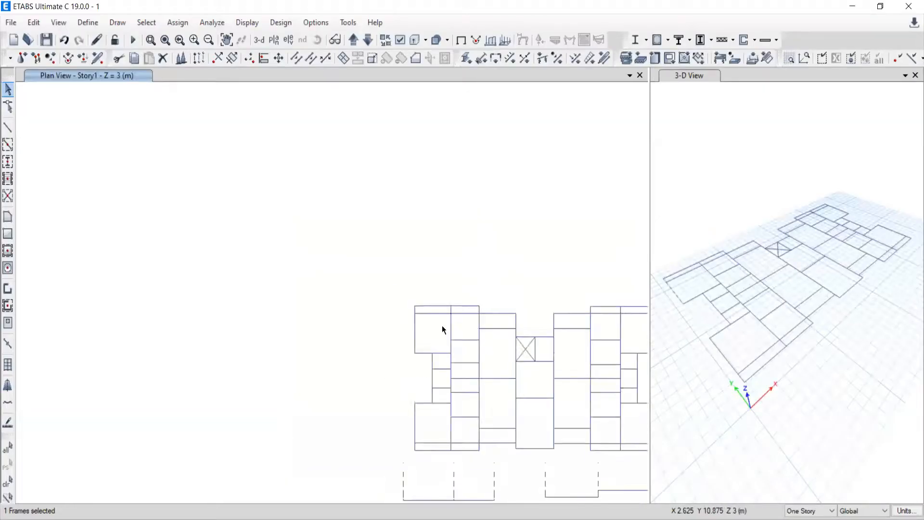
{"action": "middle_click_drag", "start_coordinate": [519, 358], "coordinate": [399, 287]}
{"action": "scroll", "coordinate": [398, 285], "scroll_direction": "up", "scroll_amount": 3}
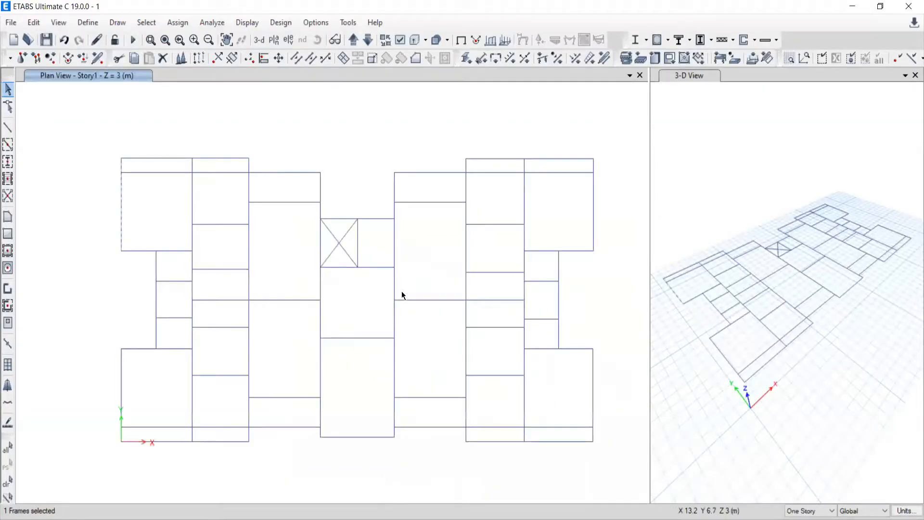
{"action": "scroll", "coordinate": [402, 291], "scroll_direction": "up", "scroll_amount": 3}
{"action": "scroll", "coordinate": [403, 296], "scroll_direction": "down", "scroll_amount": 6}
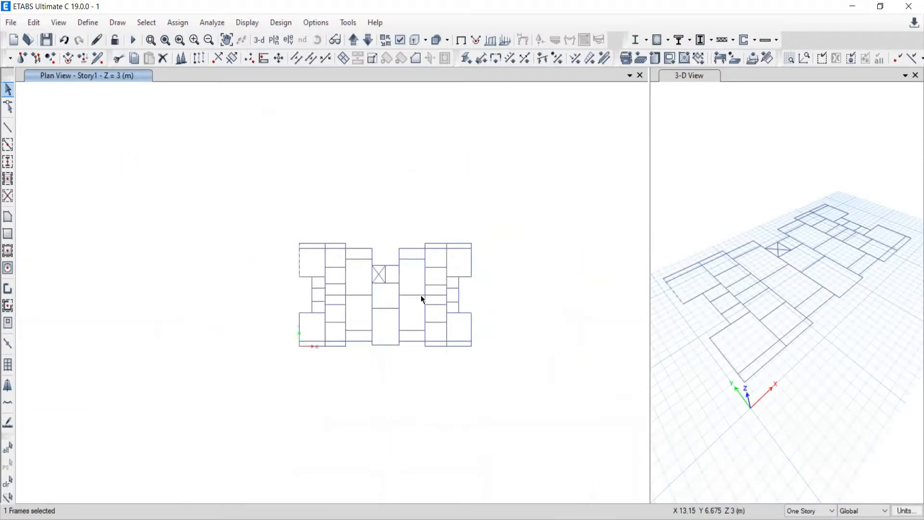
{"action": "scroll", "coordinate": [421, 298], "scroll_direction": "up", "scroll_amount": 3}
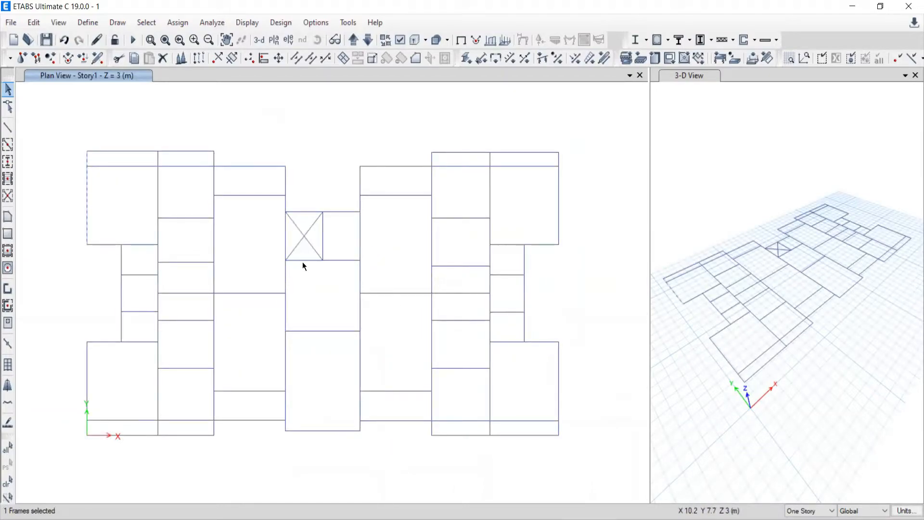
{"action": "key", "text": "Escape"}
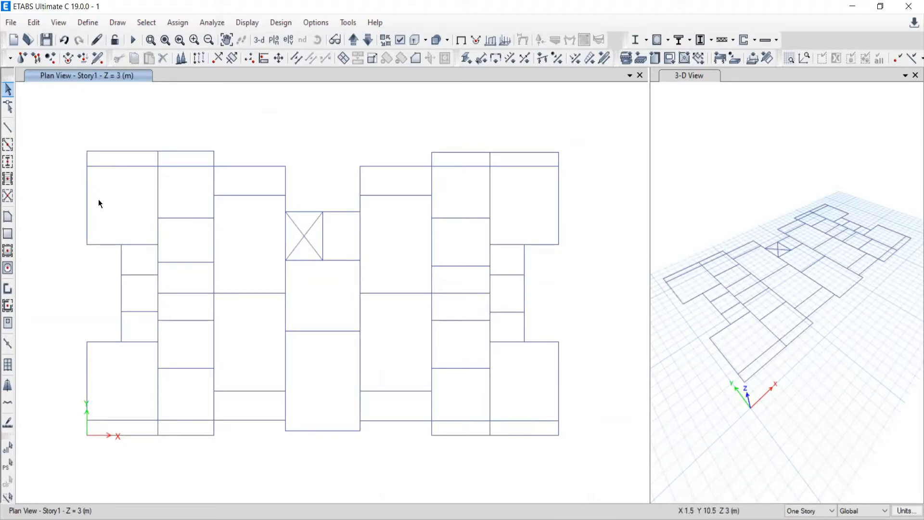
Inspect the extent of the upper-left room's outer vertical frame by selecting it again, and deselect it.
{"action": "mouse_move", "coordinate": [99, 203]}
{"action": "middle_mouse_down"}
{"action": "mouse_move", "coordinate": [165, 215]}
{"action": "mouse_move", "coordinate": [130, 219]}
{"action": "middle_mouse_up"}
{"action": "scroll", "coordinate": [142, 200], "scroll_direction": "up", "scroll_amount": 3}
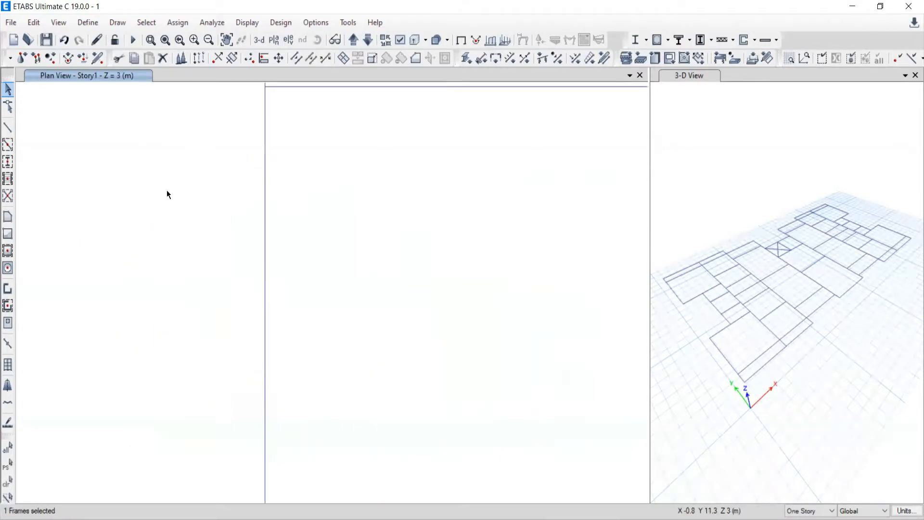
{"action": "scroll", "coordinate": [276, 152], "scroll_direction": "down", "scroll_amount": 3}
{"action": "middle_click_drag", "start_coordinate": [321, 174], "coordinate": [171, 161]}
{"action": "scroll", "coordinate": [149, 135], "scroll_direction": "up", "scroll_amount": 5}
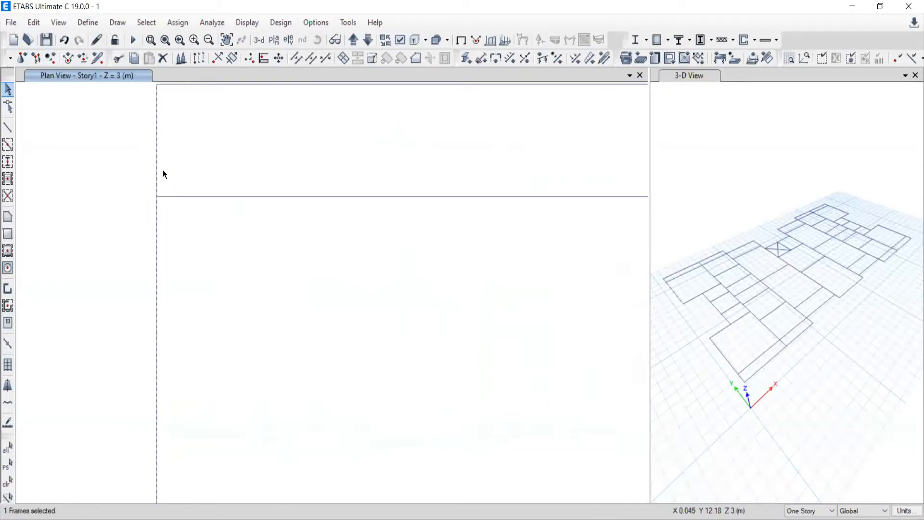
{"action": "scroll", "coordinate": [157, 175], "scroll_direction": "down", "scroll_amount": 3}
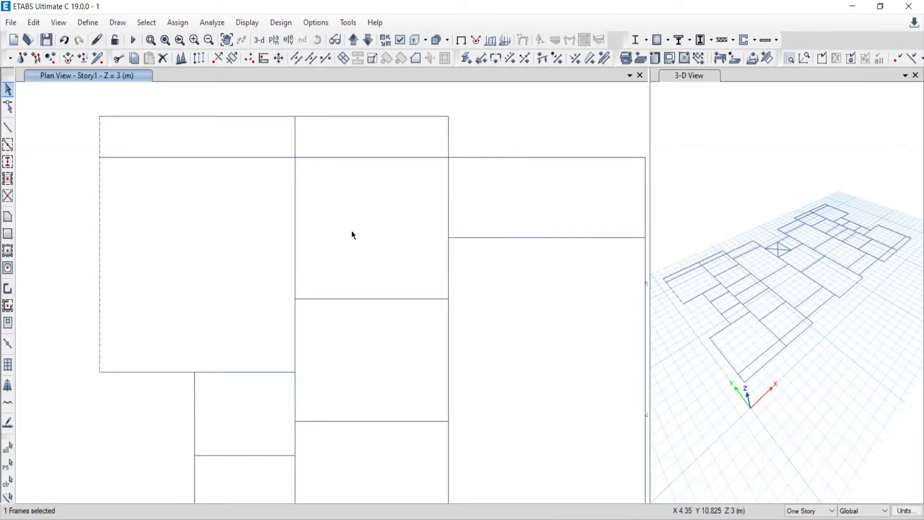
{"action": "key", "text": "Escape"}
{"action": "scroll", "coordinate": [377, 279], "scroll_direction": "down", "scroll_amount": 5}
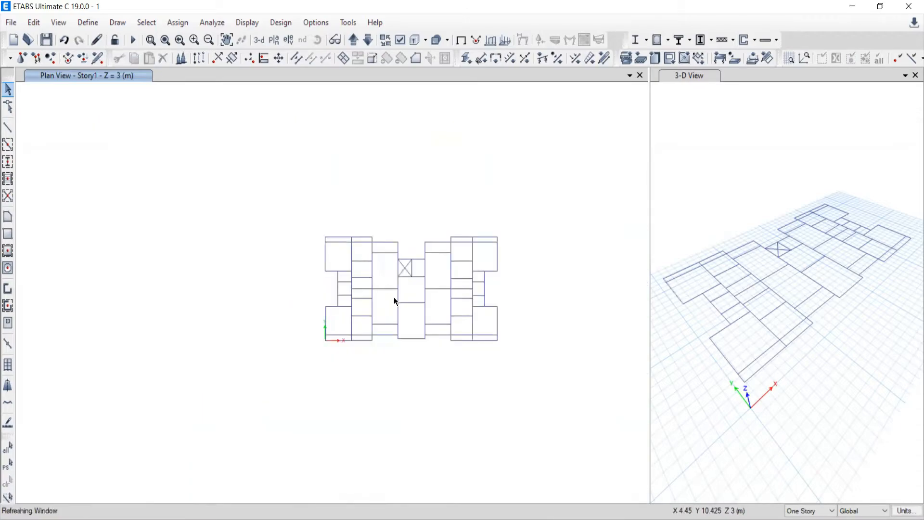
{"action": "scroll", "coordinate": [386, 289], "scroll_direction": "up", "scroll_amount": 5}
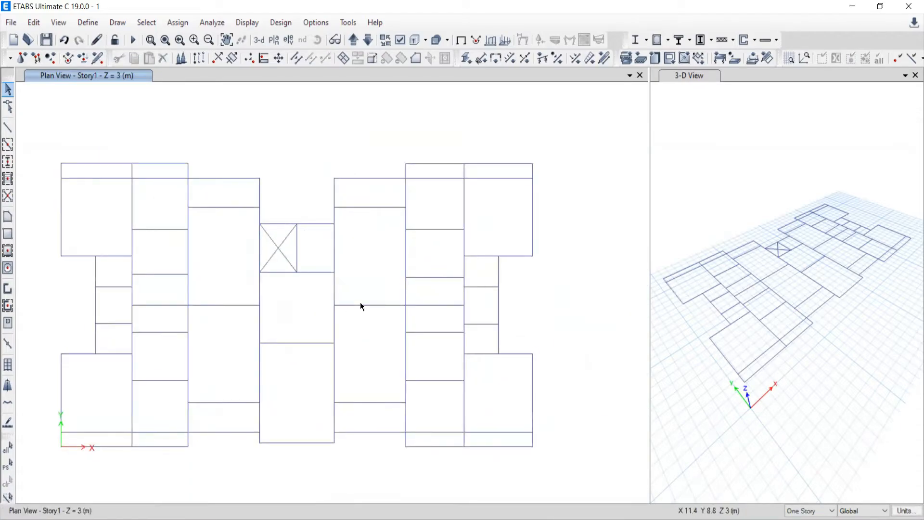
{"action": "middle_click_drag", "start_coordinate": [314, 316], "coordinate": [357, 295]}
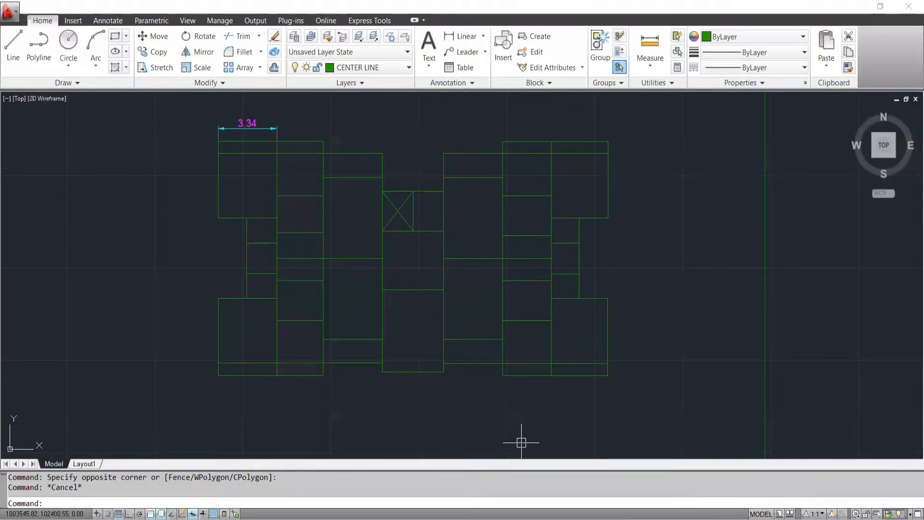
{"action": "middle_click_drag", "start_coordinate": [476, 323], "coordinate": [481, 336]}
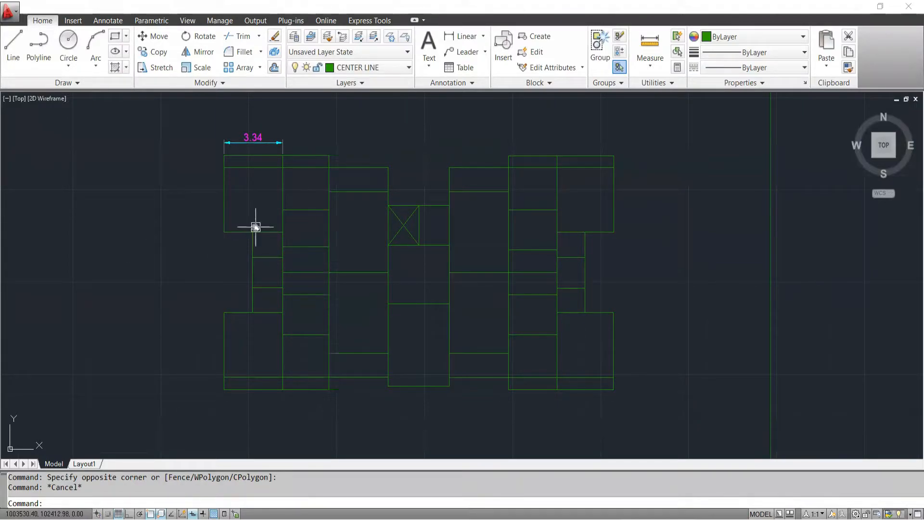
{"action": "middle_click_drag", "start_coordinate": [254, 227], "coordinate": [250, 285]}
{"action": "middle_click_drag", "start_coordinate": [344, 352], "coordinate": [336, 309]}
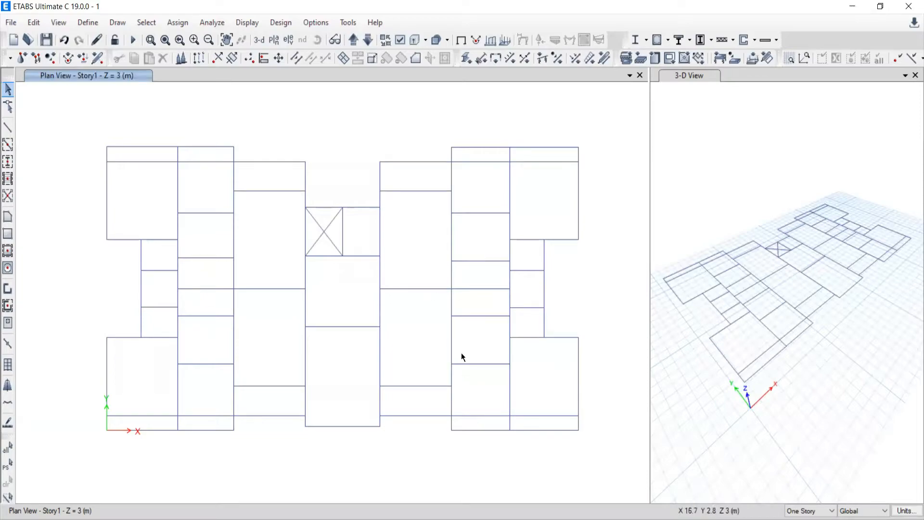
{"action": "middle_click_drag", "start_coordinate": [250, 233], "coordinate": [265, 258]}
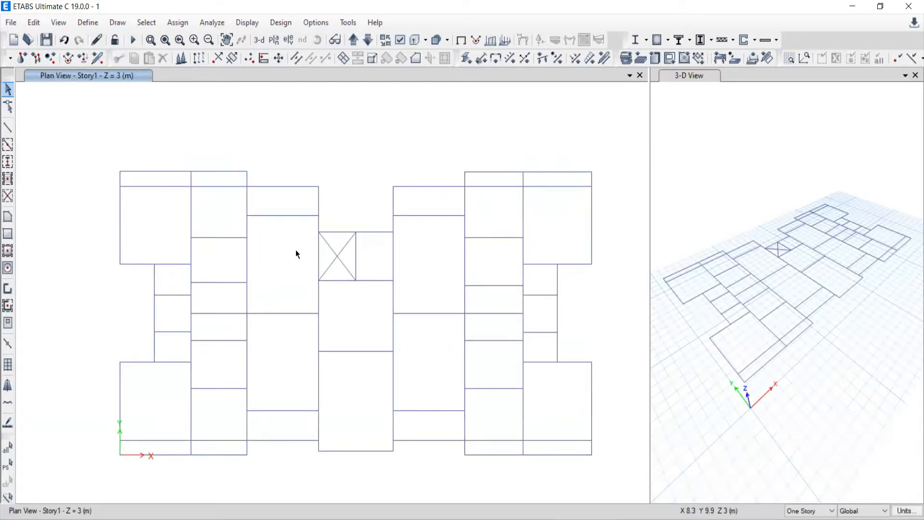
Check the topmost horizontal frame of the upper-left room in ETABS against the matching dimensioned centre line in AutoCAD.
{"action": "left_click", "coordinate": [175, 171]}
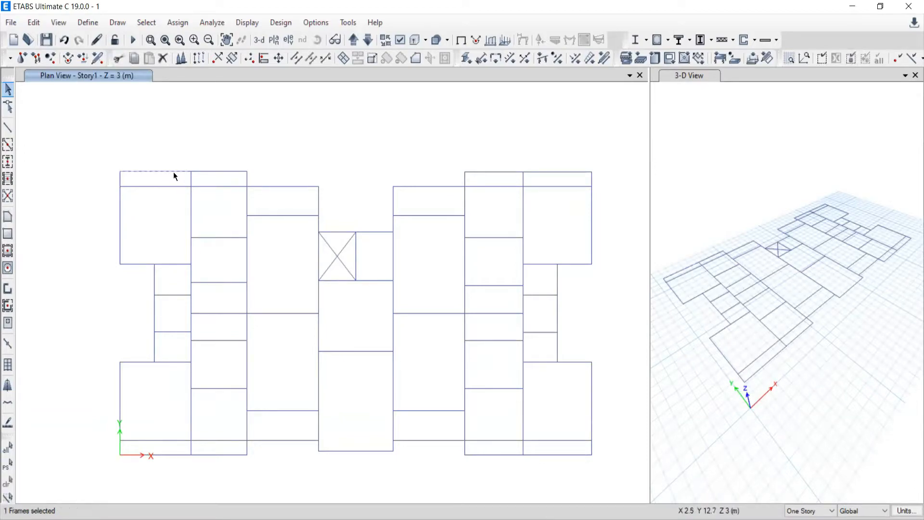
{"action": "left_click", "coordinate": [174, 172]}
{"action": "key", "text": "alt+Tab"}
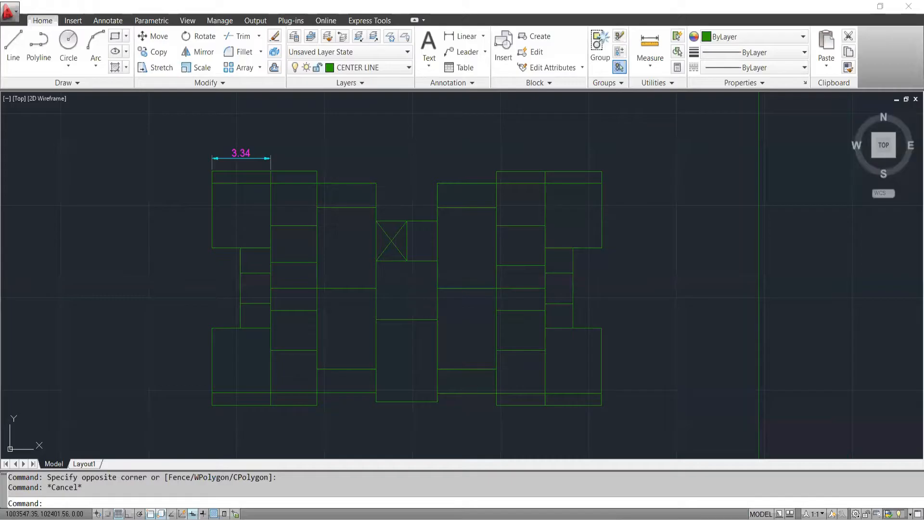
{"action": "scroll", "coordinate": [268, 169], "scroll_direction": "up", "scroll_amount": 5}
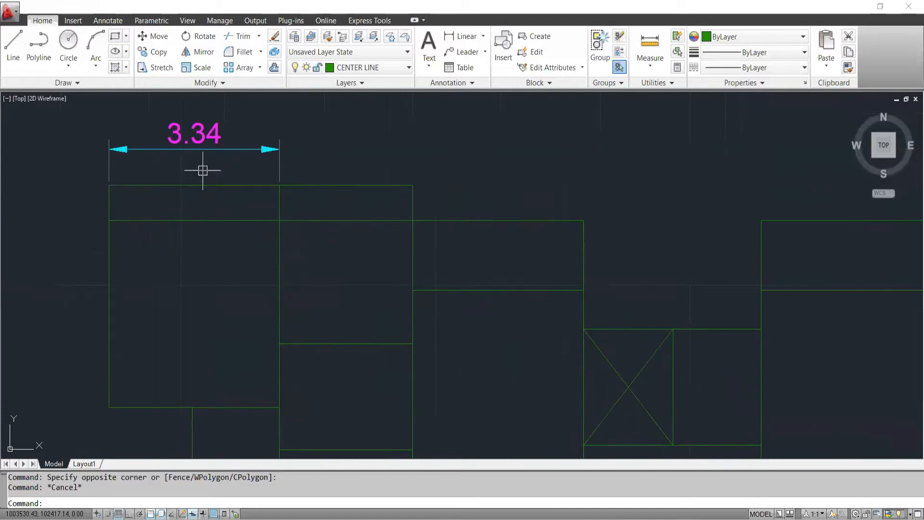
{"action": "left_click", "coordinate": [176, 222]}
{"action": "key", "text": "Escape"}
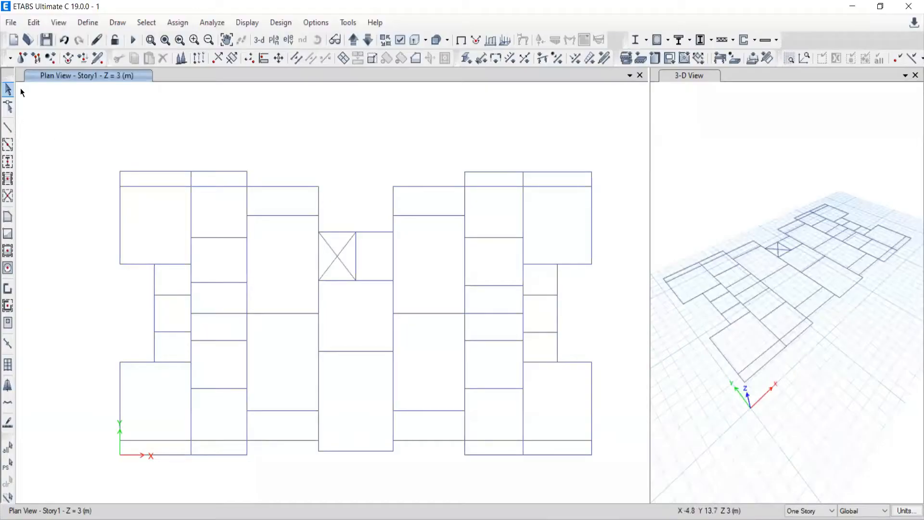
Measure the topmost horizontal frame of the upper-left room joint to joint with a dimension line, and leave the command without placing it.
{"action": "left_click", "coordinate": [116, 22]}
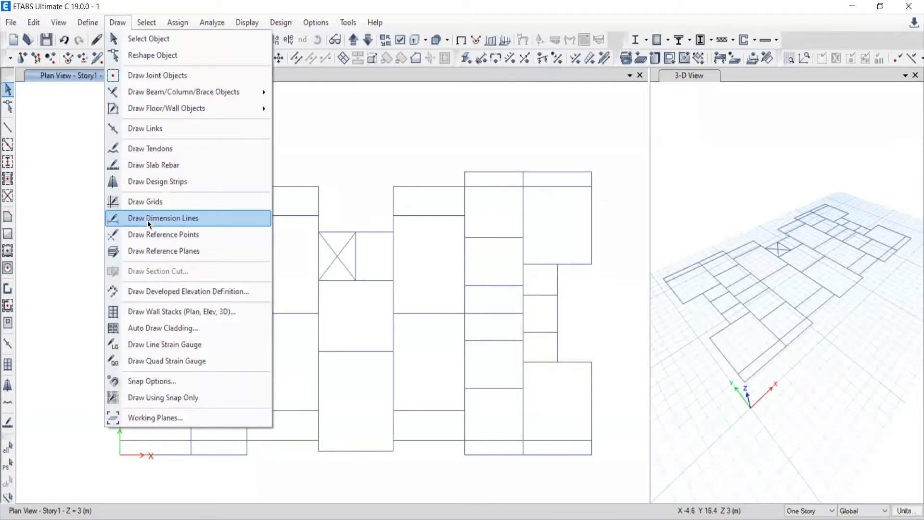
{"action": "left_click", "coordinate": [118, 217]}
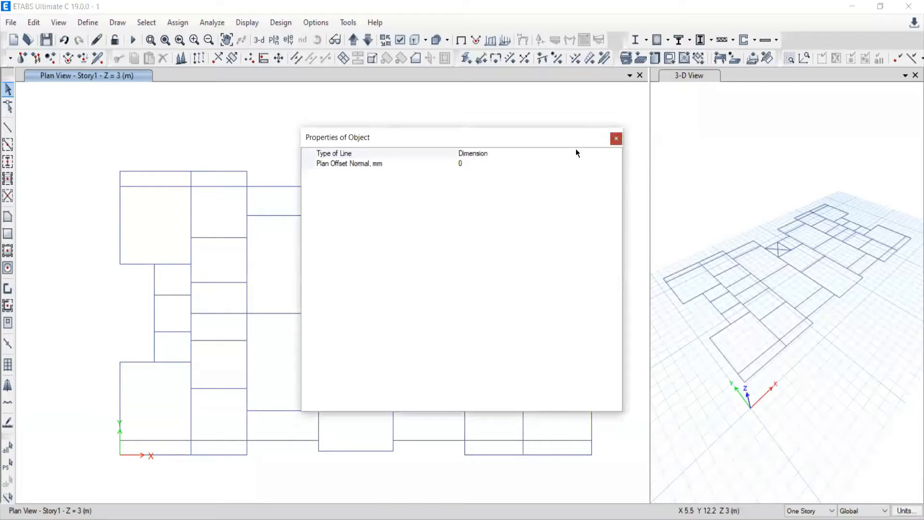
{"action": "left_click", "coordinate": [616, 139]}
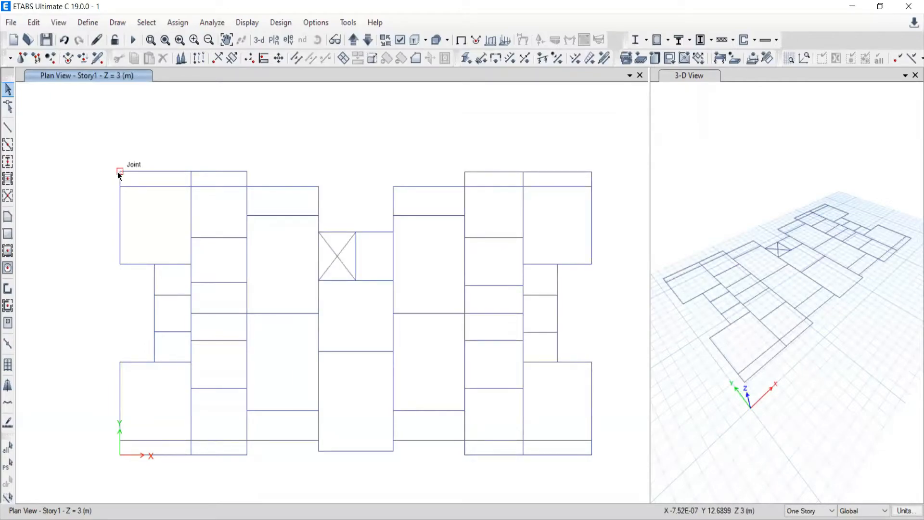
{"action": "left_click", "coordinate": [120, 171]}
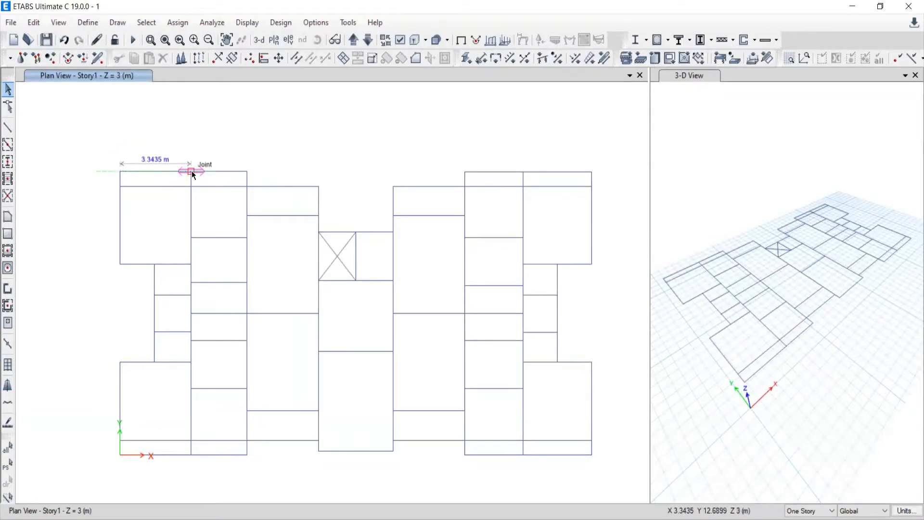
{"action": "scroll", "coordinate": [192, 172], "scroll_direction": "up", "scroll_amount": 6}
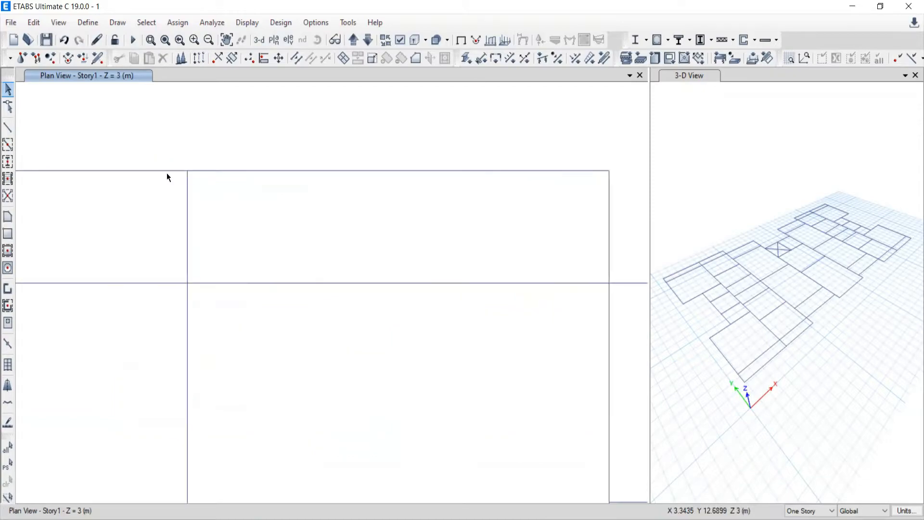
{"action": "scroll", "coordinate": [184, 181], "scroll_direction": "down", "scroll_amount": 3}
{"action": "middle_click_drag", "start_coordinate": [142, 209], "coordinate": [356, 278]}
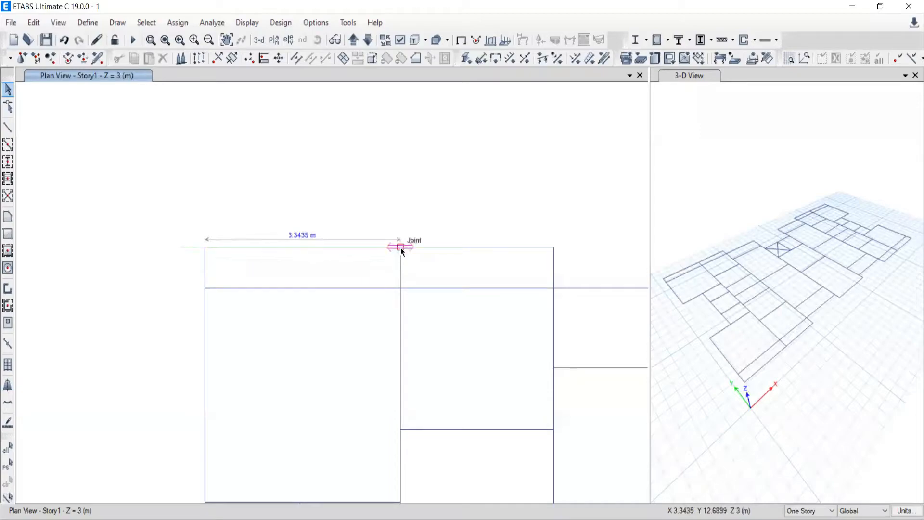
{"action": "scroll", "coordinate": [401, 249], "scroll_direction": "down", "scroll_amount": 6}
{"action": "middle_click_drag", "start_coordinate": [499, 293], "coordinate": [454, 275]}
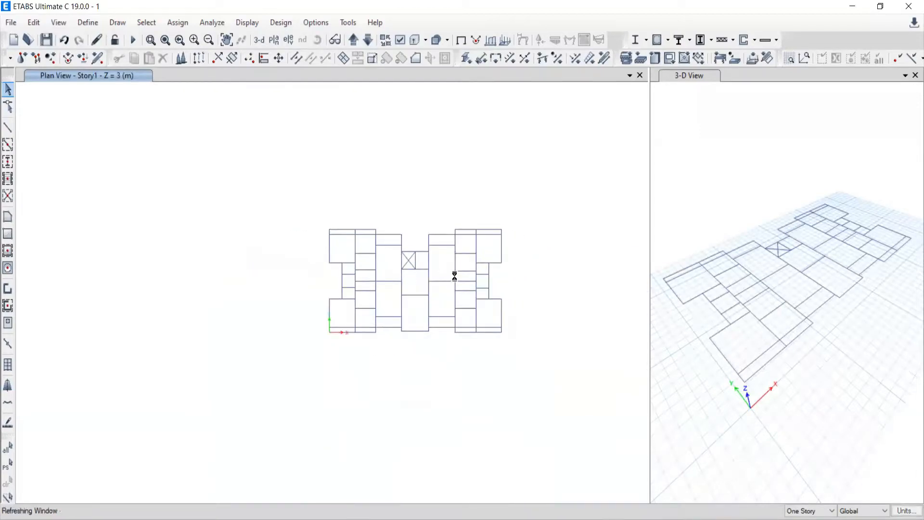
{"action": "scroll", "coordinate": [457, 275], "scroll_direction": "up", "scroll_amount": 3}
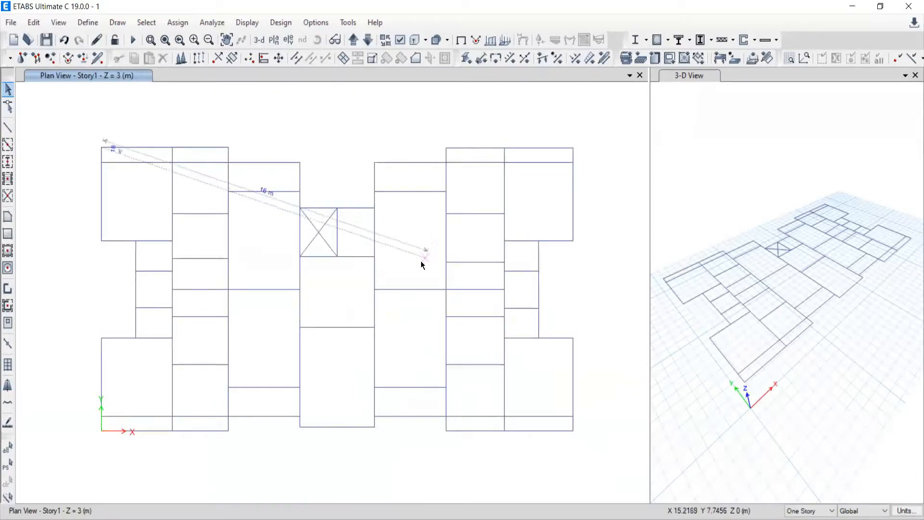
{"action": "key", "text": "Escape"}
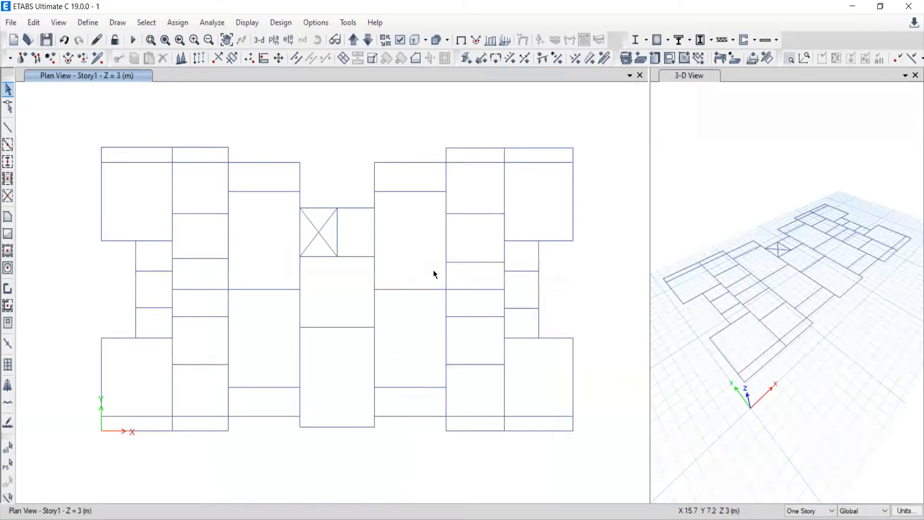
Close the 3-D View so the Story1 plan fills the whole model area, with the full plan centred.
{"action": "scroll", "coordinate": [356, 291], "scroll_direction": "down", "scroll_amount": 3}
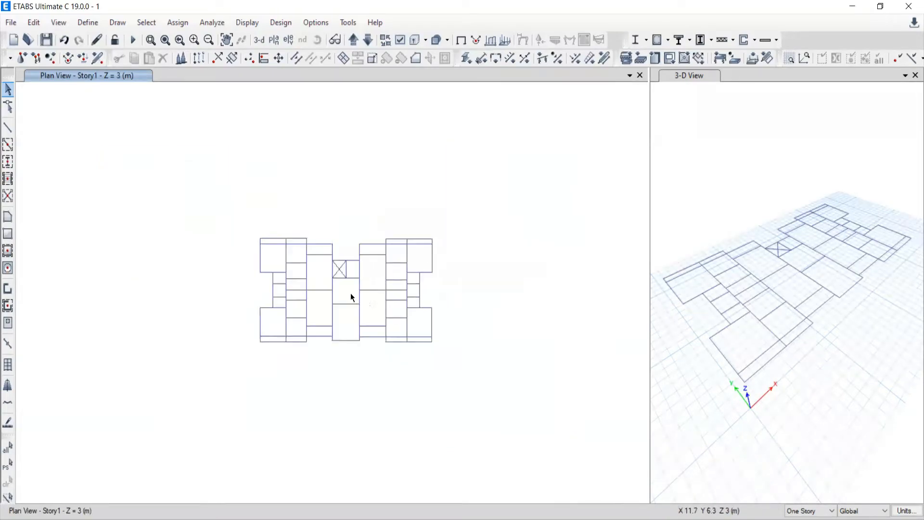
{"action": "scroll", "coordinate": [357, 311], "scroll_direction": "up", "scroll_amount": 3}
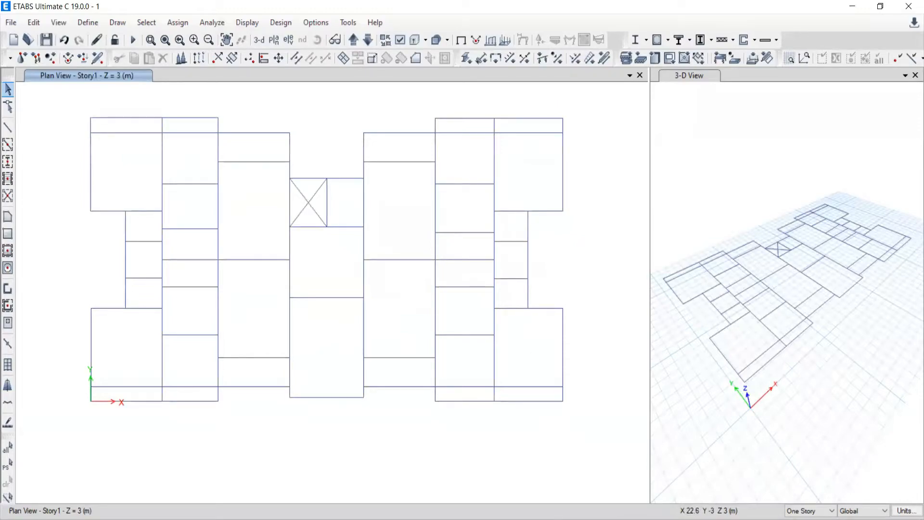
{"action": "mouse_move", "coordinate": [657, 519]}
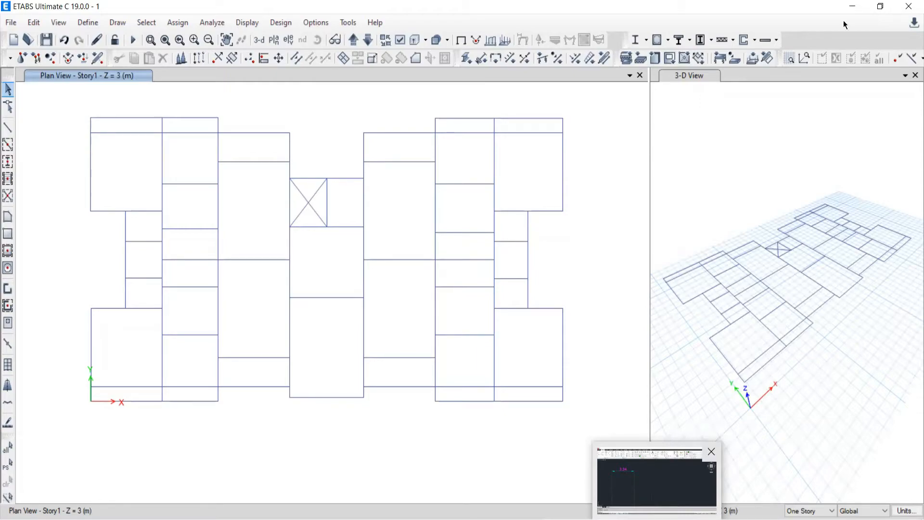
{"action": "left_click", "coordinate": [916, 75]}
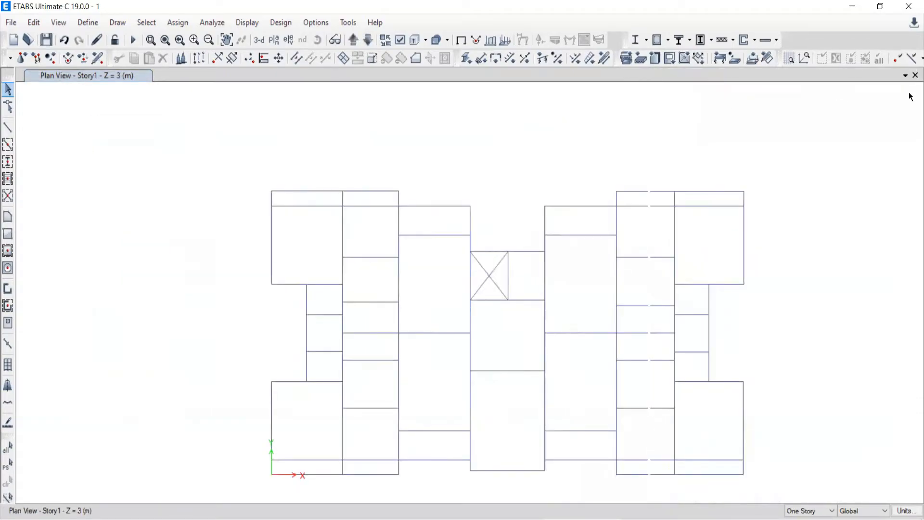
{"action": "middle_click_drag", "start_coordinate": [519, 342], "coordinate": [508, 295]}
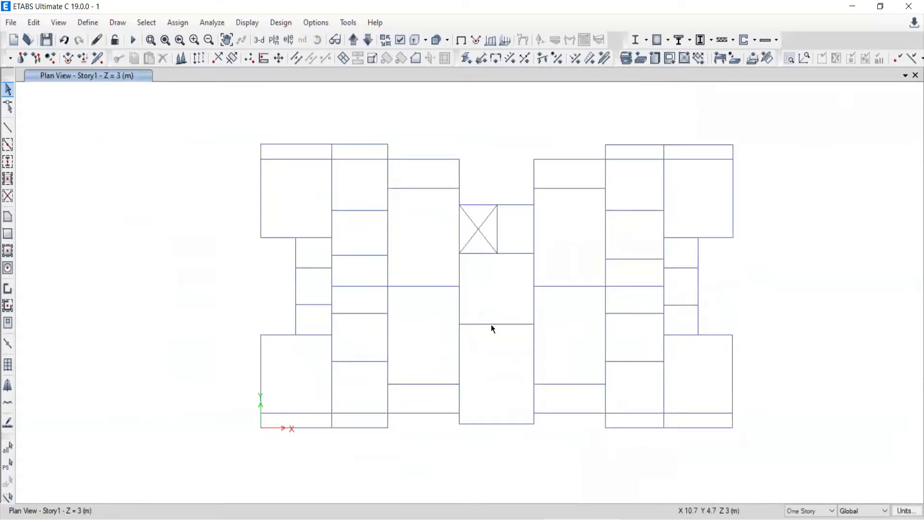
Switch to Word with the 1. Truss & Beam Example document from the Day-02 folder and read its learning outcomes.
{"action": "key", "text": "alt+Tab"}
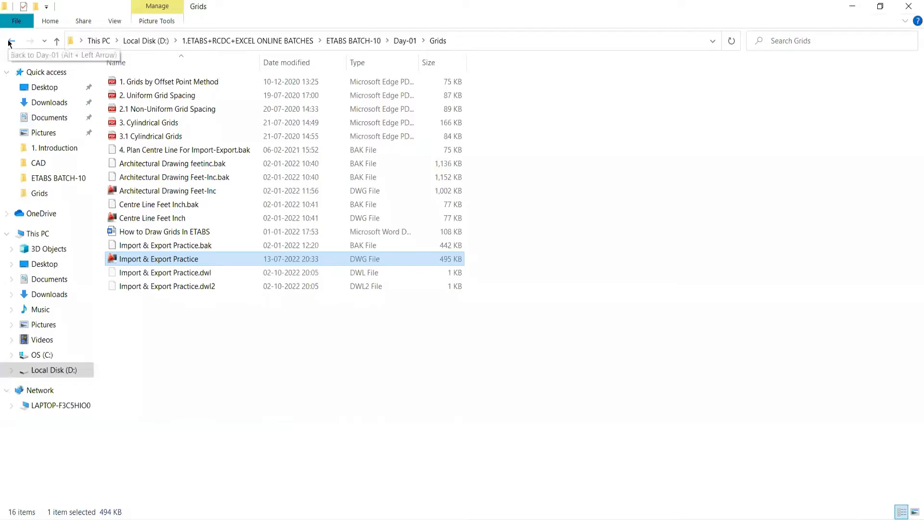
{"action": "key", "text": "alt+Tab"}
{"action": "scroll", "coordinate": [533, 204], "scroll_direction": "down", "scroll_amount": 3}
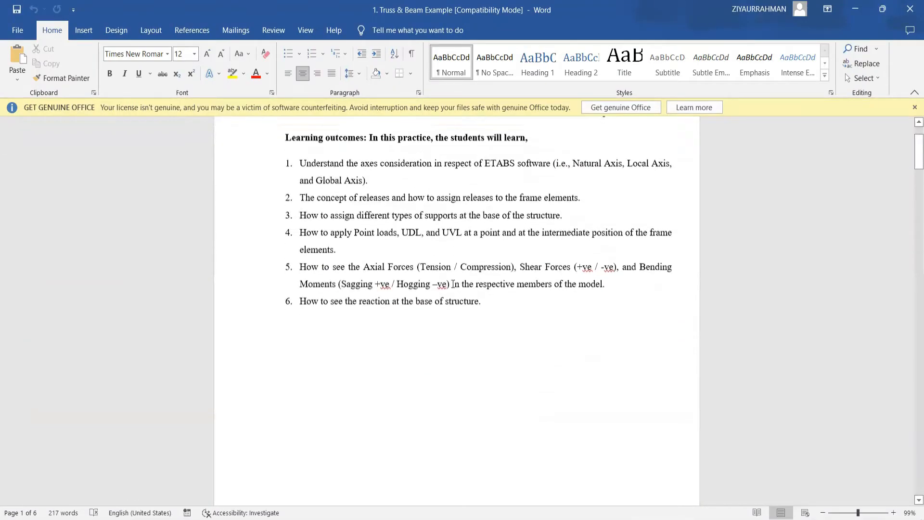
{"action": "scroll", "coordinate": [487, 157], "scroll_direction": "up", "scroll_amount": 3}
{"action": "scroll", "coordinate": [451, 269], "scroll_direction": "down", "scroll_amount": 4}
{"action": "scroll", "coordinate": [440, 279], "scroll_direction": "down", "scroll_amount": 5}
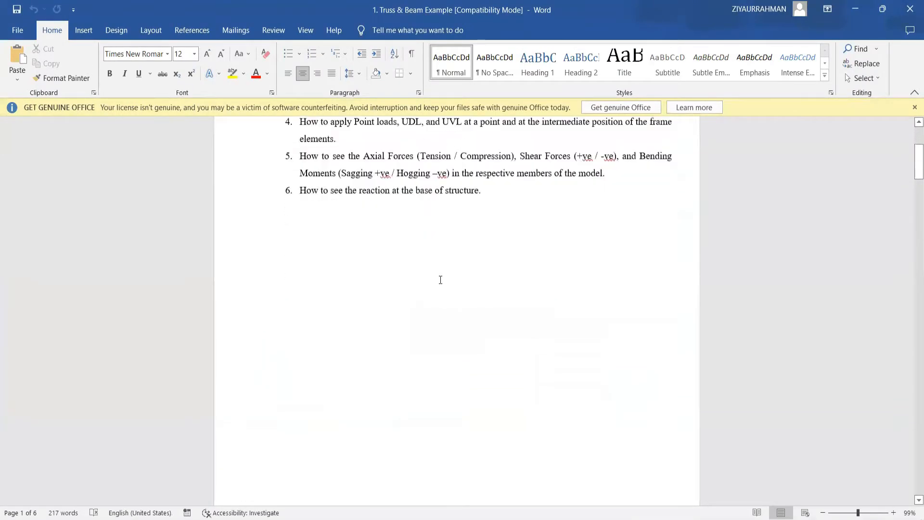
{"action": "scroll", "coordinate": [421, 288], "scroll_direction": "up", "scroll_amount": 7}
{"action": "scroll", "coordinate": [422, 289], "scroll_direction": "up", "scroll_amount": 1}
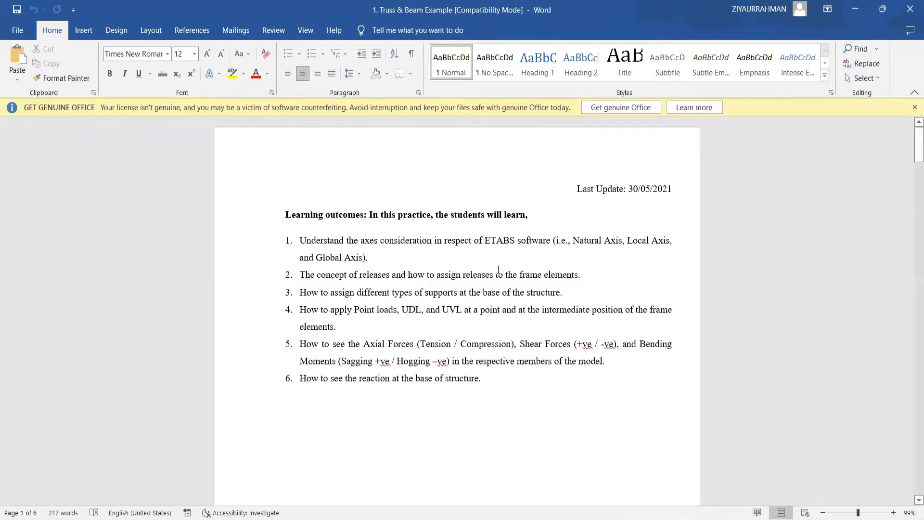
Examine truss problem 1.1 in the document, including the loaded roof truss diagram and the table of member forces.
{"action": "scroll", "coordinate": [431, 347], "scroll_direction": "down", "scroll_amount": 8}
{"action": "scroll", "coordinate": [429, 353], "scroll_direction": "down", "scroll_amount": 10}
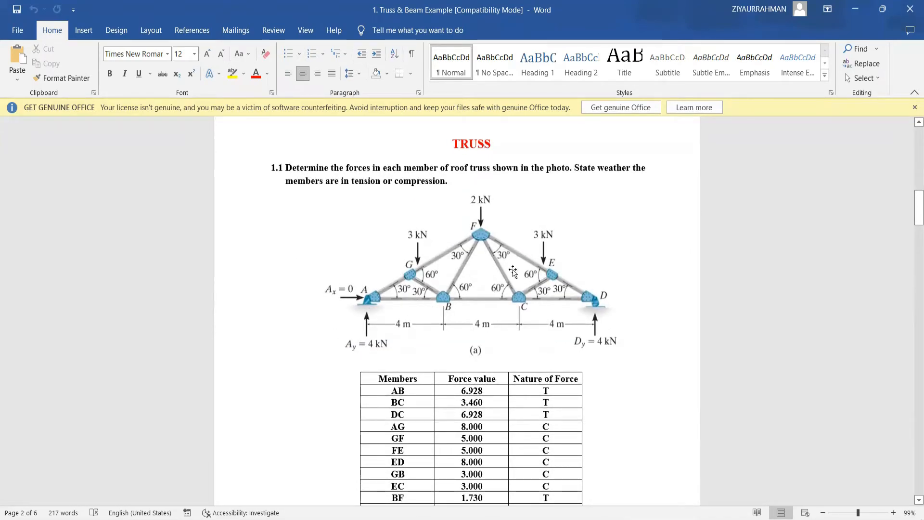
{"action": "scroll", "coordinate": [466, 316], "scroll_direction": "down", "scroll_amount": 3}
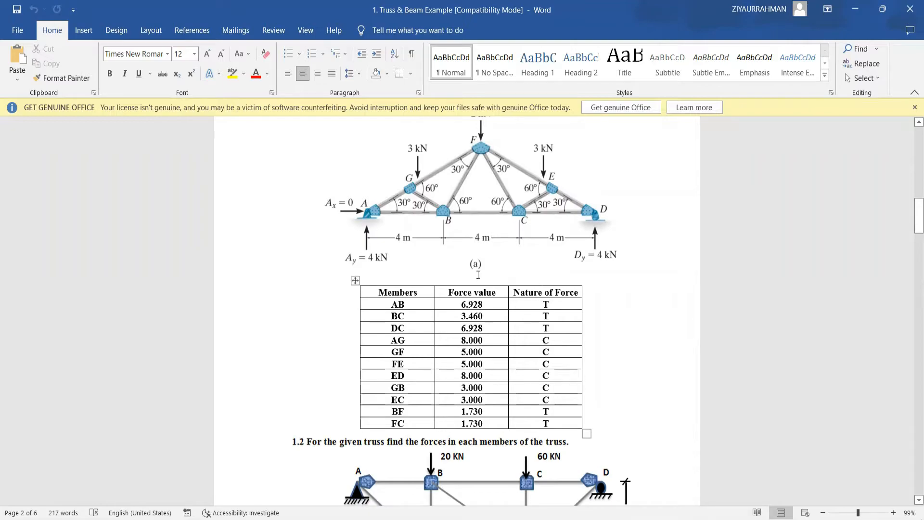
{"action": "scroll", "coordinate": [457, 283], "scroll_direction": "up", "scroll_amount": 1}
{"action": "scroll", "coordinate": [490, 360], "scroll_direction": "down", "scroll_amount": 1}
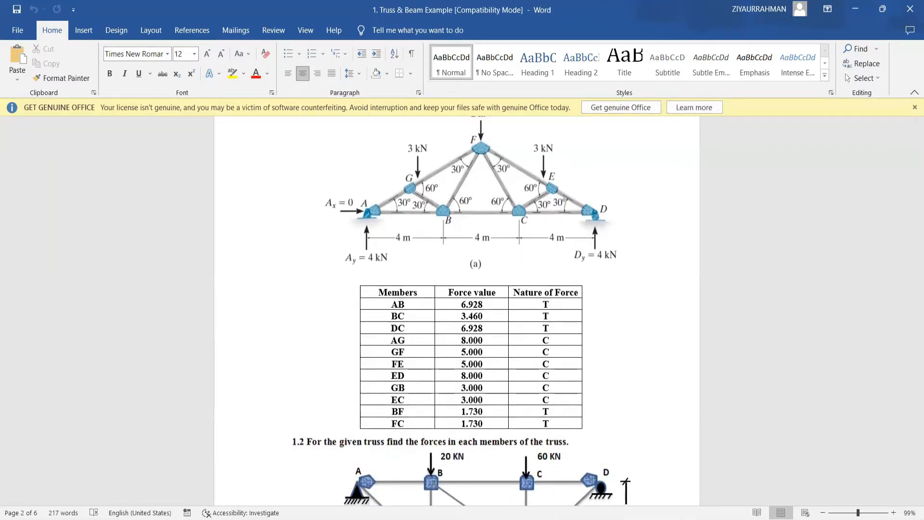
{"action": "mouse_move", "coordinate": [526, 518]}
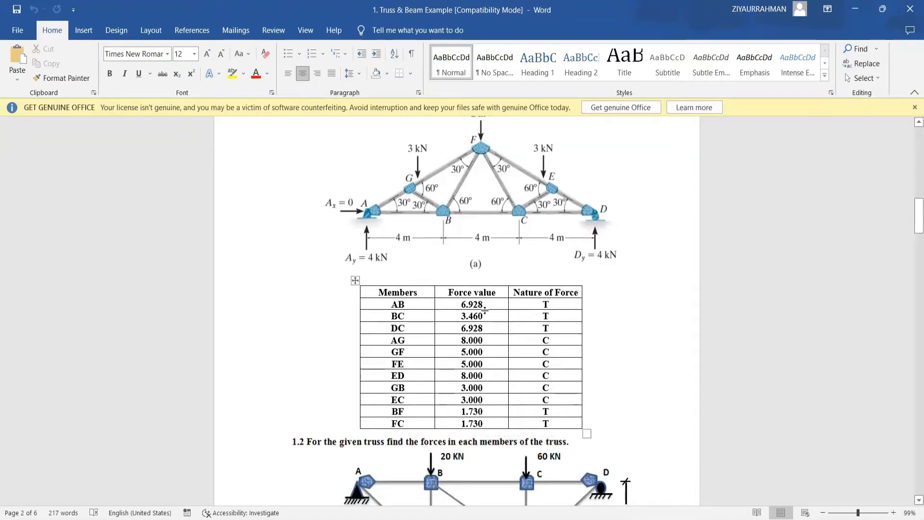
{"action": "key", "text": "alt+Tab"}
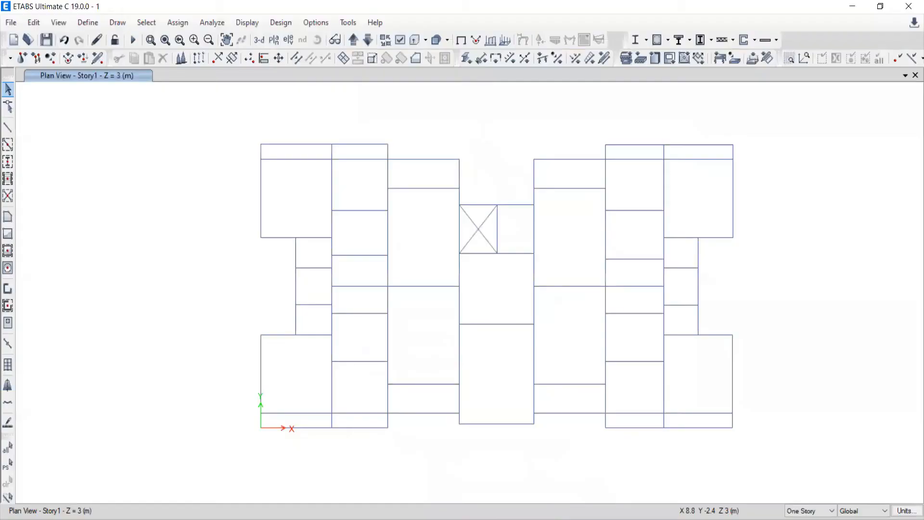
{"action": "left_click", "coordinate": [528, 518]}
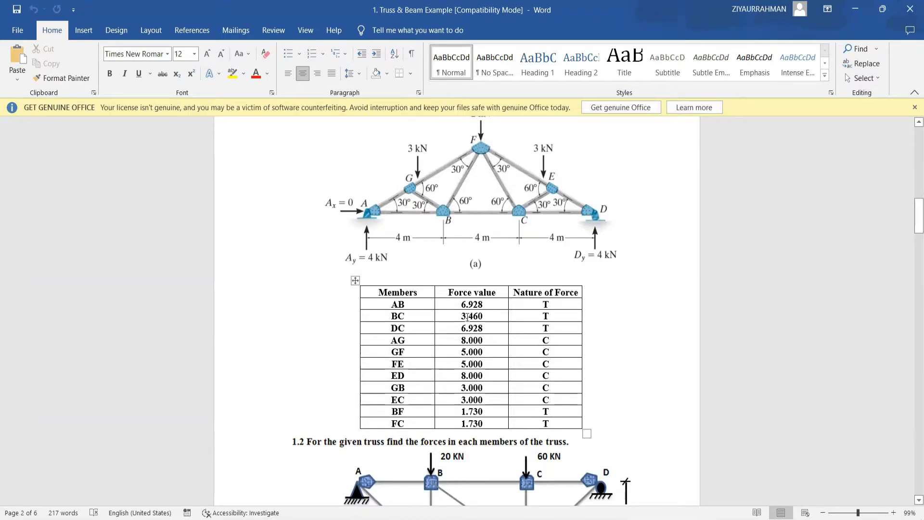
Return to the learning outcomes on the document's first page and dismiss the genuine Office notice.
{"action": "scroll", "coordinate": [467, 315], "scroll_direction": "up", "scroll_amount": 5}
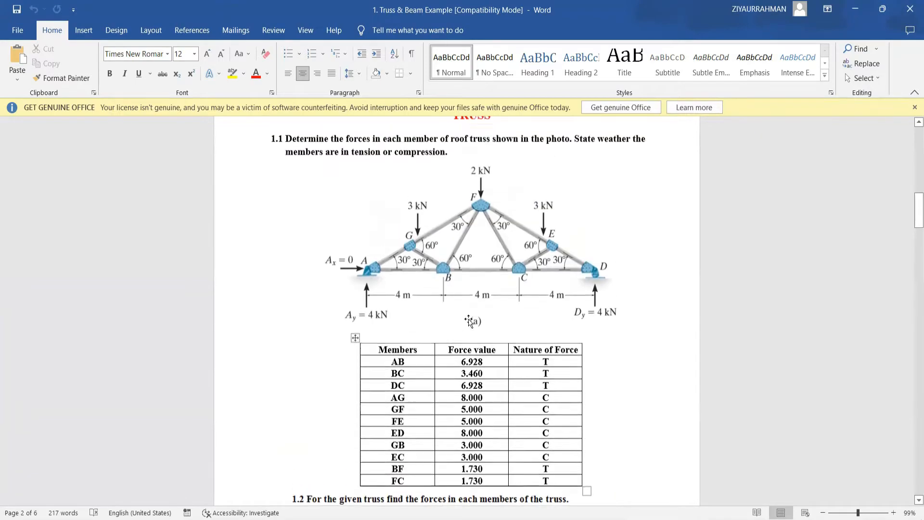
{"action": "scroll", "coordinate": [466, 314], "scroll_direction": "up", "scroll_amount": 8}
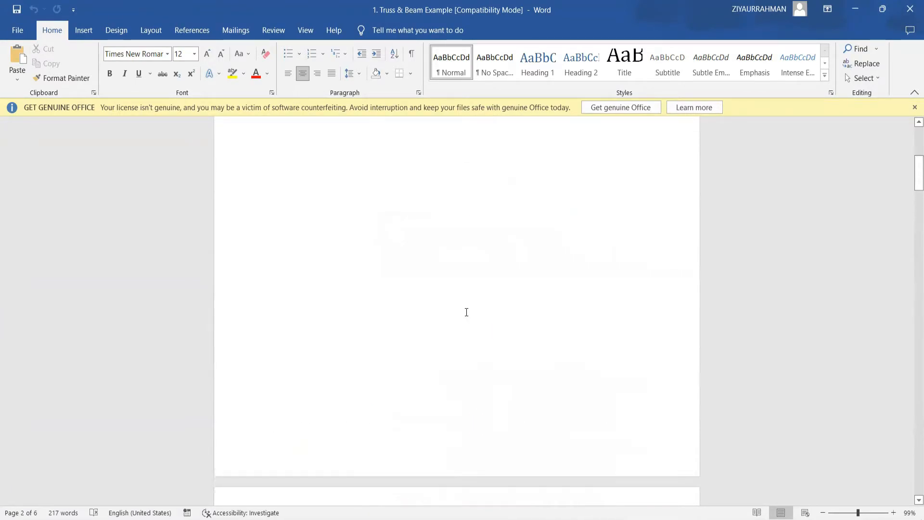
{"action": "left_click", "coordinate": [915, 106]}
{"action": "scroll", "coordinate": [491, 280], "scroll_direction": "up", "scroll_amount": 3}
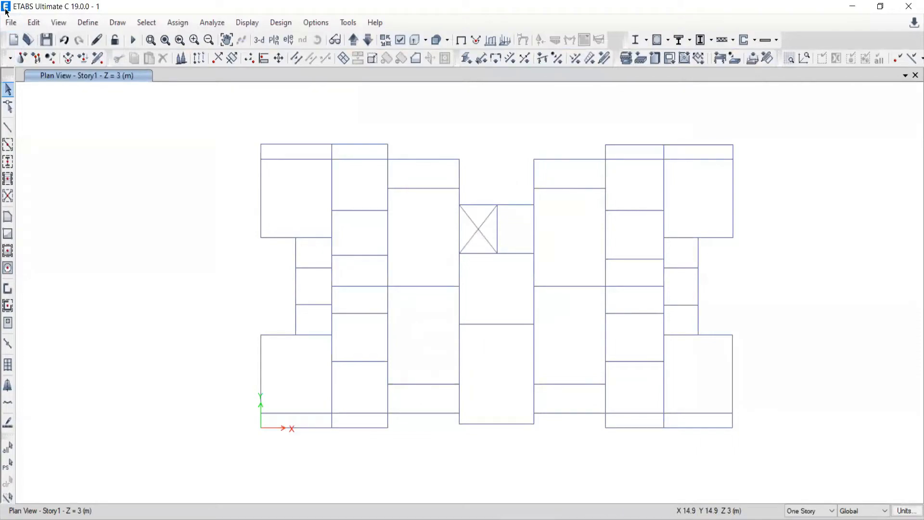
{"action": "left_click", "coordinate": [11, 22]}
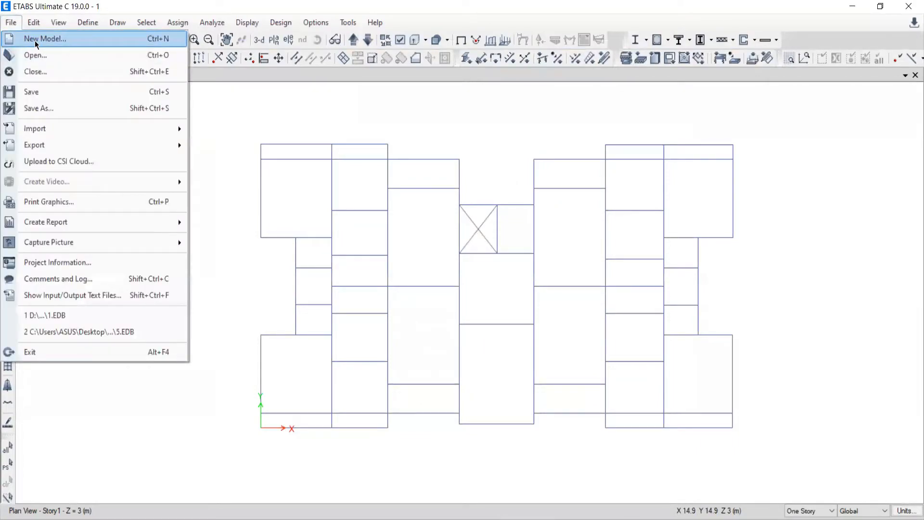
{"action": "key", "text": "alt+Tab"}
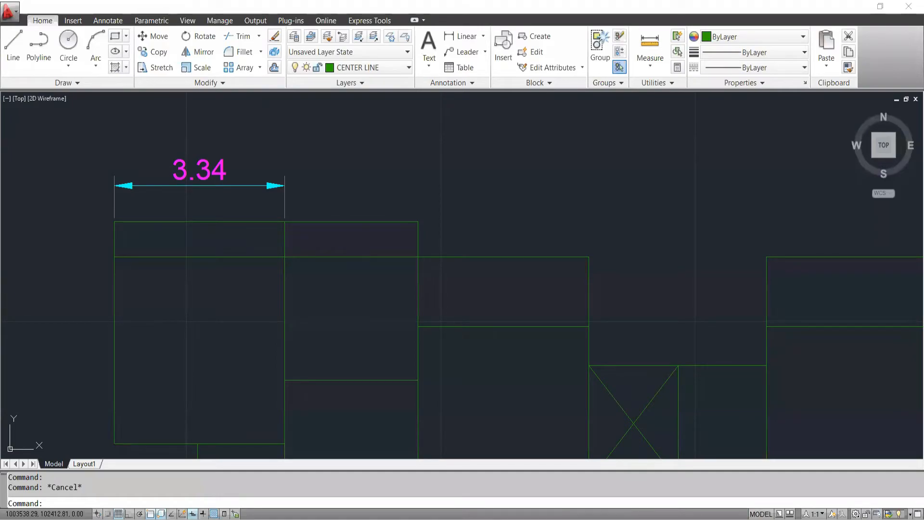
{"action": "key", "text": "alt+Tab"}
{"action": "key", "text": "alt+Tab"}
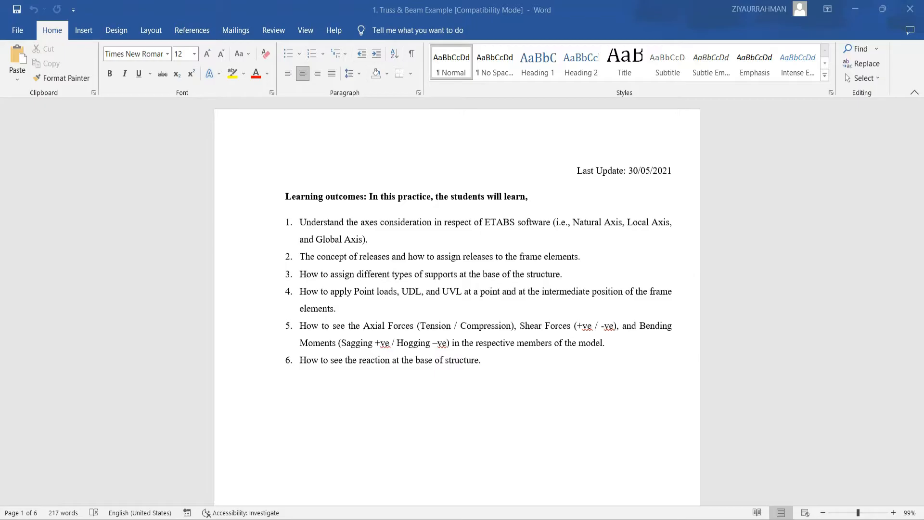
Open the Assumptions For Truss Analysis image from the Day-02 folder and enlarge it to 194% to read the listed assumptions.
{"action": "key", "text": "alt+Tab"}
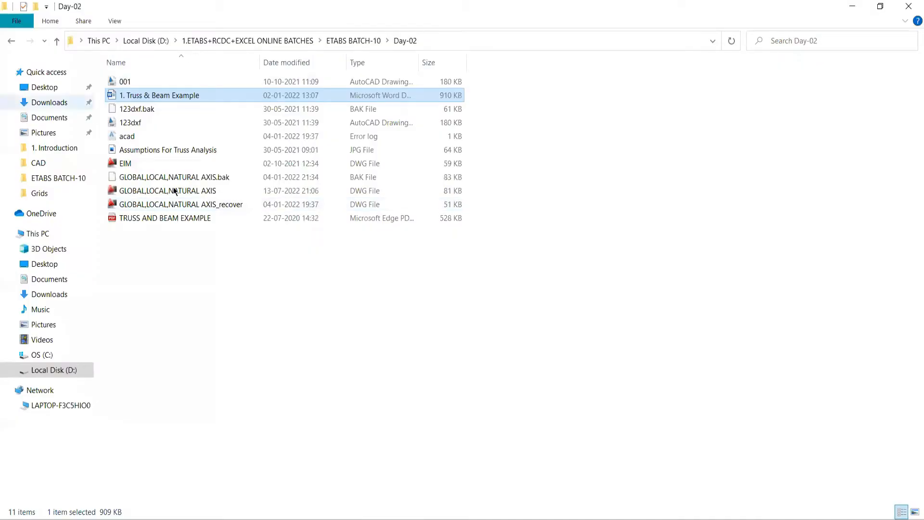
{"action": "double_click", "coordinate": [138, 151]}
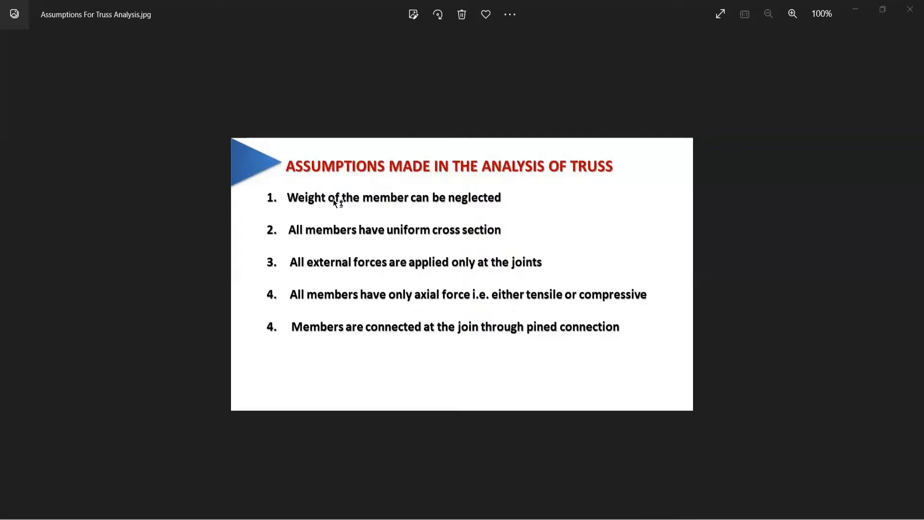
{"action": "scroll", "coordinate": [516, 334], "scroll_direction": "up", "scroll_amount": 1}
{"action": "scroll", "coordinate": [516, 333], "scroll_direction": "up", "scroll_amount": 2}
{"action": "scroll", "coordinate": [579, 342], "scroll_direction": "up", "scroll_amount": 1}
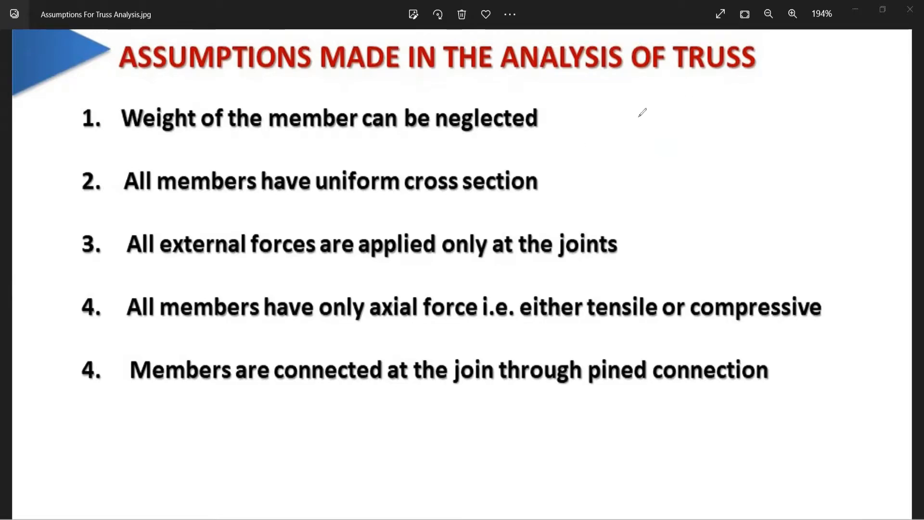
Sketch a slanted red line representing a truss member beside the first assumption.
{"action": "left_click_drag", "start_coordinate": [621, 126], "coordinate": [722, 81]}
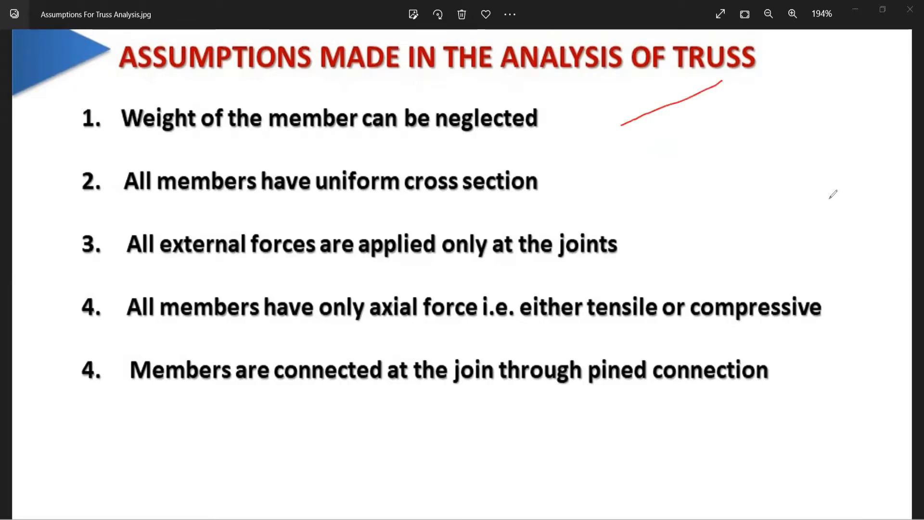
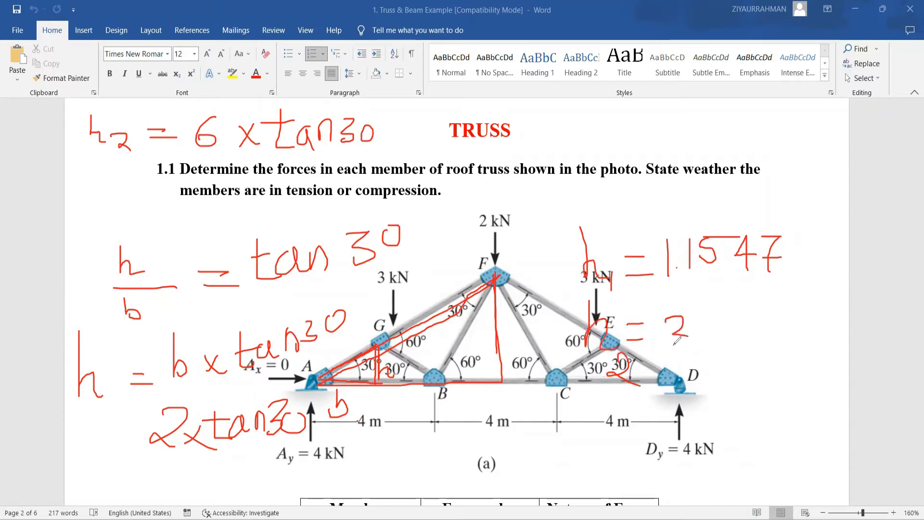
Complete the handwritten height h2 = 3.4641 beside the roof truss diagram.
{"action": "left_click", "coordinate": [711, 339]}
{"action": "left_click_drag", "start_coordinate": [732, 315], "coordinate": [735, 348]}
{"action": "left_click_drag", "start_coordinate": [761, 307], "coordinate": [749, 333]}
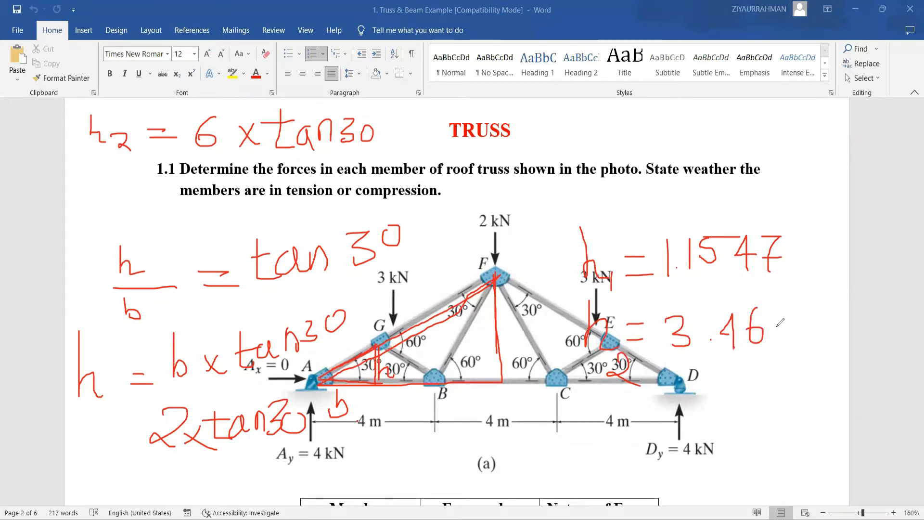
{"action": "mouse_move", "coordinate": [789, 303]}
{"action": "left_mouse_down"}
{"action": "mouse_move", "coordinate": [806, 327]}
{"action": "mouse_move", "coordinate": [792, 336]}
{"action": "left_mouse_up"}
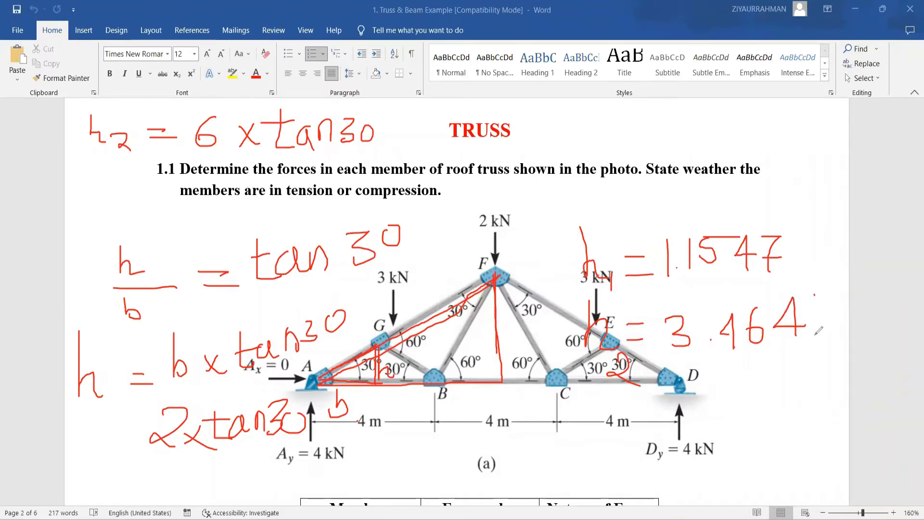
{"action": "left_click_drag", "start_coordinate": [816, 295], "coordinate": [815, 335]}
Write the height difference hd = 2.3094 above the diagram and mark the h1 and h2 values with lines.
{"action": "left_click_drag", "start_coordinate": [718, 270], "coordinate": [680, 277]}
{"action": "mouse_move", "coordinate": [595, 105]}
{"action": "left_mouse_down"}
{"action": "mouse_move", "coordinate": [614, 151]}
{"action": "mouse_move", "coordinate": [636, 163]}
{"action": "mouse_move", "coordinate": [667, 139]}
{"action": "left_mouse_up"}
{"action": "left_click_drag", "start_coordinate": [648, 154], "coordinate": [675, 152]}
{"action": "left_click_drag", "start_coordinate": [679, 360], "coordinate": [764, 357]}
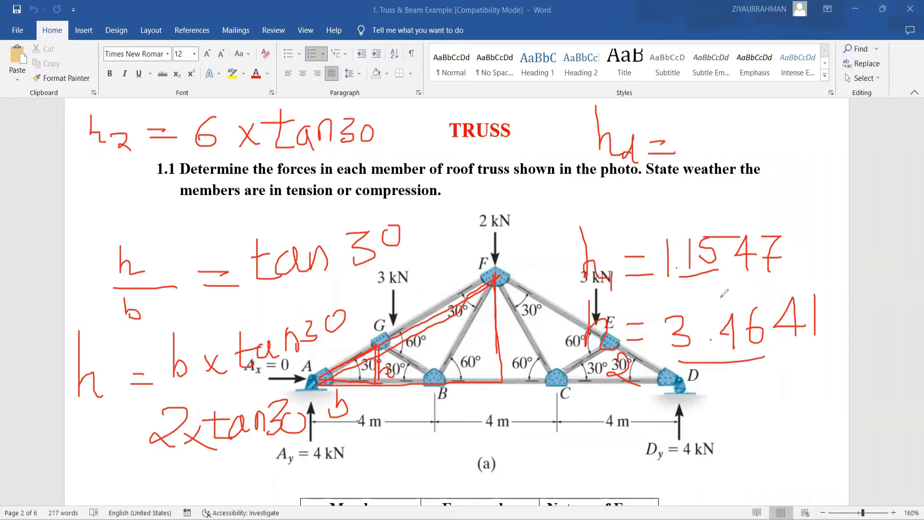
{"action": "left_click_drag", "start_coordinate": [686, 304], "coordinate": [762, 288]}
{"action": "left_click_drag", "start_coordinate": [701, 126], "coordinate": [722, 154]}
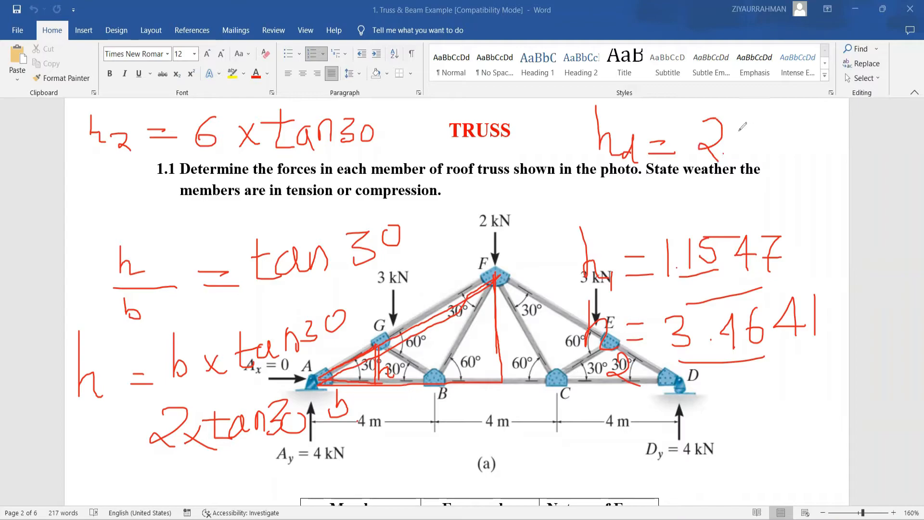
{"action": "mouse_move", "coordinate": [740, 119]}
{"action": "left_mouse_down"}
{"action": "mouse_move", "coordinate": [751, 135]}
{"action": "mouse_move", "coordinate": [736, 151]}
{"action": "left_mouse_up"}
{"action": "left_click_drag", "start_coordinate": [778, 115], "coordinate": [803, 155]}
{"action": "mouse_move", "coordinate": [816, 115]}
{"action": "left_mouse_down"}
{"action": "mouse_move", "coordinate": [853, 139]}
{"action": "mouse_move", "coordinate": [828, 172]}
{"action": "left_mouse_up"}
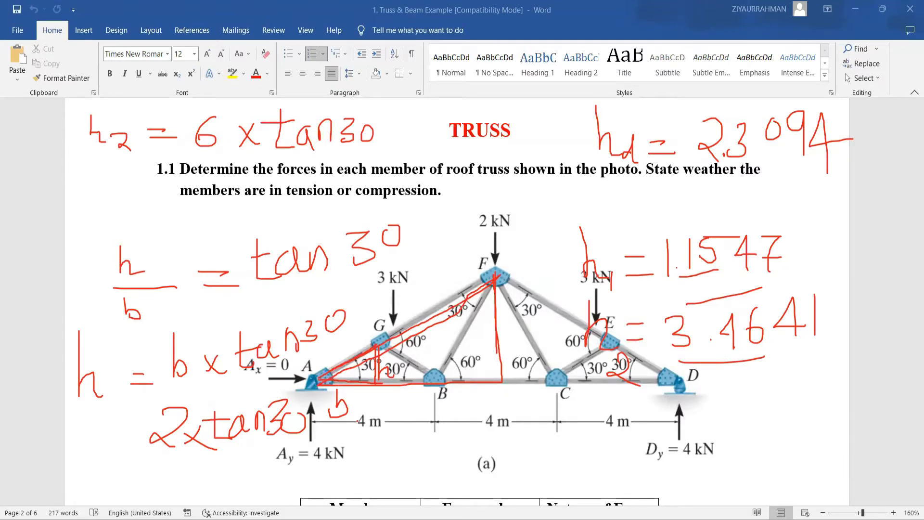
Switch to ETABS and set the new model's simple story data to 2 stories with typical and bottom heights of 1 m.
{"action": "key", "text": "alt+Tab"}
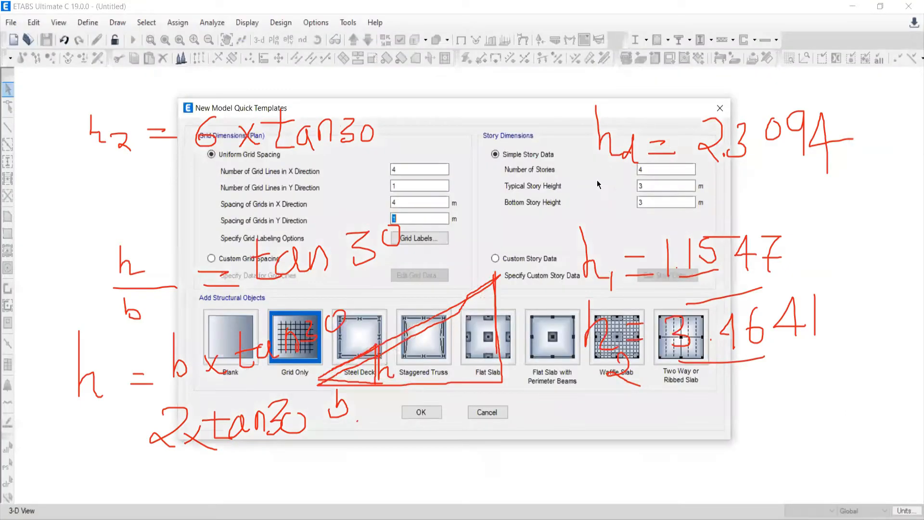
{"action": "left_click", "coordinate": [659, 166]}
{"action": "type", "text": "2"}
{"action": "key", "text": "Tab"}
{"action": "type", "text": "1"}
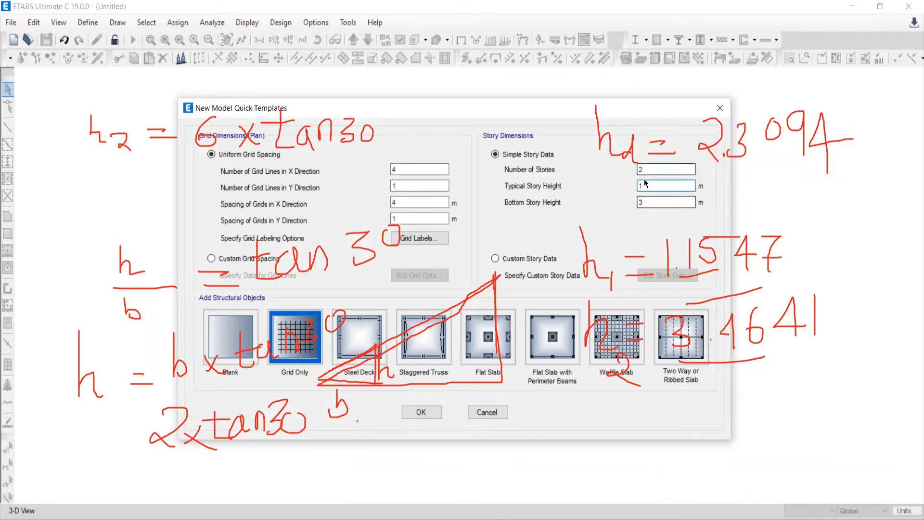
{"action": "key", "text": "Tab"}
{"action": "type", "text": "1"}
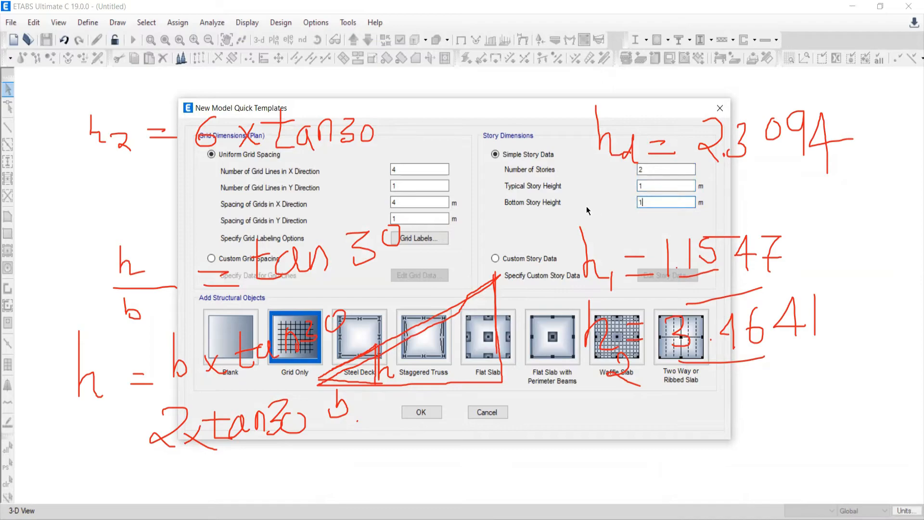
Use custom story data with heights of 1.1547 m for Story1 and 2.3094 m for Story2.
{"action": "left_click", "coordinate": [496, 258]}
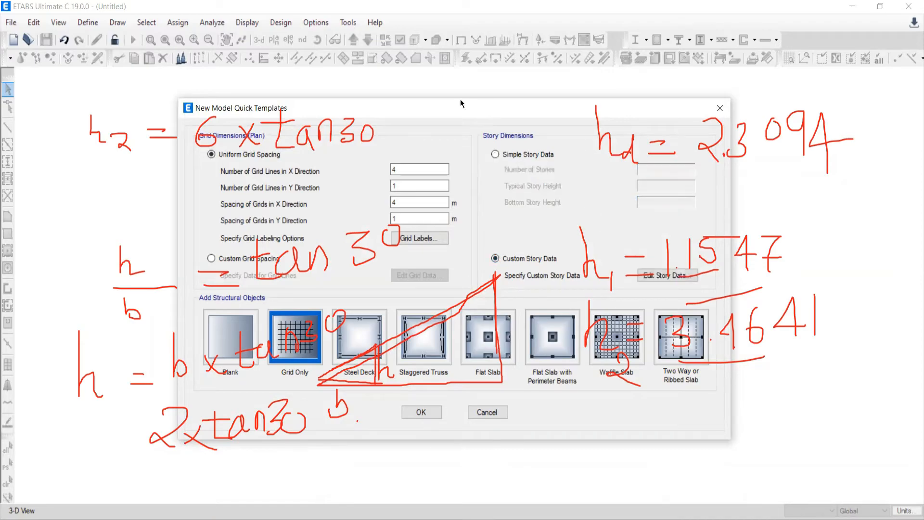
{"action": "left_click_drag", "start_coordinate": [317, 112], "coordinate": [94, 63]}
{"action": "left_click", "coordinate": [430, 226]}
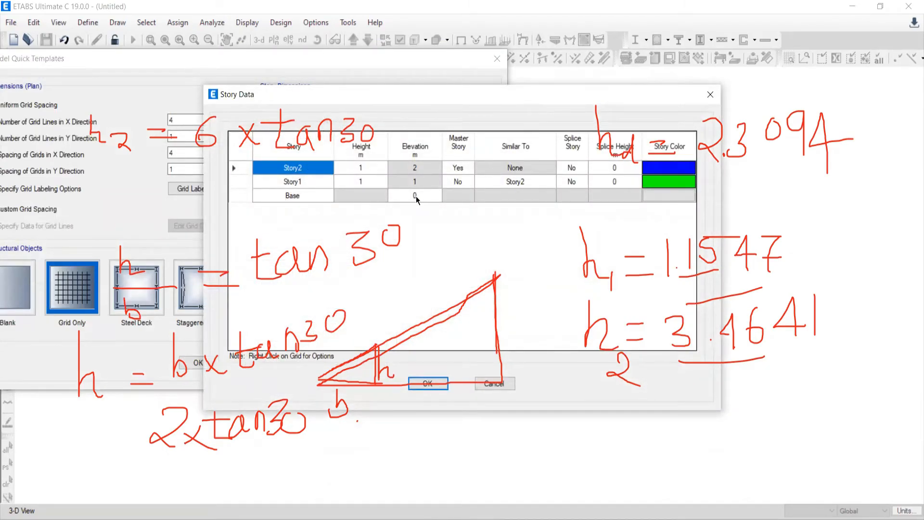
{"action": "double_click", "coordinate": [289, 182]}
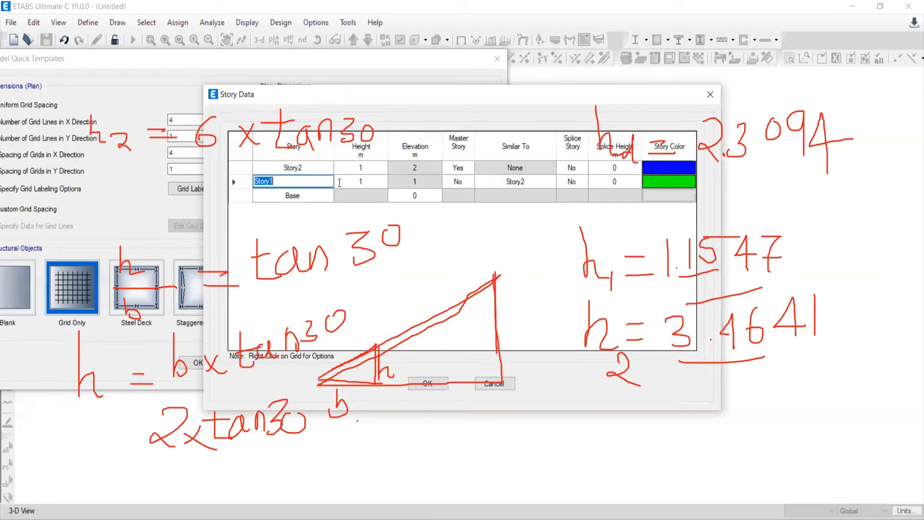
{"action": "double_click", "coordinate": [366, 180]}
{"action": "type", "text": "1.154"}
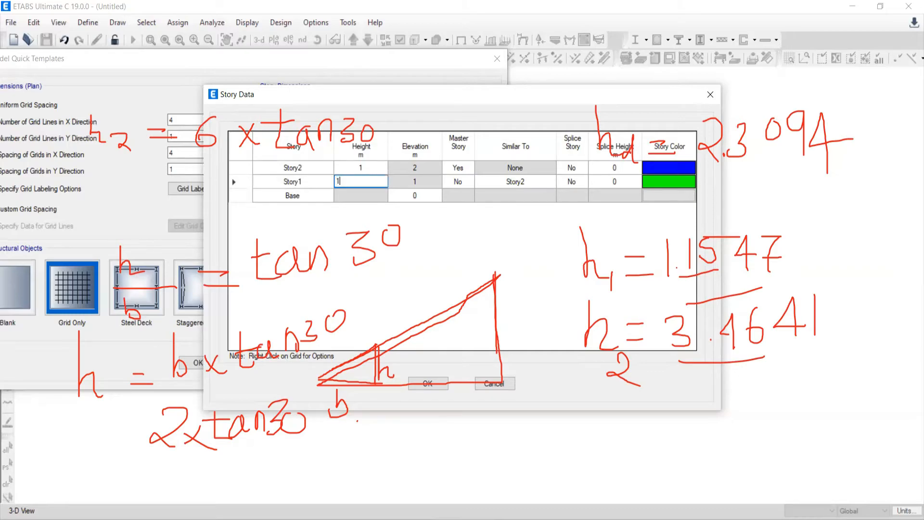
{"action": "type", "text": "7"}
{"action": "double_click", "coordinate": [349, 166]}
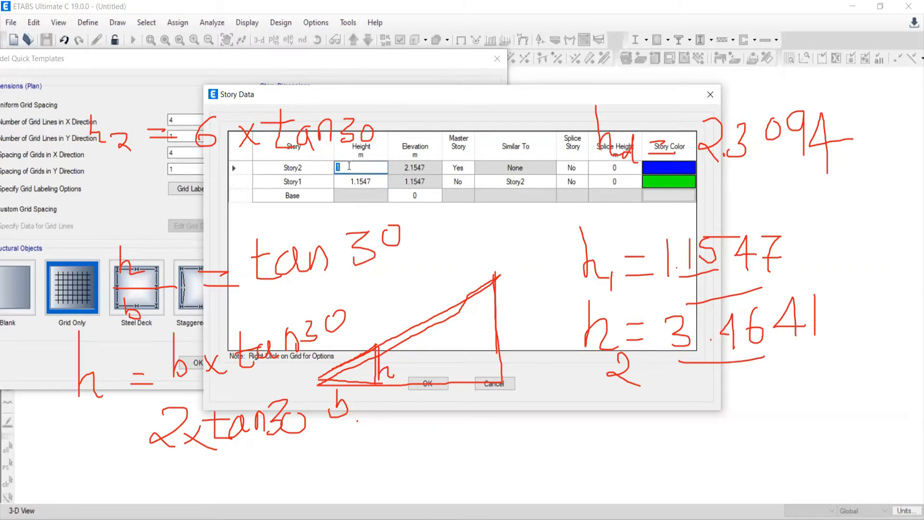
{"action": "type", "text": "2.3094"}
{"action": "key", "text": "Return"}
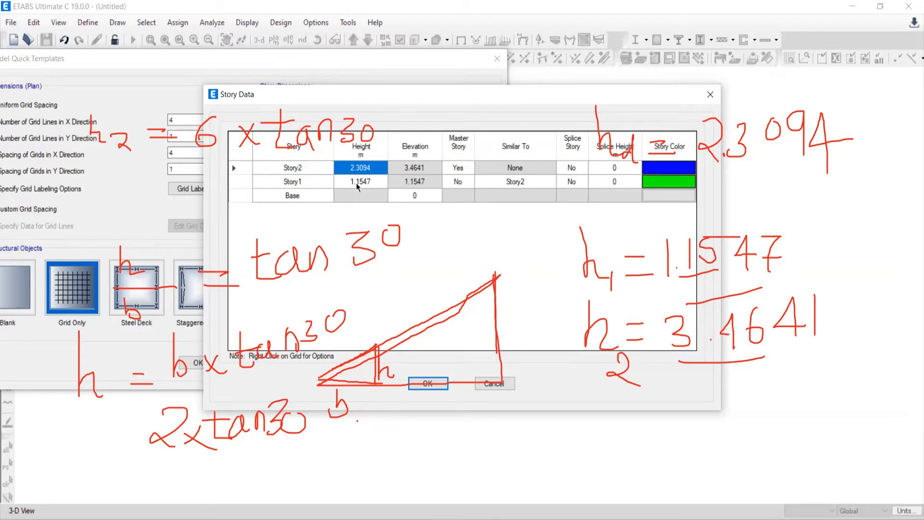
{"action": "left_click", "coordinate": [293, 198]}
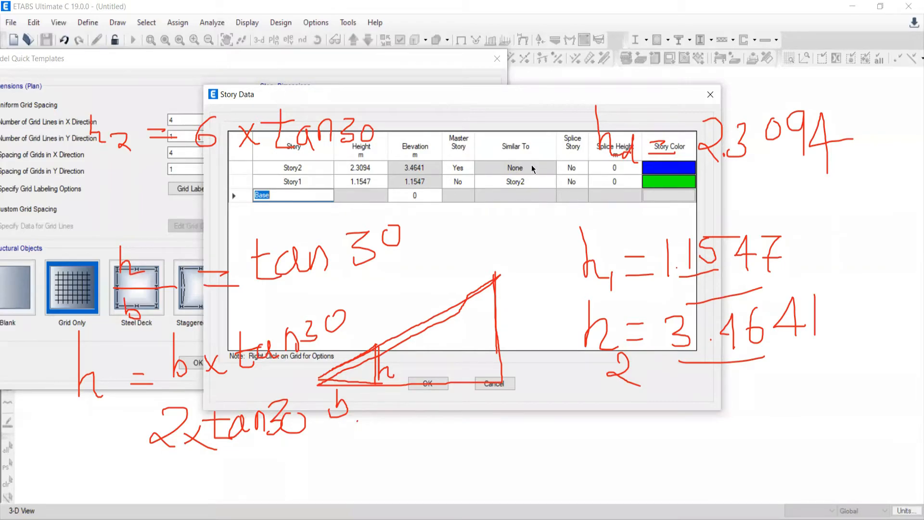
{"action": "left_click", "coordinate": [427, 384]}
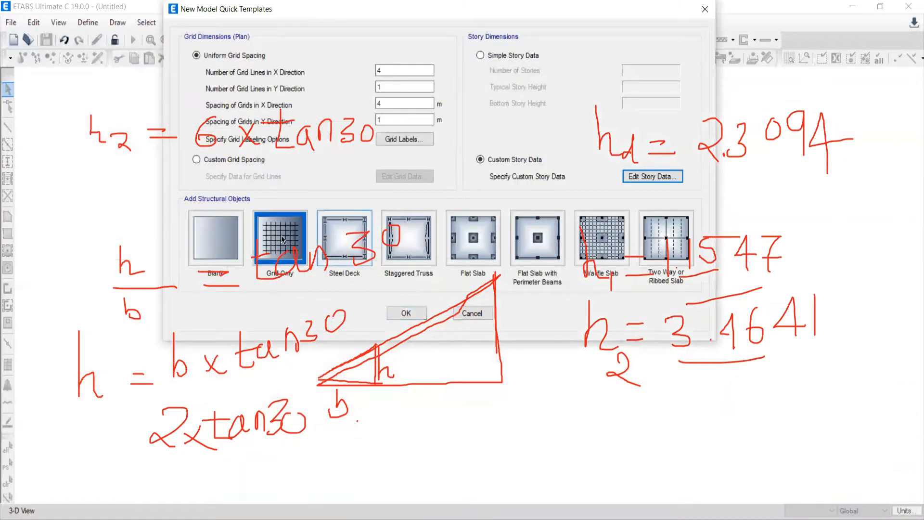
Create the model from the Grid Only template and clear the red handwritten notes from the screen.
{"action": "left_click", "coordinate": [288, 255]}
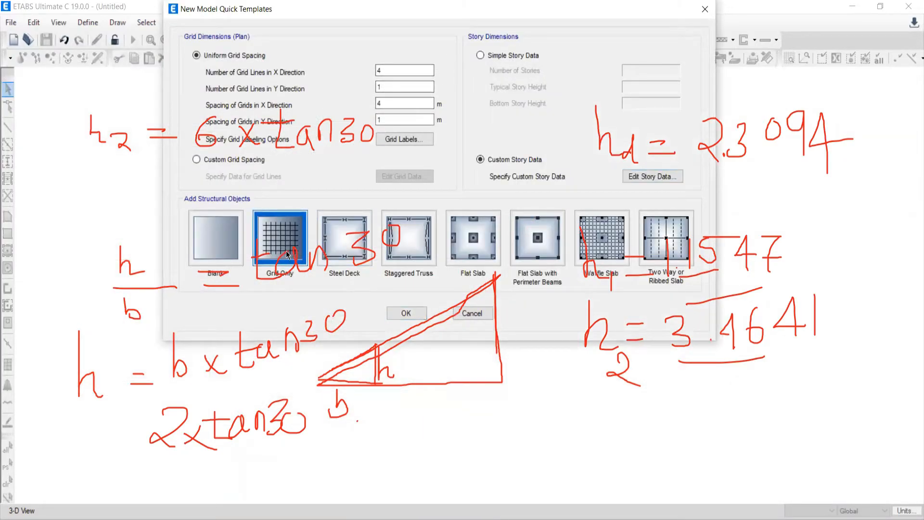
{"action": "left_click", "coordinate": [405, 314]}
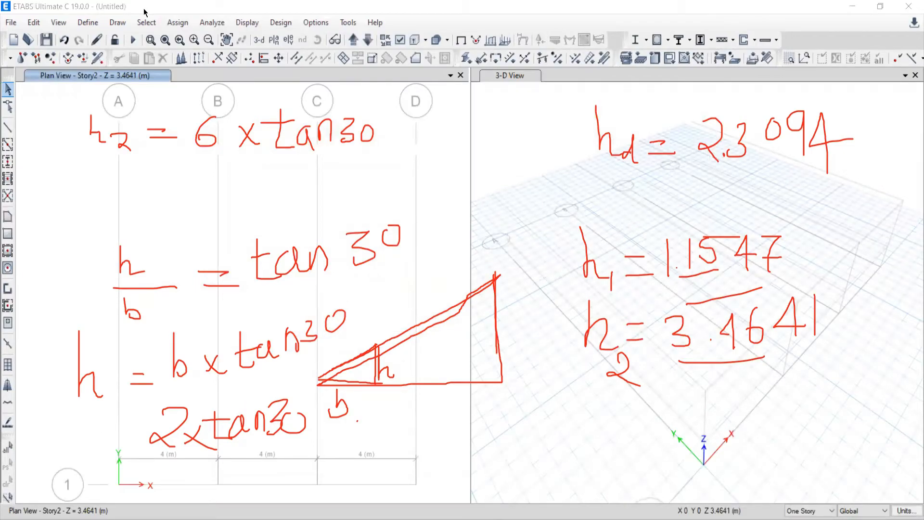
{"action": "key", "text": "Escape"}
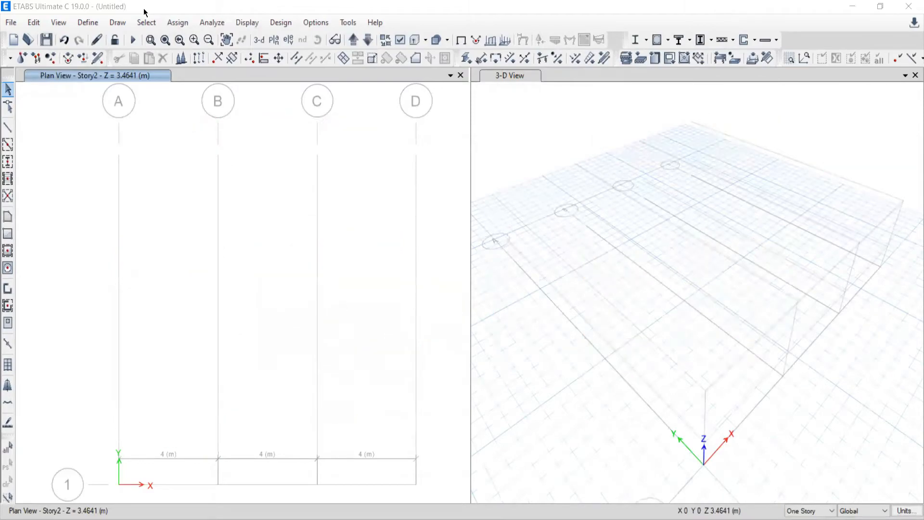
Widen the Story2 plan view and close the 3-D view so only the plan remains.
{"action": "scroll", "coordinate": [405, 216], "scroll_direction": "down", "scroll_amount": 3}
{"action": "scroll", "coordinate": [414, 273], "scroll_direction": "up", "scroll_amount": 3}
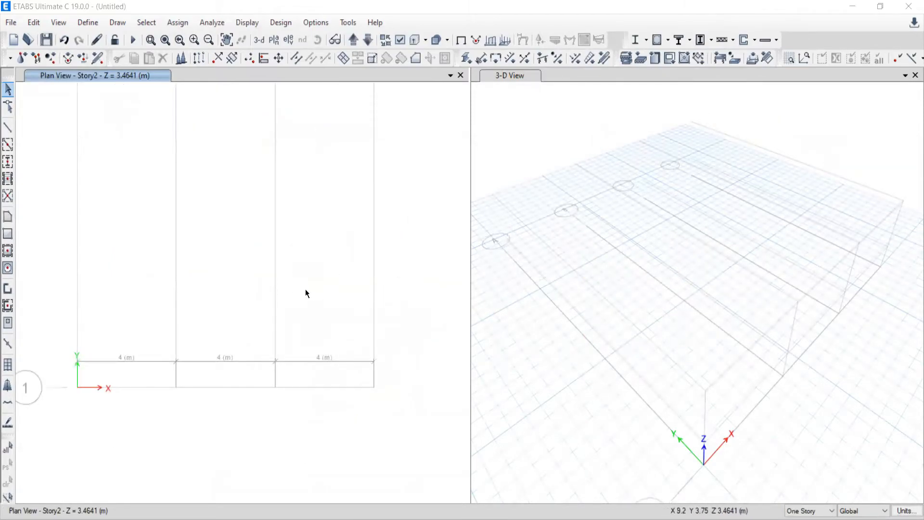
{"action": "scroll", "coordinate": [308, 327], "scroll_direction": "down", "scroll_amount": 3}
{"action": "scroll", "coordinate": [306, 327], "scroll_direction": "up", "scroll_amount": 3}
{"action": "middle_click_drag", "start_coordinate": [293, 314], "coordinate": [311, 282]}
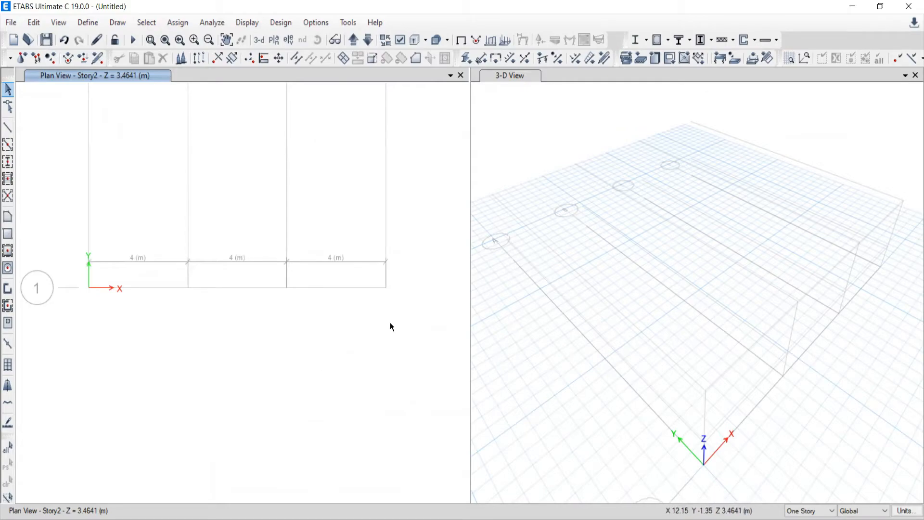
{"action": "scroll", "coordinate": [390, 322], "scroll_direction": "down", "scroll_amount": 3}
{"action": "scroll", "coordinate": [410, 301], "scroll_direction": "up", "scroll_amount": 3}
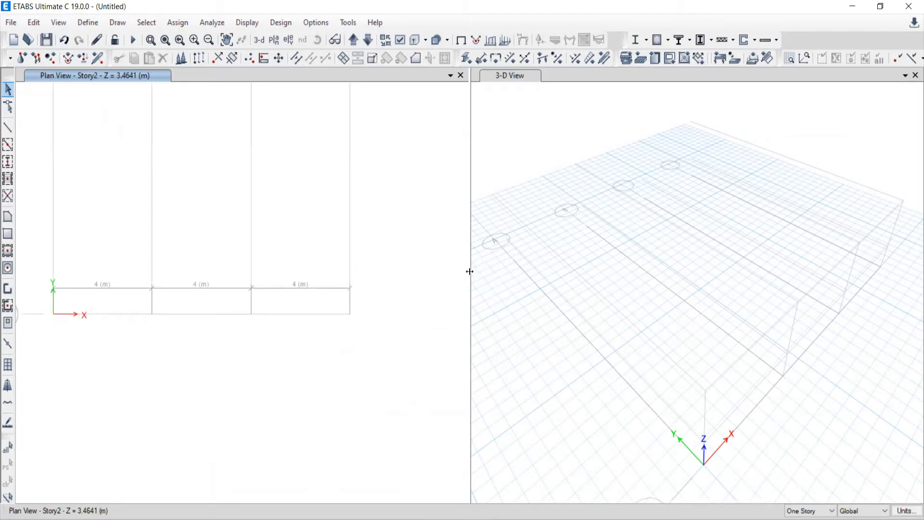
{"action": "left_click_drag", "start_coordinate": [469, 272], "coordinate": [654, 258]}
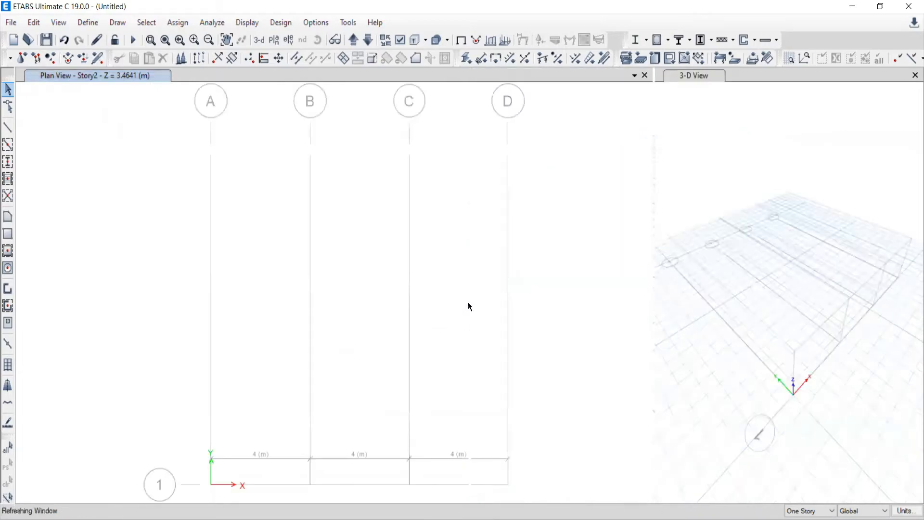
{"action": "middle_click_drag", "start_coordinate": [472, 326], "coordinate": [475, 262]}
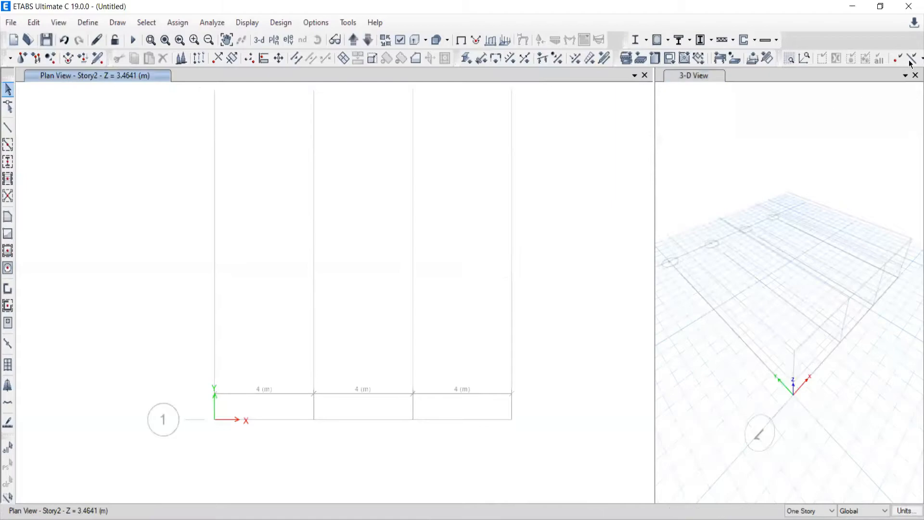
{"action": "left_click", "coordinate": [915, 75]}
{"action": "middle_click_drag", "start_coordinate": [404, 242], "coordinate": [384, 54]}
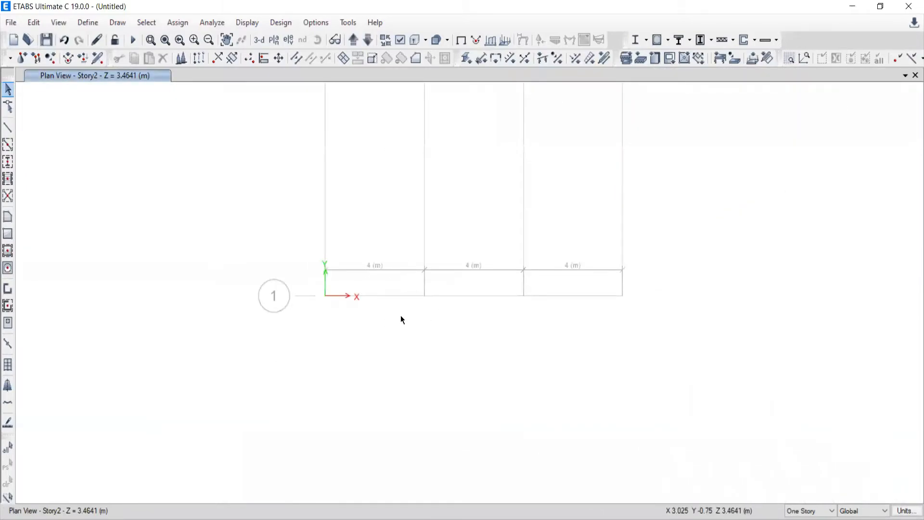
{"action": "scroll", "coordinate": [422, 288], "scroll_direction": "up", "scroll_amount": 3}
{"action": "scroll", "coordinate": [431, 300], "scroll_direction": "down", "scroll_amount": 3}
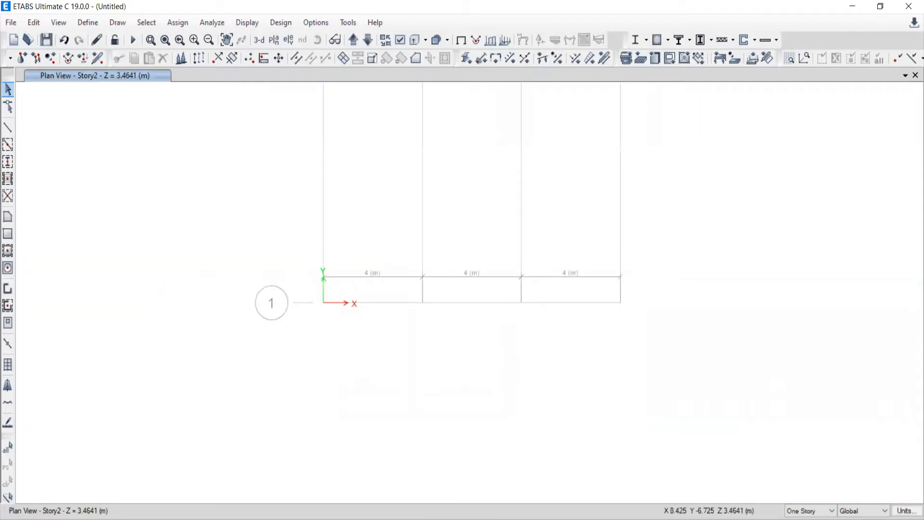
Consult the roof truss diagram in Word, return to ETABS and display the elevation view along grid line 1.
{"action": "key", "text": "alt+Tab"}
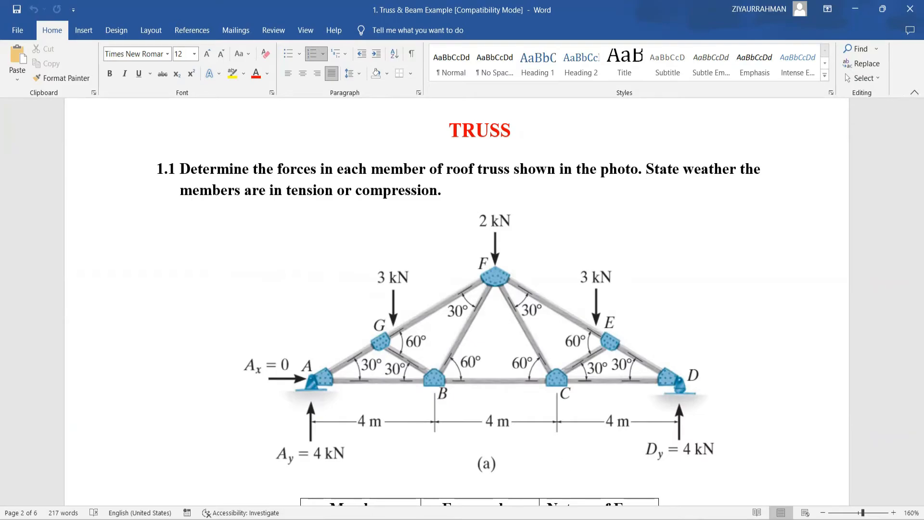
{"action": "key", "text": "alt+Tab"}
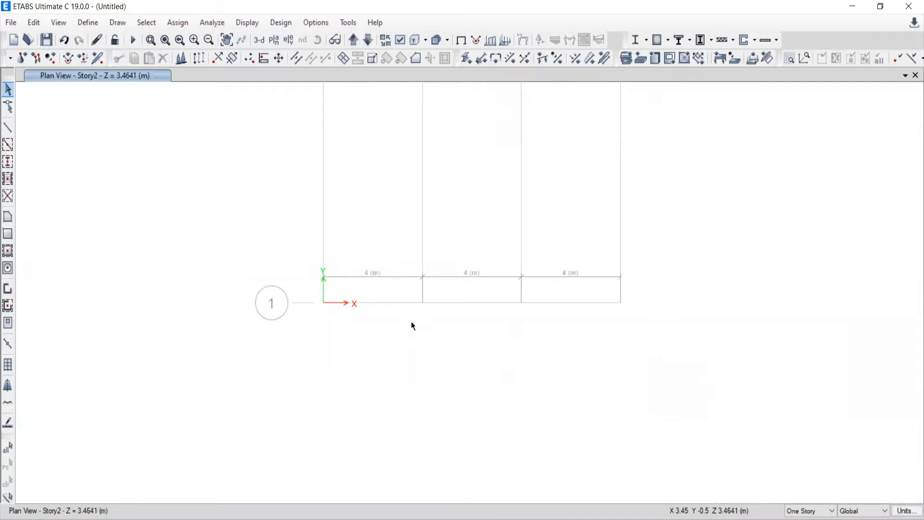
{"action": "left_click", "coordinate": [289, 40]}
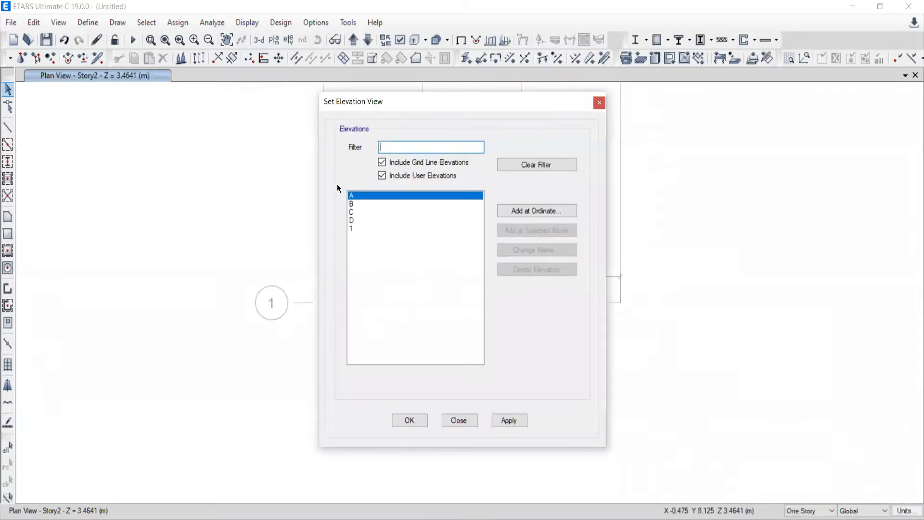
{"action": "left_click", "coordinate": [600, 102]}
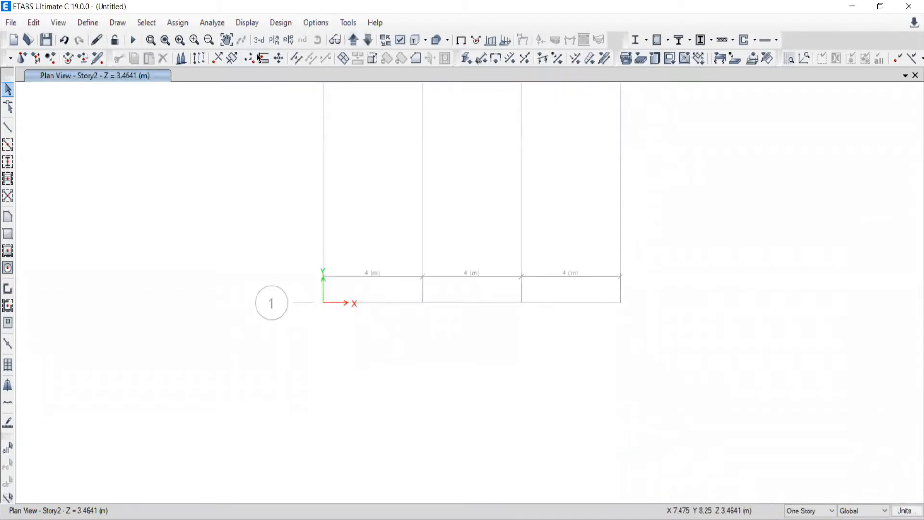
{"action": "left_click", "coordinate": [284, 41]}
{"action": "left_click", "coordinate": [355, 229]}
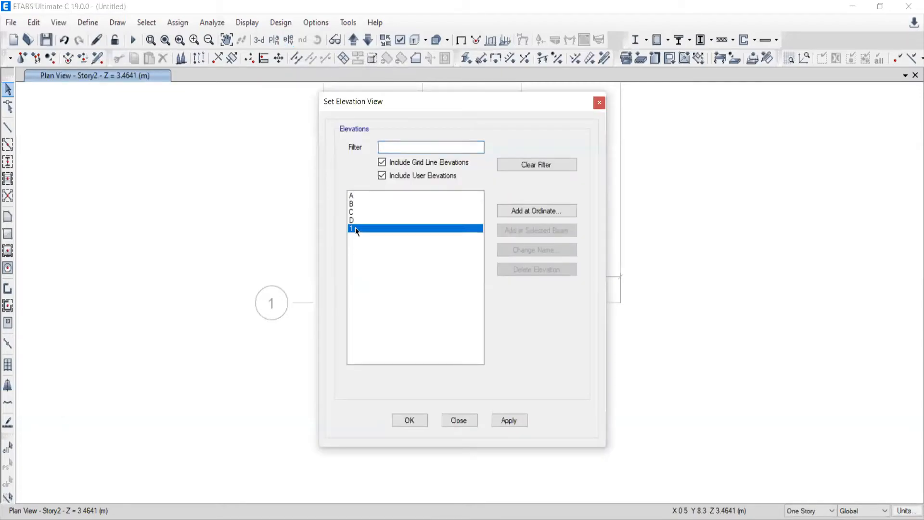
{"action": "left_click", "coordinate": [509, 419]}
{"action": "left_click", "coordinate": [458, 420]}
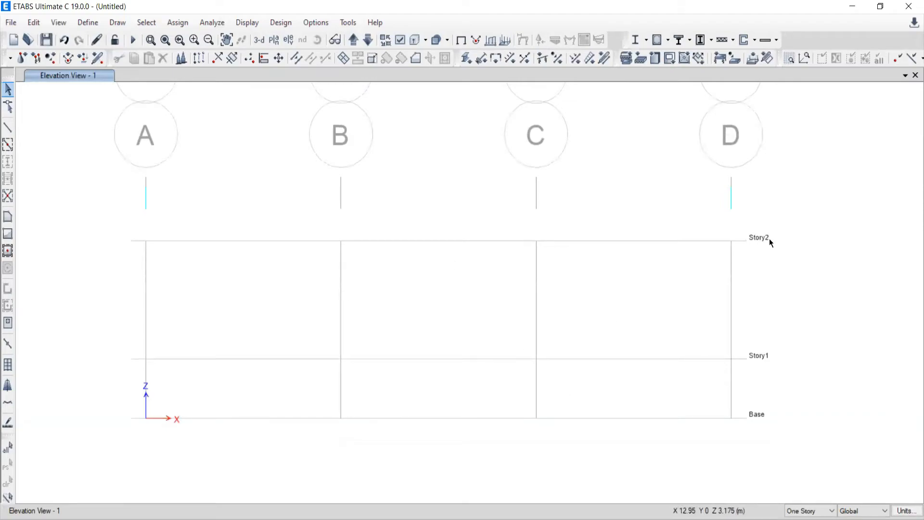
Display the plan view at the Story1 level.
{"action": "left_click_drag", "start_coordinate": [775, 209], "coordinate": [707, 451]}
{"action": "left_click", "coordinate": [274, 40]}
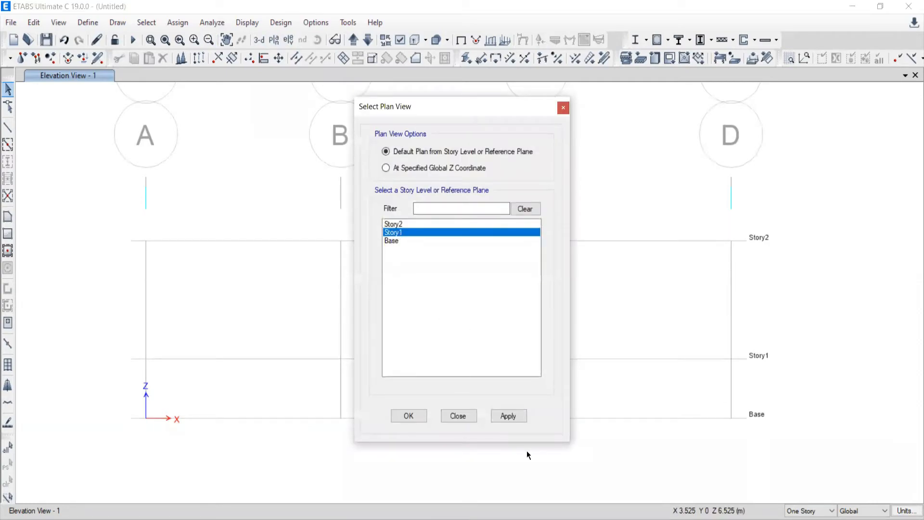
{"action": "left_click", "coordinate": [510, 416]}
{"action": "left_click", "coordinate": [462, 416]}
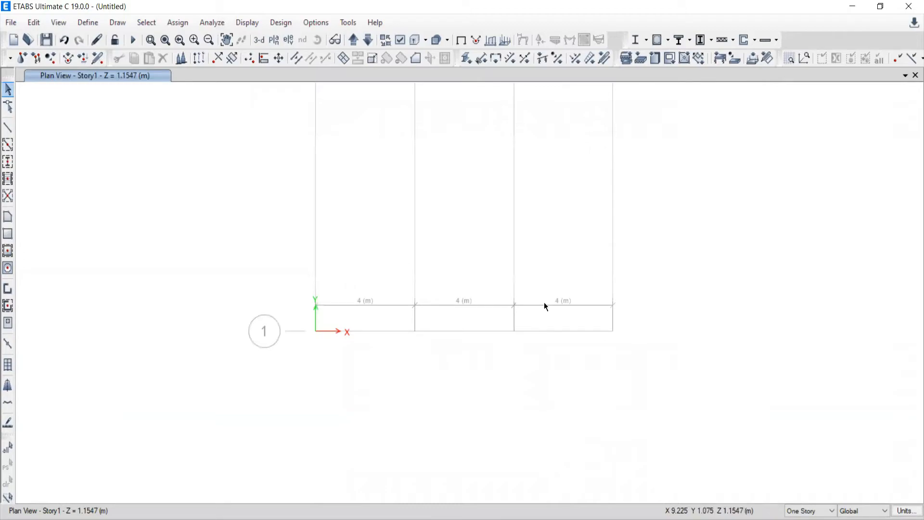
Return to the elevation view along grid line 1 and consult the roof truss diagram in Word.
{"action": "left_click", "coordinate": [288, 40]}
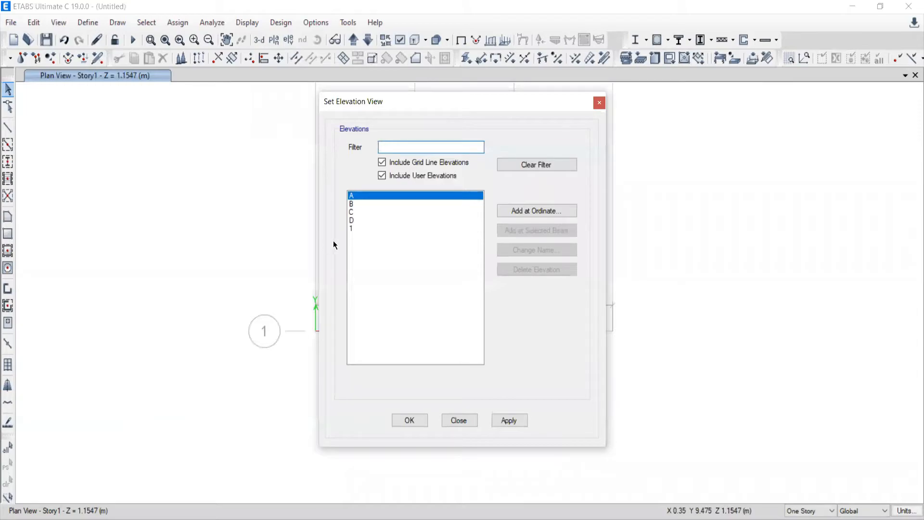
{"action": "left_click", "coordinate": [351, 228]}
{"action": "left_click", "coordinate": [506, 422]}
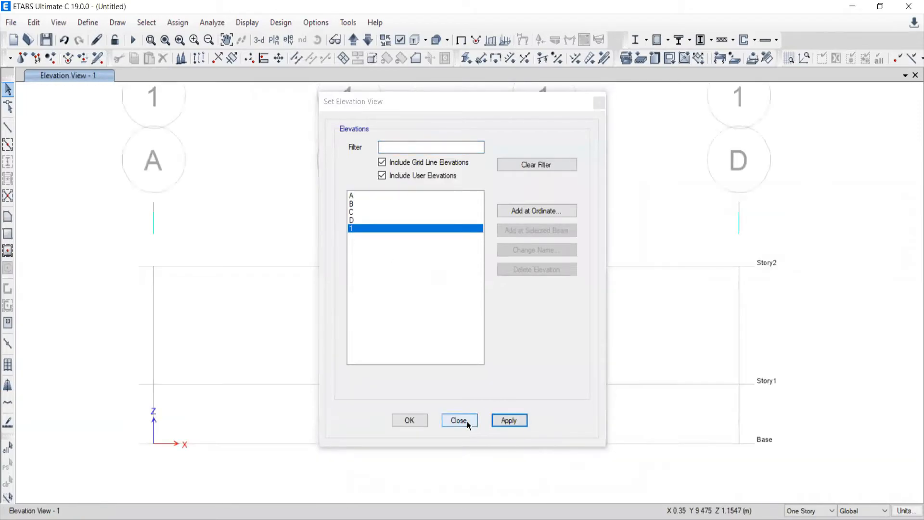
{"action": "left_click", "coordinate": [464, 420]}
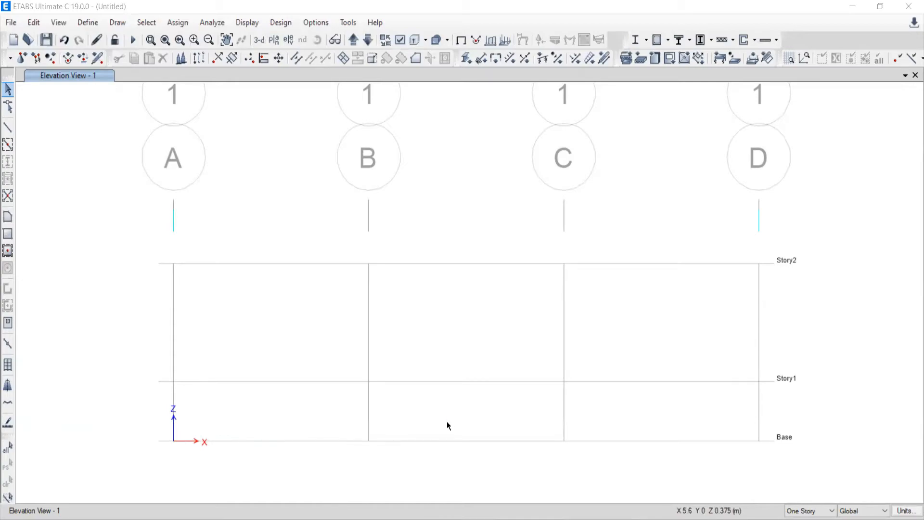
{"action": "middle_click_drag", "start_coordinate": [433, 481], "coordinate": [427, 404]}
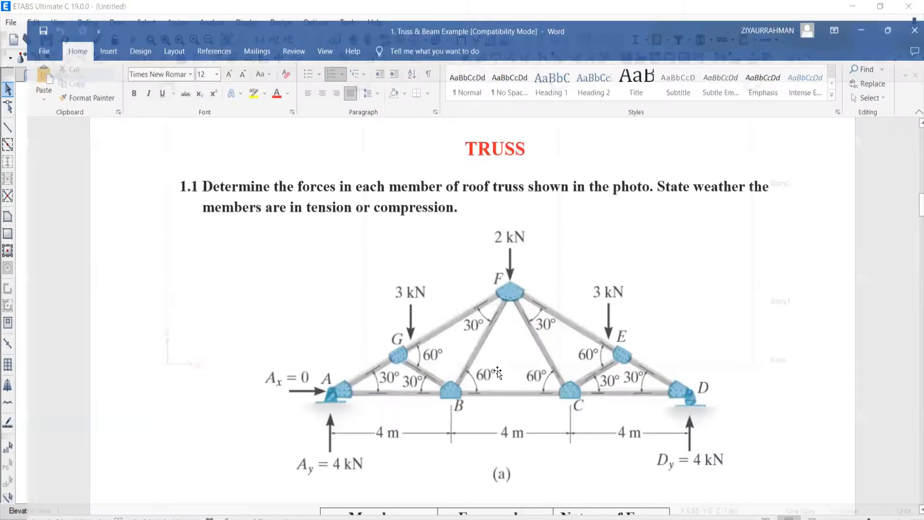
{"action": "scroll", "coordinate": [323, 361], "scroll_direction": "down", "scroll_amount": 2}
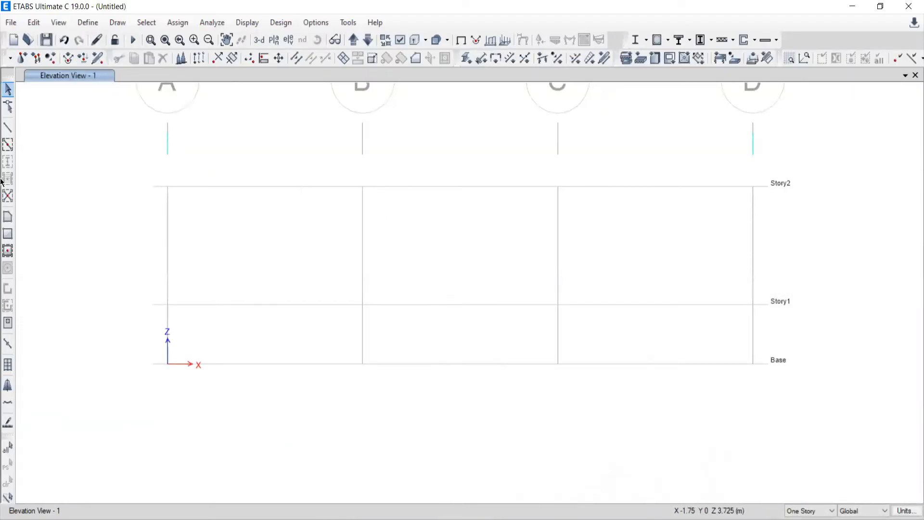
{"action": "left_click", "coordinate": [8, 128]}
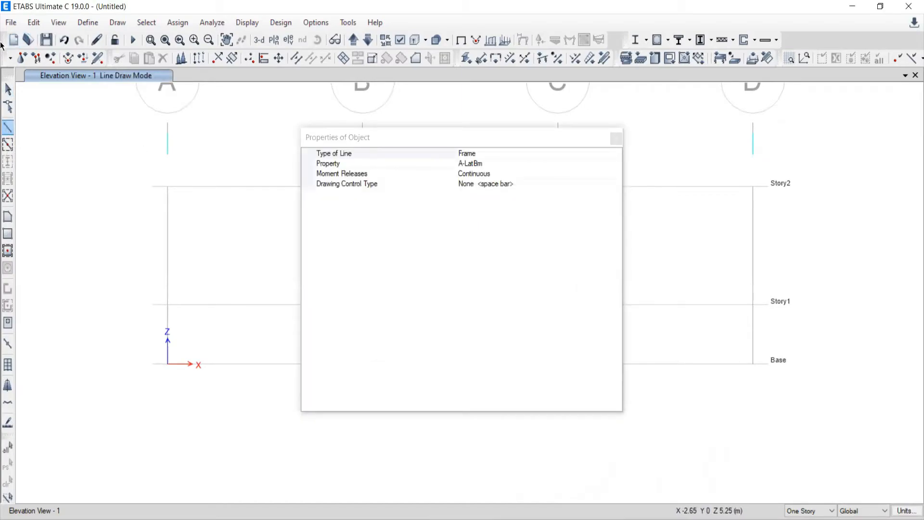
{"action": "left_click", "coordinate": [616, 140]}
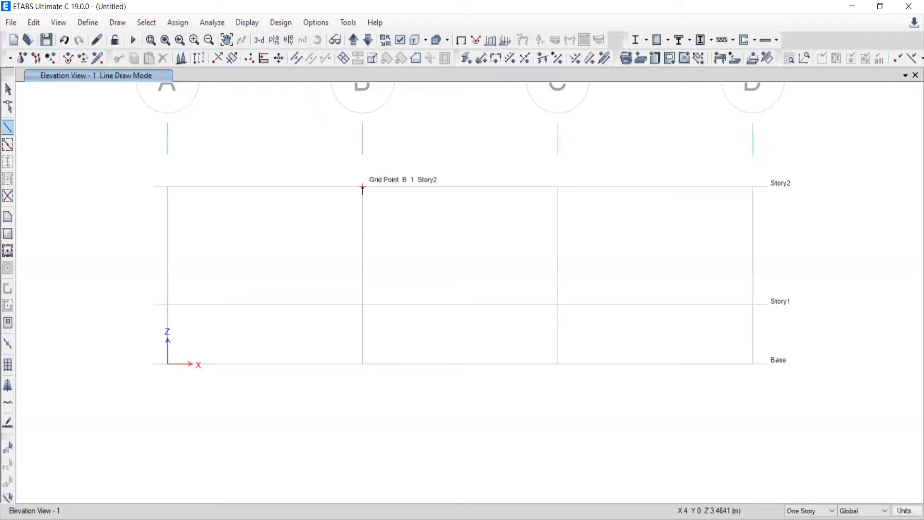
{"action": "left_click", "coordinate": [753, 364]}
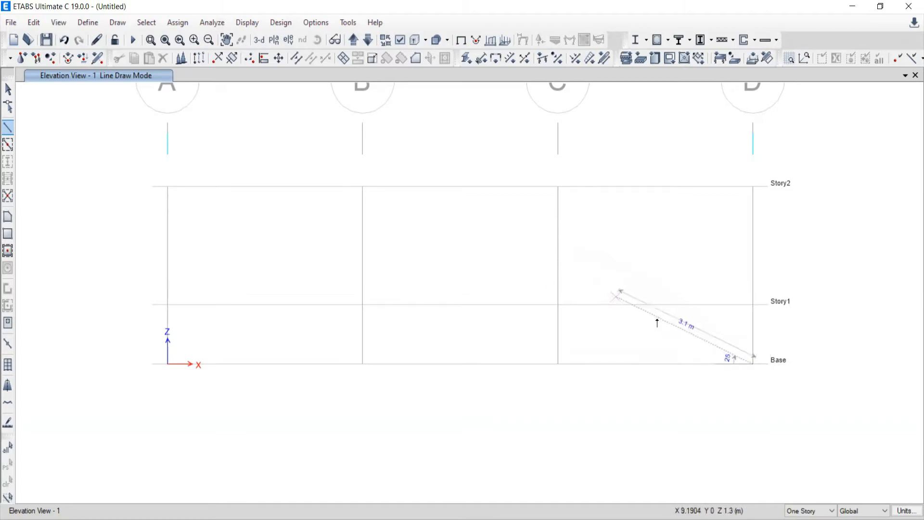
{"action": "right_click", "coordinate": [555, 480]}
{"action": "key", "text": "alt+Tab"}
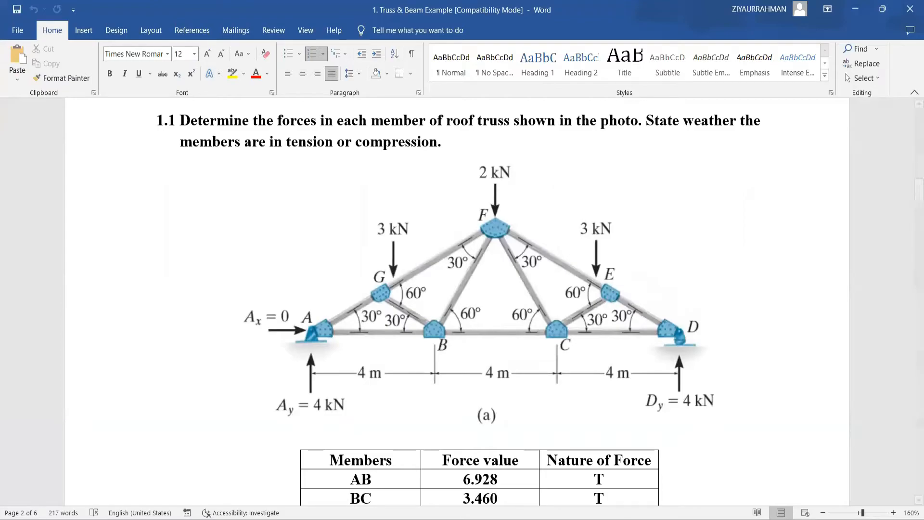
{"action": "key", "text": "alt+Tab"}
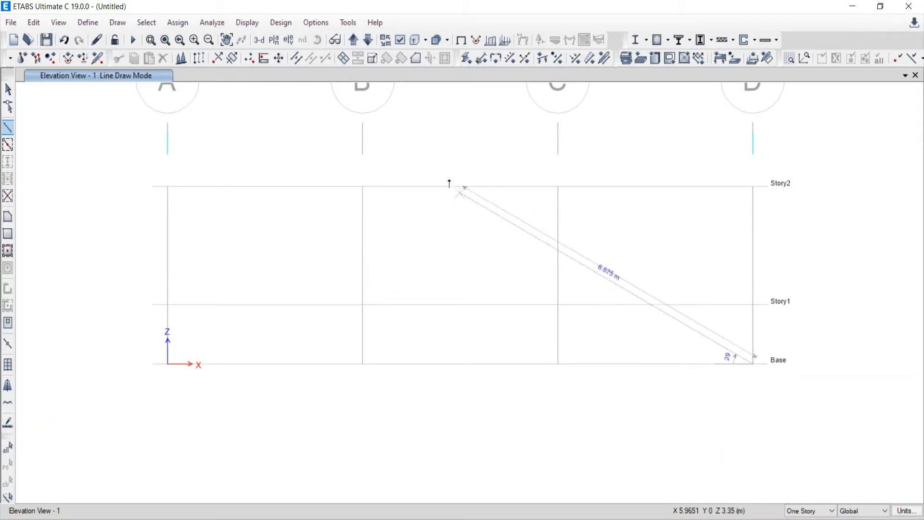
{"action": "key", "text": "Escape"}
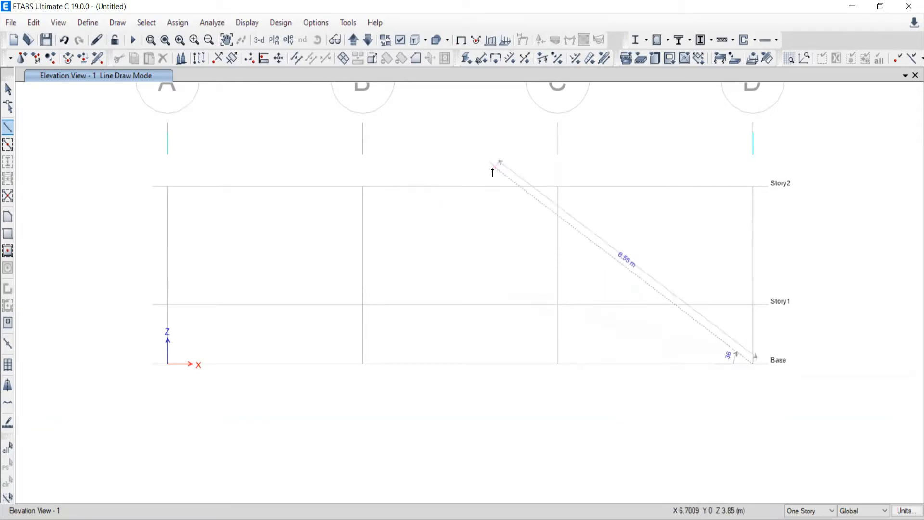
{"action": "middle_click_drag", "start_coordinate": [498, 174], "coordinate": [496, 231]}
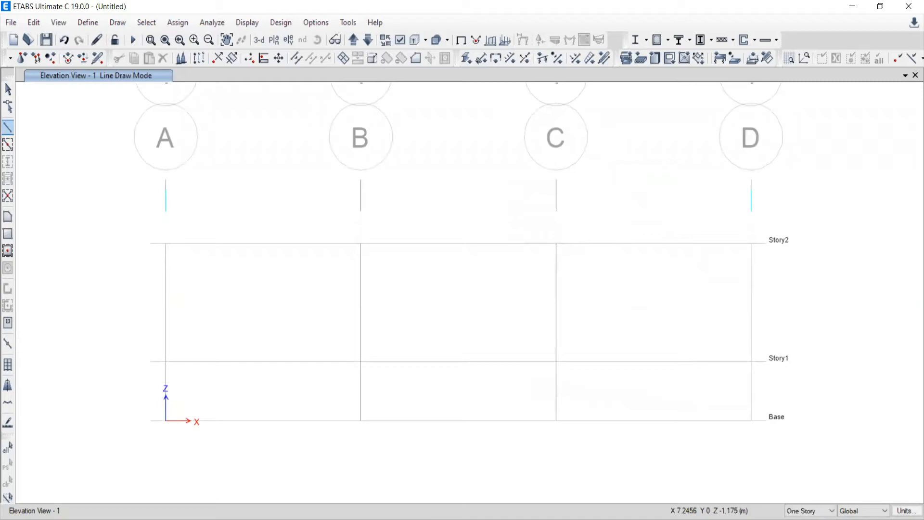
{"action": "key", "text": "alt+Tab"}
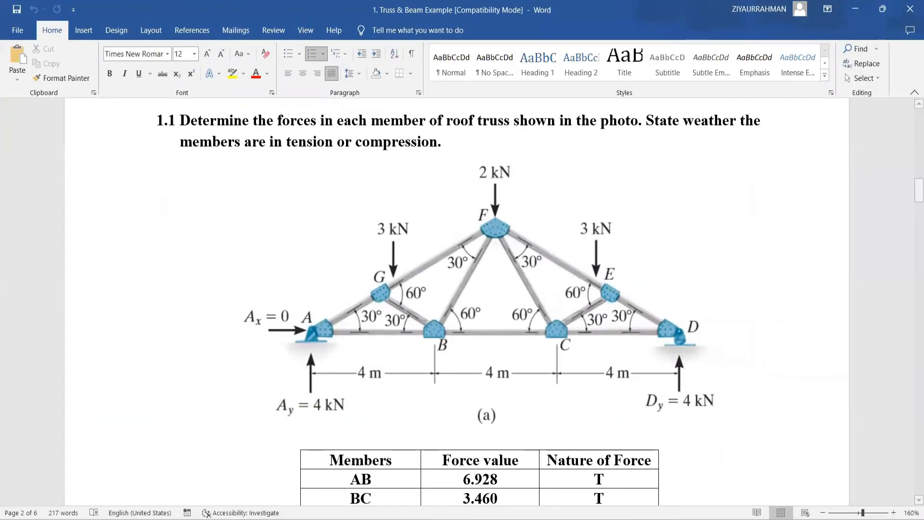
{"action": "key", "text": "alt+Tab"}
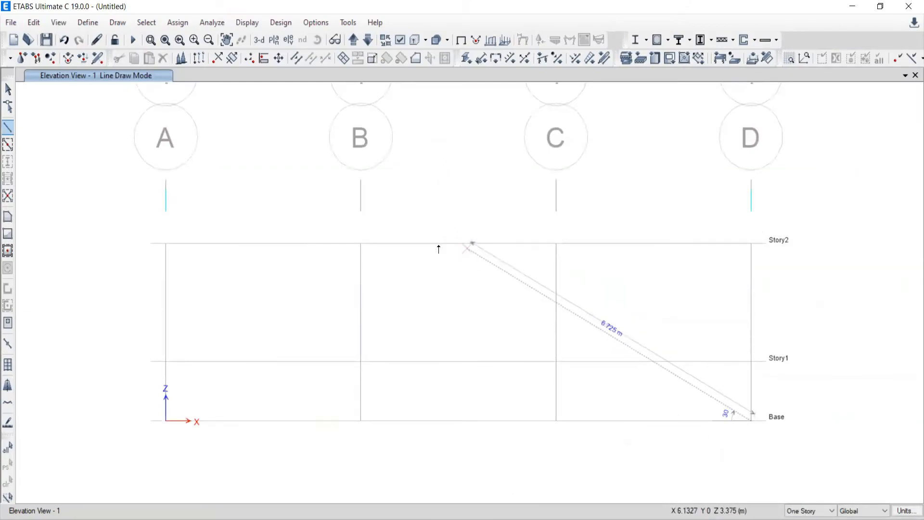
{"action": "left_click", "coordinate": [13, 94]}
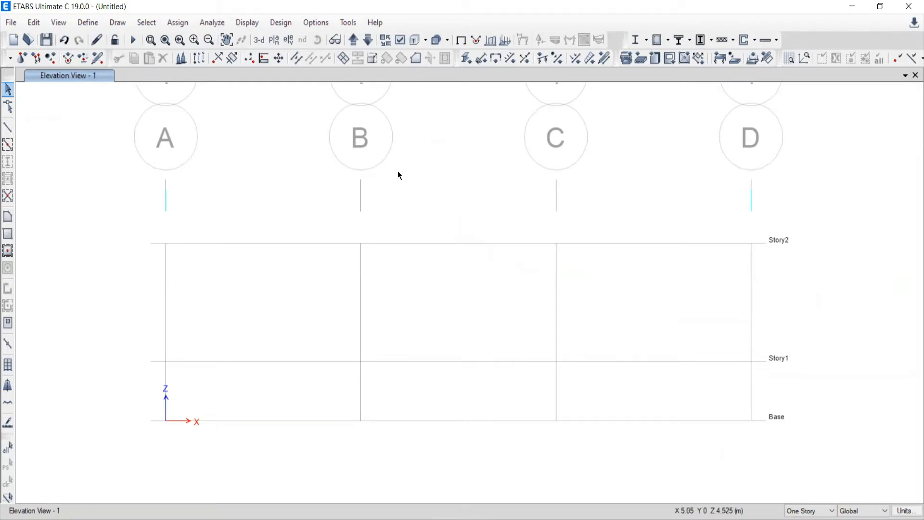
Enable snapping to line ends and midpoints in the snap options.
{"action": "right_click", "coordinate": [235, 149]}
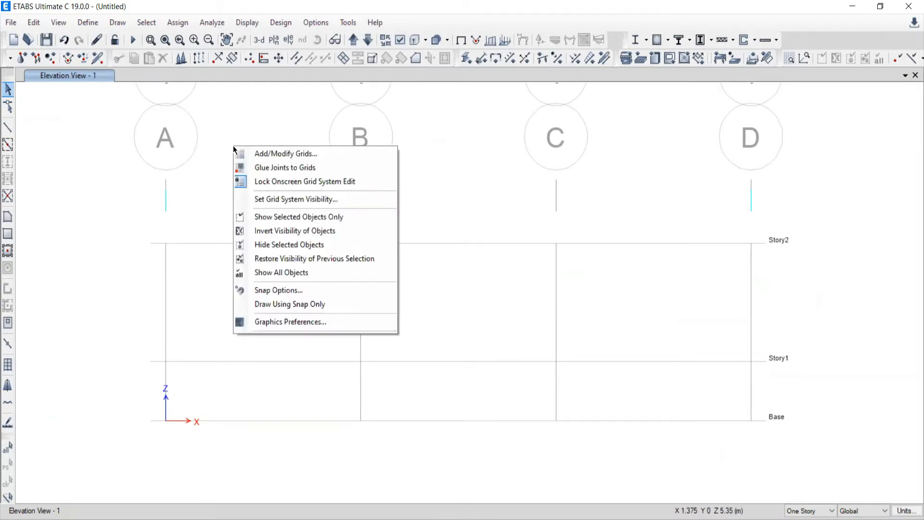
{"action": "left_click", "coordinate": [258, 295]}
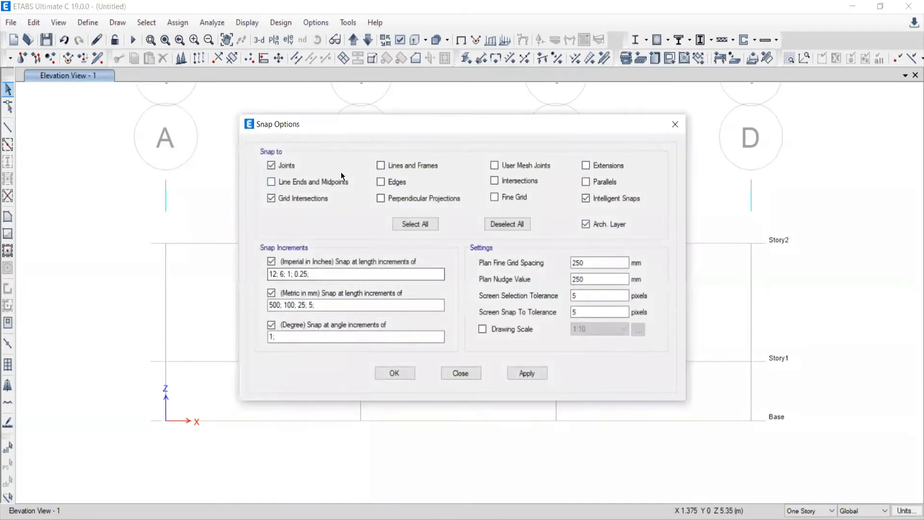
{"action": "left_click_drag", "start_coordinate": [461, 127], "coordinate": [522, 123]}
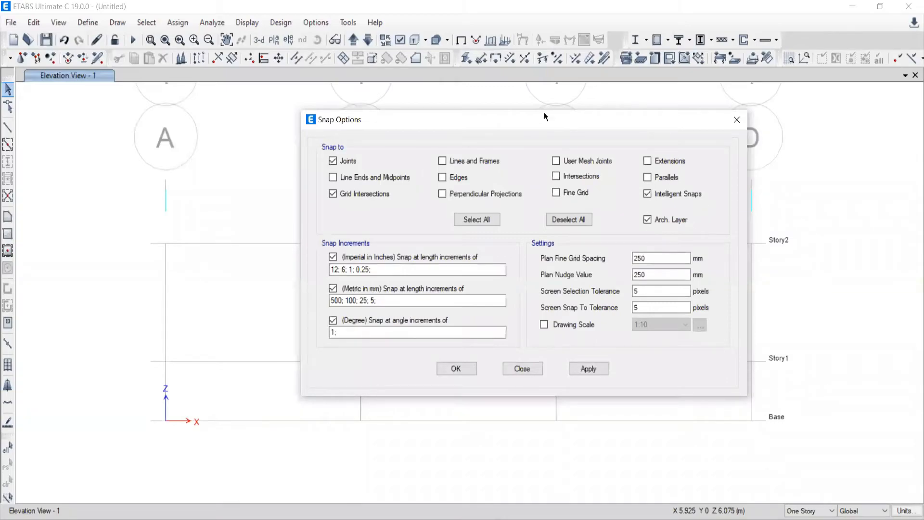
{"action": "left_click_drag", "start_coordinate": [544, 115], "coordinate": [445, 157]}
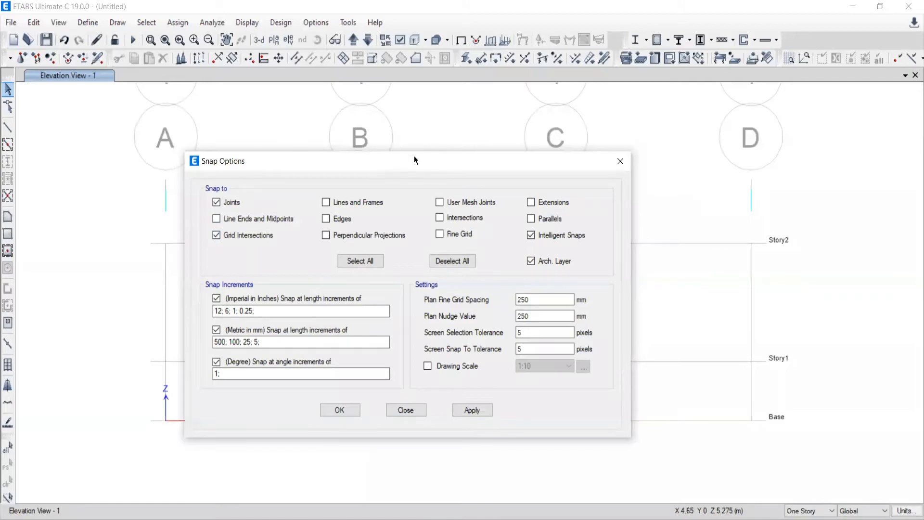
{"action": "left_click_drag", "start_coordinate": [414, 155], "coordinate": [443, 161]}
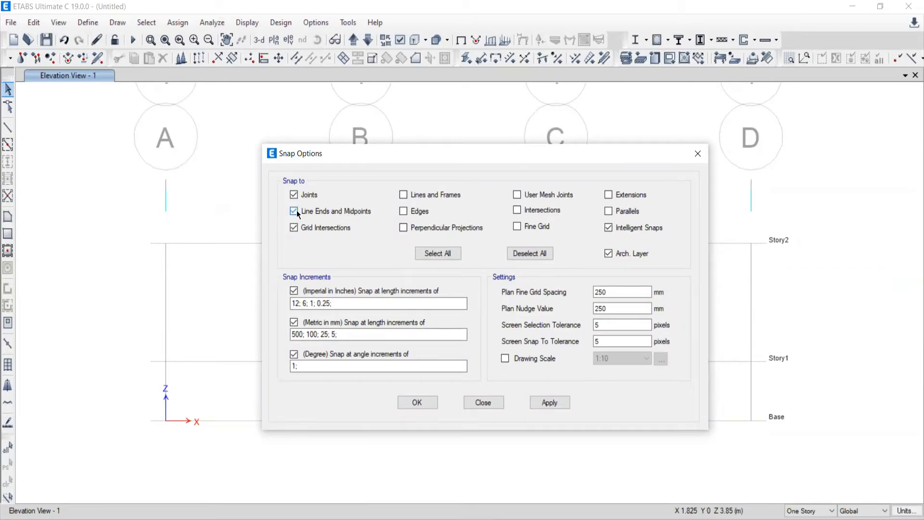
{"action": "left_click", "coordinate": [550, 403]}
{"action": "left_click", "coordinate": [416, 405]}
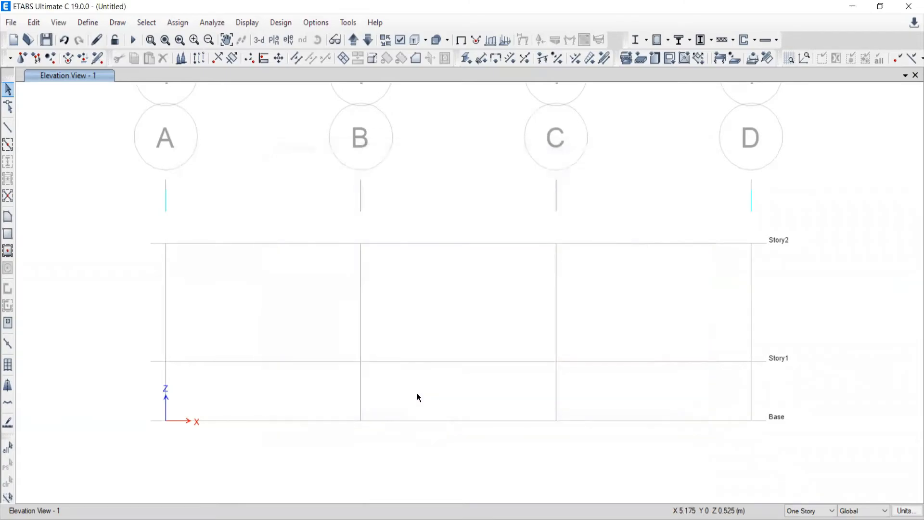
Draw an A-LatBm frame member from grid D at Base to the midpoint between grids B and C at Story2.
{"action": "left_click", "coordinate": [7, 129]}
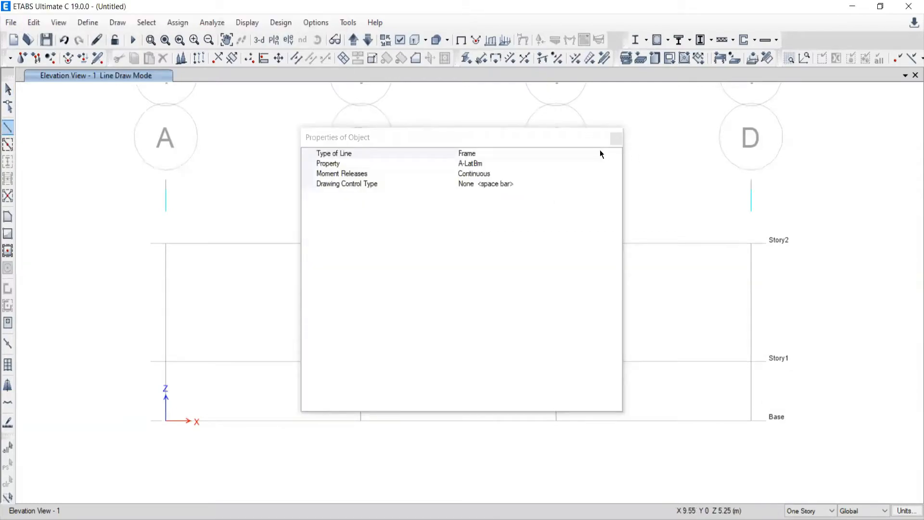
{"action": "left_click", "coordinate": [614, 141]}
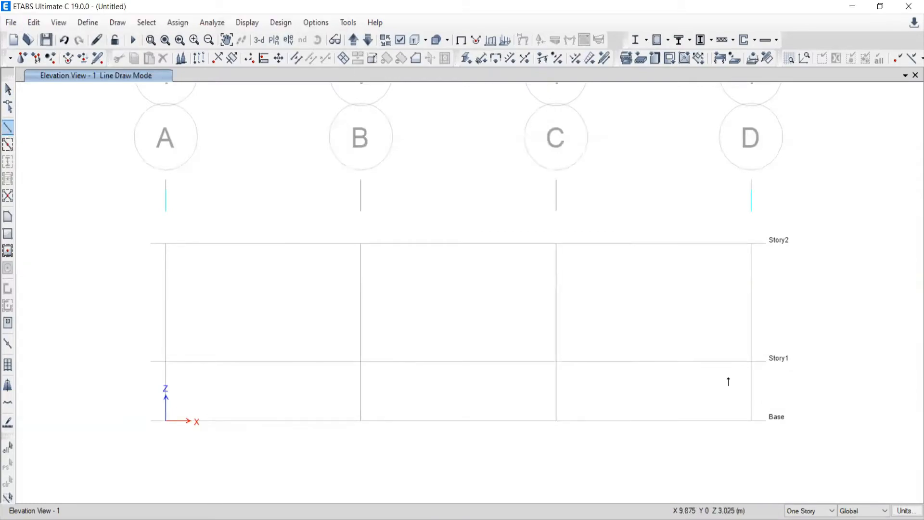
{"action": "left_click", "coordinate": [750, 422]}
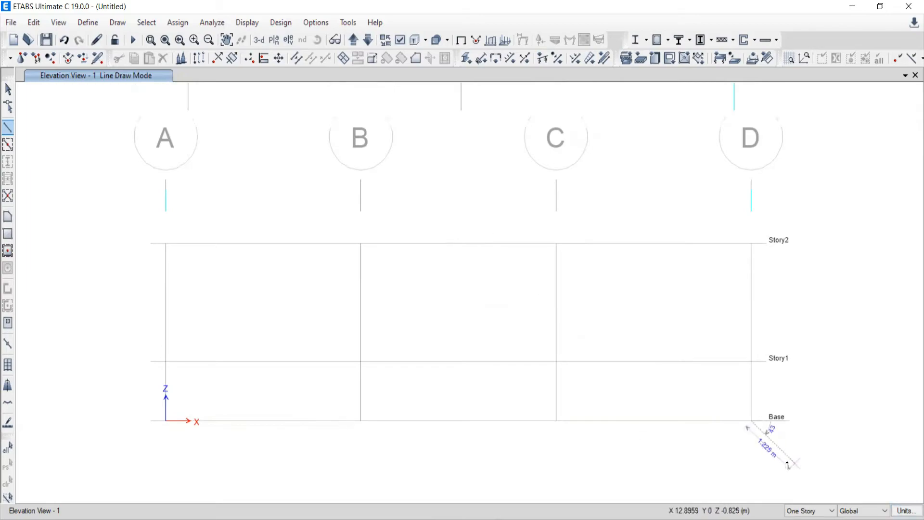
{"action": "scroll", "coordinate": [792, 464], "scroll_direction": "up", "scroll_amount": 5}
{"action": "middle_click_drag", "start_coordinate": [477, 222], "coordinate": [767, 380]}
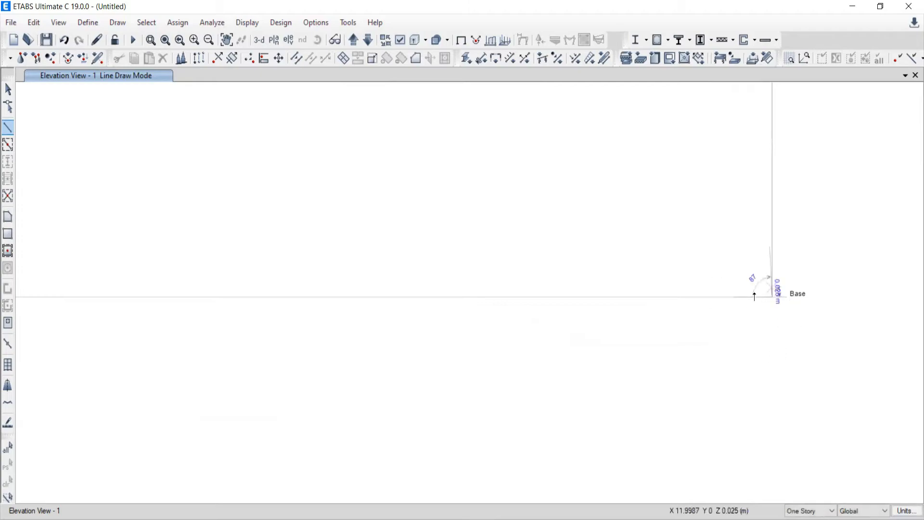
{"action": "scroll", "coordinate": [784, 326], "scroll_direction": "down", "scroll_amount": 2}
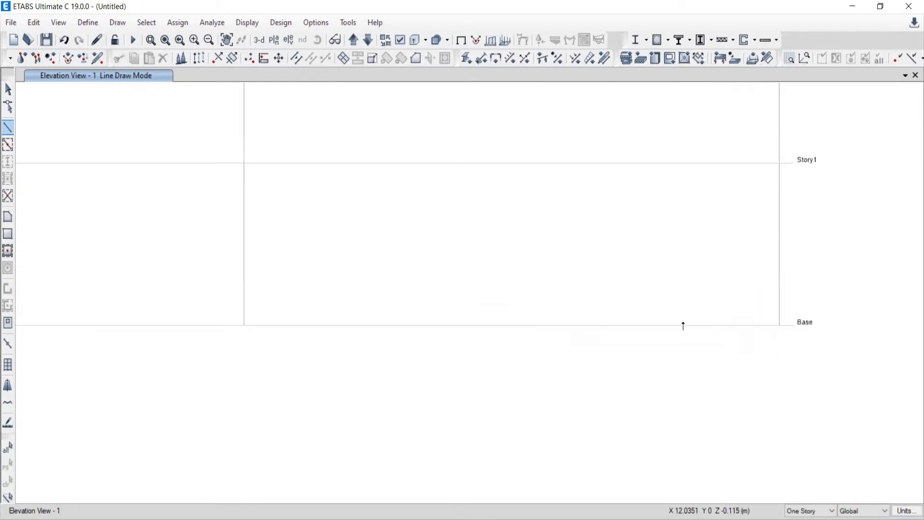
{"action": "scroll", "coordinate": [685, 324], "scroll_direction": "down", "scroll_amount": 2}
{"action": "middle_click_drag", "start_coordinate": [363, 171], "coordinate": [469, 216]}
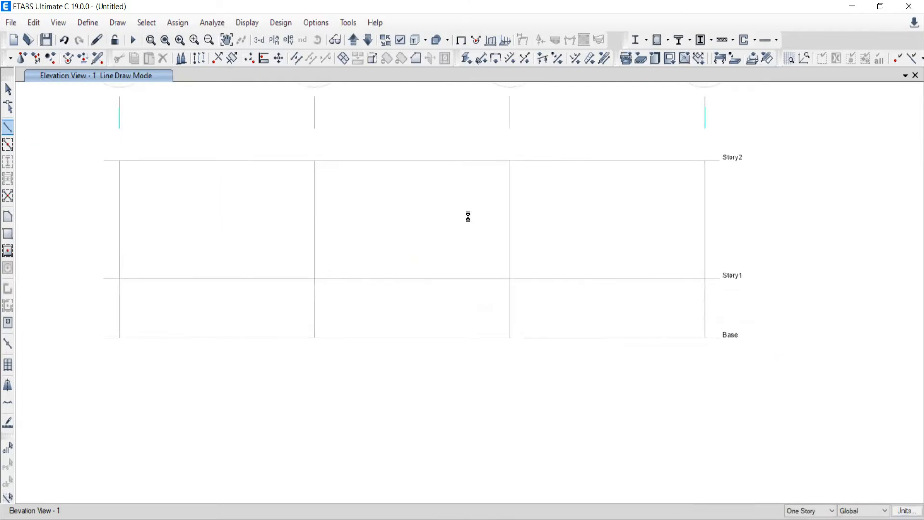
{"action": "left_click", "coordinate": [413, 161]}
{"action": "scroll", "coordinate": [698, 349], "scroll_direction": "up", "scroll_amount": 3}
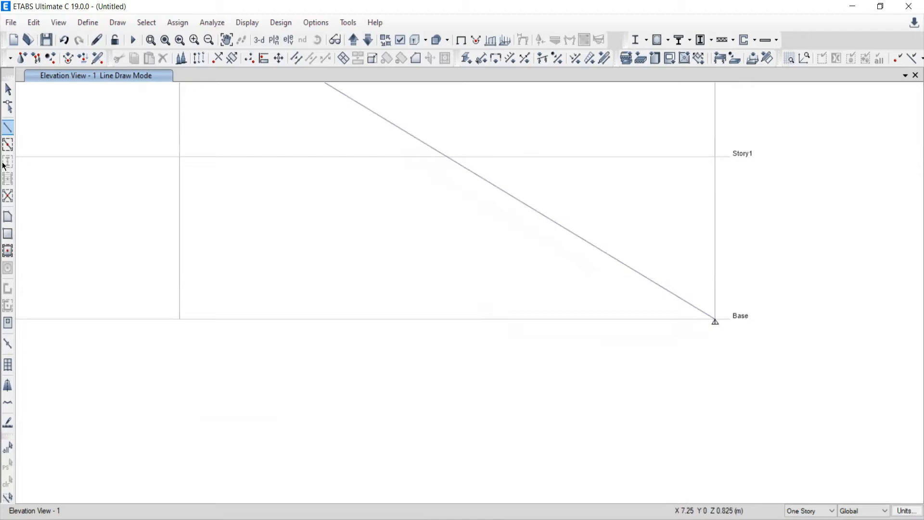
{"action": "left_click", "coordinate": [8, 89]}
{"action": "scroll", "coordinate": [669, 357], "scroll_direction": "down", "scroll_amount": 3}
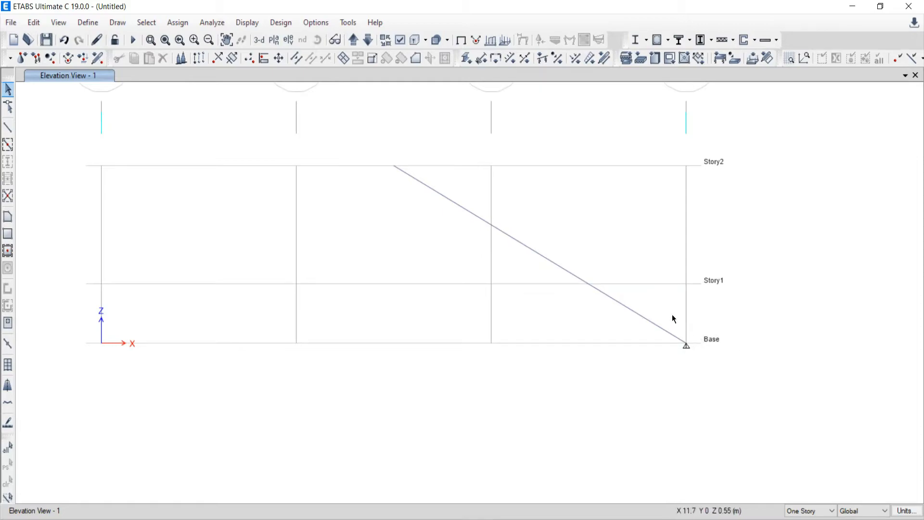
{"action": "left_click_drag", "start_coordinate": [692, 333], "coordinate": [684, 302]}
{"action": "mouse_move", "coordinate": [664, 310]}
{"action": "left_mouse_down"}
{"action": "mouse_move", "coordinate": [724, 370]}
{"action": "mouse_move", "coordinate": [660, 327]}
{"action": "left_mouse_up"}
Draw a second frame member from grid D at Story1 up to grid C at Story2.
{"action": "left_click", "coordinate": [8, 127]}
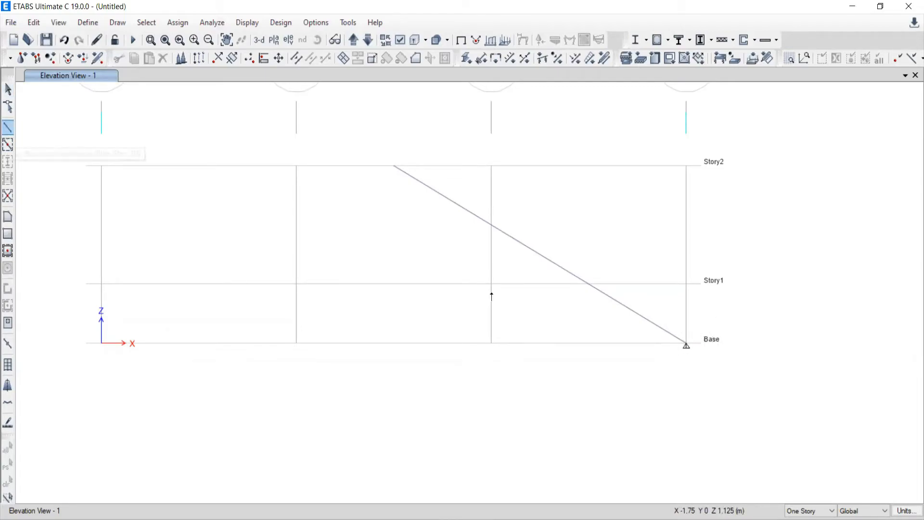
{"action": "left_click", "coordinate": [620, 141]}
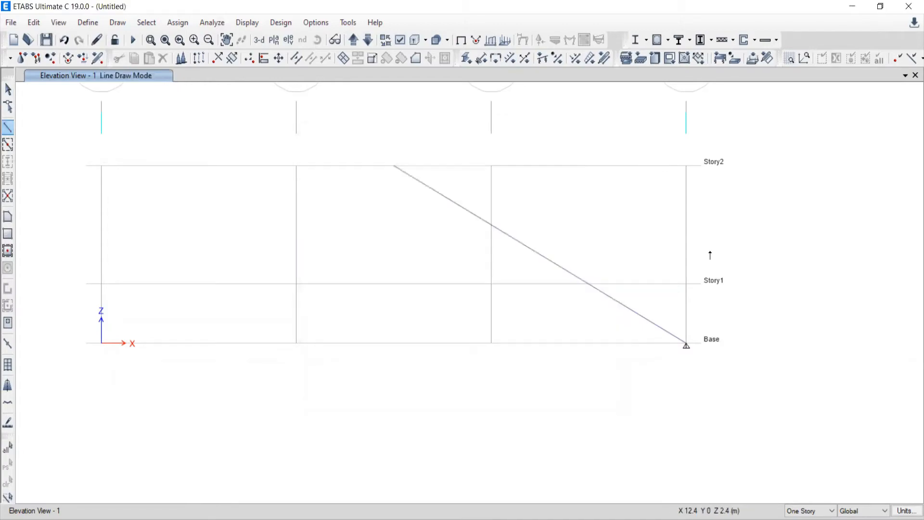
{"action": "left_click", "coordinate": [687, 284]}
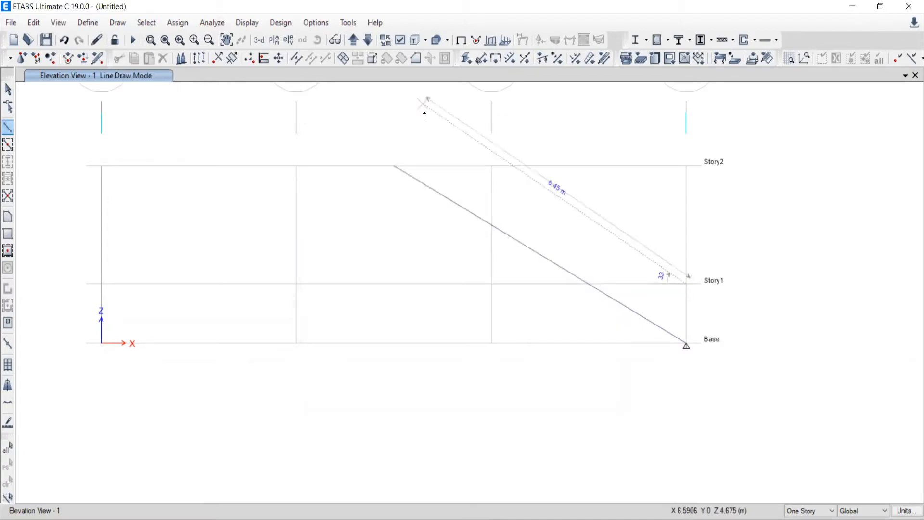
{"action": "double_click", "coordinate": [491, 166]}
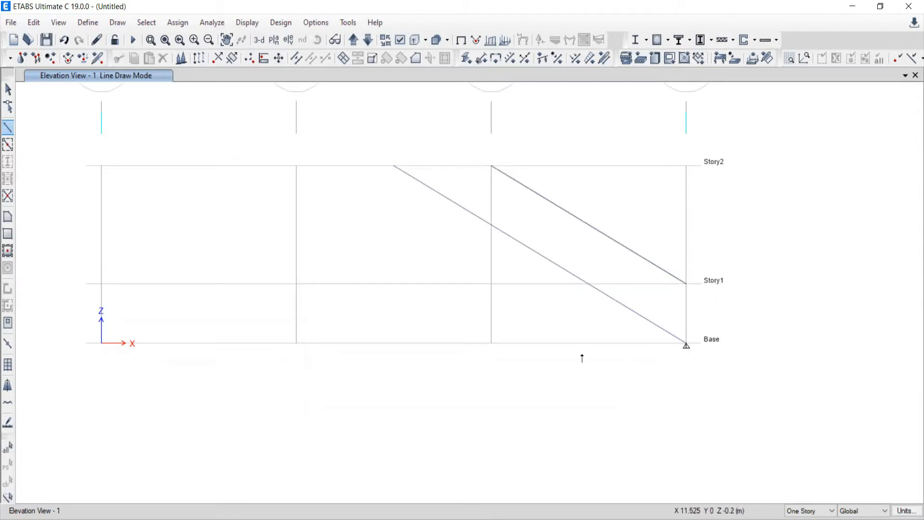
Draw a frame member along Base from grid C to grid B, and undo all the frame members drawn so far.
{"action": "left_click", "coordinate": [491, 344]}
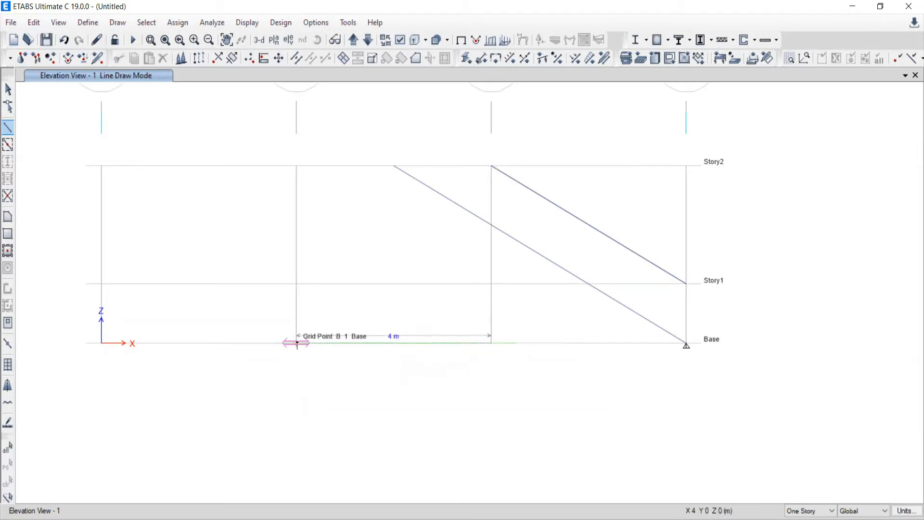
{"action": "left_click", "coordinate": [297, 344]}
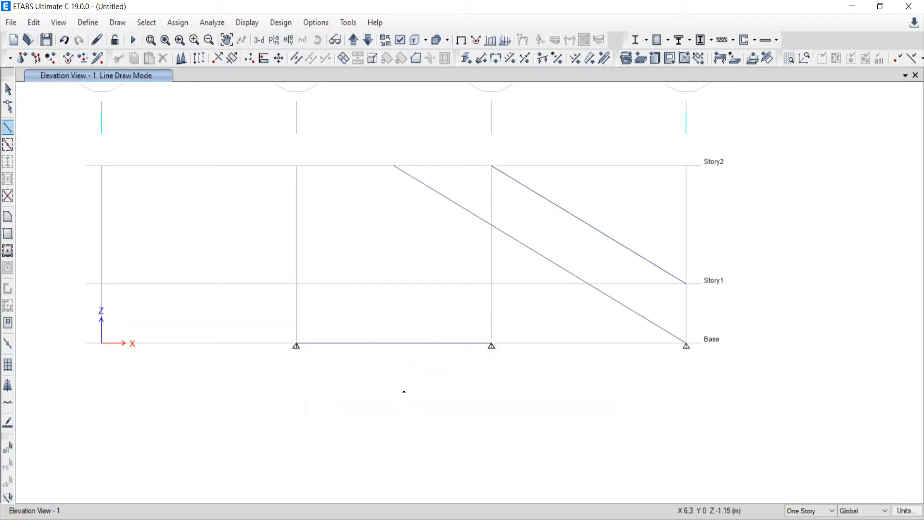
{"action": "left_click", "coordinate": [64, 43]}
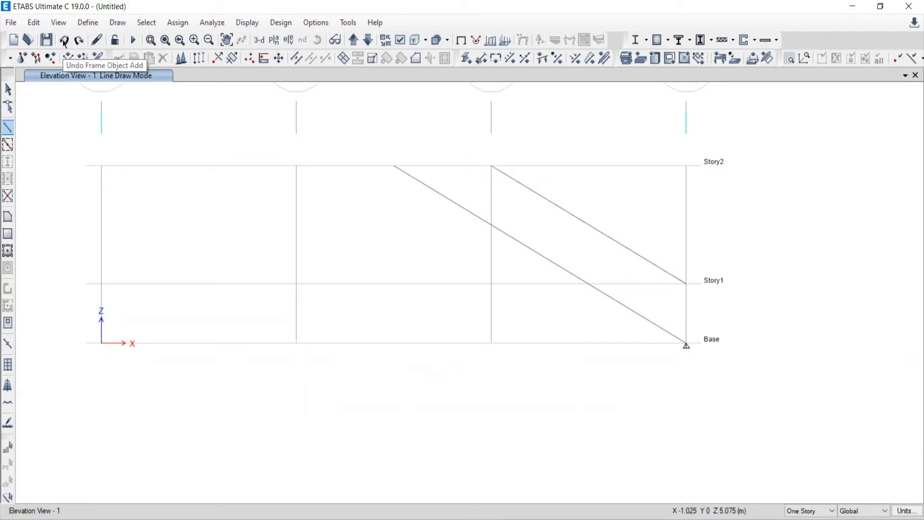
{"action": "left_click", "coordinate": [64, 42]}
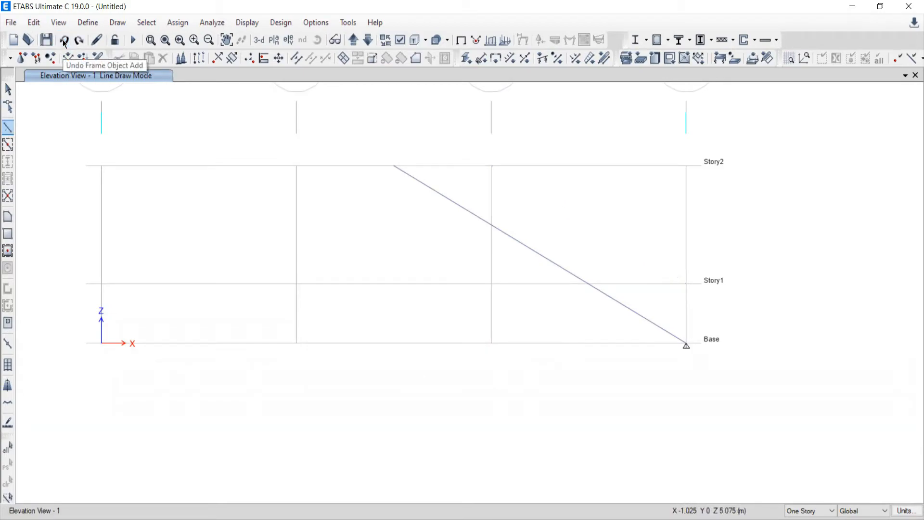
Try drawing A-LatBm frame members from grid D at Base through the Story2 midpoint between grids B and C to grid A at Base, and undo both.
{"action": "left_click", "coordinate": [8, 128]}
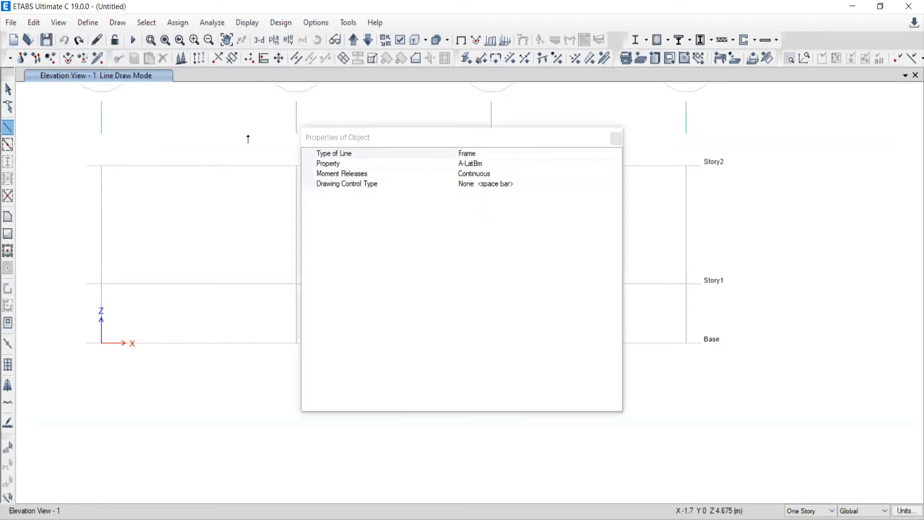
{"action": "left_click", "coordinate": [611, 139]}
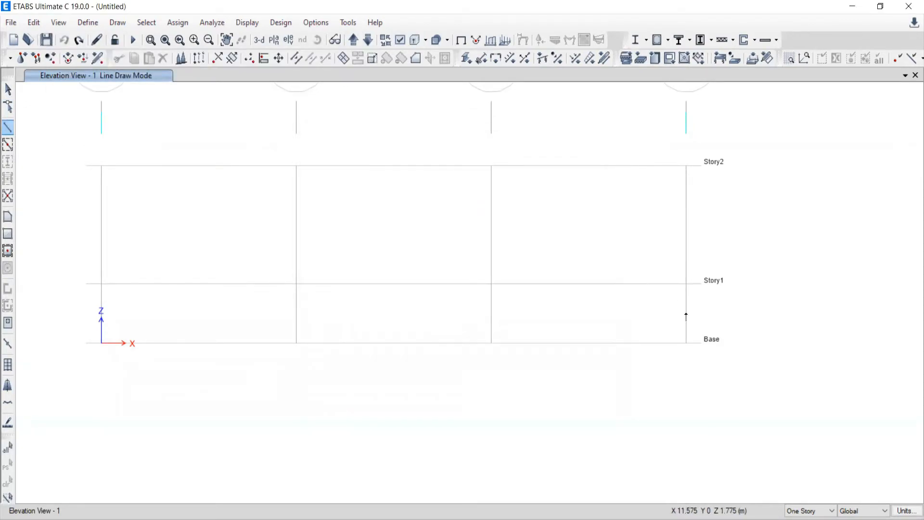
{"action": "left_click", "coordinate": [687, 344]}
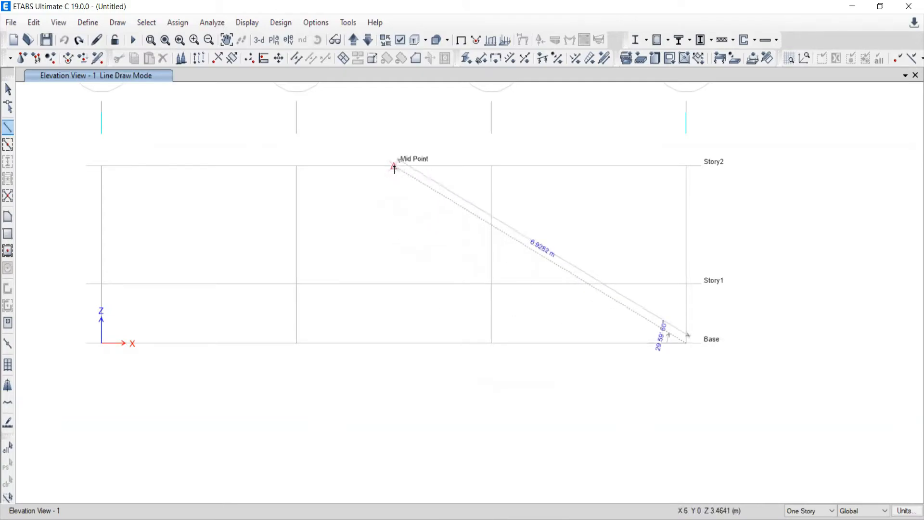
{"action": "left_click", "coordinate": [395, 165]}
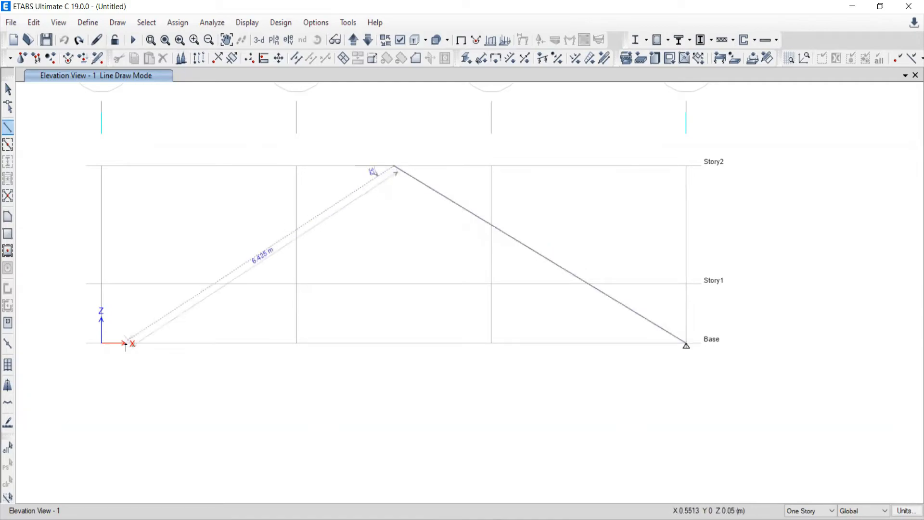
{"action": "left_click", "coordinate": [101, 344]}
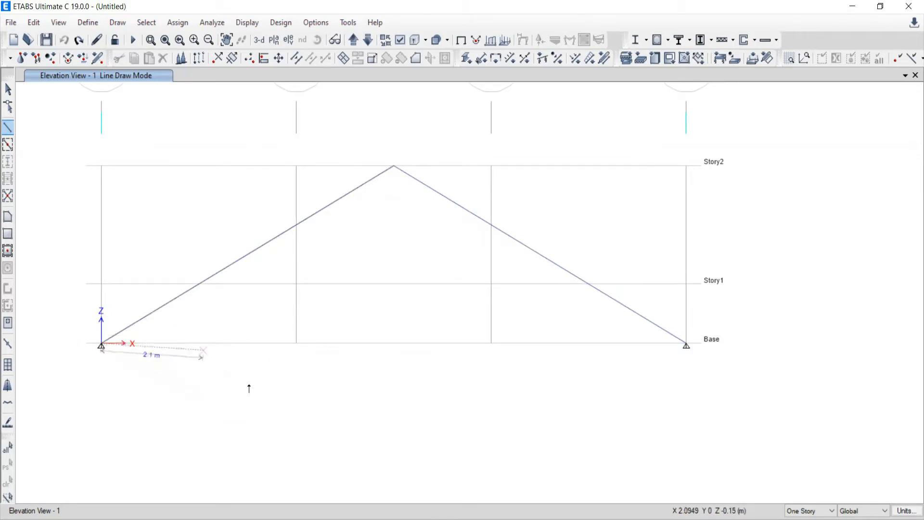
{"action": "left_click", "coordinate": [8, 91]}
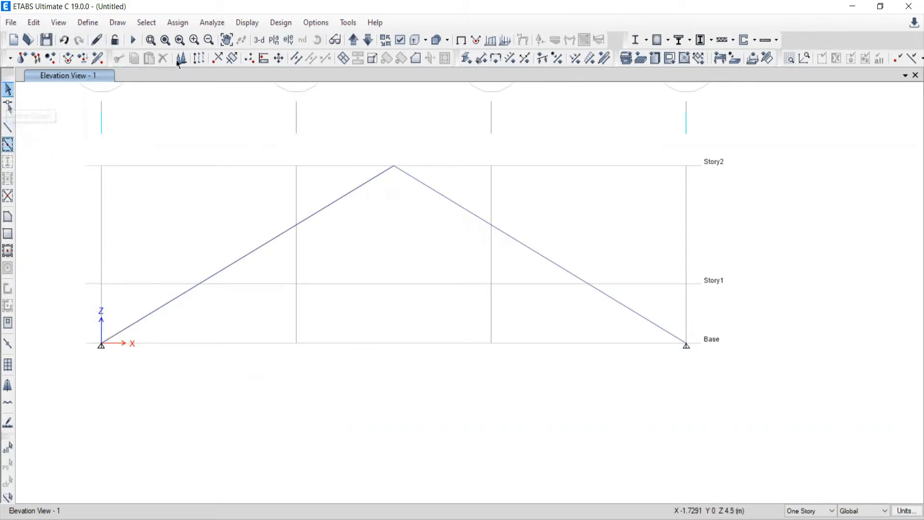
{"action": "left_click", "coordinate": [64, 40]}
{"action": "left_click", "coordinate": [64, 40]}
Draw an A-LatBm frame member from grid D at Base to the Story2 midpoint between grids B and C.
{"action": "left_click", "coordinate": [8, 126]}
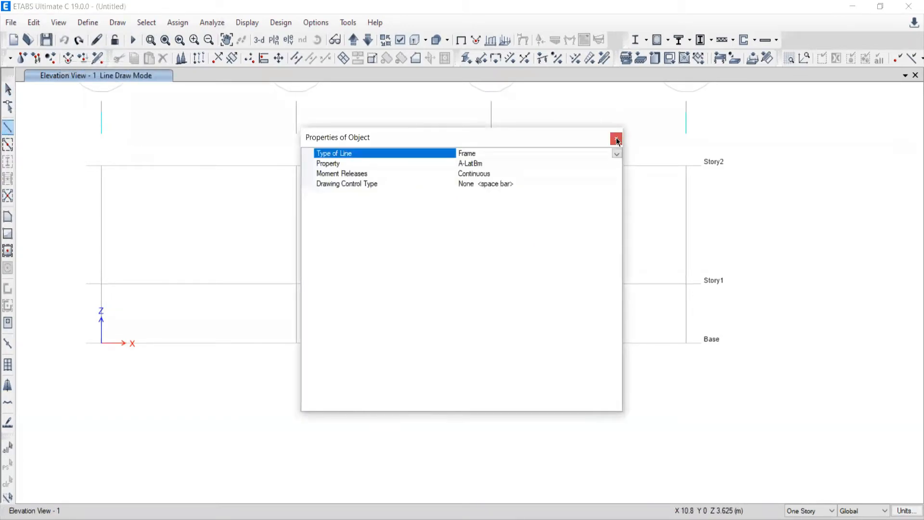
{"action": "left_click", "coordinate": [616, 140]}
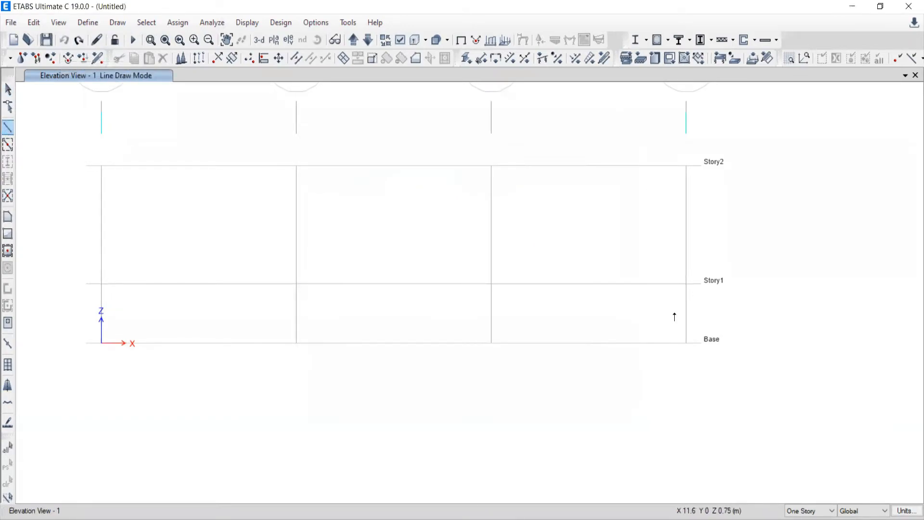
{"action": "left_click", "coordinate": [687, 343]}
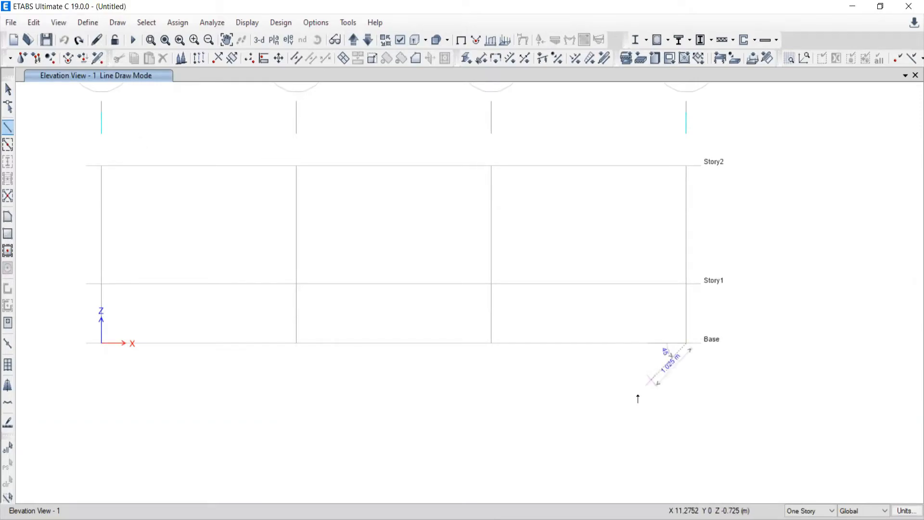
{"action": "left_click", "coordinate": [393, 168]}
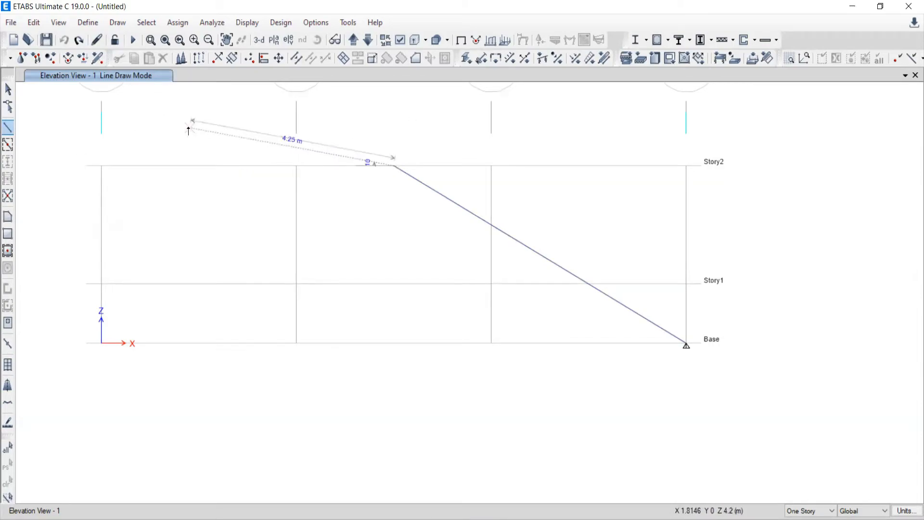
{"action": "key", "text": "Escape"}
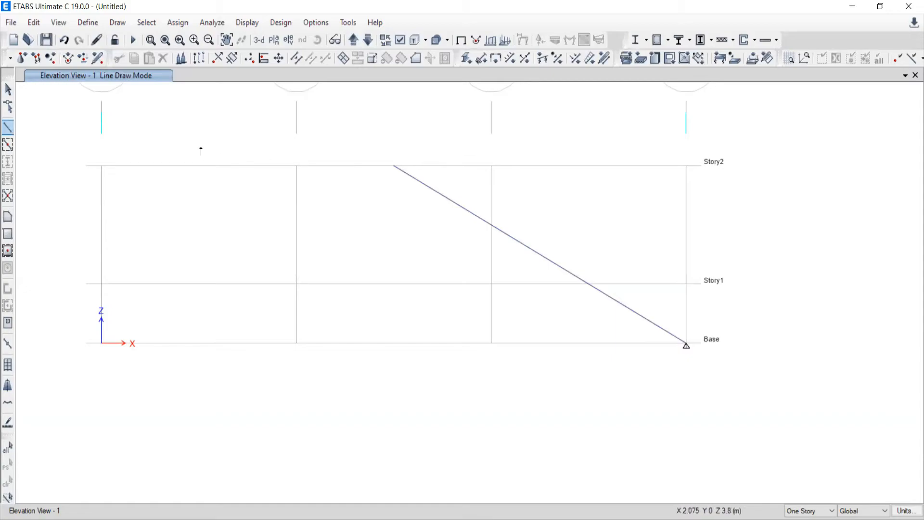
{"action": "left_click", "coordinate": [8, 90]}
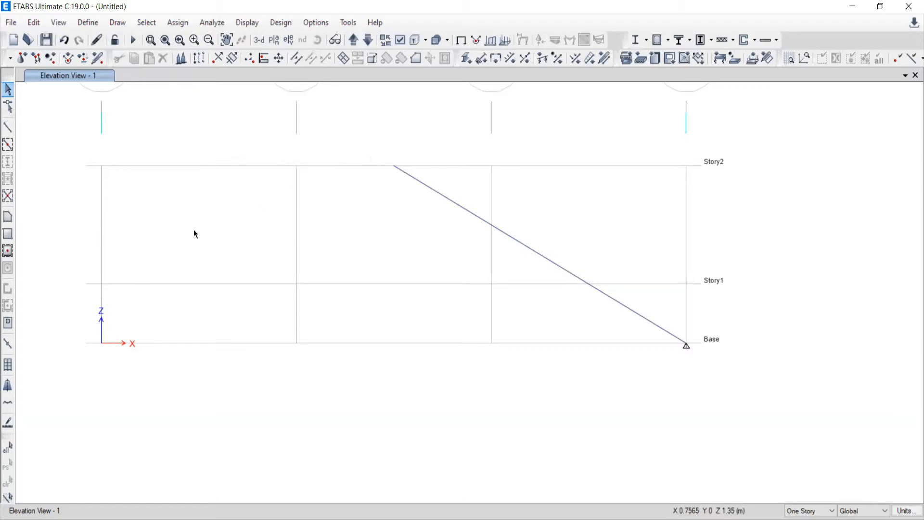
Draw horizontal frame members along Story2 from the sloping member's upper end to grid B and on to grid A.
{"action": "left_click", "coordinate": [7, 127]}
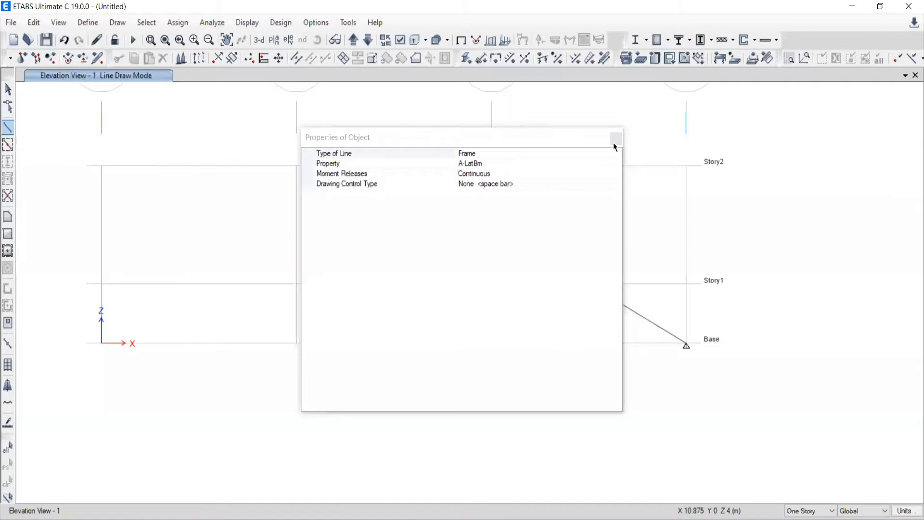
{"action": "left_click", "coordinate": [615, 141]}
{"action": "left_click", "coordinate": [396, 166]}
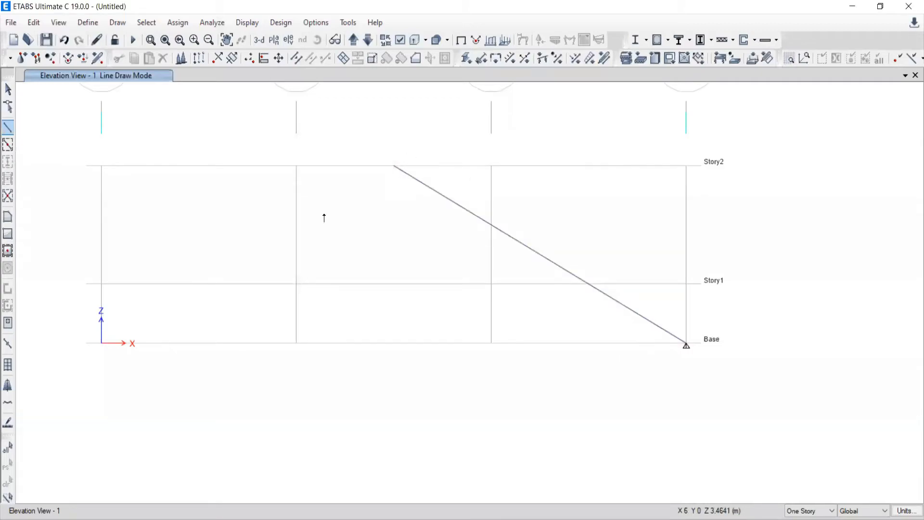
{"action": "left_click", "coordinate": [296, 166]}
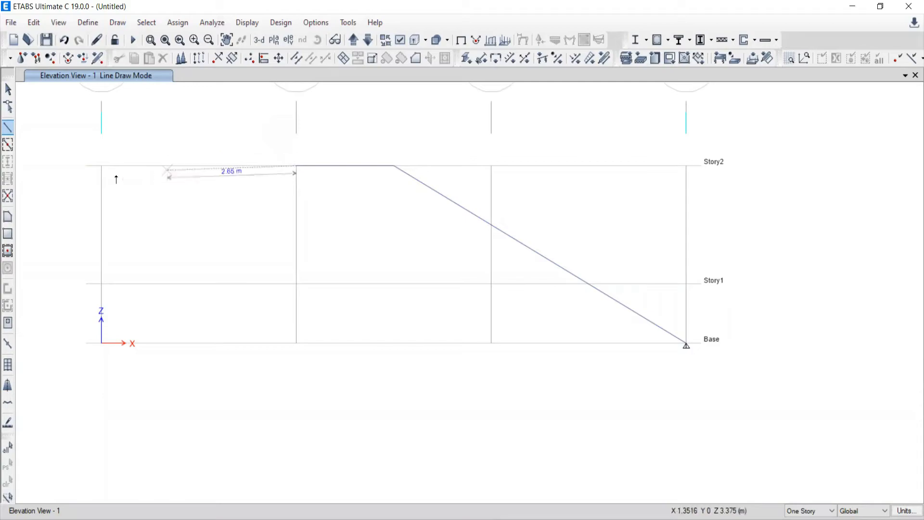
{"action": "left_click", "coordinate": [101, 165]}
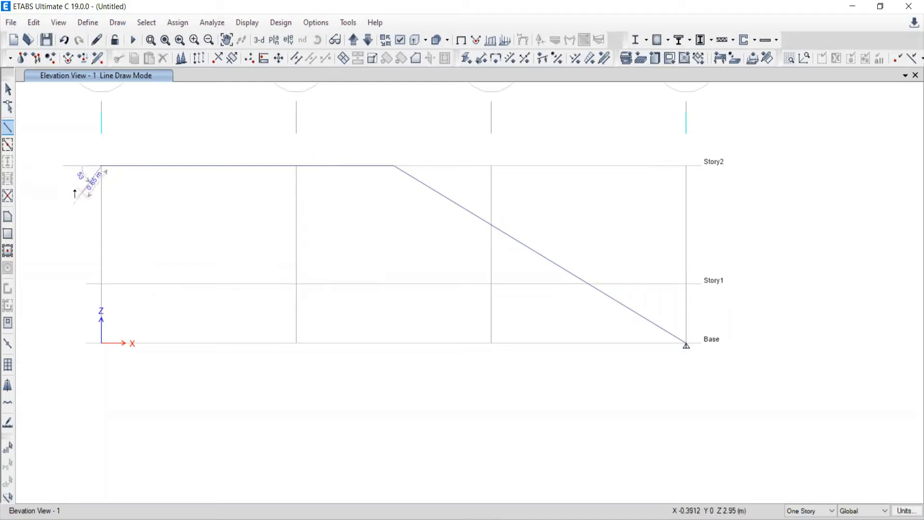
{"action": "right_click", "coordinate": [67, 206]}
Draw a separate horizontal frame member along Story1 from grid A to grid B.
{"action": "left_click", "coordinate": [101, 284]}
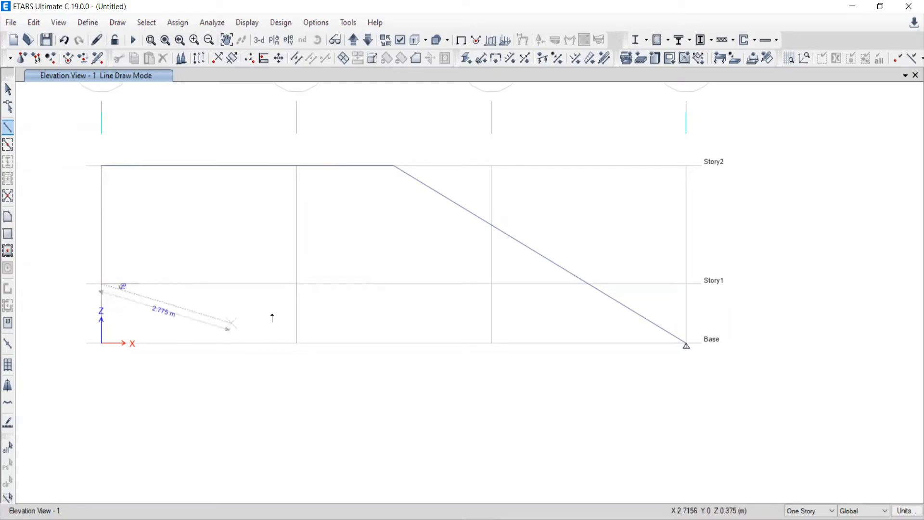
{"action": "left_click", "coordinate": [296, 284]}
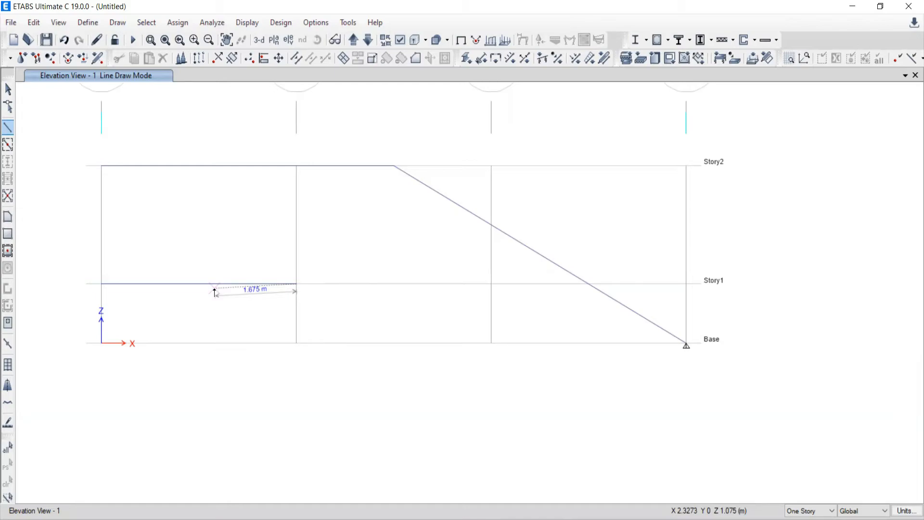
{"action": "key", "text": "Escape"}
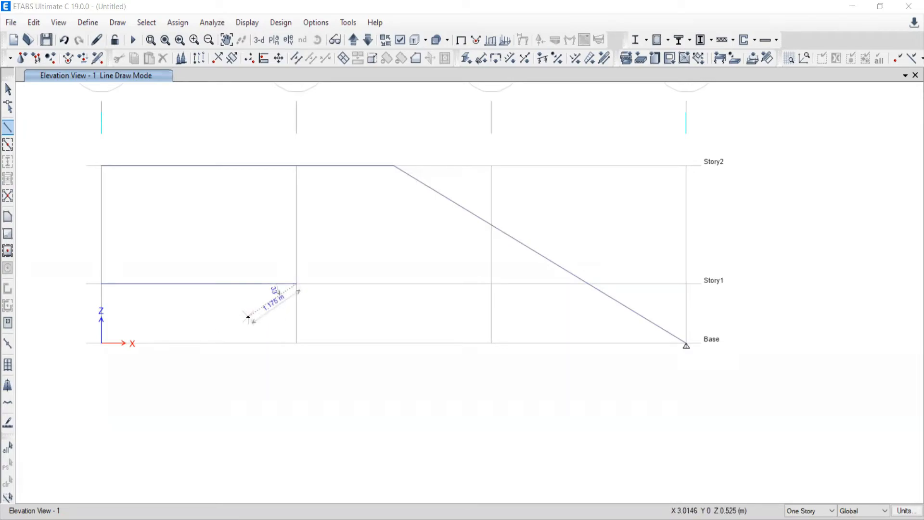
{"action": "right_click", "coordinate": [248, 316]}
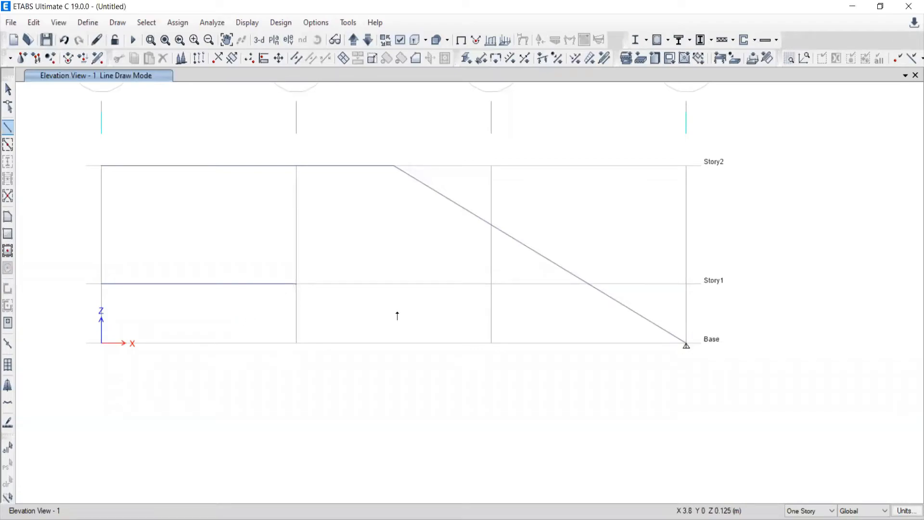
Delete the horizontal frame members along Story1 and Story2.
{"action": "left_click", "coordinate": [7, 89]}
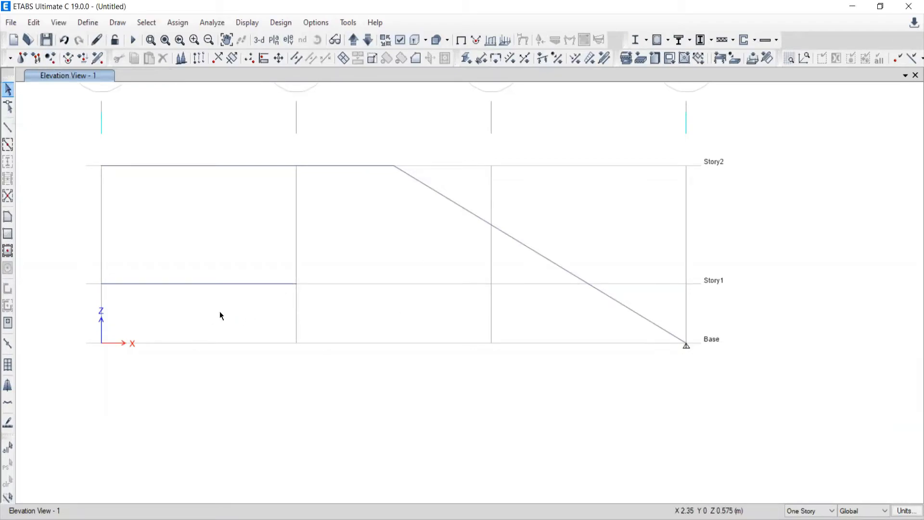
{"action": "left_click_drag", "start_coordinate": [222, 309], "coordinate": [170, 221]}
{"action": "key", "text": "Delete"}
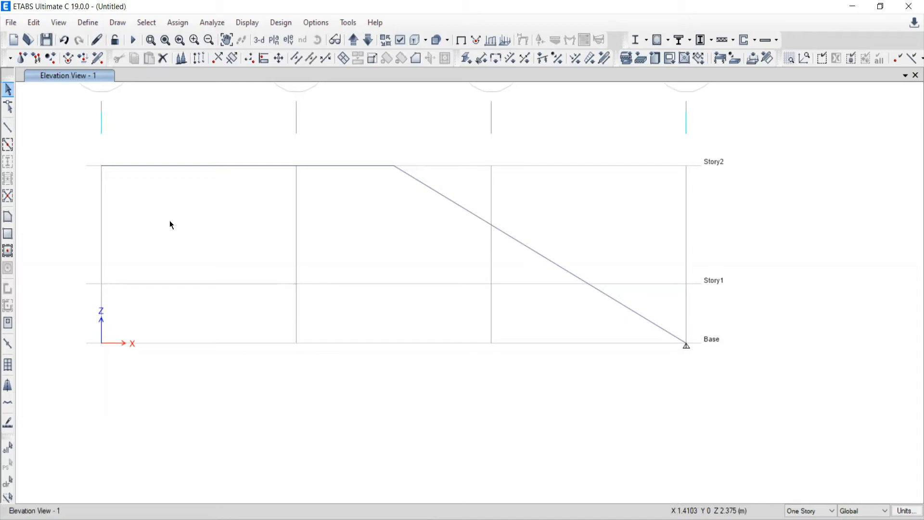
{"action": "left_click_drag", "start_coordinate": [318, 198], "coordinate": [195, 120]}
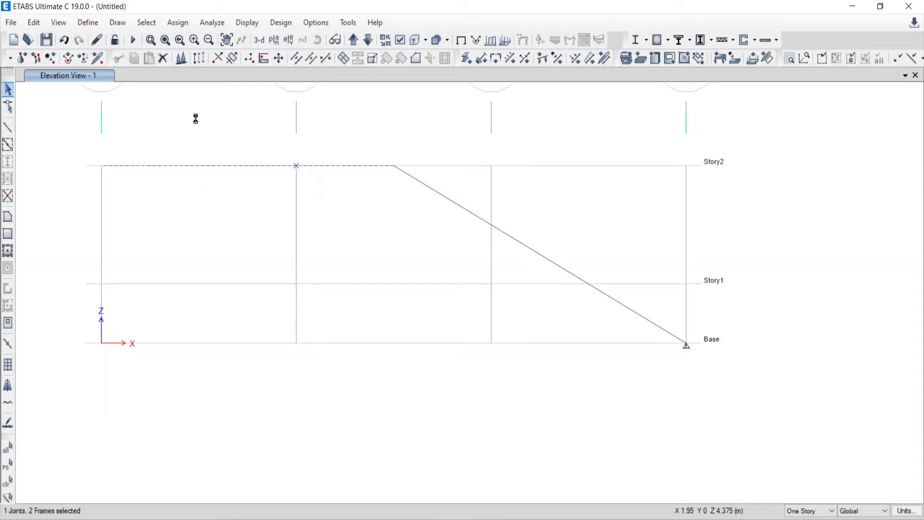
{"action": "key", "text": "Delete"}
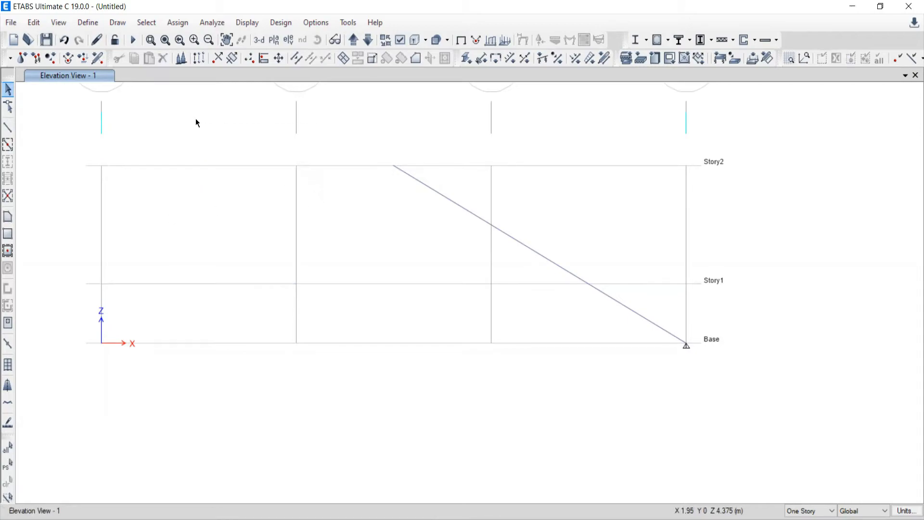
Draw A-LatBm frame members from the truss apex at Story2 down to grid A at Base and along Base to grid B.
{"action": "left_click", "coordinate": [7, 127]}
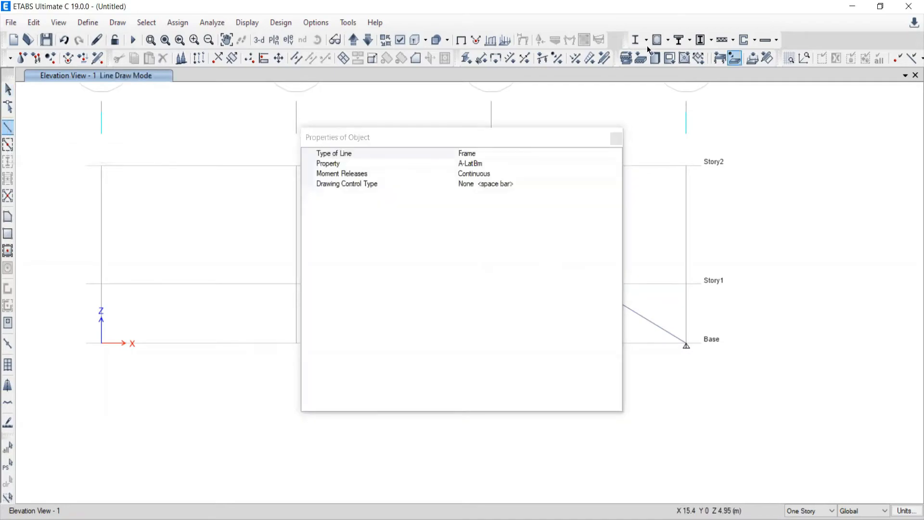
{"action": "left_click", "coordinate": [616, 138]}
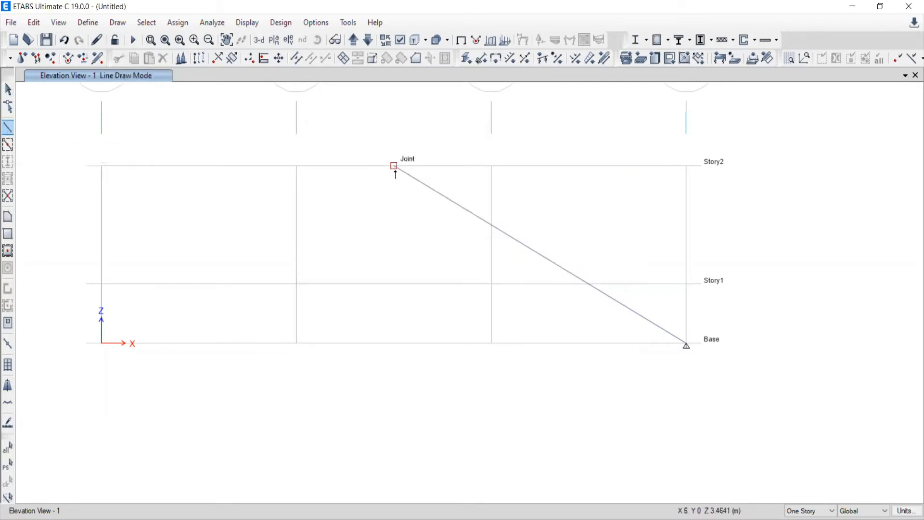
{"action": "left_click", "coordinate": [395, 167]}
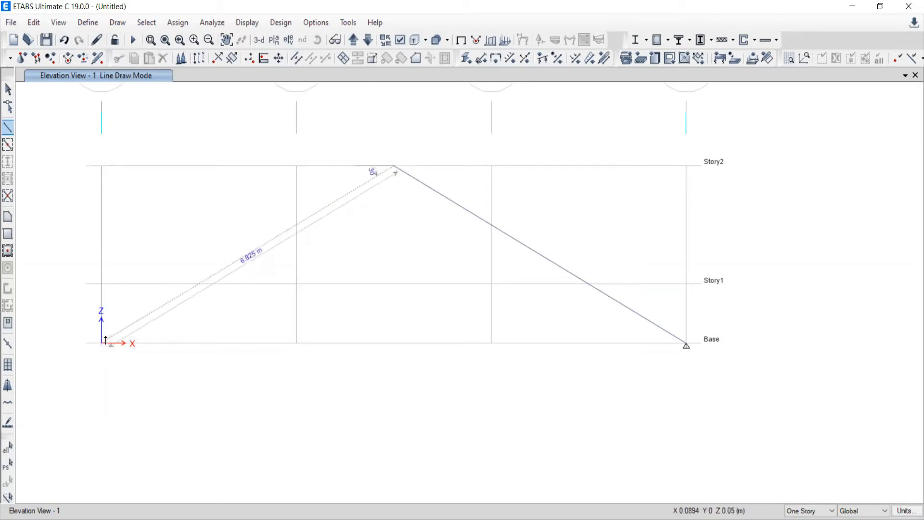
{"action": "left_click", "coordinate": [102, 344]}
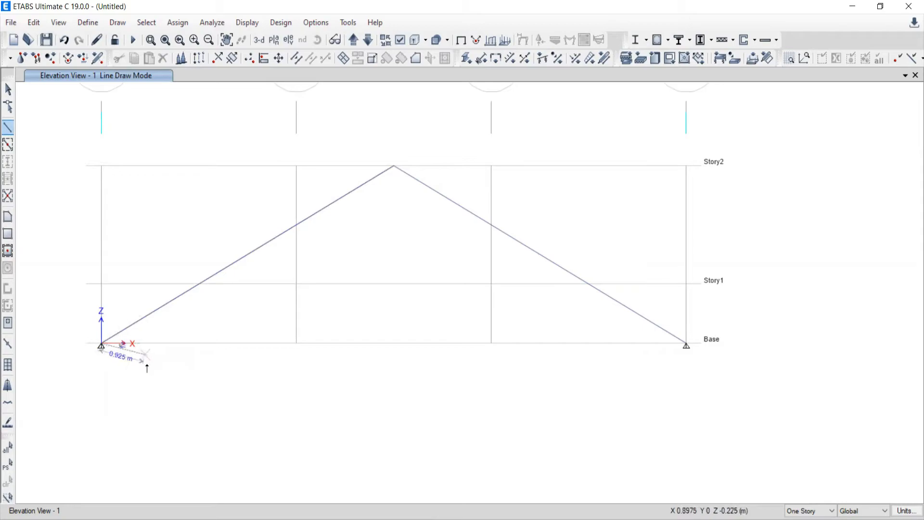
{"action": "left_click", "coordinate": [297, 343]}
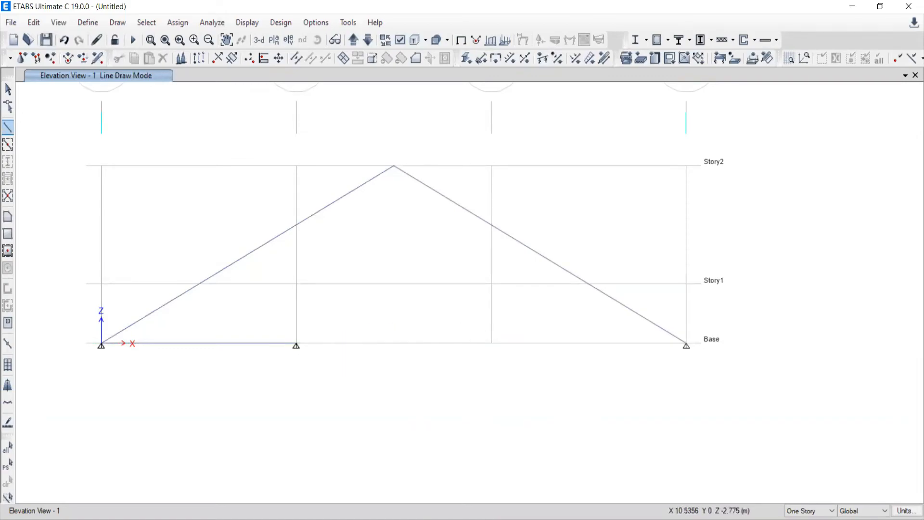
Switch to Word to check the member layout in the roof truss diagram.
{"action": "key", "text": "alt+Tab"}
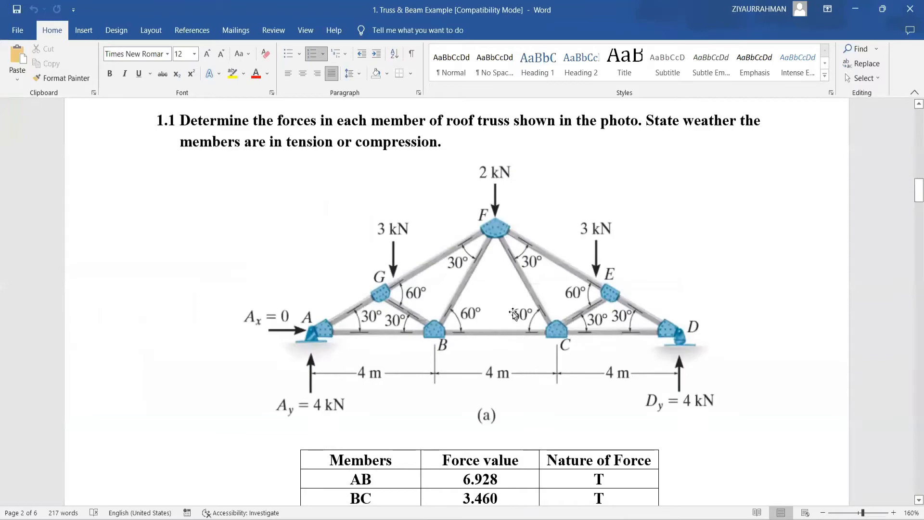
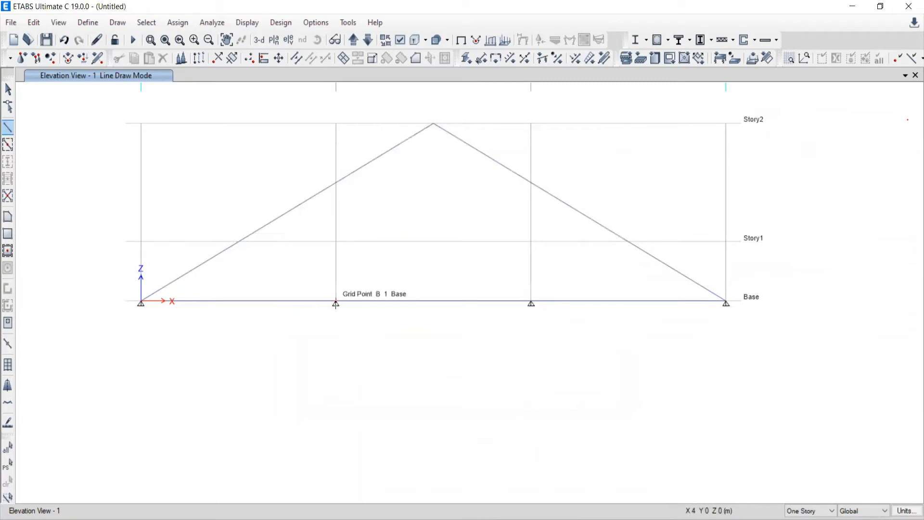
Draw two short web members from grid points B and C at Base to the midpoints of the adjacent sloping chords.
{"action": "left_click", "coordinate": [336, 302]}
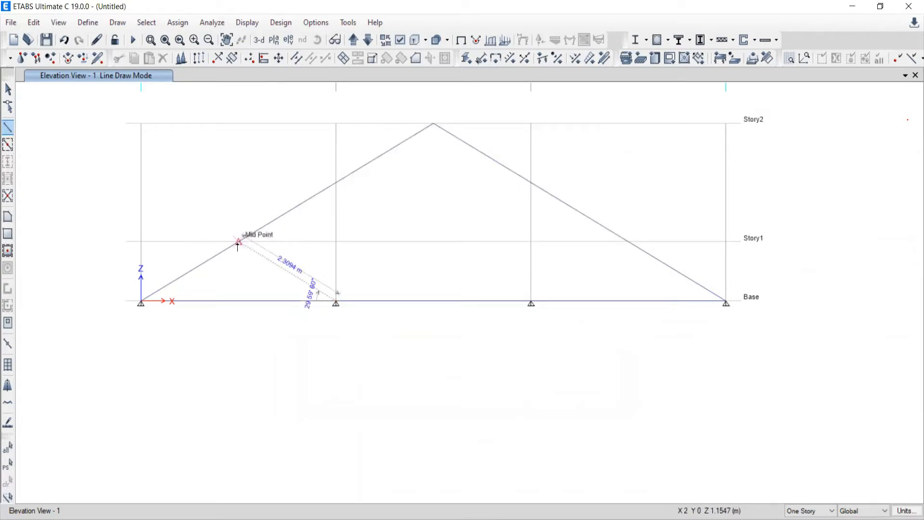
{"action": "double_click", "coordinate": [238, 242]}
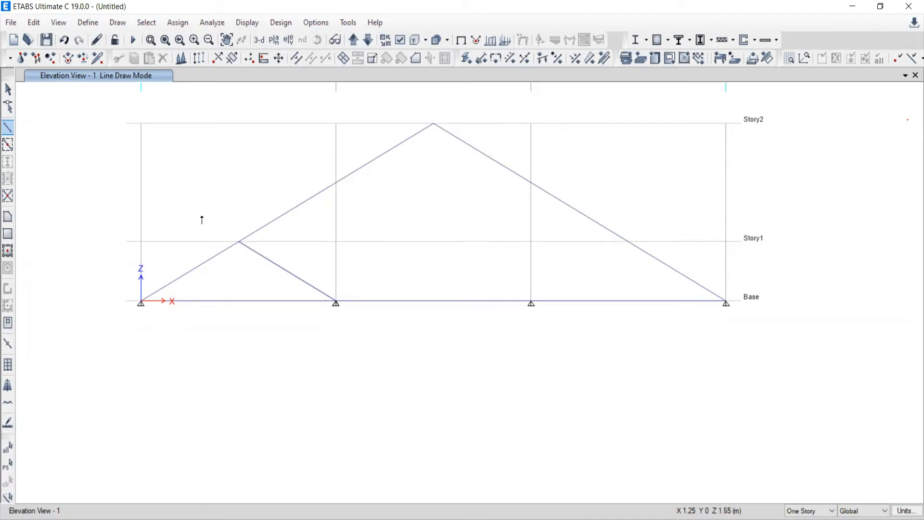
{"action": "left_click", "coordinate": [531, 304]}
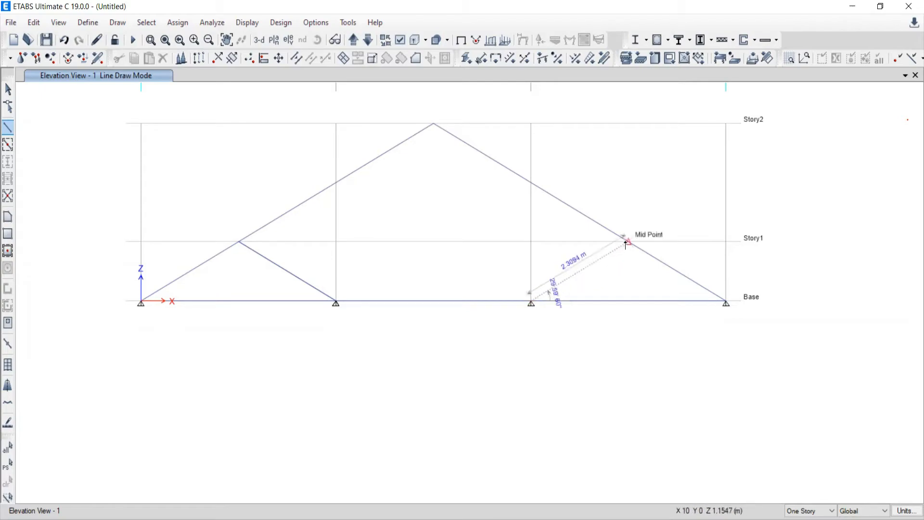
{"action": "left_click", "coordinate": [629, 241]}
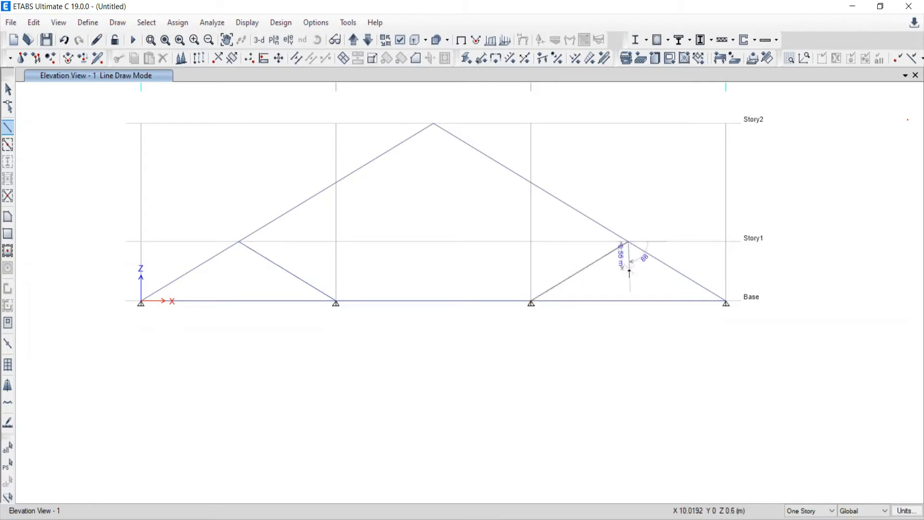
{"action": "right_click", "coordinate": [628, 268]}
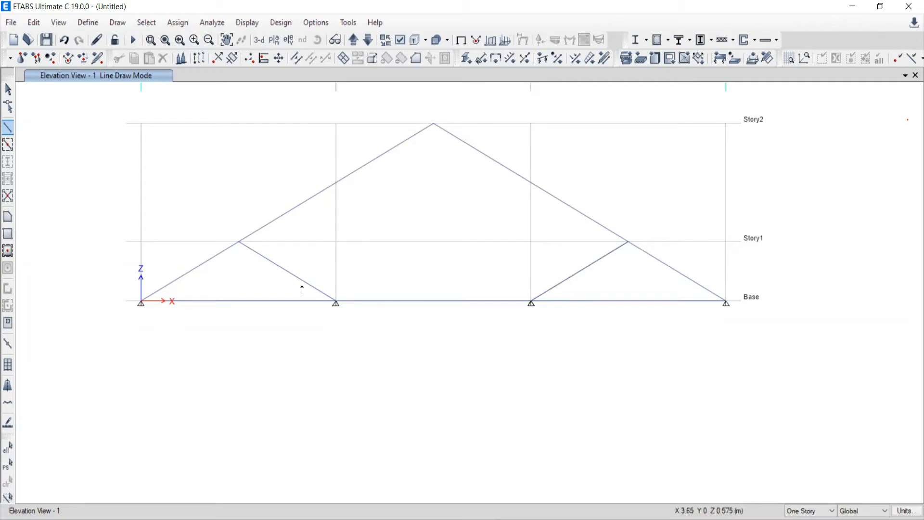
Draw two diagonal frame members from grid points B and C at Base up to the truss apex at Story2.
{"action": "left_click", "coordinate": [336, 303]}
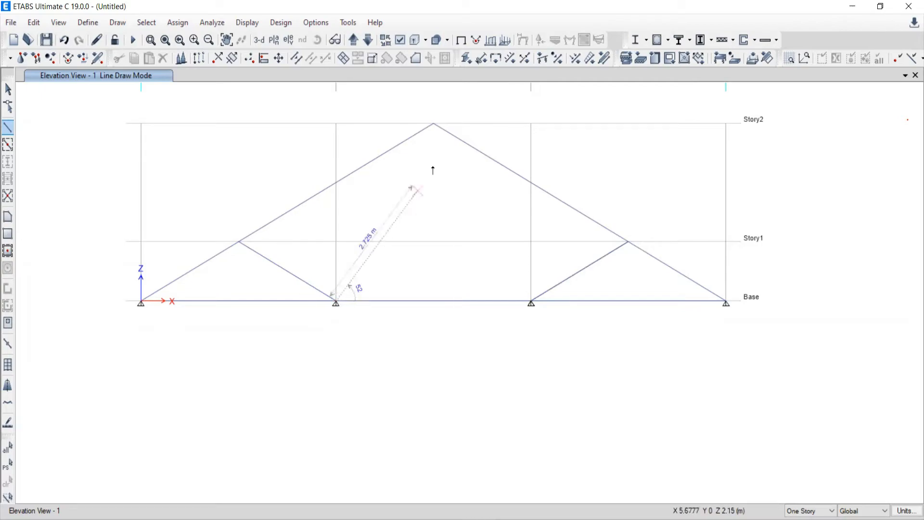
{"action": "left_click", "coordinate": [434, 125]}
{"action": "right_click", "coordinate": [423, 188]}
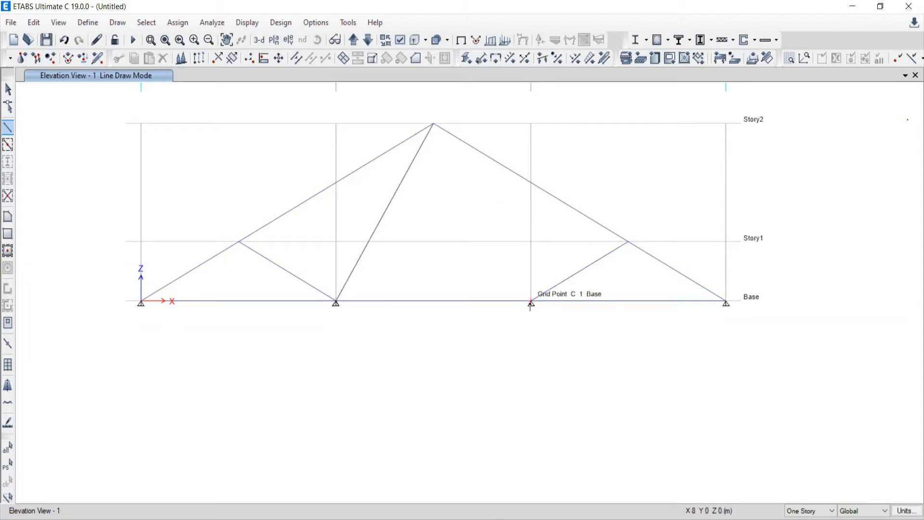
{"action": "left_click", "coordinate": [531, 303]}
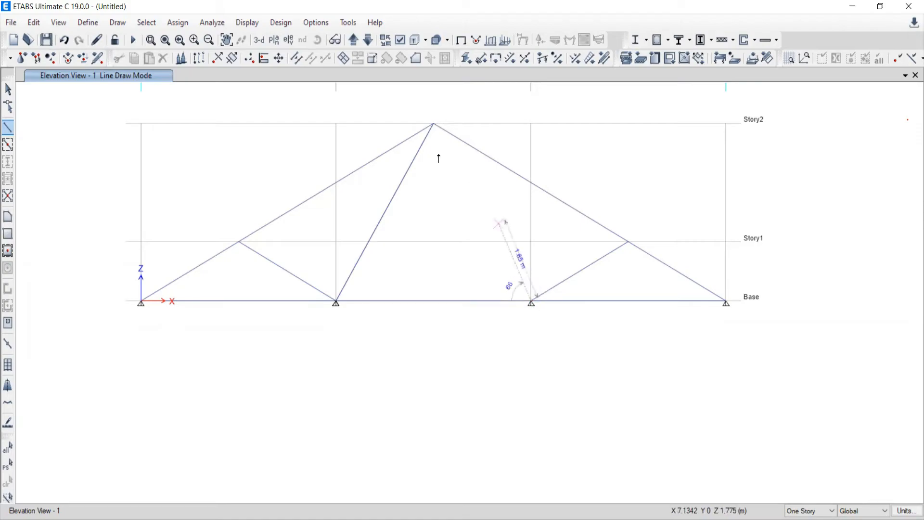
{"action": "left_click", "coordinate": [433, 125]}
{"action": "right_click", "coordinate": [458, 212]}
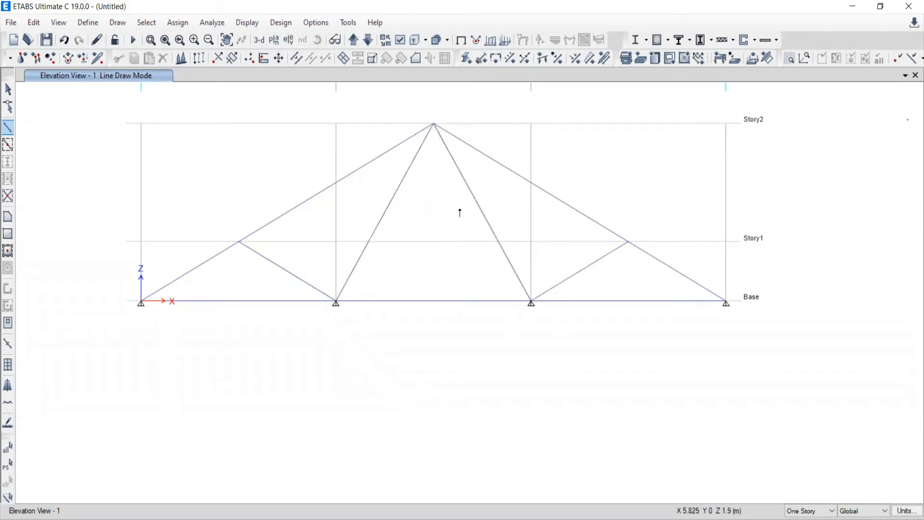
Compare the drawn members with the roof truss diagram in Word, return to ETABS and leave line drawing mode.
{"action": "scroll", "coordinate": [474, 236], "scroll_direction": "down", "scroll_amount": 2}
{"action": "scroll", "coordinate": [474, 236], "scroll_direction": "down", "scroll_amount": 2}
{"action": "scroll", "coordinate": [459, 226], "scroll_direction": "up", "scroll_amount": 3}
{"action": "middle_click_drag", "start_coordinate": [537, 265], "coordinate": [499, 307]}
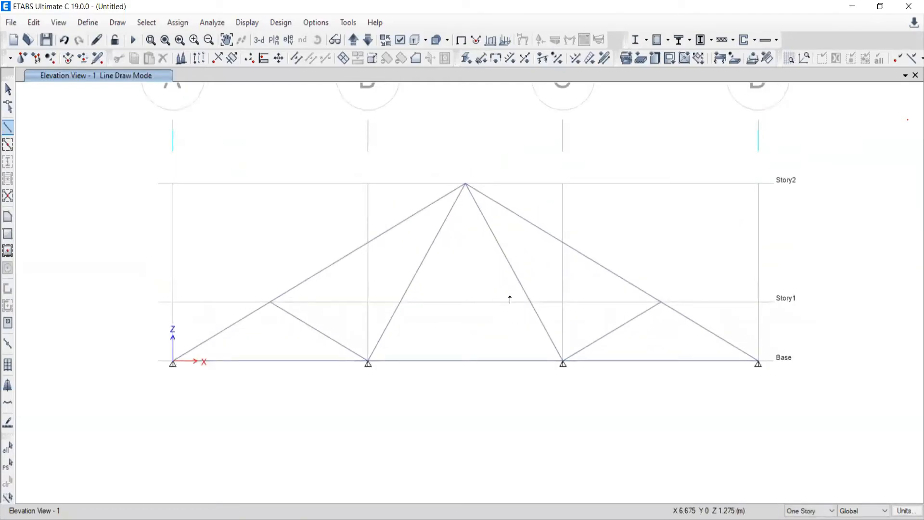
{"action": "key", "text": "alt+Tab"}
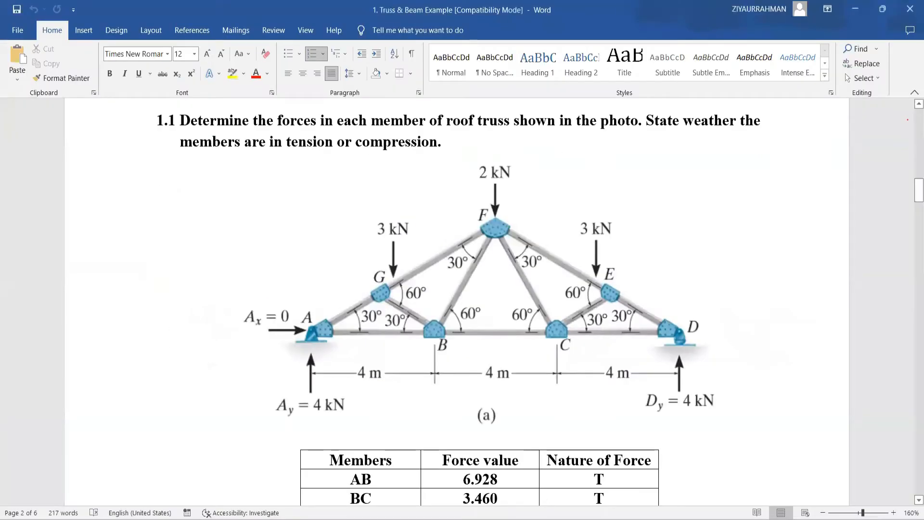
{"action": "key", "text": "alt+Tab"}
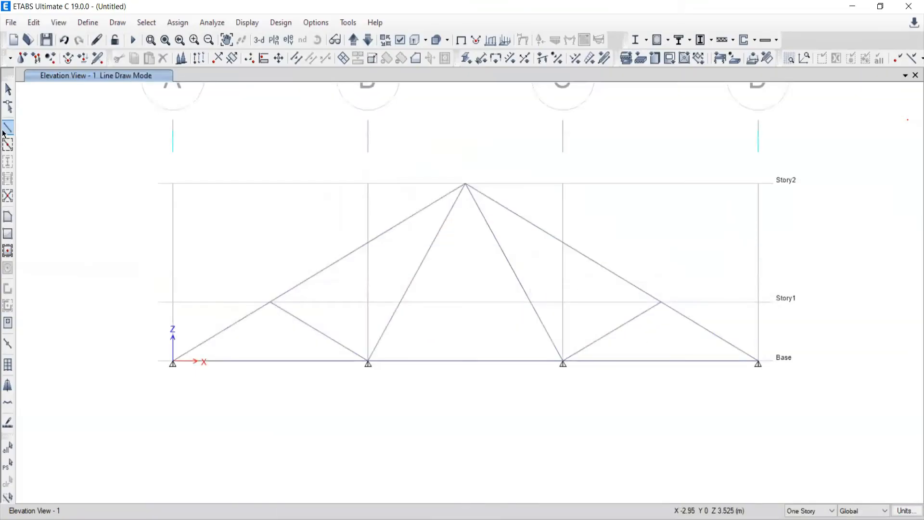
{"action": "left_click", "coordinate": [8, 89]}
{"action": "middle_click_drag", "start_coordinate": [441, 401], "coordinate": [441, 332]}
{"action": "middle_click_drag", "start_coordinate": [434, 286], "coordinate": [421, 335]}
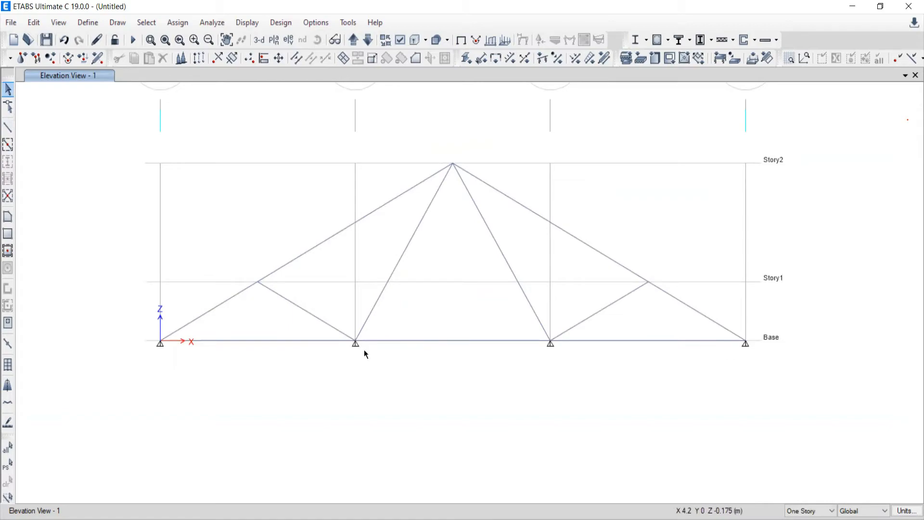
Examine the truss and its Base supports in the default 3D view, rotated to show the truss from the side.
{"action": "scroll", "coordinate": [318, 345], "scroll_direction": "up", "scroll_amount": 3}
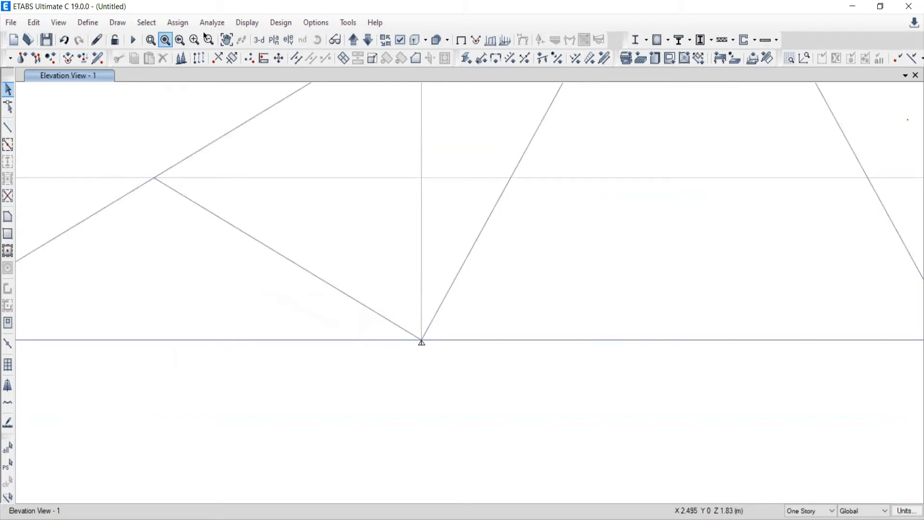
{"action": "left_click", "coordinate": [257, 40]}
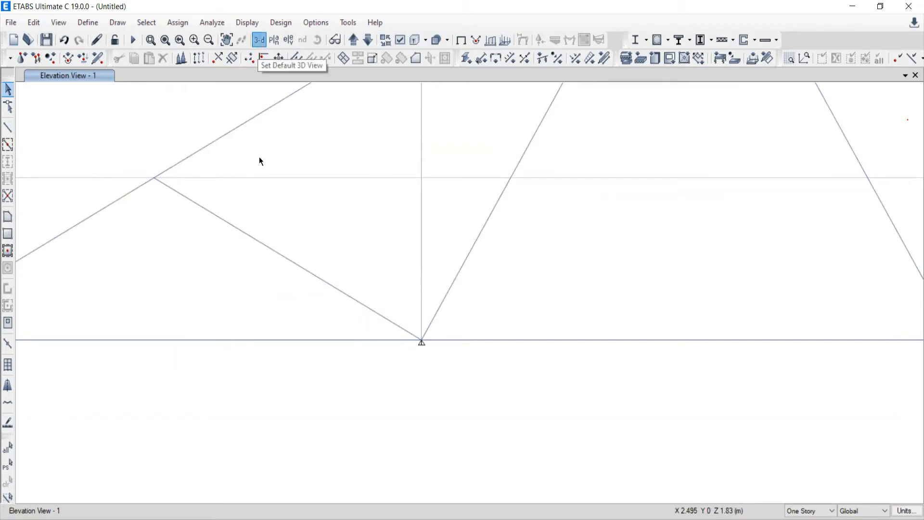
{"action": "middle_click_drag", "start_coordinate": [643, 359], "coordinate": [578, 180]}
{"action": "middle_click_drag", "start_coordinate": [530, 227], "coordinate": [500, 262]}
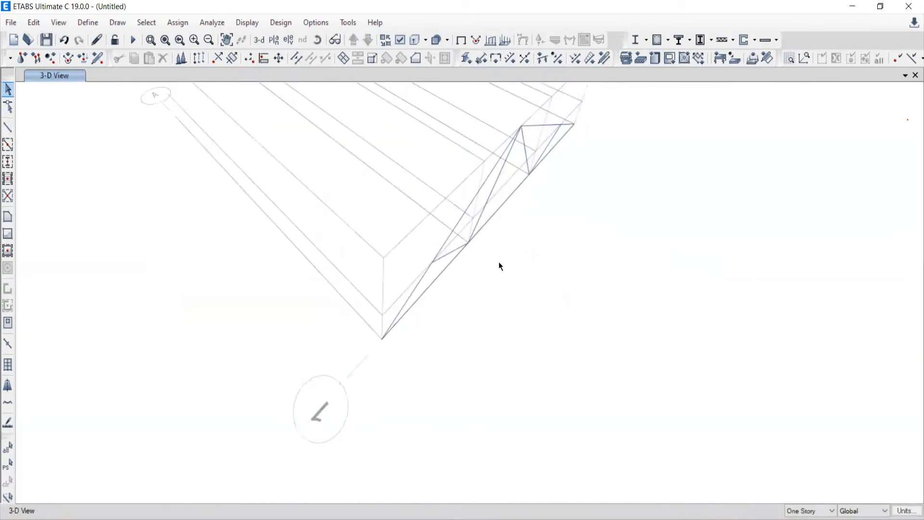
{"action": "left_click", "coordinate": [319, 40]}
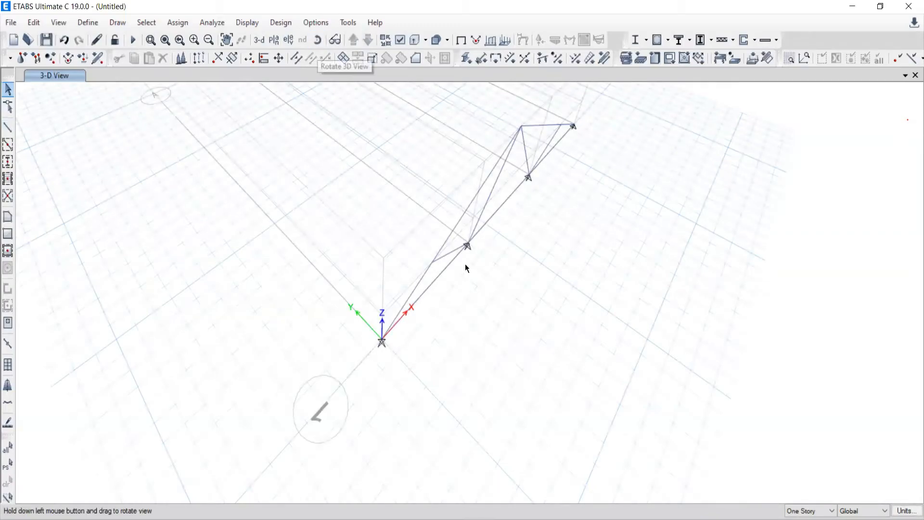
{"action": "left_click_drag", "start_coordinate": [488, 305], "coordinate": [454, 289]}
{"action": "scroll", "coordinate": [460, 301], "scroll_direction": "up", "scroll_amount": 5}
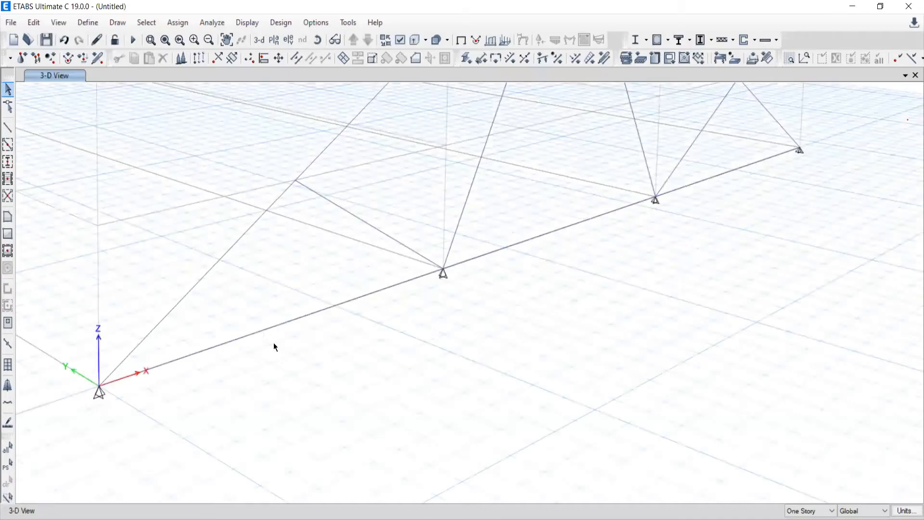
{"action": "scroll", "coordinate": [315, 337], "scroll_direction": "down", "scroll_amount": 5}
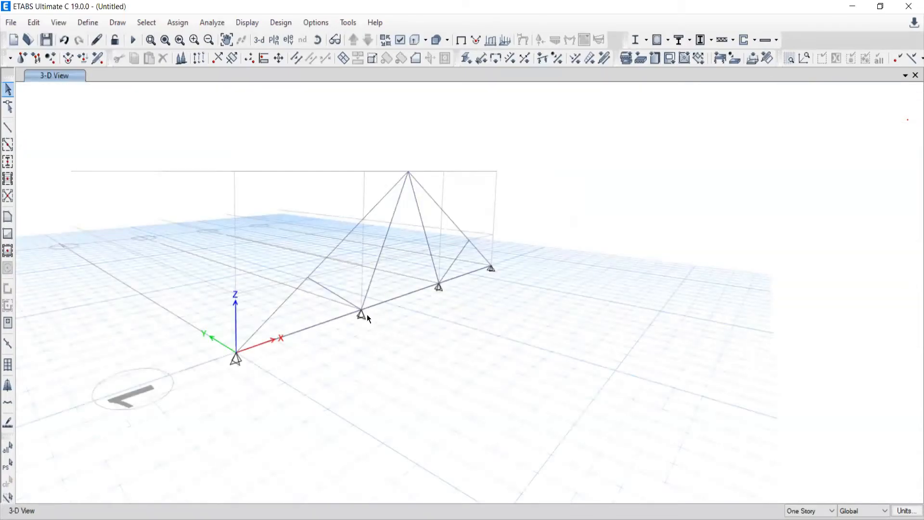
{"action": "scroll", "coordinate": [362, 313], "scroll_direction": "up", "scroll_amount": 4}
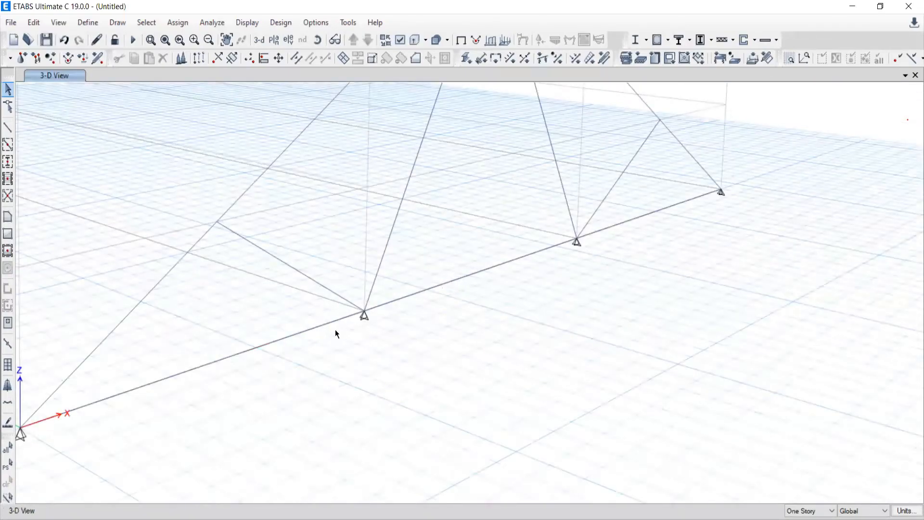
{"action": "scroll", "coordinate": [337, 333], "scroll_direction": "up", "scroll_amount": 3}
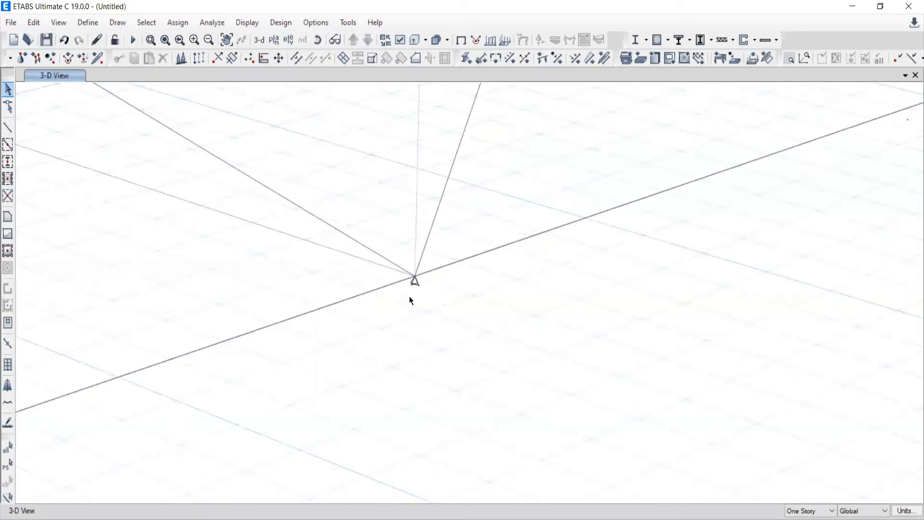
{"action": "scroll", "coordinate": [409, 298], "scroll_direction": "down", "scroll_amount": 7}
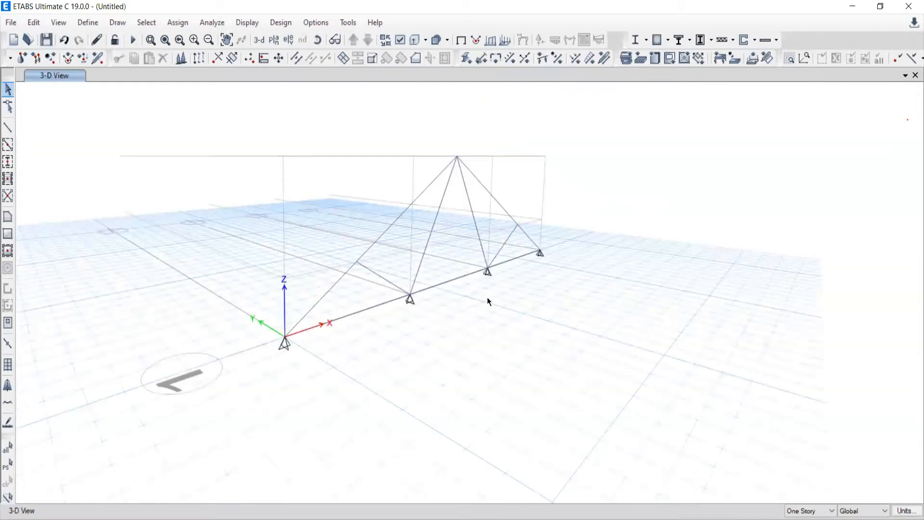
Display elevation view 1 and bring the whole truss into view.
{"action": "left_click", "coordinate": [274, 41]}
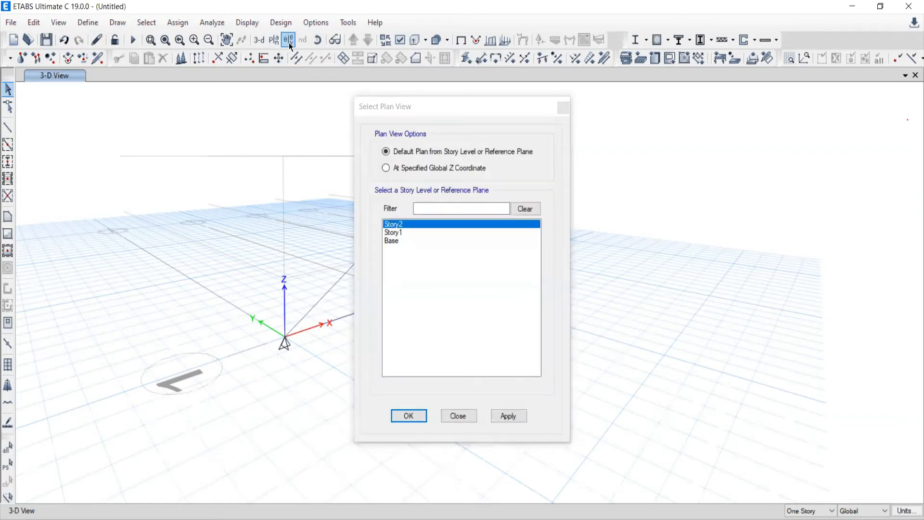
{"action": "left_click", "coordinate": [291, 40]}
{"action": "left_click", "coordinate": [355, 229]}
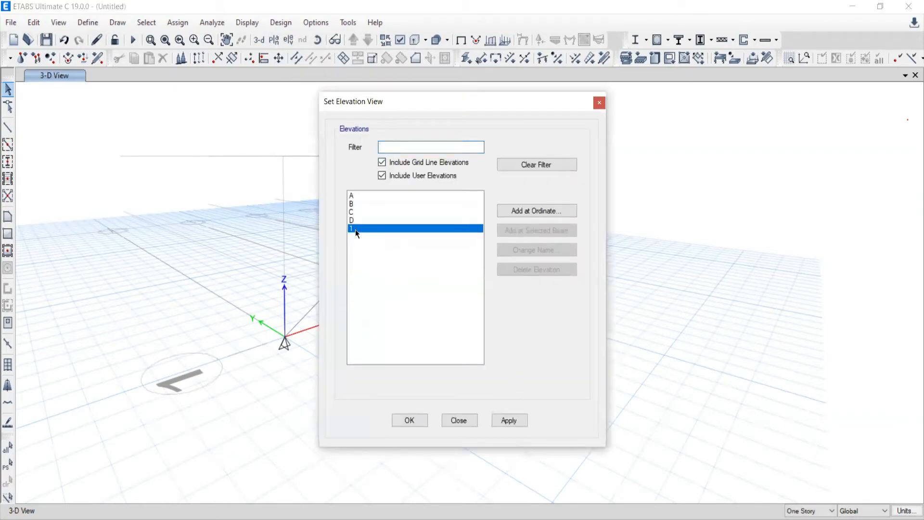
{"action": "left_click", "coordinate": [502, 420]}
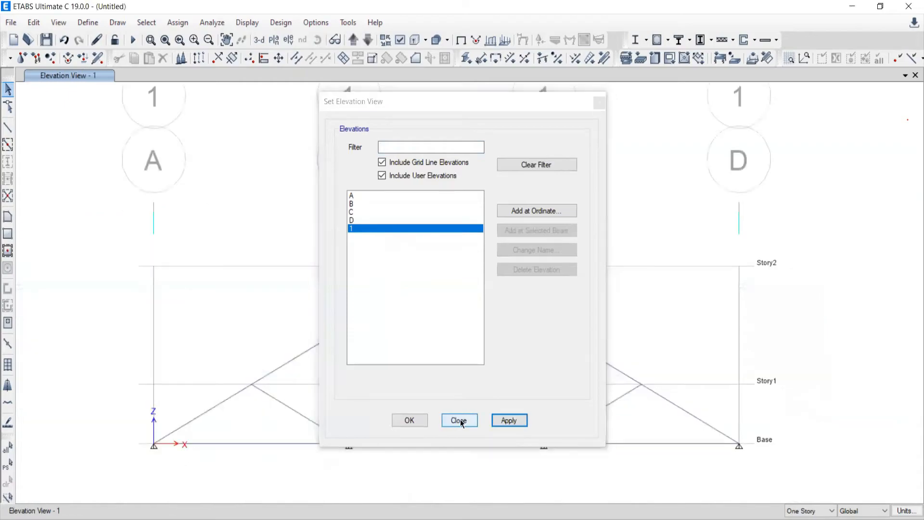
{"action": "left_click", "coordinate": [460, 419]}
{"action": "left_click", "coordinate": [461, 418]}
{"action": "middle_click_drag", "start_coordinate": [451, 430], "coordinate": [463, 306]}
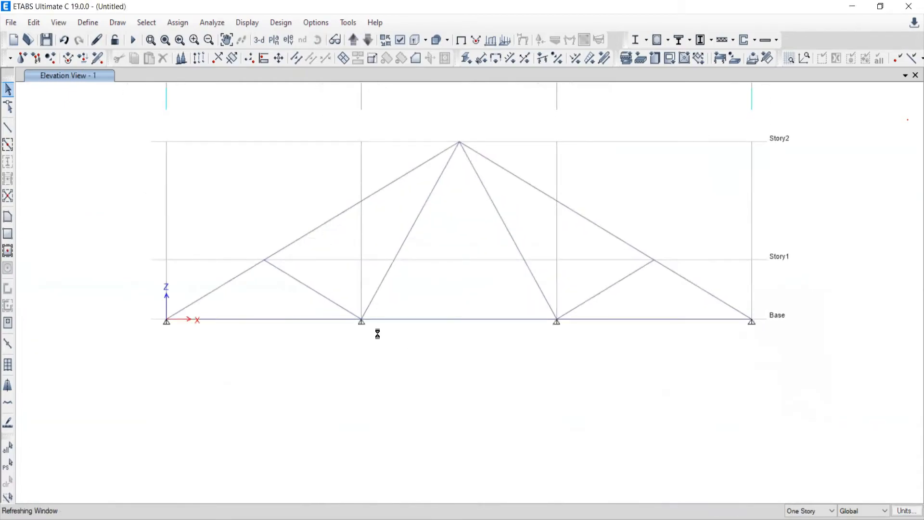
Examine the supports at the intermediate Base joints, selecting the joint at grid B and clearing the selection.
{"action": "key", "text": "alt+Tab"}
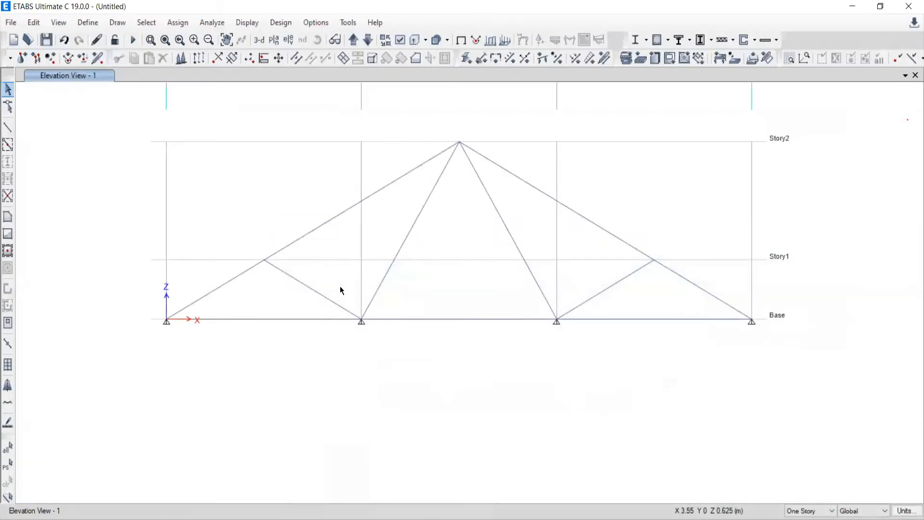
{"action": "mouse_move", "coordinate": [339, 286]}
{"action": "left_mouse_down"}
{"action": "mouse_move", "coordinate": [400, 350]}
{"action": "mouse_move", "coordinate": [341, 280]}
{"action": "left_mouse_up"}
{"action": "scroll", "coordinate": [368, 332], "scroll_direction": "up", "scroll_amount": 3}
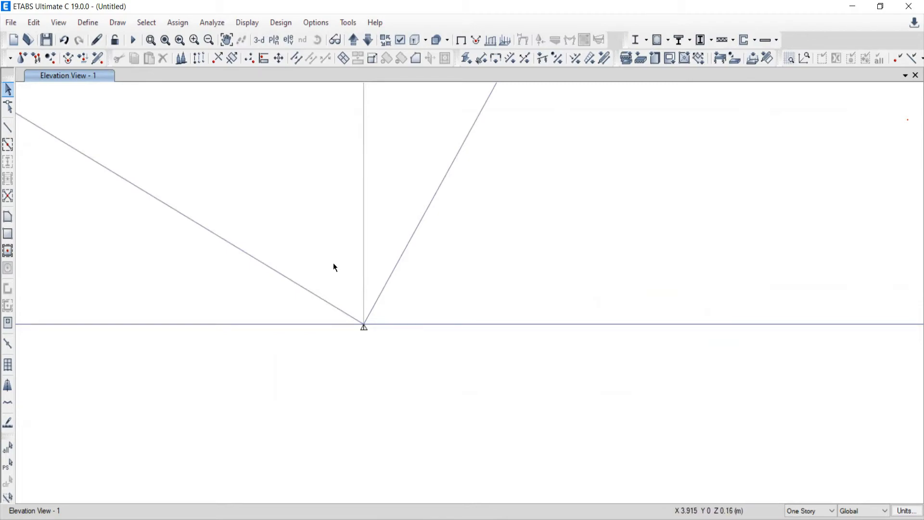
{"action": "scroll", "coordinate": [344, 265], "scroll_direction": "down", "scroll_amount": 5}
{"action": "scroll", "coordinate": [364, 281], "scroll_direction": "up", "scroll_amount": 6}
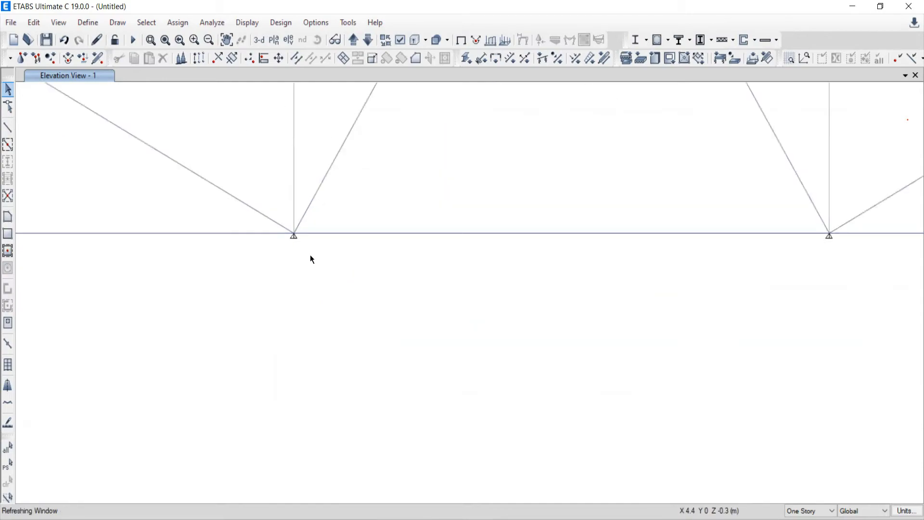
{"action": "scroll", "coordinate": [356, 267], "scroll_direction": "down", "scroll_amount": 5}
{"action": "scroll", "coordinate": [370, 265], "scroll_direction": "up", "scroll_amount": 3}
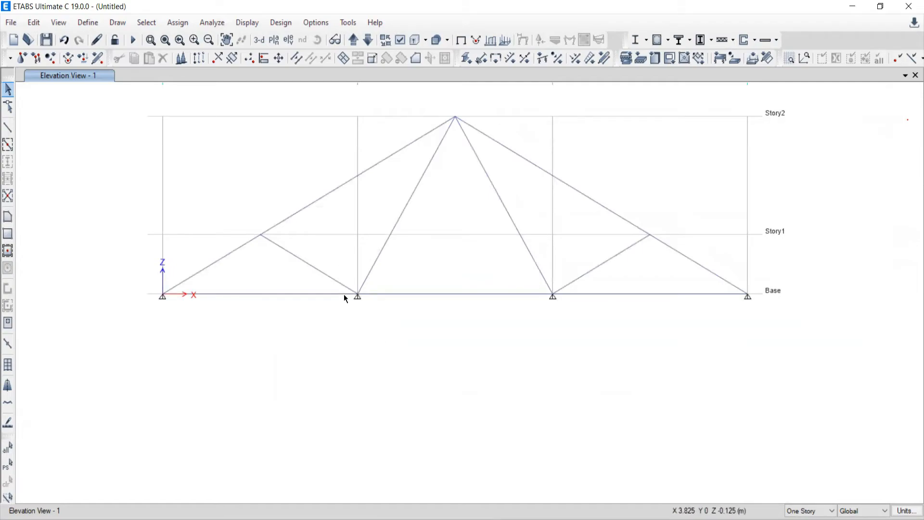
{"action": "scroll", "coordinate": [351, 295], "scroll_direction": "up", "scroll_amount": 3}
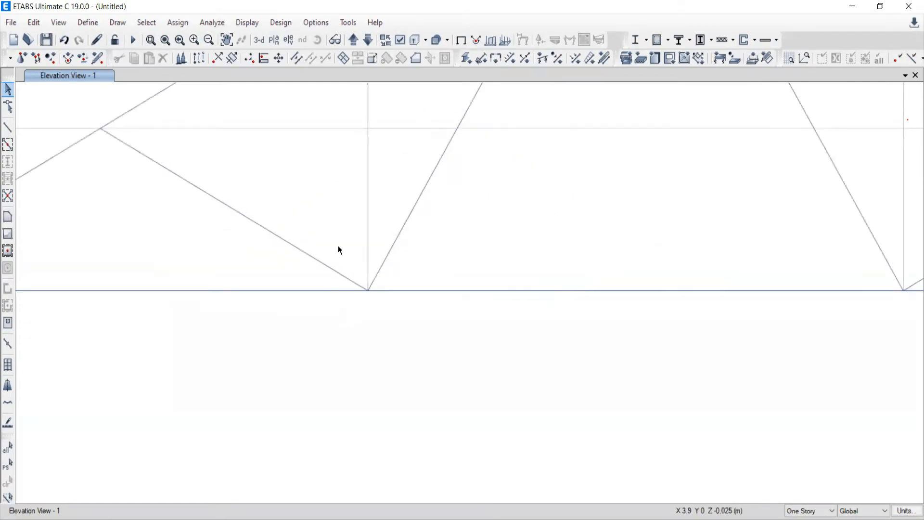
{"action": "left_click_drag", "start_coordinate": [332, 241], "coordinate": [338, 220]}
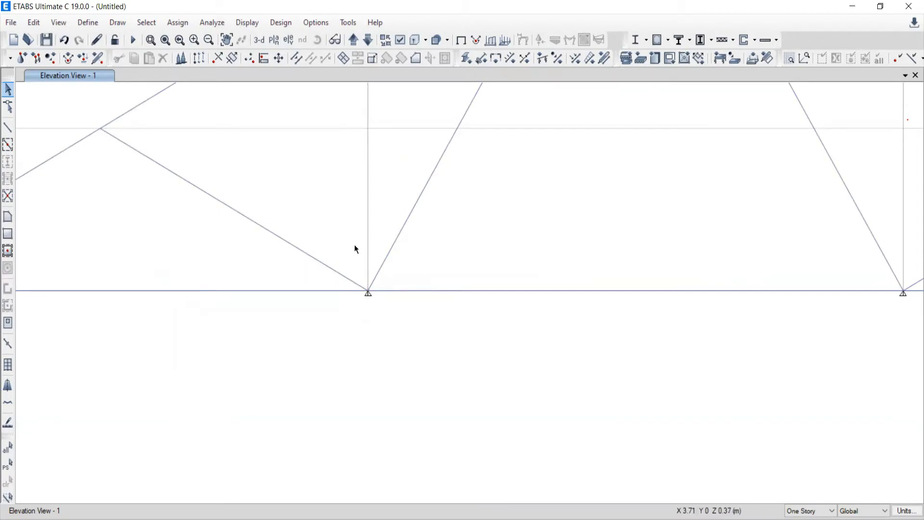
{"action": "left_click", "coordinate": [368, 292]}
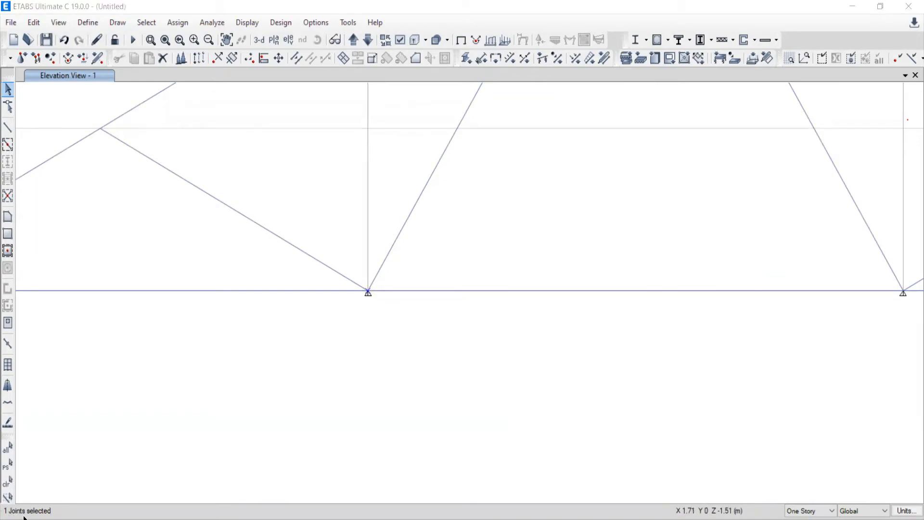
{"action": "left_click", "coordinate": [7, 482]}
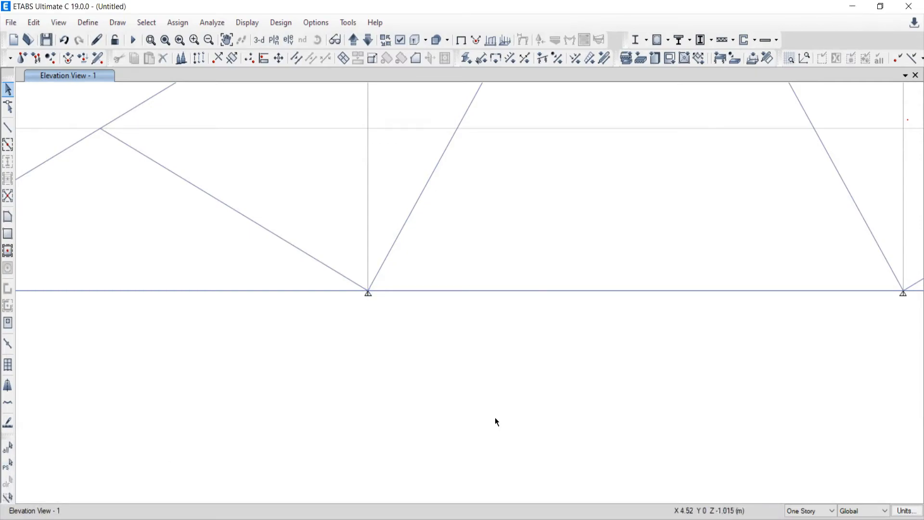
{"action": "scroll", "coordinate": [494, 416], "scroll_direction": "down", "scroll_amount": 3}
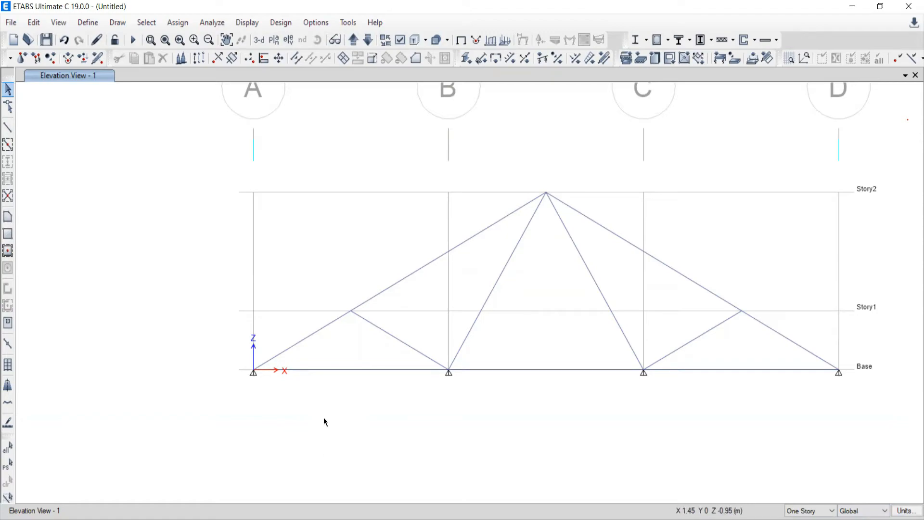
Examine the options of the One Story drawing scope and the Global coordinate system setting.
{"action": "left_click", "coordinate": [811, 511]}
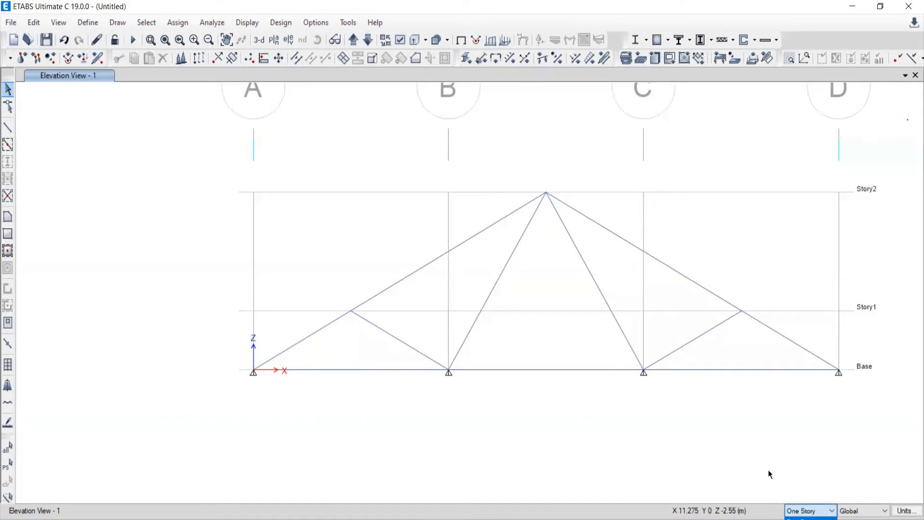
{"action": "left_click", "coordinate": [801, 514]}
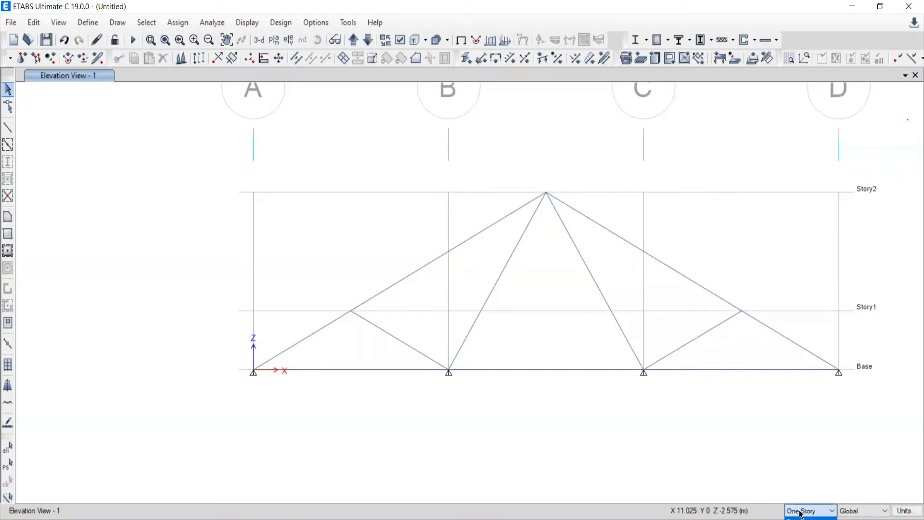
{"action": "left_click", "coordinate": [803, 518]}
{"action": "left_click", "coordinate": [813, 512]}
{"action": "left_click", "coordinate": [800, 513]}
{"action": "left_click", "coordinate": [798, 512]}
{"action": "left_click", "coordinate": [800, 517]}
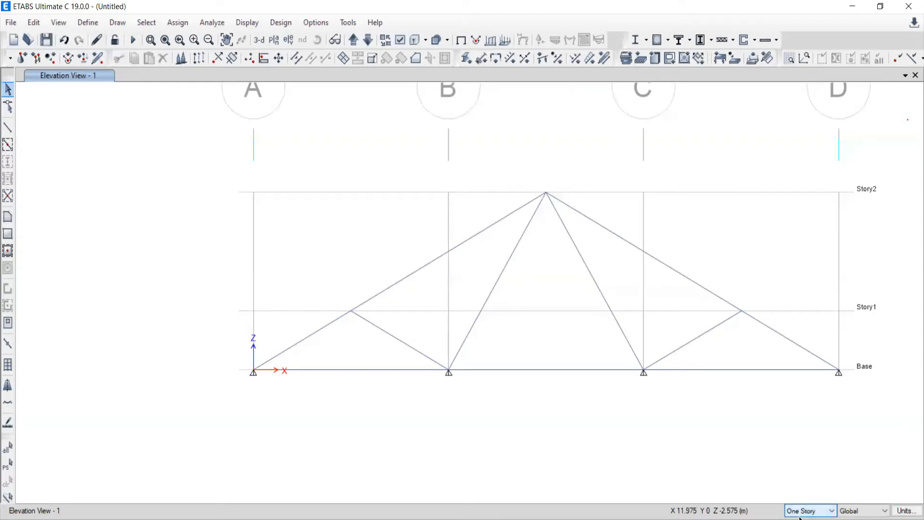
{"action": "left_click", "coordinate": [801, 515]}
{"action": "left_click", "coordinate": [800, 473]}
{"action": "left_click", "coordinate": [798, 513]}
{"action": "left_click", "coordinate": [800, 509]}
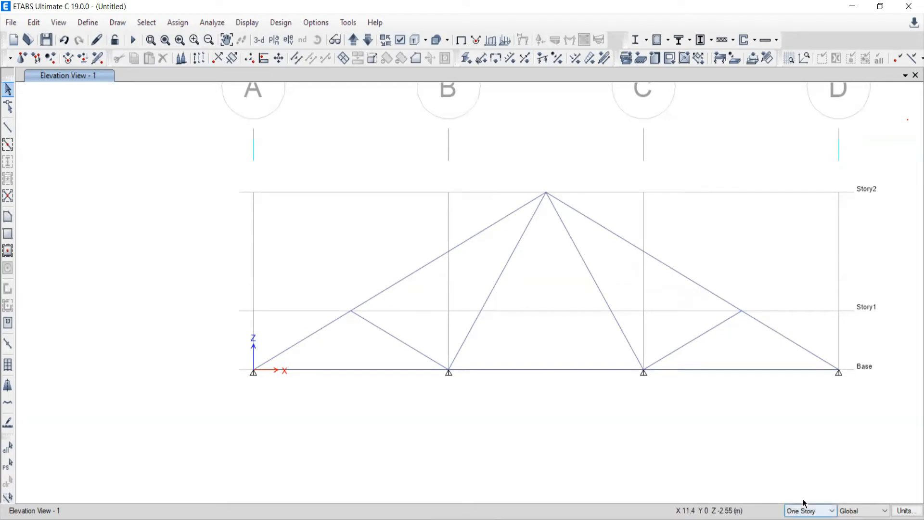
{"action": "left_click", "coordinate": [869, 509]}
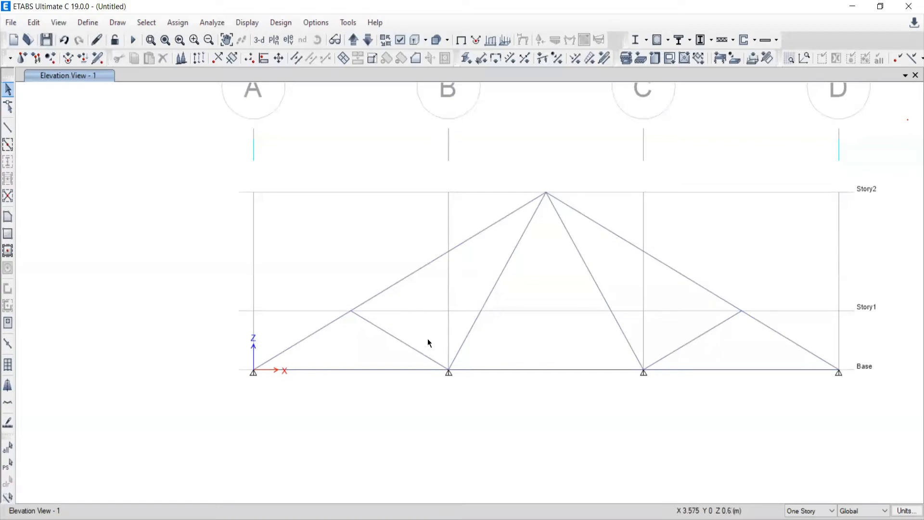
Select the Base joint at grid B and the short diagonal web member at grid C, and clear the selection.
{"action": "left_click", "coordinate": [449, 372]}
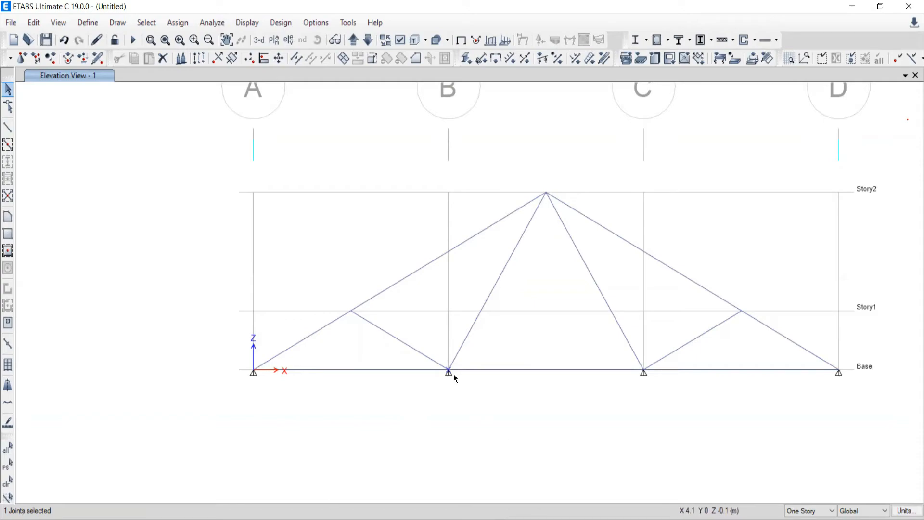
{"action": "left_click", "coordinate": [648, 368]}
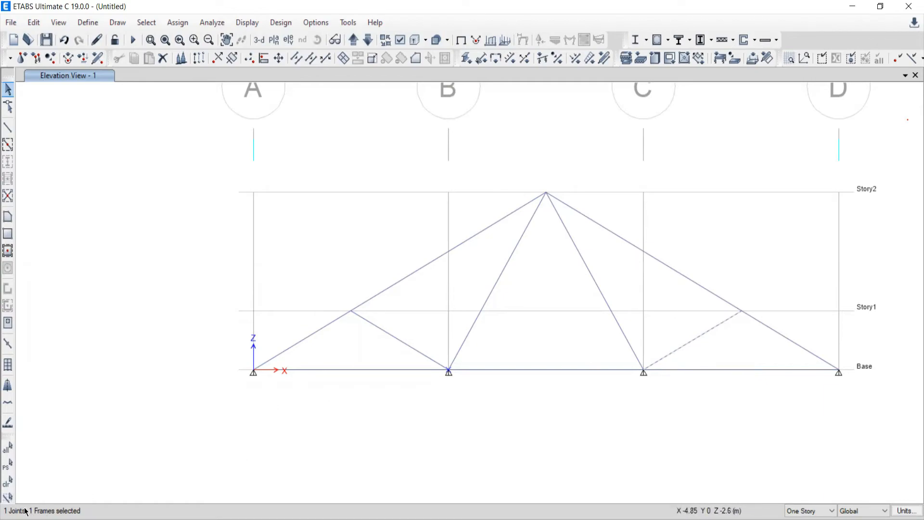
{"action": "left_click", "coordinate": [12, 483]}
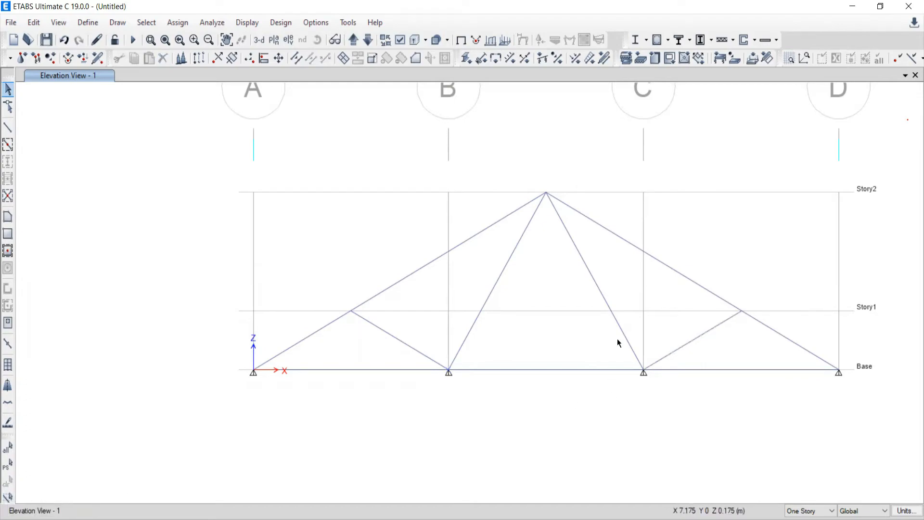
Select the web member between grid B and the apex together with its Base joint at grid B, and clear the selection.
{"action": "left_click_drag", "start_coordinate": [620, 347], "coordinate": [583, 346]}
{"action": "scroll", "coordinate": [444, 392], "scroll_direction": "up", "scroll_amount": 3}
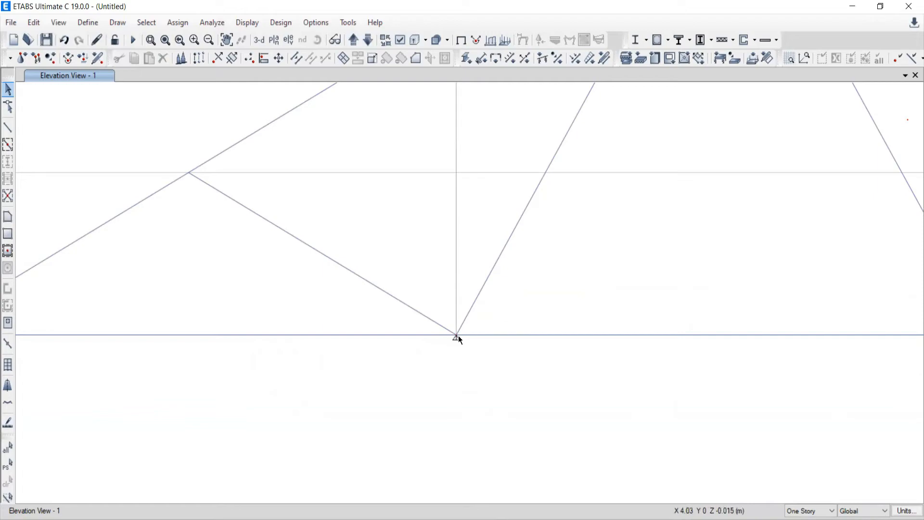
{"action": "left_click", "coordinate": [492, 272]}
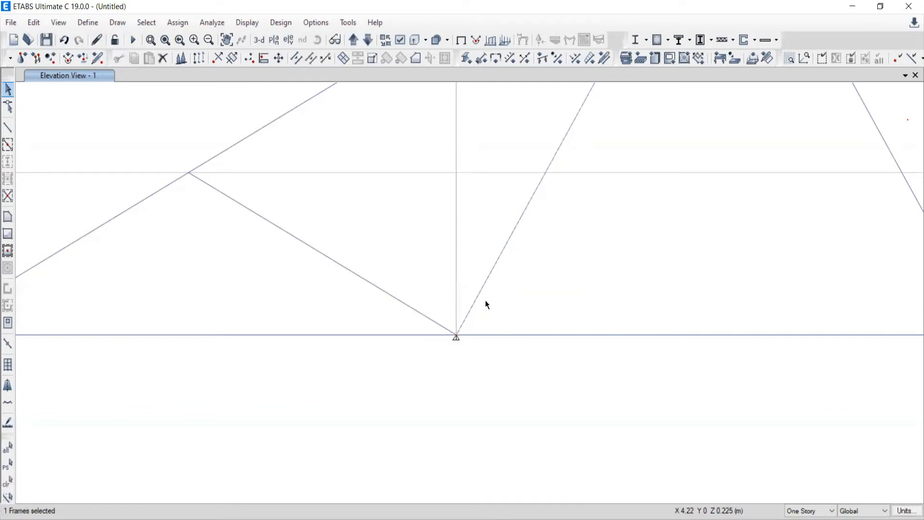
{"action": "left_click", "coordinate": [456, 336]}
{"action": "scroll", "coordinate": [697, 308], "scroll_direction": "down", "scroll_amount": 3}
{"action": "middle_click_drag", "start_coordinate": [697, 308], "coordinate": [557, 381]}
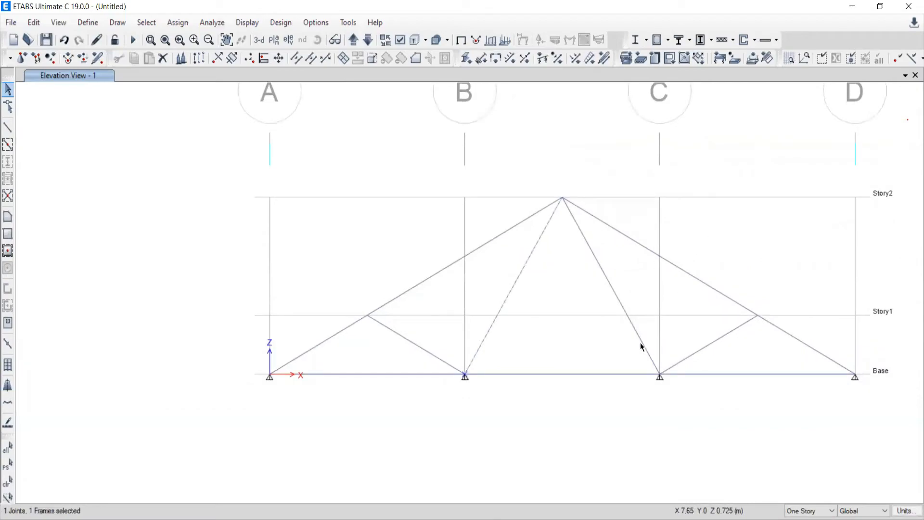
{"action": "left_click", "coordinate": [8, 481]}
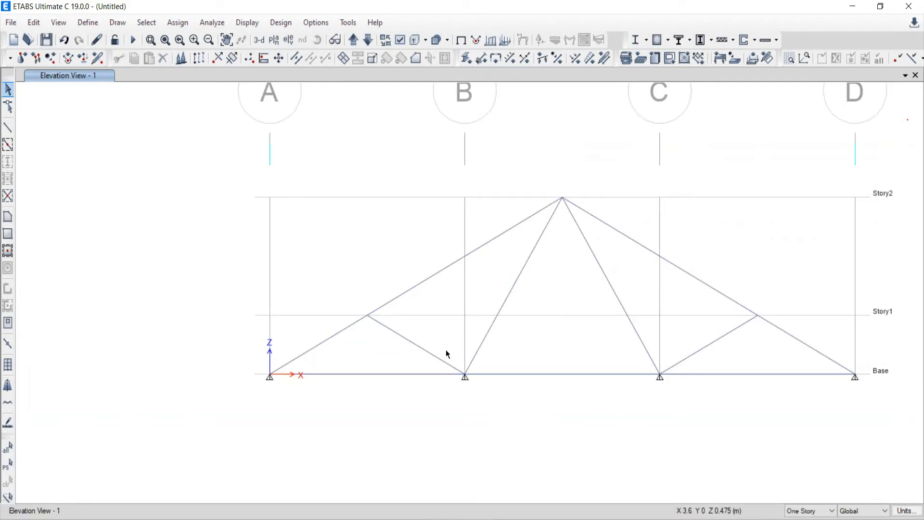
Window-select only the Base joint at grid B, clear the selection, and repeat the window selection and clearing once more.
{"action": "left_click_drag", "start_coordinate": [444, 353], "coordinate": [504, 401]}
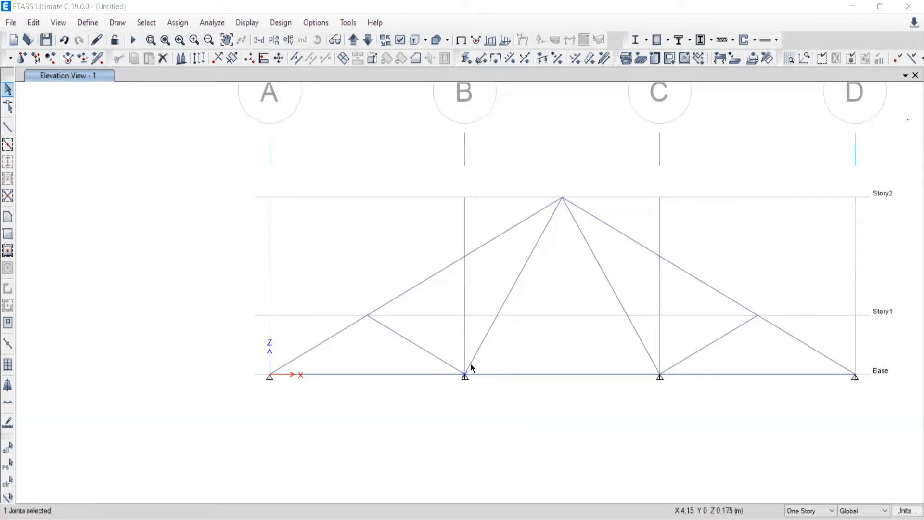
{"action": "left_click_drag", "start_coordinate": [438, 338], "coordinate": [529, 408]}
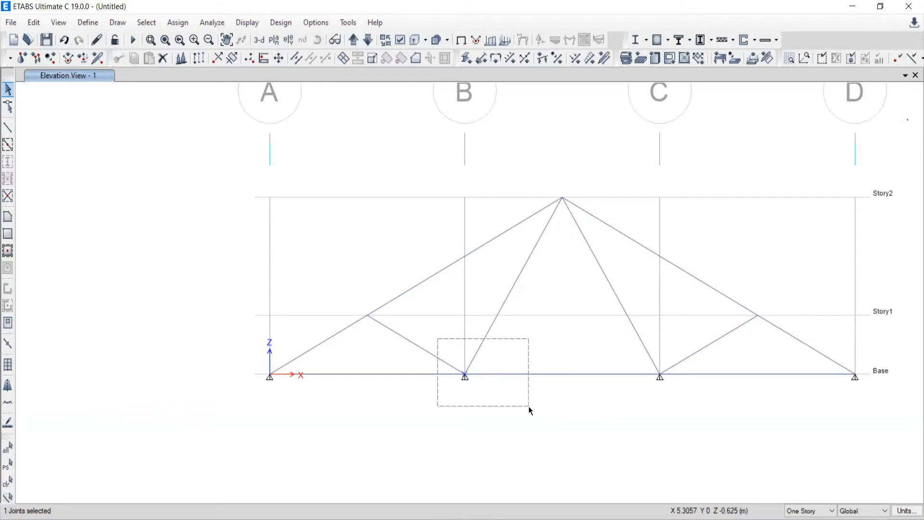
{"action": "left_click_drag", "start_coordinate": [529, 406], "coordinate": [528, 407]}
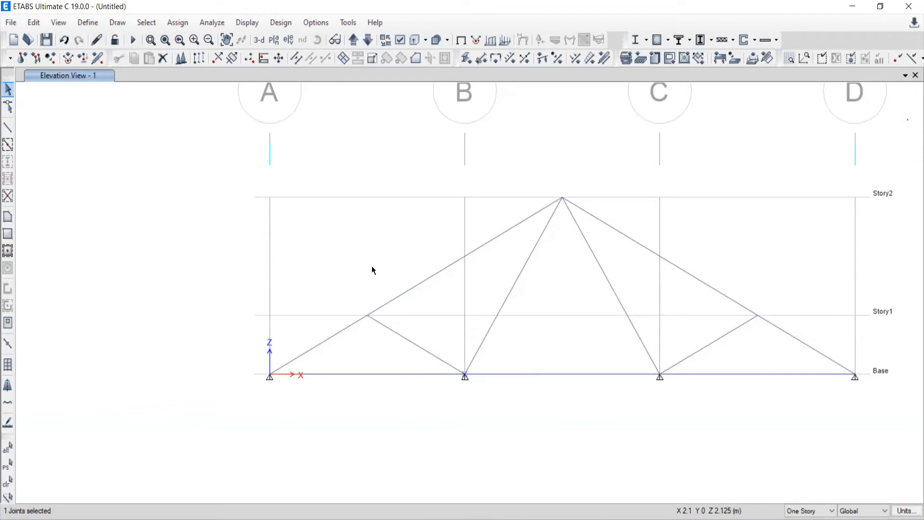
{"action": "left_click", "coordinate": [8, 481]}
{"action": "left_click_drag", "start_coordinate": [431, 332], "coordinate": [516, 416]}
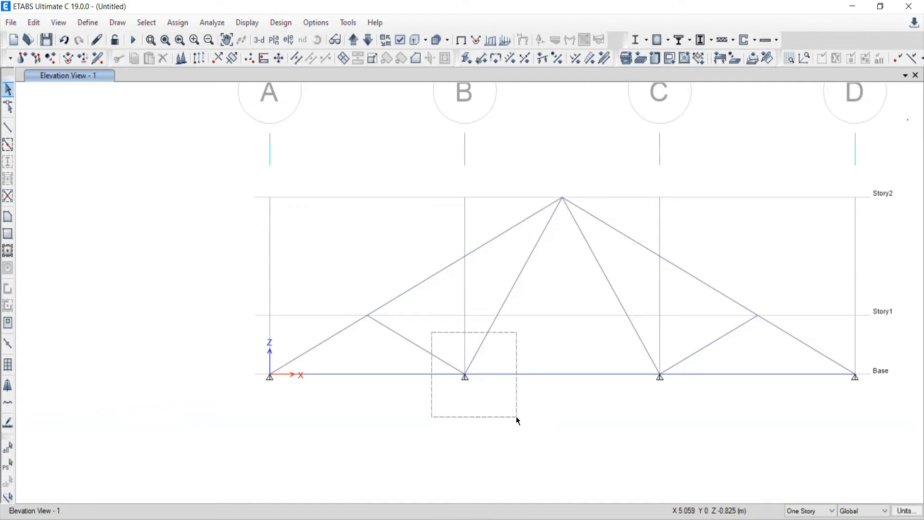
{"action": "left_click_drag", "start_coordinate": [516, 417], "coordinate": [512, 413]}
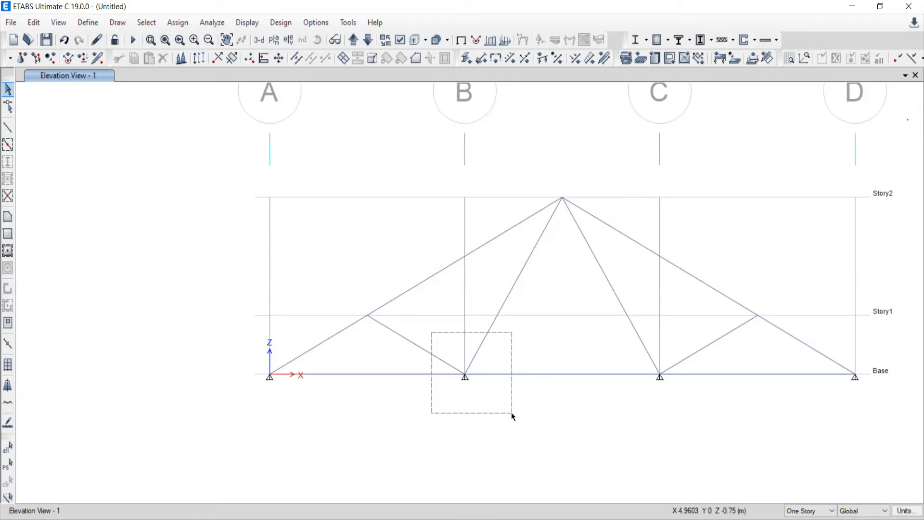
{"action": "left_click_drag", "start_coordinate": [511, 412], "coordinate": [512, 412]}
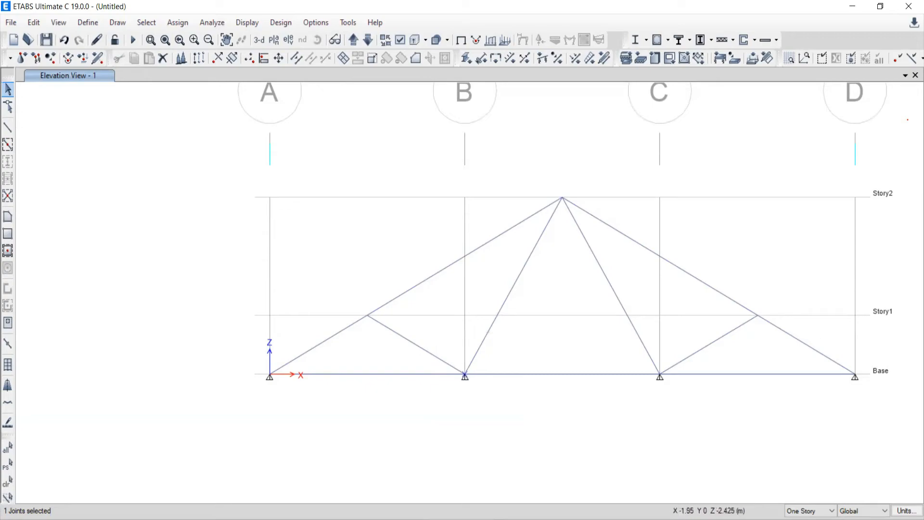
{"action": "left_click", "coordinate": [7, 482]}
Select the four members meeting at the Base joint of grid B and clear the selection.
{"action": "mouse_move", "coordinate": [431, 334]}
{"action": "left_mouse_down"}
{"action": "mouse_move", "coordinate": [486, 386]}
{"action": "mouse_move", "coordinate": [539, 412]}
{"action": "mouse_move", "coordinate": [485, 376]}
{"action": "mouse_move", "coordinate": [516, 394]}
{"action": "mouse_move", "coordinate": [499, 381]}
{"action": "mouse_move", "coordinate": [506, 405]}
{"action": "mouse_move", "coordinate": [445, 323]}
{"action": "left_mouse_up"}
{"action": "left_click", "coordinate": [408, 339]}
{"action": "left_click", "coordinate": [401, 373]}
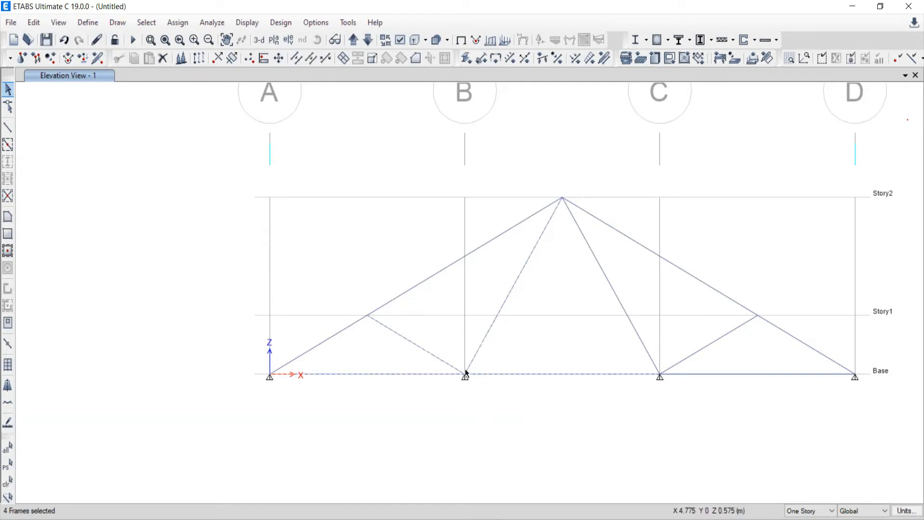
{"action": "left_click_drag", "start_coordinate": [432, 333], "coordinate": [398, 334]}
Window-select the short diagonal between Story1 and the grid B Base joint with its two end joints, and clear the selection.
{"action": "left_click_drag", "start_coordinate": [338, 279], "coordinate": [524, 402]}
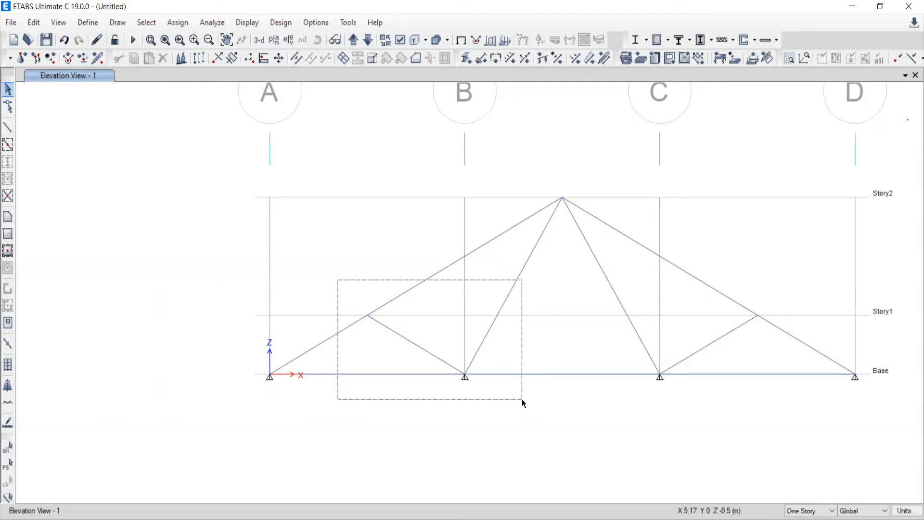
{"action": "left_click_drag", "start_coordinate": [522, 400], "coordinate": [521, 398]}
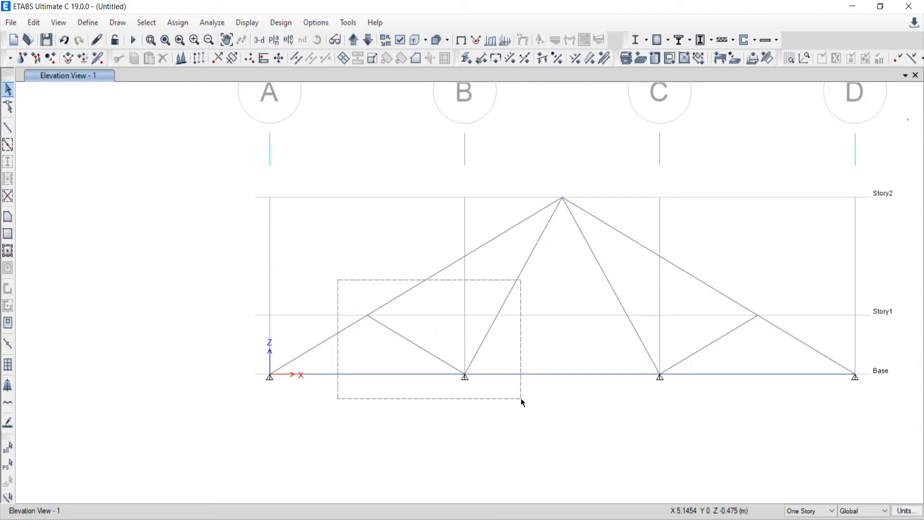
{"action": "left_click_drag", "start_coordinate": [521, 398], "coordinate": [521, 397]}
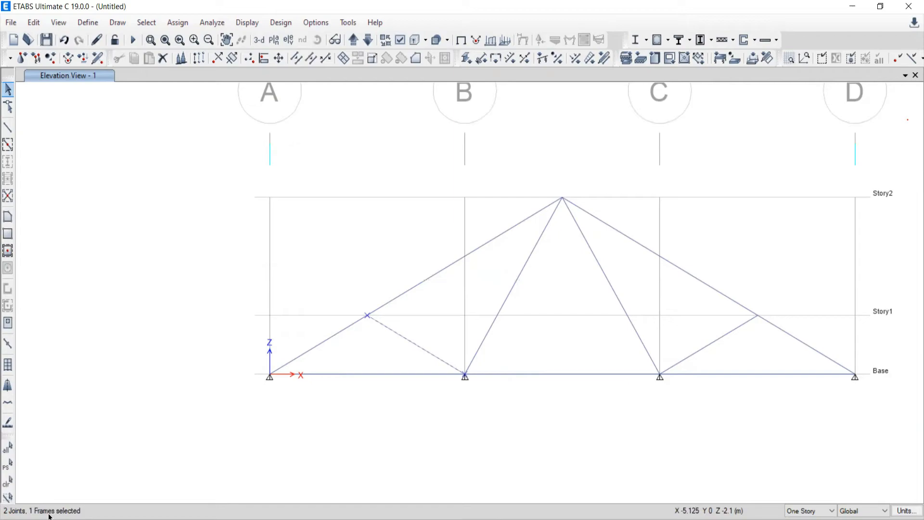
{"action": "left_click", "coordinate": [8, 482]}
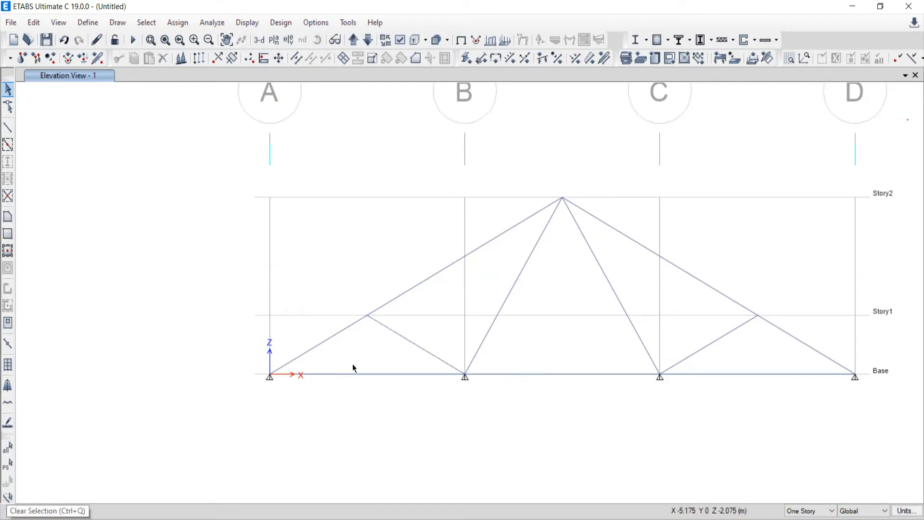
Try a selection window around the truss's lower part from grid A past grid B, select the top chord from grid A to the apex, and clear it.
{"action": "left_click_drag", "start_coordinate": [225, 297], "coordinate": [550, 399]}
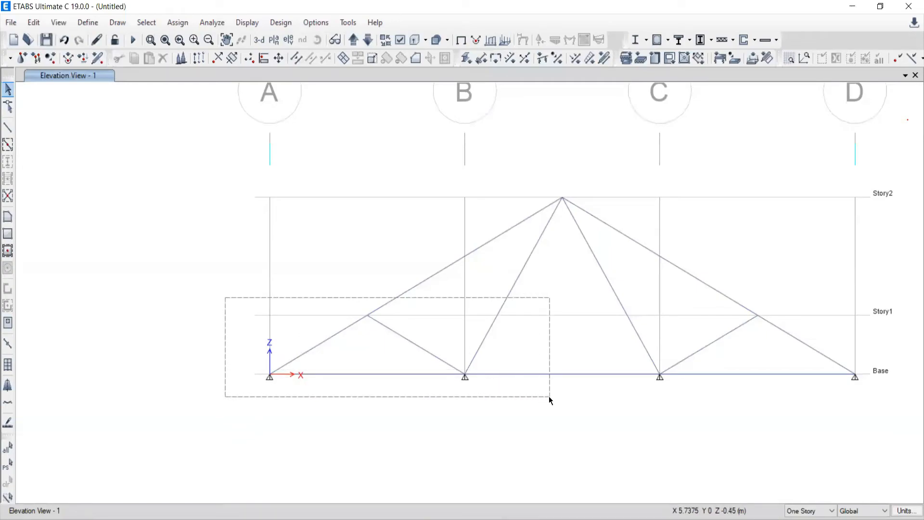
{"action": "left_click_drag", "start_coordinate": [550, 397], "coordinate": [549, 397]}
{"action": "left_click_drag", "start_coordinate": [549, 397], "coordinate": [542, 388]}
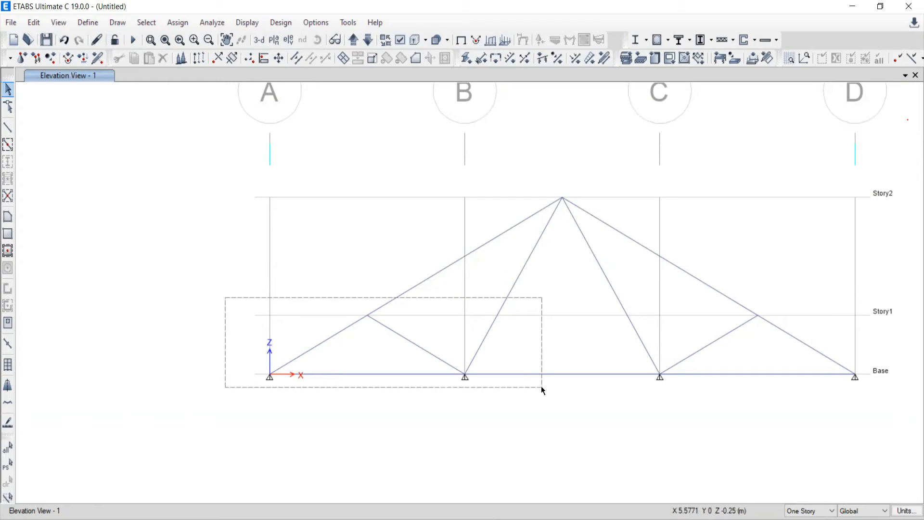
{"action": "left_click_drag", "start_coordinate": [541, 387], "coordinate": [537, 384]}
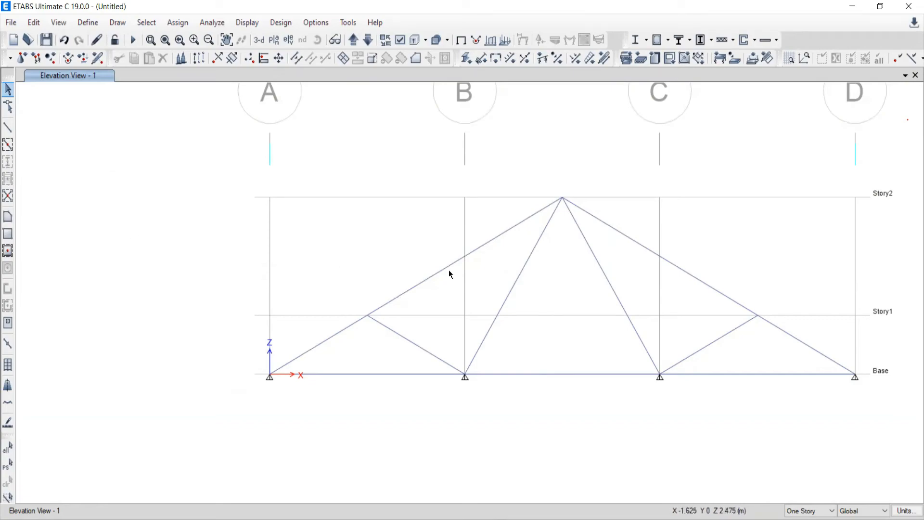
{"action": "left_click", "coordinate": [418, 284]}
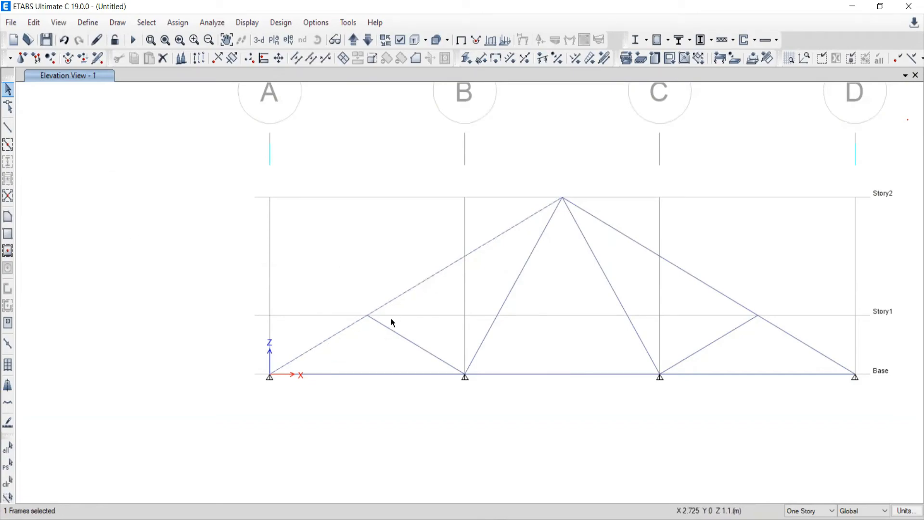
{"action": "left_click", "coordinate": [7, 481]}
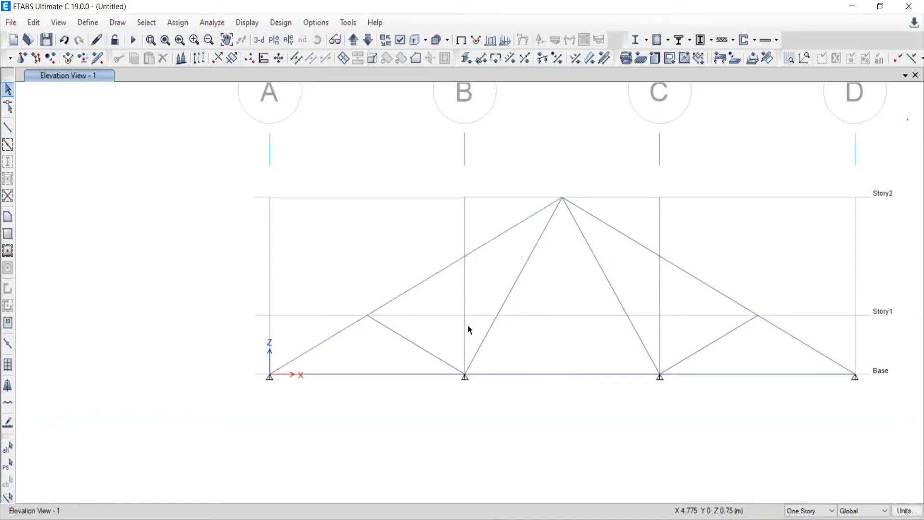
Window-select the bottom chord between grids A and B and the adjoining short diagonal with their three joints, and clear the selection.
{"action": "left_click_drag", "start_coordinate": [198, 292], "coordinate": [559, 418]}
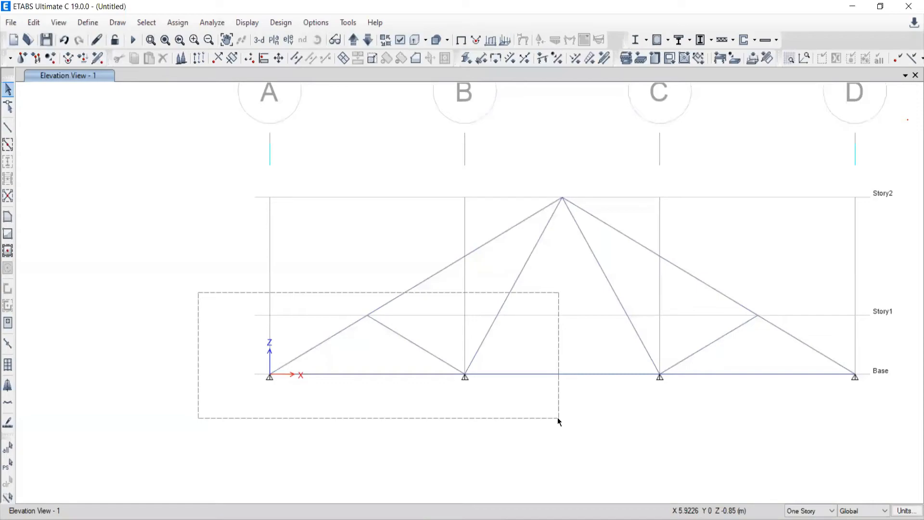
{"action": "left_click_drag", "start_coordinate": [558, 418], "coordinate": [548, 412]}
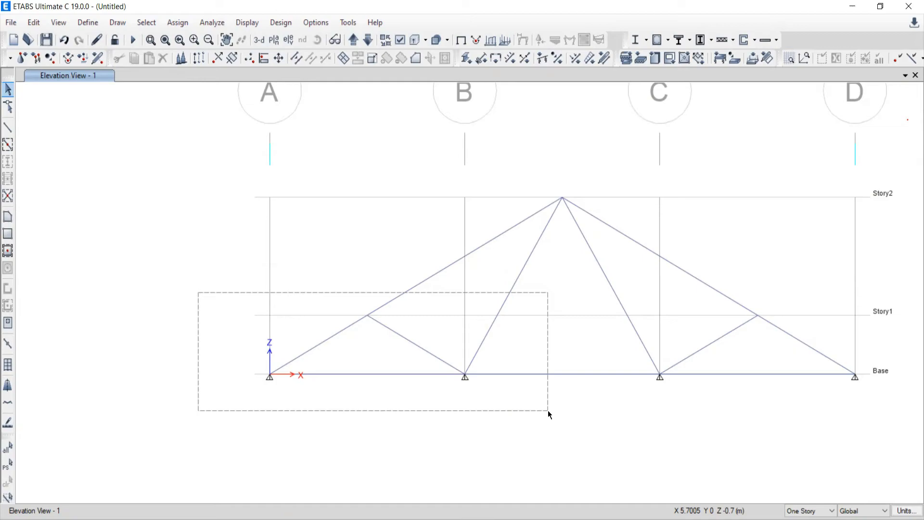
{"action": "left_click_drag", "start_coordinate": [548, 410], "coordinate": [548, 410]}
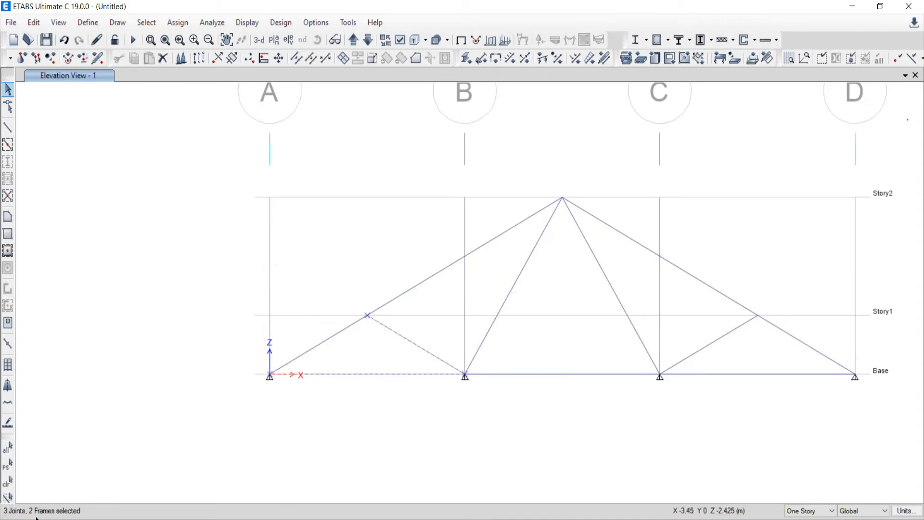
{"action": "left_click", "coordinate": [7, 482]}
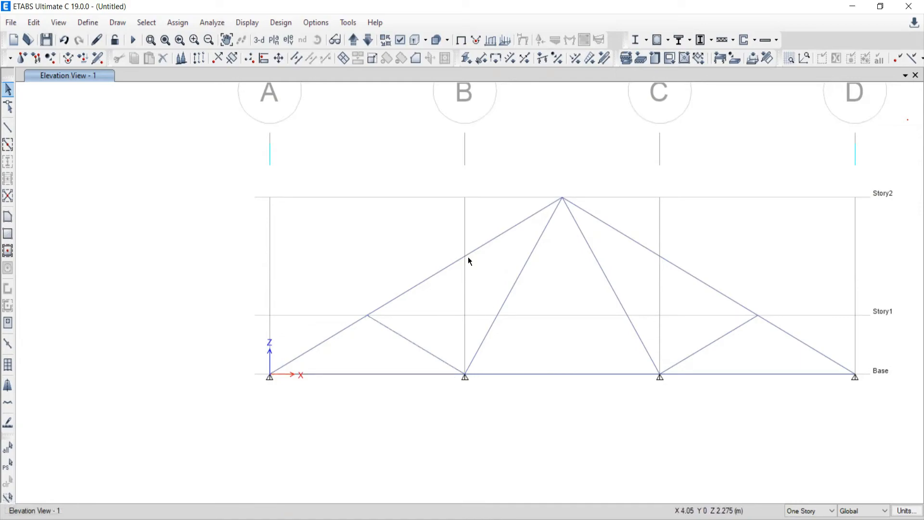
Crossing-select the two end joints of the grid A–B short diagonal and the five members touched by the window, and clear the selection.
{"action": "left_click_drag", "start_coordinate": [483, 302], "coordinate": [317, 399]}
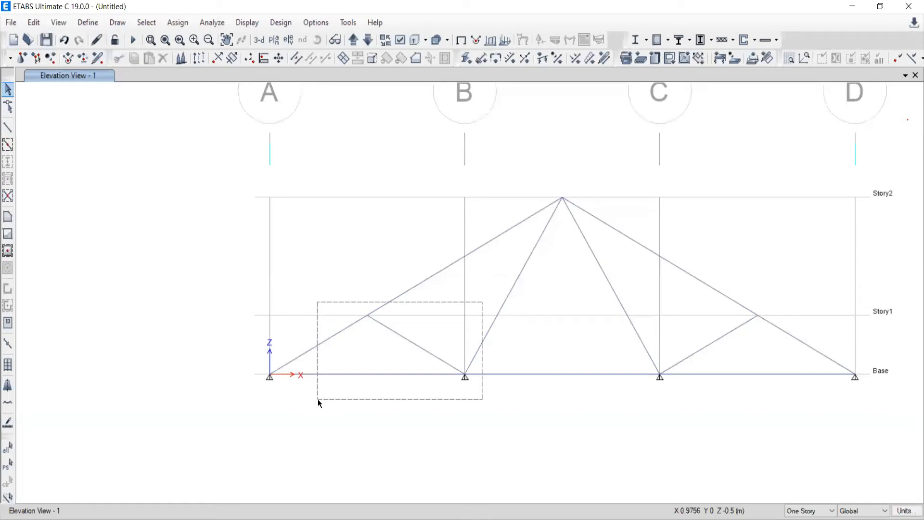
{"action": "left_click_drag", "start_coordinate": [316, 400], "coordinate": [471, 285]}
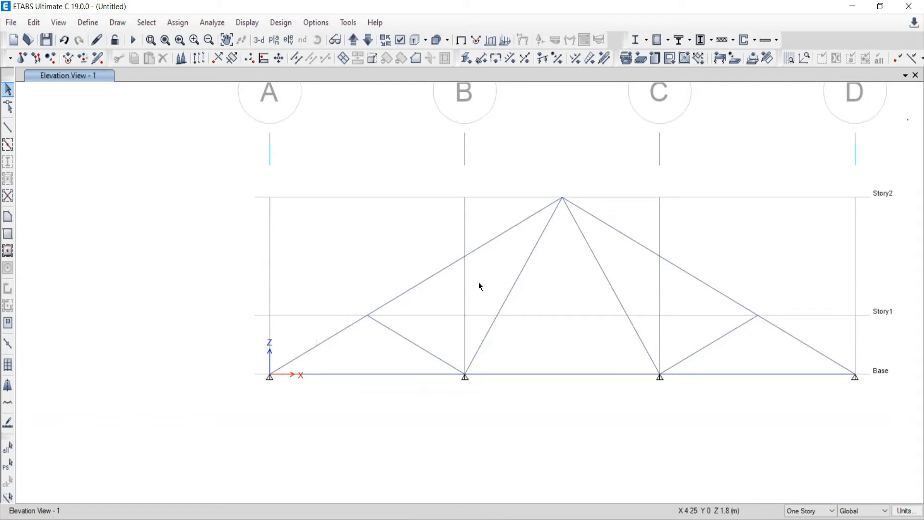
{"action": "left_click_drag", "start_coordinate": [494, 296], "coordinate": [338, 399]}
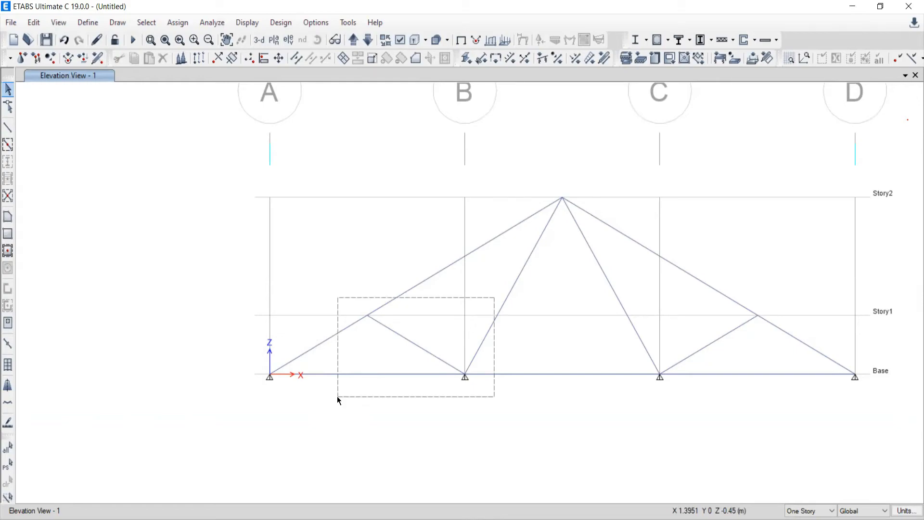
{"action": "left_click_drag", "start_coordinate": [338, 398], "coordinate": [337, 395]}
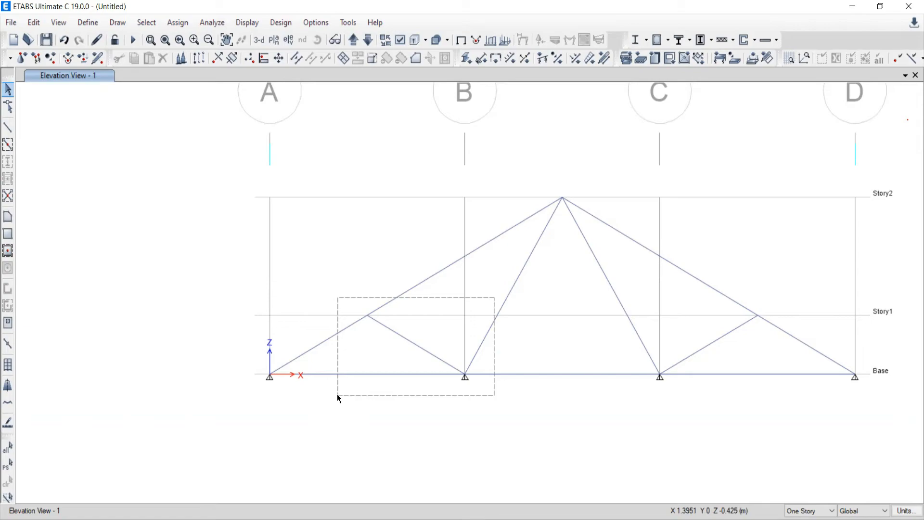
{"action": "mouse_move", "coordinate": [337, 395]}
{"action": "left_mouse_down"}
{"action": "mouse_move", "coordinate": [389, 383]}
{"action": "mouse_move", "coordinate": [331, 387]}
{"action": "left_mouse_up"}
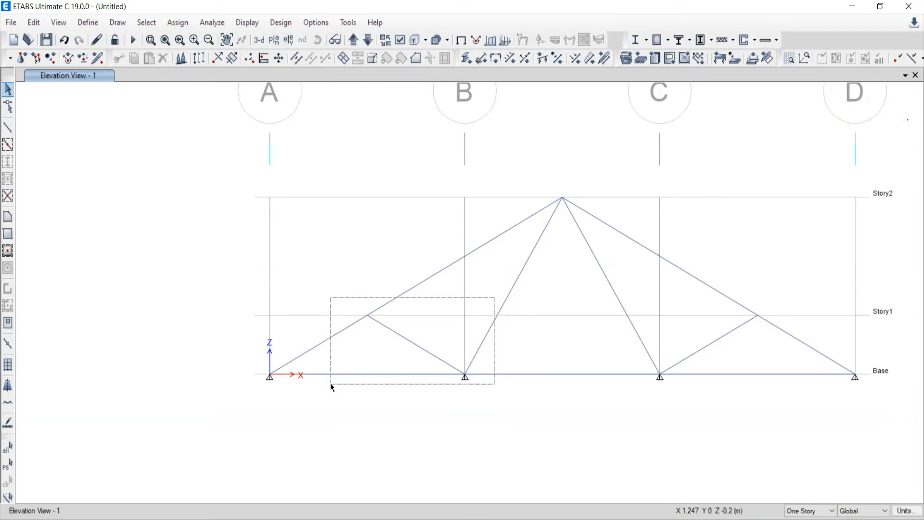
{"action": "left_click_drag", "start_coordinate": [331, 384], "coordinate": [340, 401]}
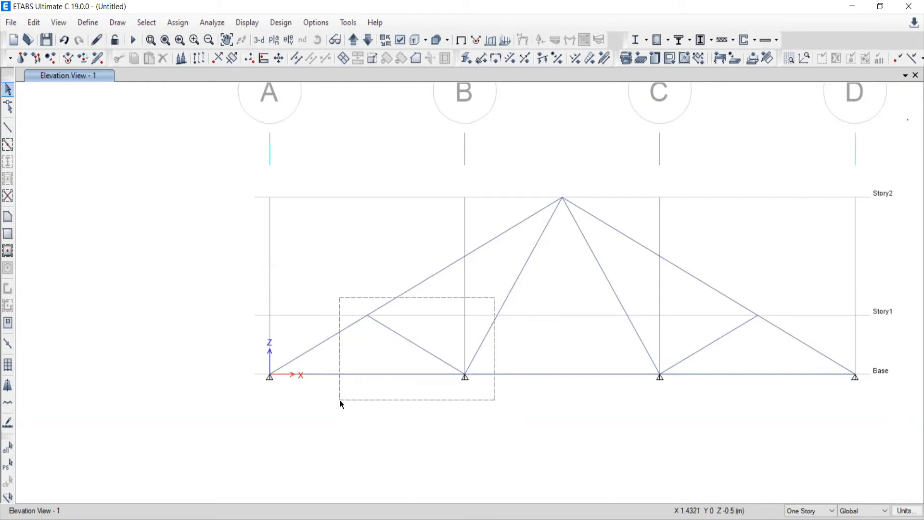
{"action": "left_click_drag", "start_coordinate": [341, 404], "coordinate": [343, 400]}
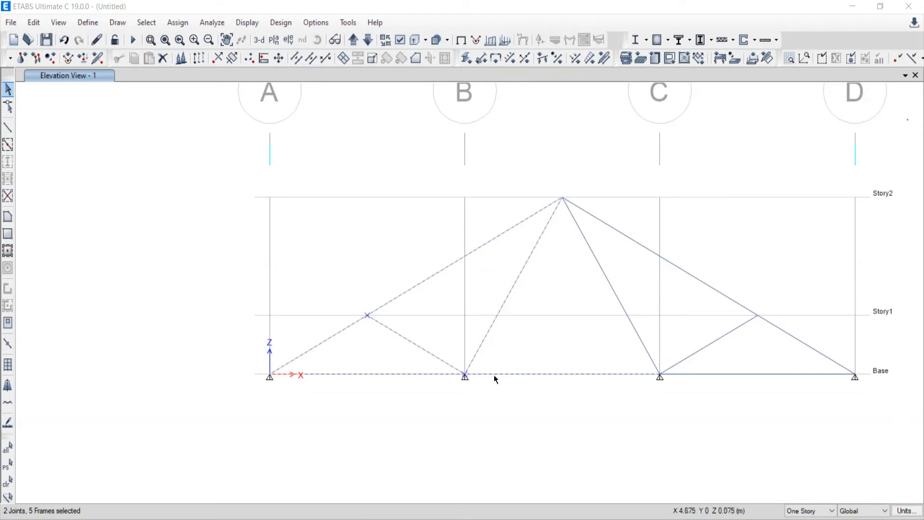
{"action": "middle_click_drag", "start_coordinate": [487, 405], "coordinate": [400, 404]}
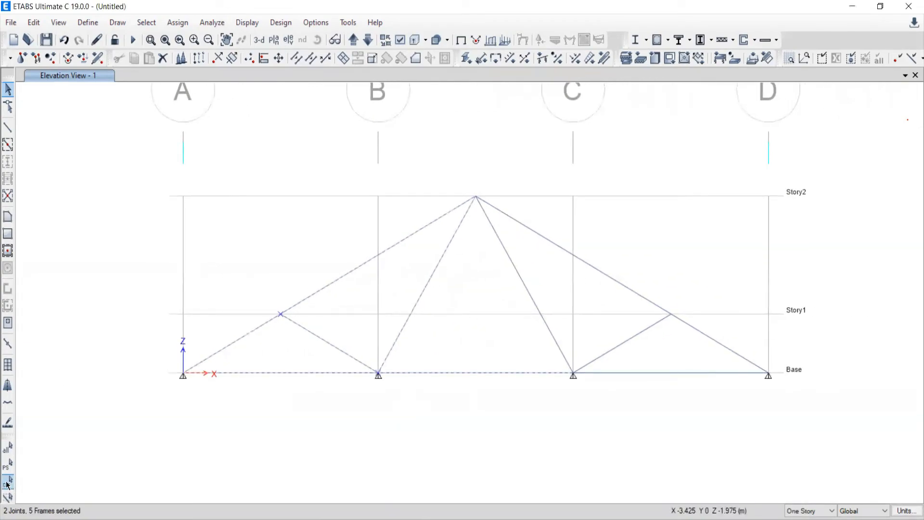
{"action": "middle_click_drag", "start_coordinate": [364, 324], "coordinate": [432, 298]}
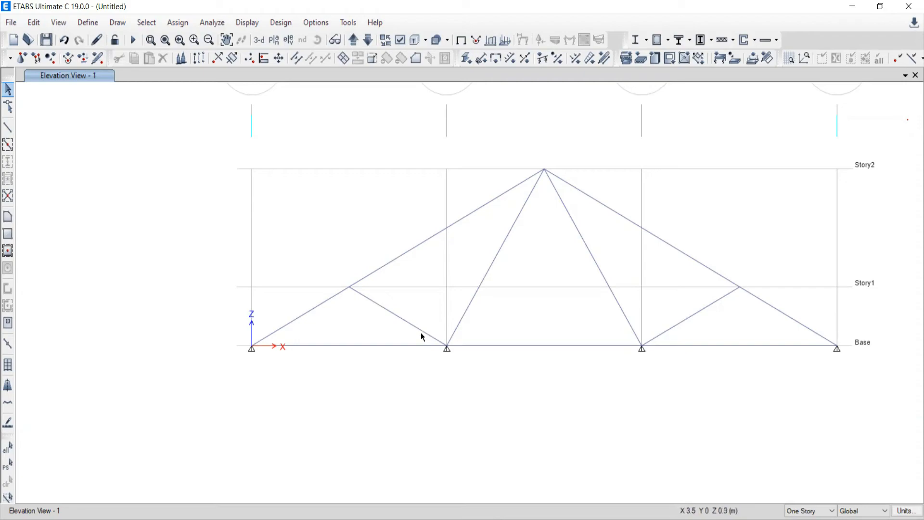
Try a crossing window and an enclosing window around the short diagonal and the grid B Base joint without keeping a selection.
{"action": "middle_click_drag", "start_coordinate": [520, 317], "coordinate": [480, 354]}
{"action": "left_click", "coordinate": [377, 363]}
{"action": "key", "text": "Escape"}
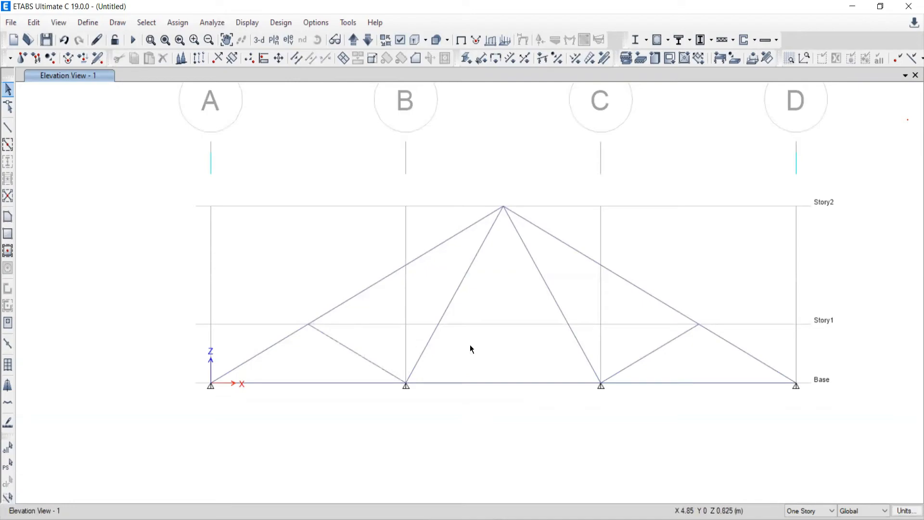
{"action": "left_click_drag", "start_coordinate": [503, 308], "coordinate": [284, 405]}
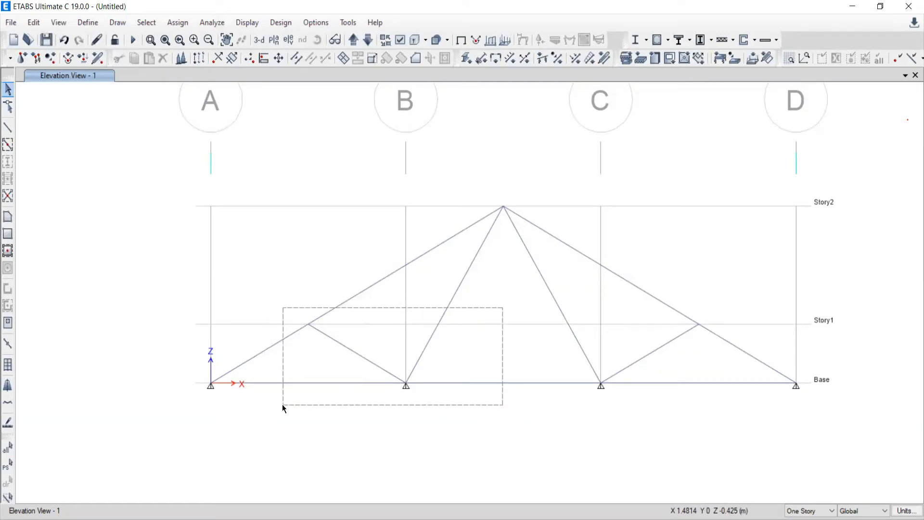
{"action": "left_click_drag", "start_coordinate": [283, 405], "coordinate": [284, 406]}
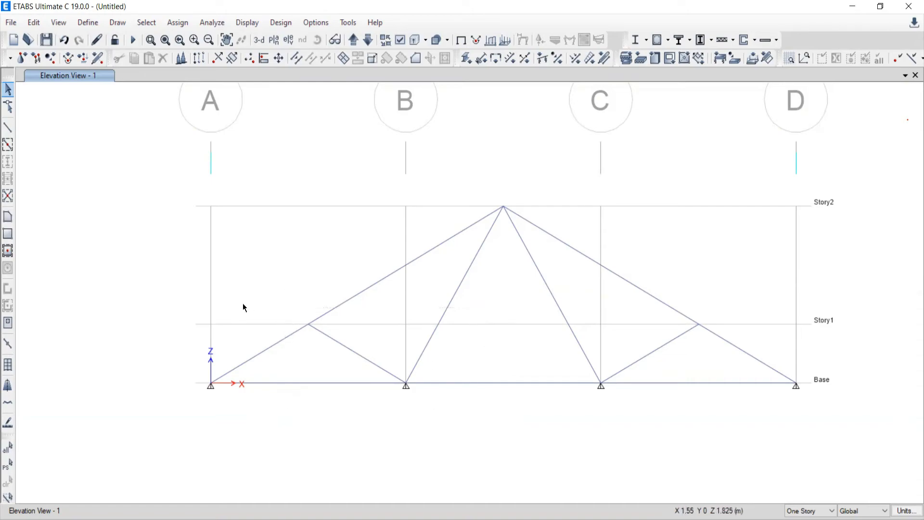
{"action": "left_click_drag", "start_coordinate": [248, 306], "coordinate": [475, 411]}
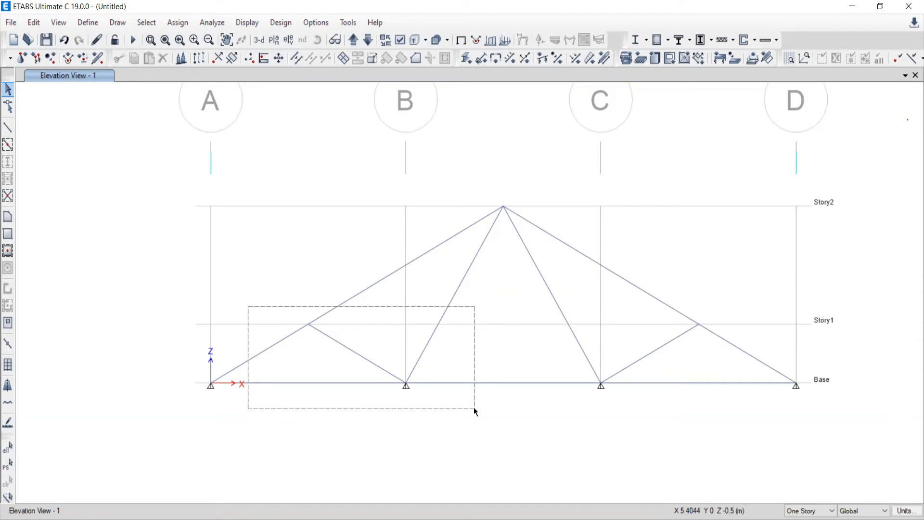
{"action": "left_click_drag", "start_coordinate": [475, 411], "coordinate": [369, 324]}
{"action": "middle_click_drag", "start_coordinate": [601, 378], "coordinate": [546, 376]}
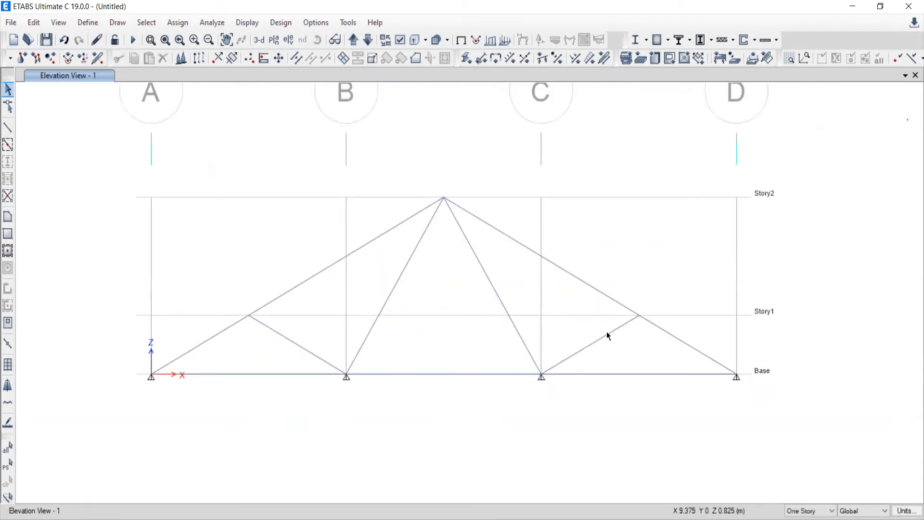
{"action": "scroll", "coordinate": [351, 384], "scroll_direction": "up", "scroll_amount": 3}
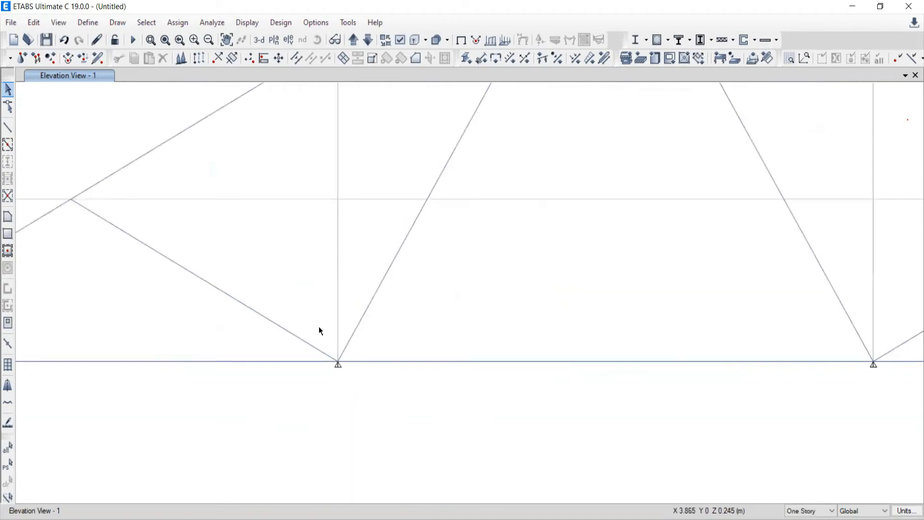
{"action": "left_click_drag", "start_coordinate": [314, 325], "coordinate": [284, 288]}
{"action": "scroll", "coordinate": [368, 355], "scroll_direction": "down", "scroll_amount": 3}
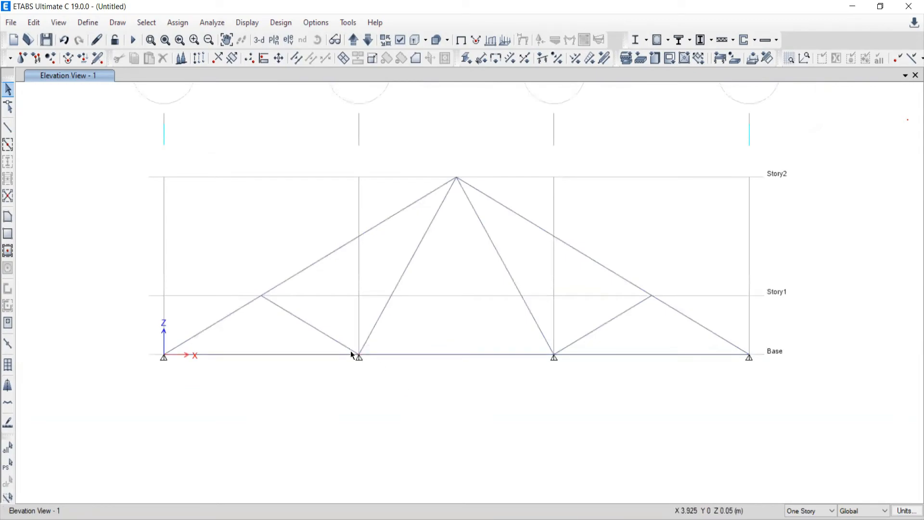
{"action": "key", "text": "alt+Tab"}
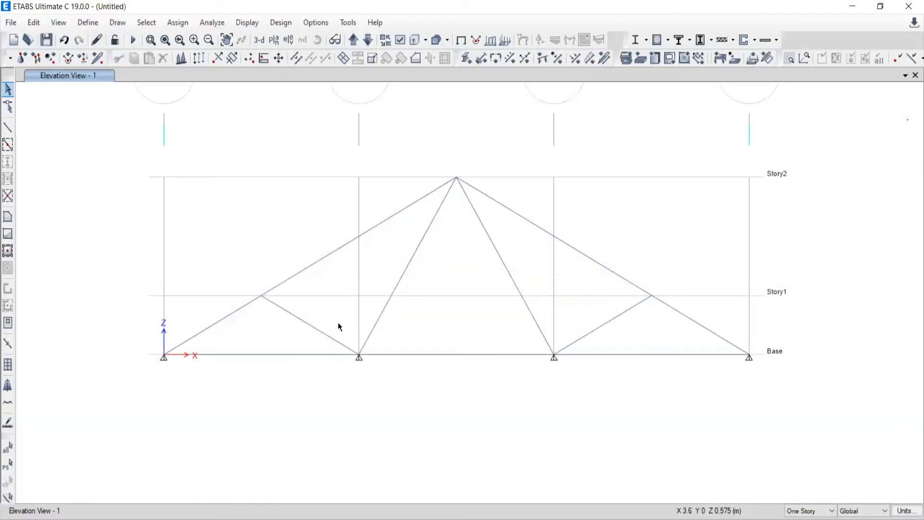
Window-select the Base joints at grids B and C and open the joint restraints assignment for them.
{"action": "left_click_drag", "start_coordinate": [338, 322], "coordinate": [407, 388]}
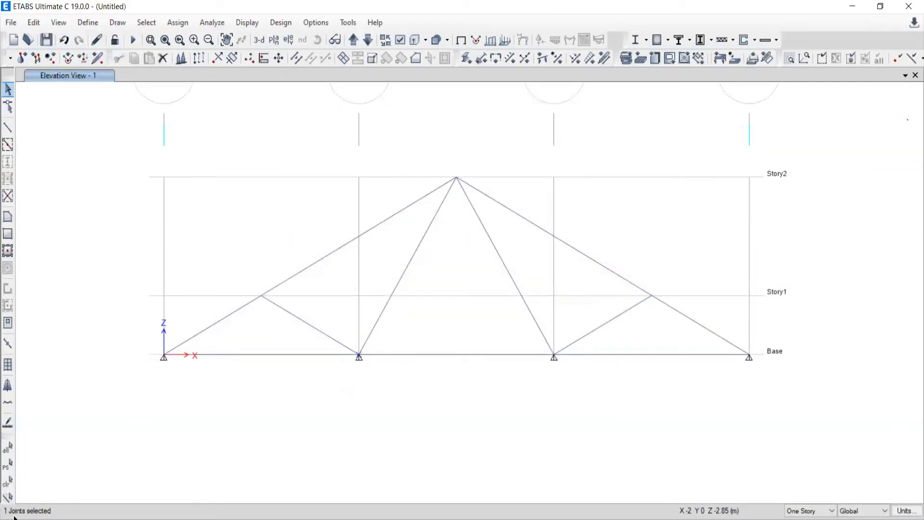
{"action": "left_click_drag", "start_coordinate": [529, 332], "coordinate": [597, 386]}
{"action": "left_click", "coordinate": [178, 24]}
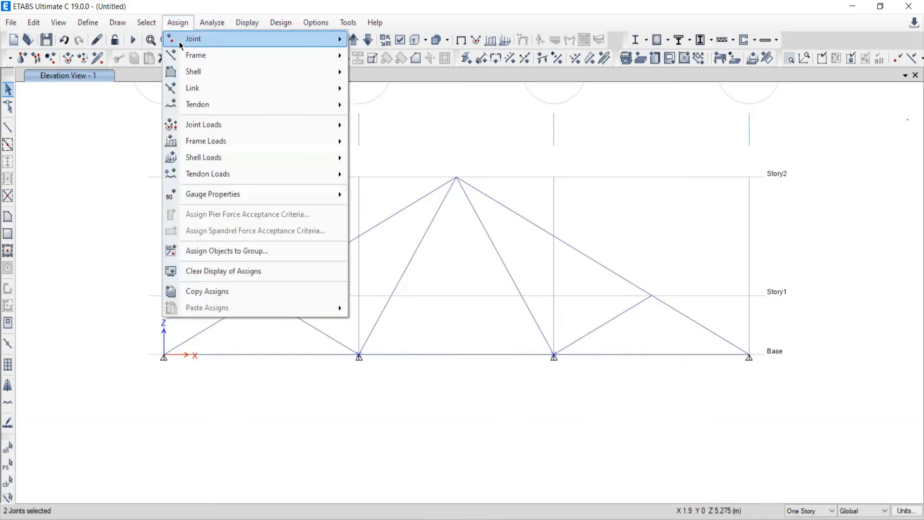
{"action": "mouse_move", "coordinate": [182, 41]}
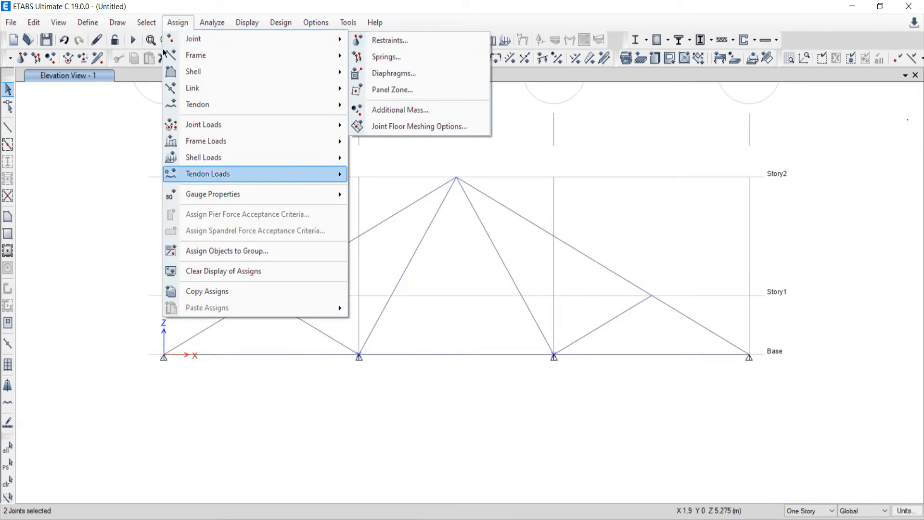
{"action": "left_click", "coordinate": [391, 41]}
{"action": "left_click_drag", "start_coordinate": [424, 189], "coordinate": [199, 189]}
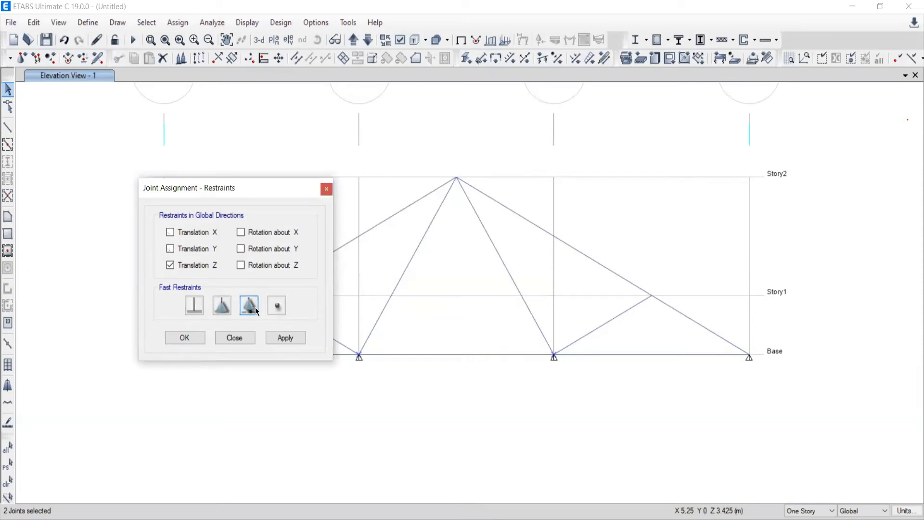
Try the free, fixed, pinned and roller fast restraints in turn for the selected joints.
{"action": "left_click", "coordinate": [284, 310]}
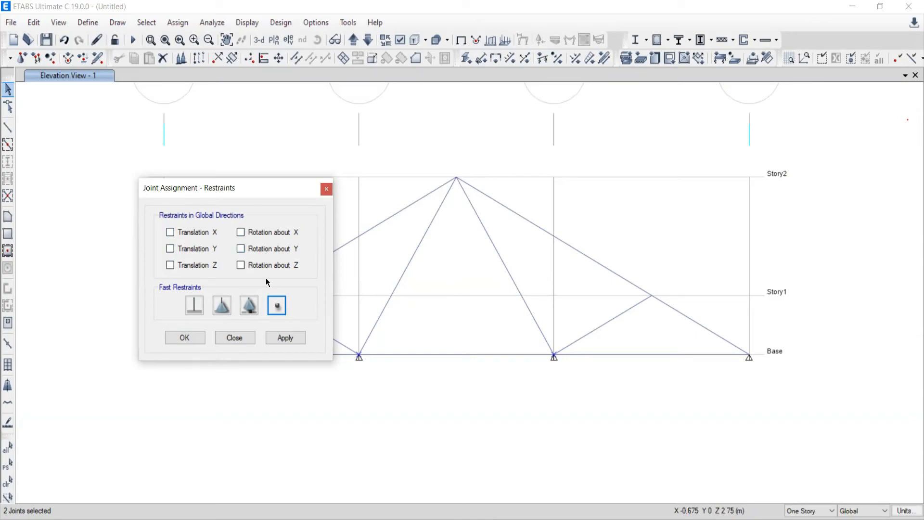
{"action": "mouse_move", "coordinate": [218, 189]}
{"action": "left_mouse_down"}
{"action": "mouse_move", "coordinate": [261, 191]}
{"action": "mouse_move", "coordinate": [228, 180]}
{"action": "left_mouse_up"}
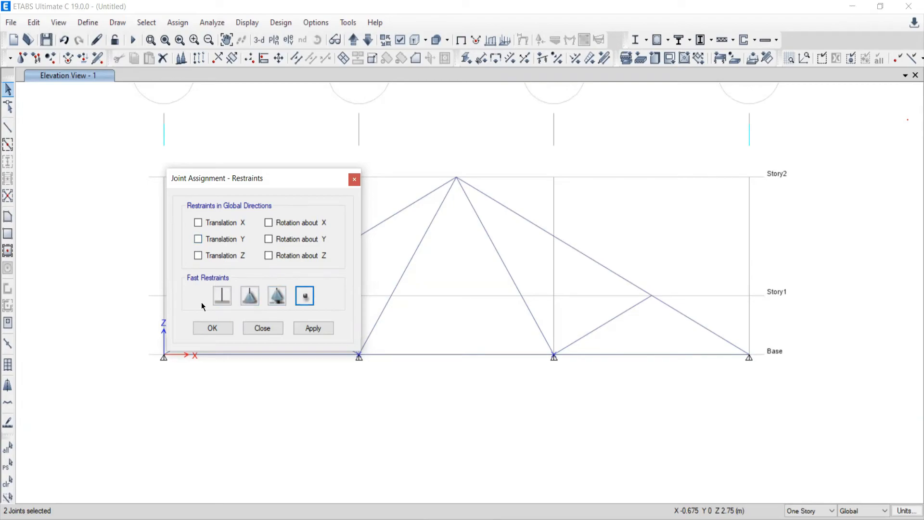
{"action": "left_click", "coordinate": [220, 299]}
{"action": "left_click", "coordinate": [250, 301]}
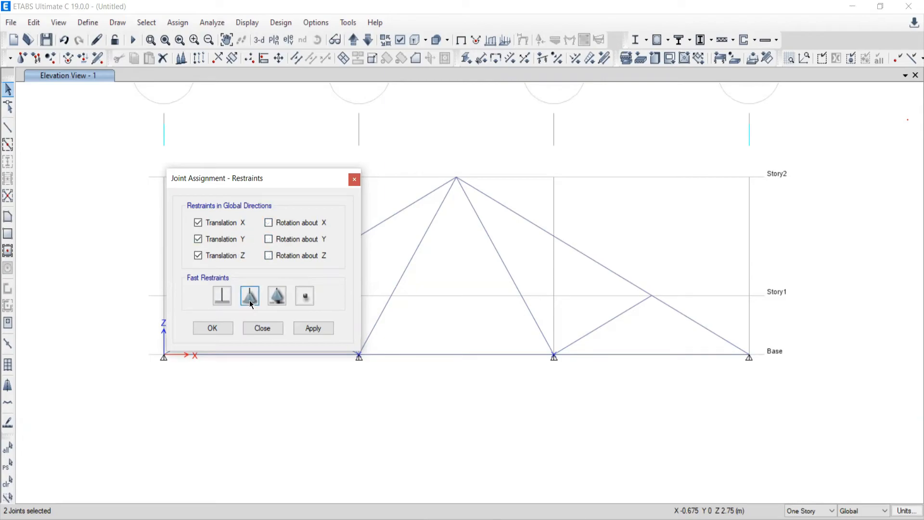
{"action": "left_click", "coordinate": [278, 296]}
{"action": "left_click", "coordinate": [304, 301]}
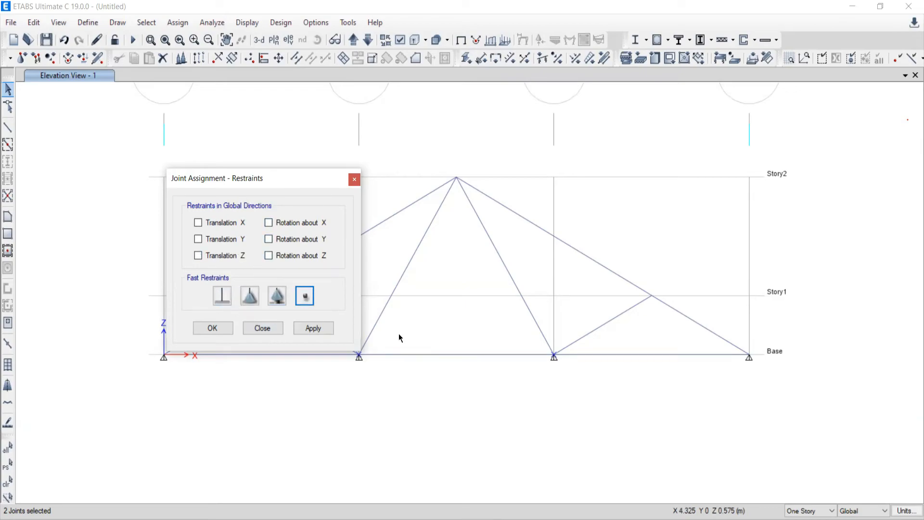
Remove all restraints from the Base joints at grids B and C by applying the free fast restraint.
{"action": "middle_click_drag", "start_coordinate": [421, 427], "coordinate": [433, 464]}
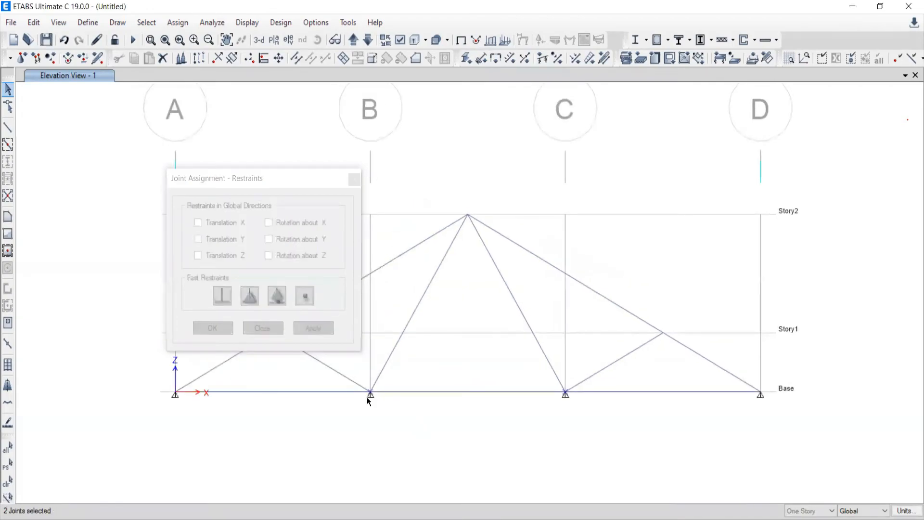
{"action": "left_click", "coordinate": [305, 299]}
{"action": "left_click", "coordinate": [311, 330]}
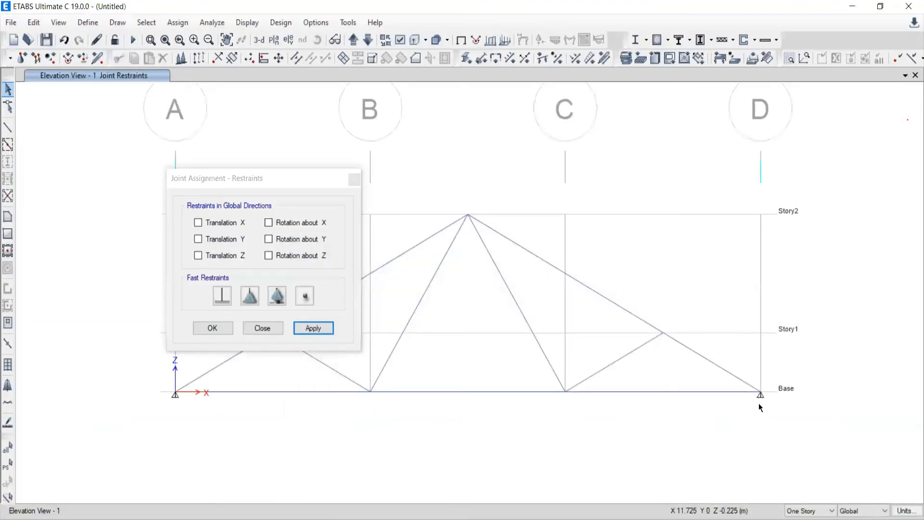
Assign a roller restraint, fixing only Translation Z, to the Base joint at grid D and finish the restraint assignment.
{"action": "left_click_drag", "start_coordinate": [735, 351], "coordinate": [825, 442]}
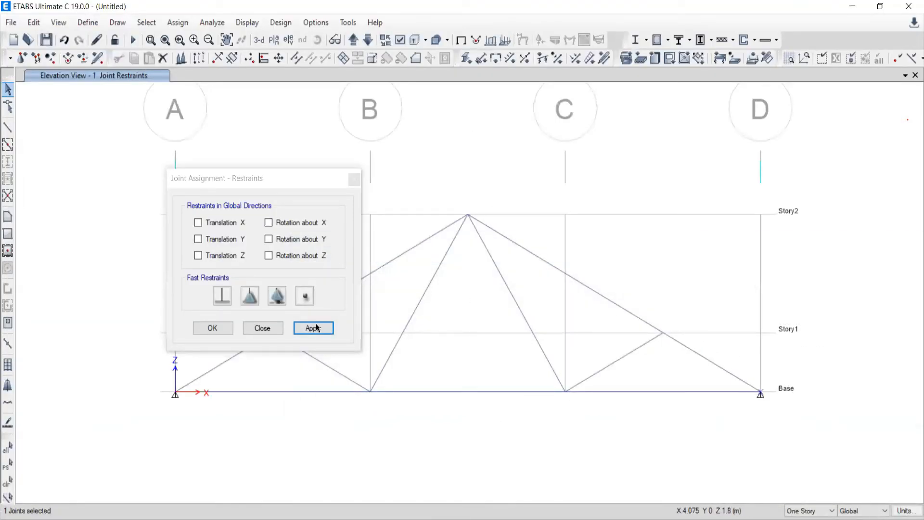
{"action": "left_click", "coordinate": [273, 300]}
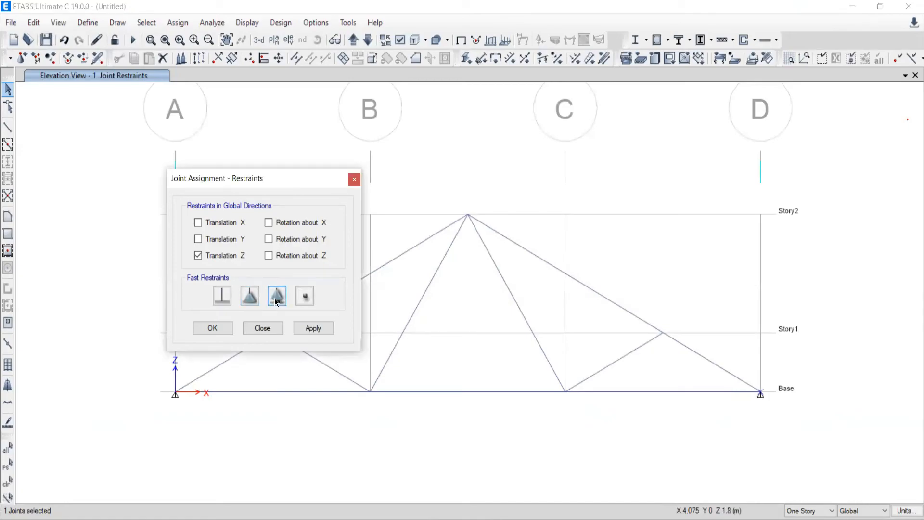
{"action": "left_click", "coordinate": [315, 329]}
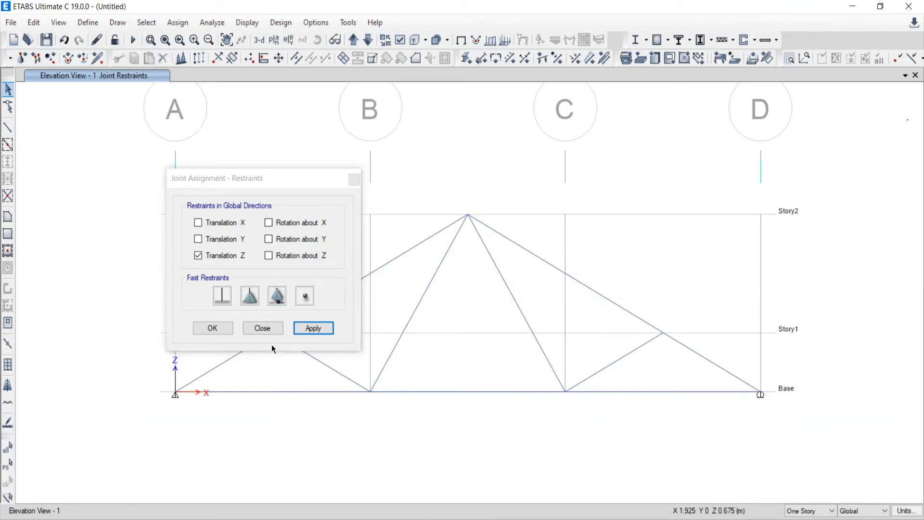
{"action": "left_click", "coordinate": [254, 328]}
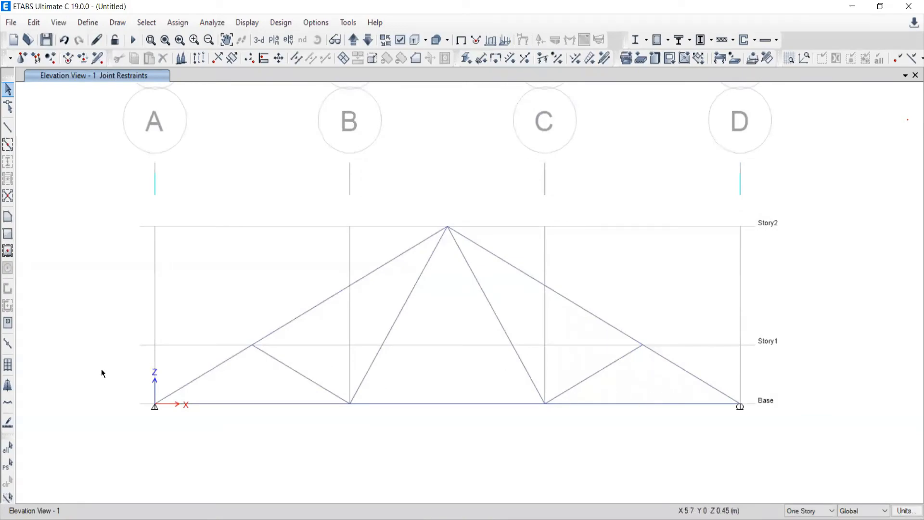
Select the two top chord members, review the truss figure of problem 1.1 in Word, and return to ETABS.
{"action": "left_click", "coordinate": [314, 307]}
{"action": "left_click", "coordinate": [614, 326]}
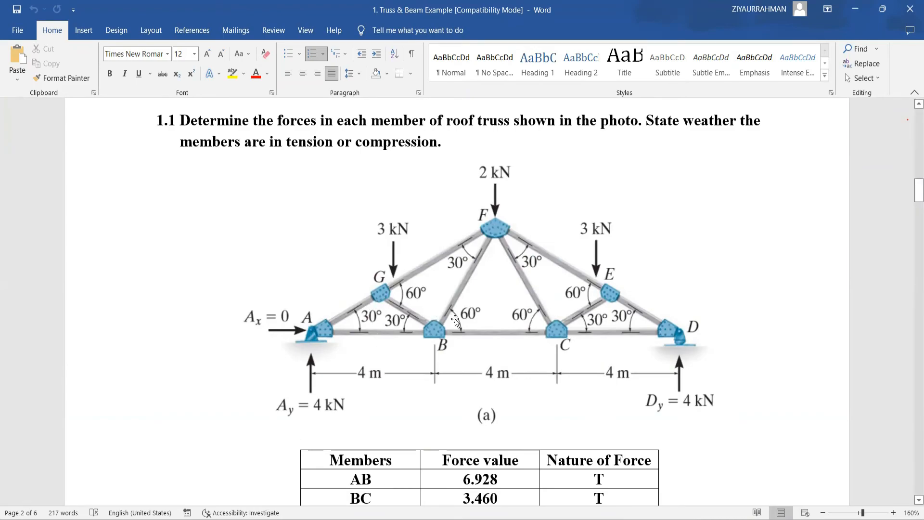
{"action": "scroll", "coordinate": [455, 321], "scroll_direction": "up", "scroll_amount": 1}
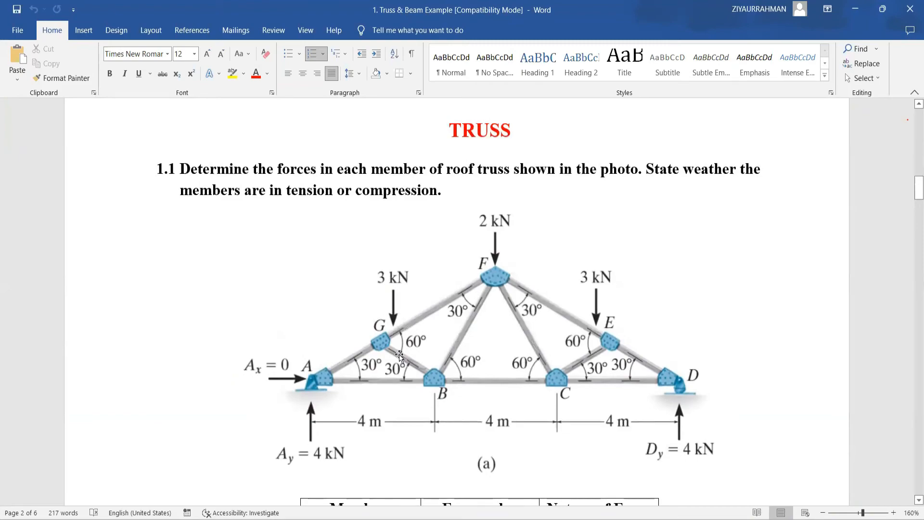
{"action": "scroll", "coordinate": [460, 316], "scroll_direction": "down", "scroll_amount": 1}
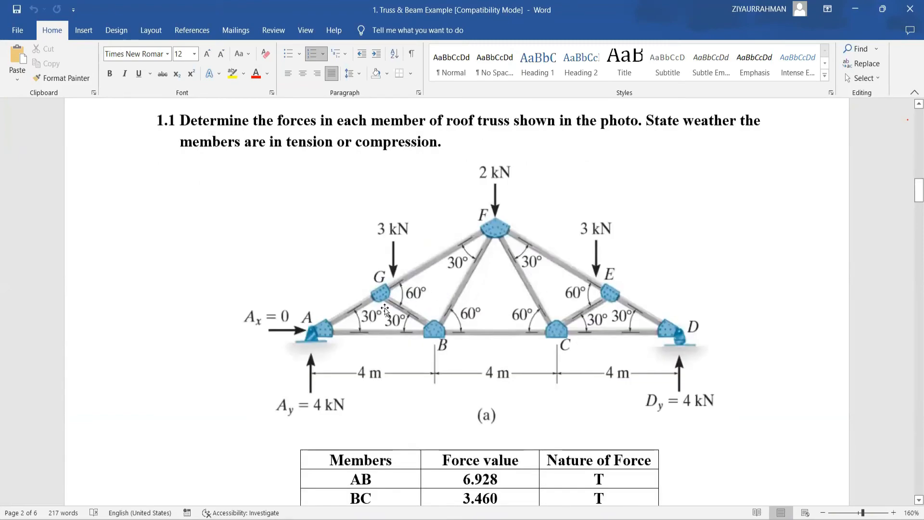
{"action": "key", "text": "alt+Tab"}
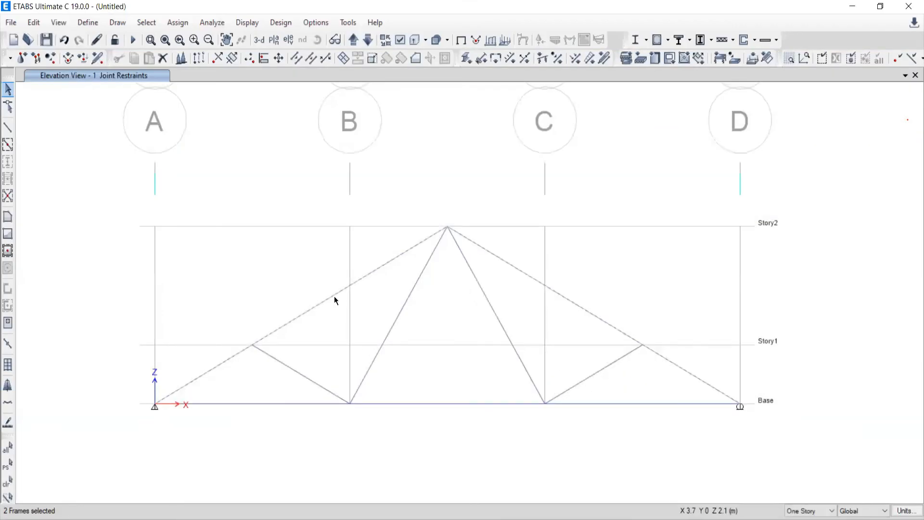
Review the truss figure of problem 1.1 in Word, return to ETABS and clear the selection.
{"action": "left_click", "coordinate": [333, 294]}
{"action": "key", "text": "alt+Tab"}
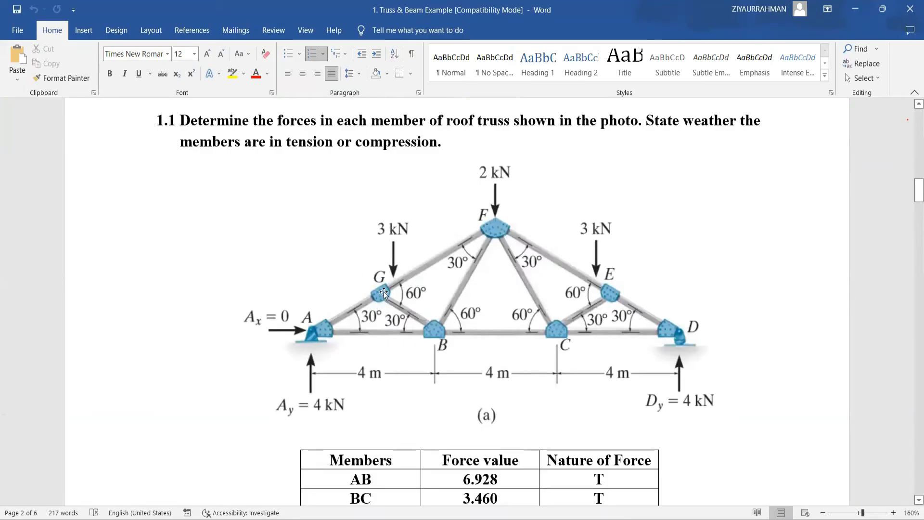
{"action": "left_click", "coordinate": [355, 317]}
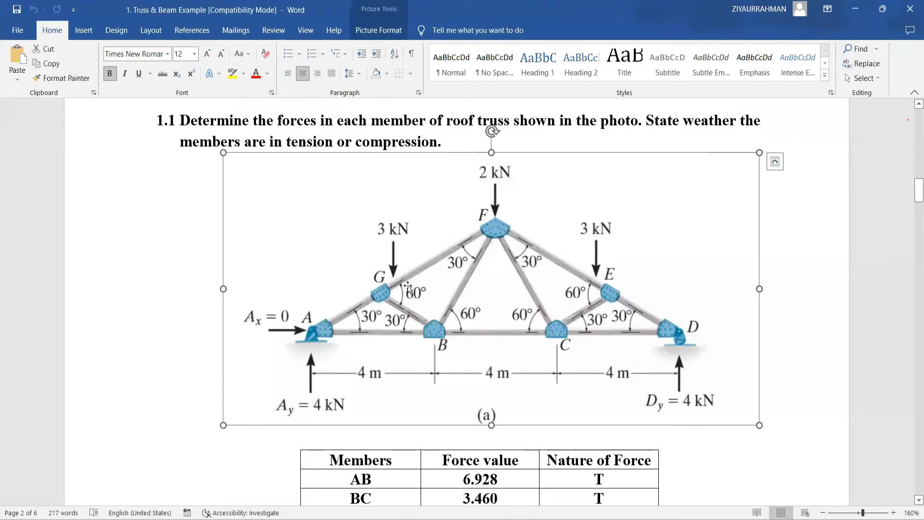
{"action": "left_click", "coordinate": [118, 362]}
{"action": "key", "text": "alt+Tab"}
{"action": "left_click", "coordinate": [7, 482]}
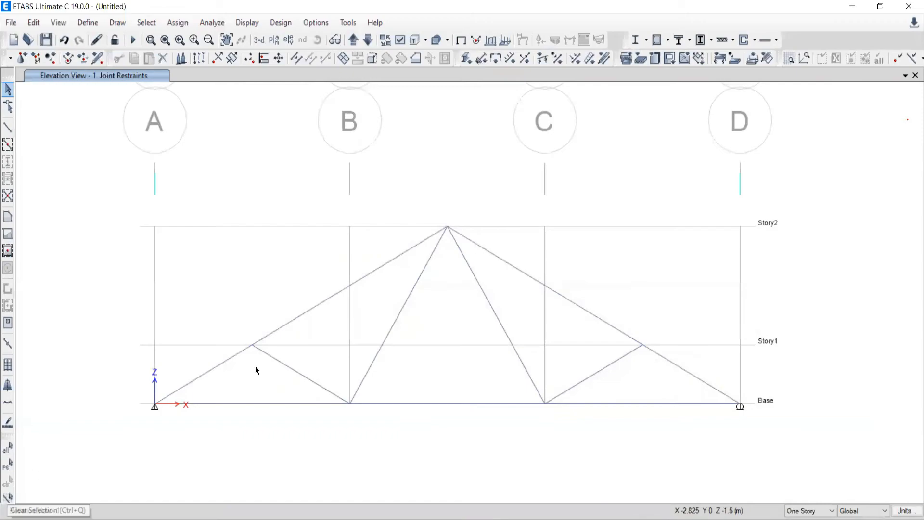
Practise selecting the left top chord member together with its Story1 joint, clearing the selection each time.
{"action": "left_click", "coordinate": [326, 301]}
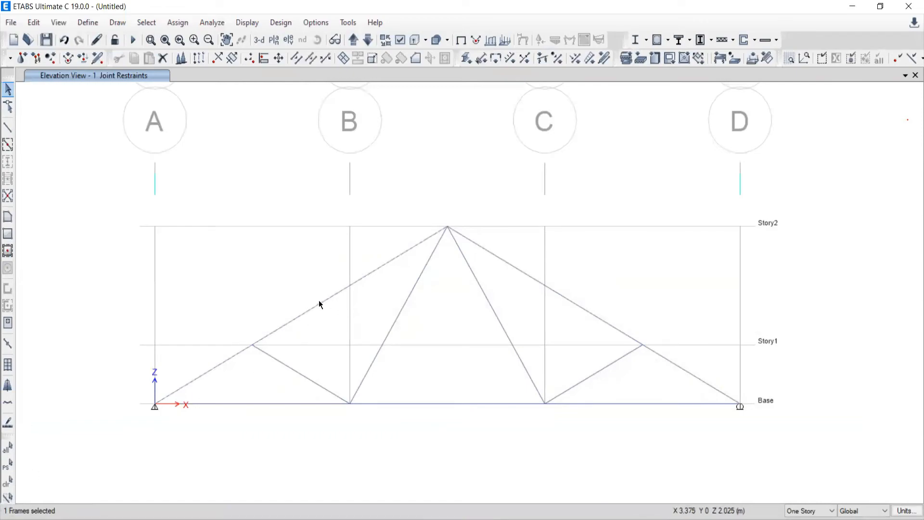
{"action": "left_click_drag", "start_coordinate": [227, 306], "coordinate": [294, 373]}
{"action": "left_click", "coordinate": [8, 481]}
{"action": "left_click", "coordinate": [306, 315]}
{"action": "left_click_drag", "start_coordinate": [240, 316], "coordinate": [289, 376]}
{"action": "left_click", "coordinate": [7, 481]}
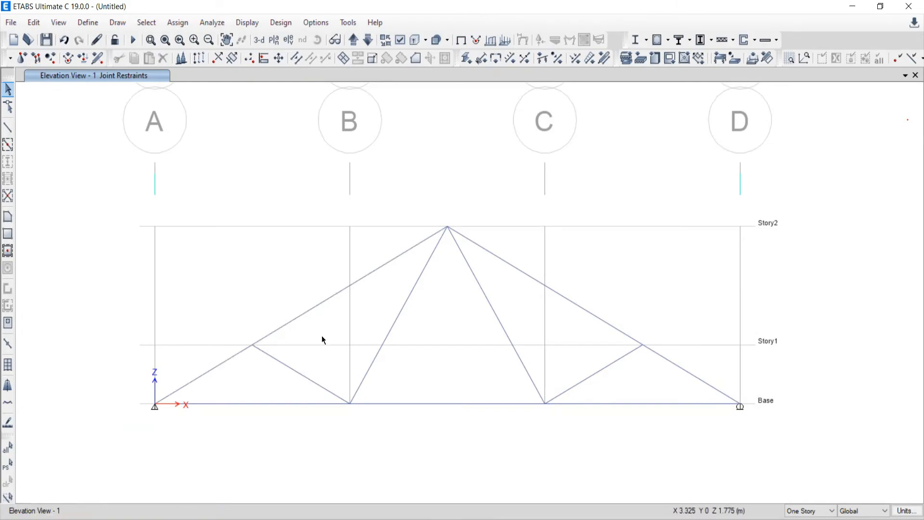
Divide the left top chord member at its Story1 joint by breaking it at intersections with selected frames and joints.
{"action": "left_click", "coordinate": [286, 324]}
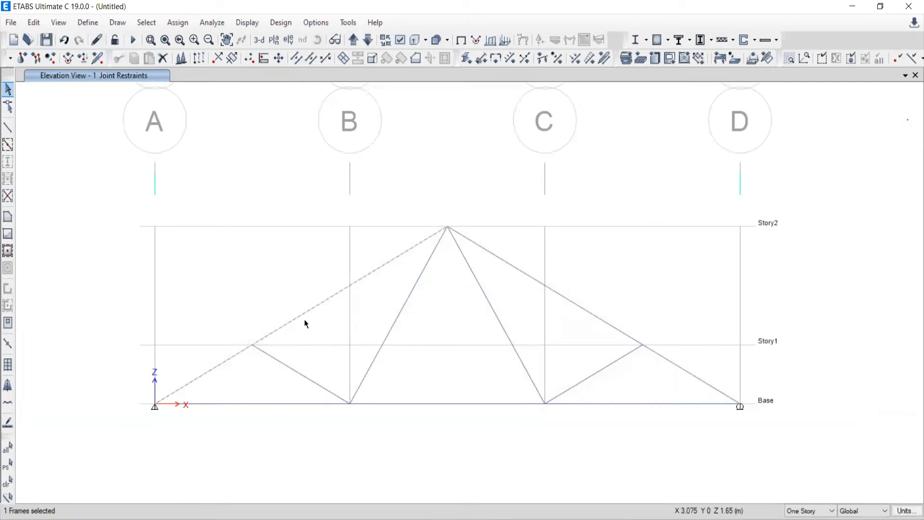
{"action": "left_click_drag", "start_coordinate": [233, 324], "coordinate": [284, 369]}
{"action": "left_click", "coordinate": [34, 22]}
{"action": "mouse_move", "coordinate": [97, 332]}
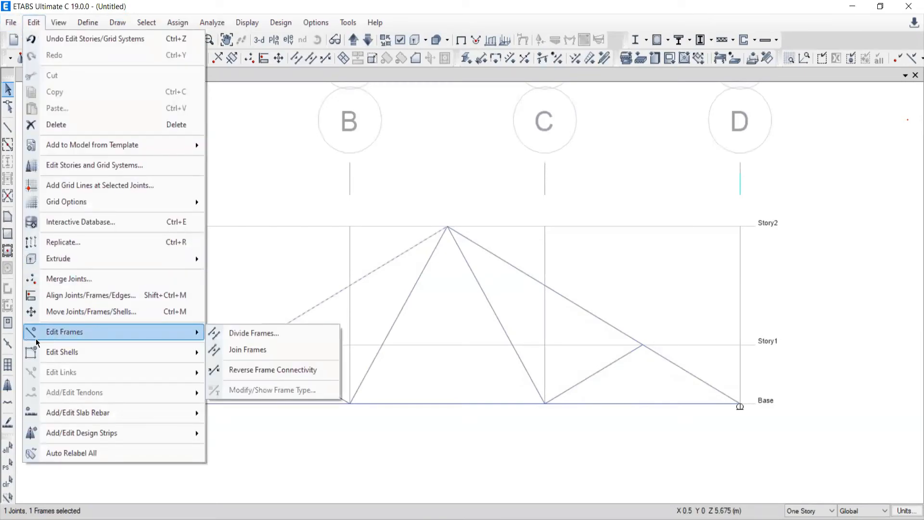
{"action": "left_click", "coordinate": [245, 337]}
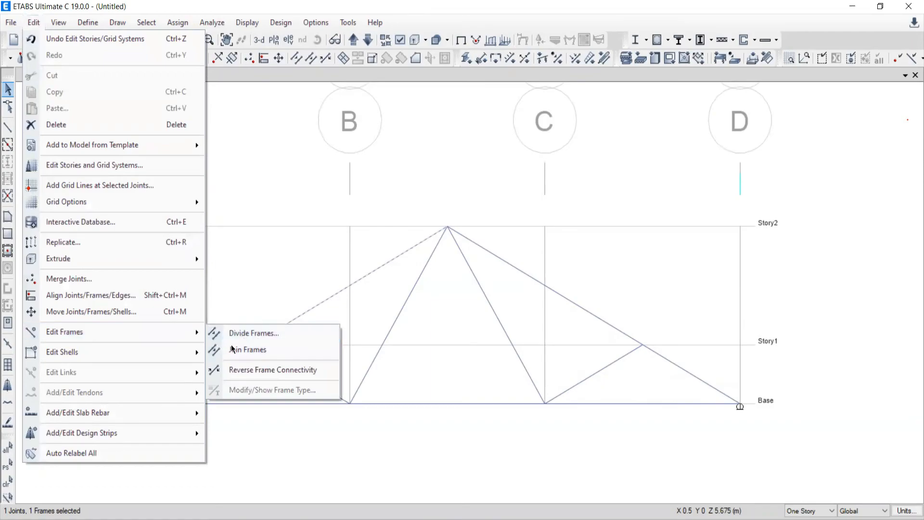
{"action": "left_click_drag", "start_coordinate": [468, 200], "coordinate": [721, 149]}
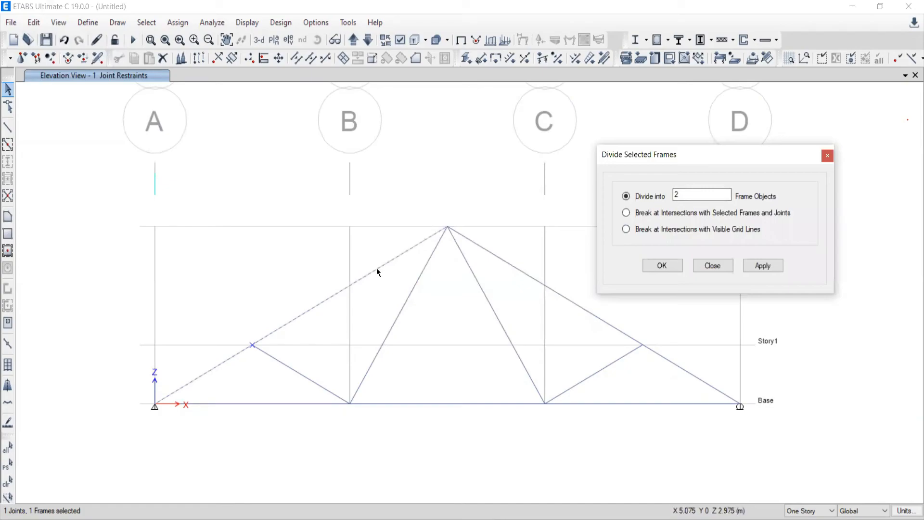
{"action": "left_click", "coordinate": [626, 213]}
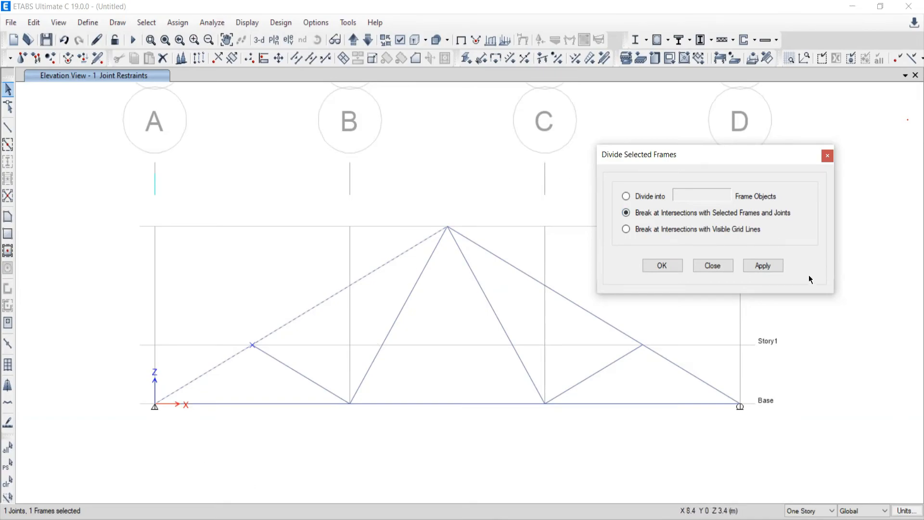
{"action": "left_click", "coordinate": [759, 266]}
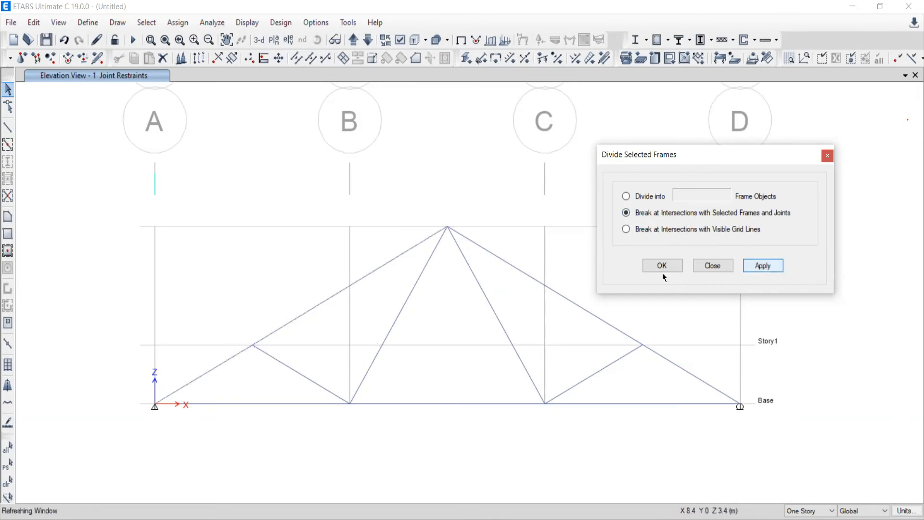
Select the left top chord segments one by one to check the division, and clear the selection.
{"action": "left_click", "coordinate": [291, 320]}
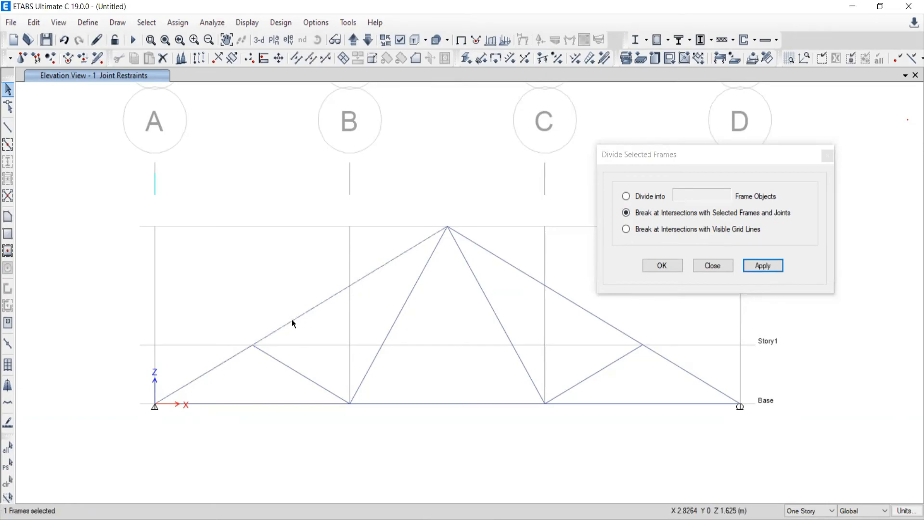
{"action": "left_click", "coordinate": [220, 364]}
{"action": "left_click", "coordinate": [7, 484]}
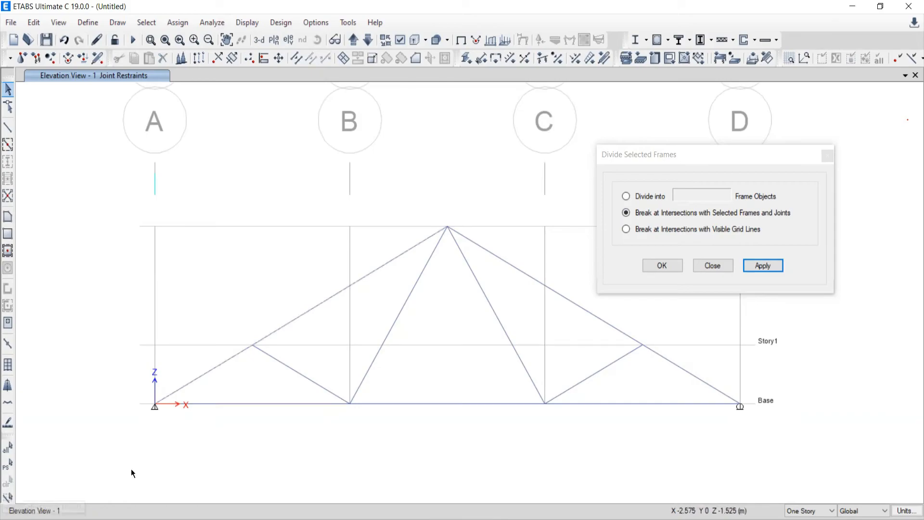
Try to divide the right top chord member at intersections without selecting its Story1 joint.
{"action": "middle_click_drag", "start_coordinate": [465, 363], "coordinate": [317, 388]}
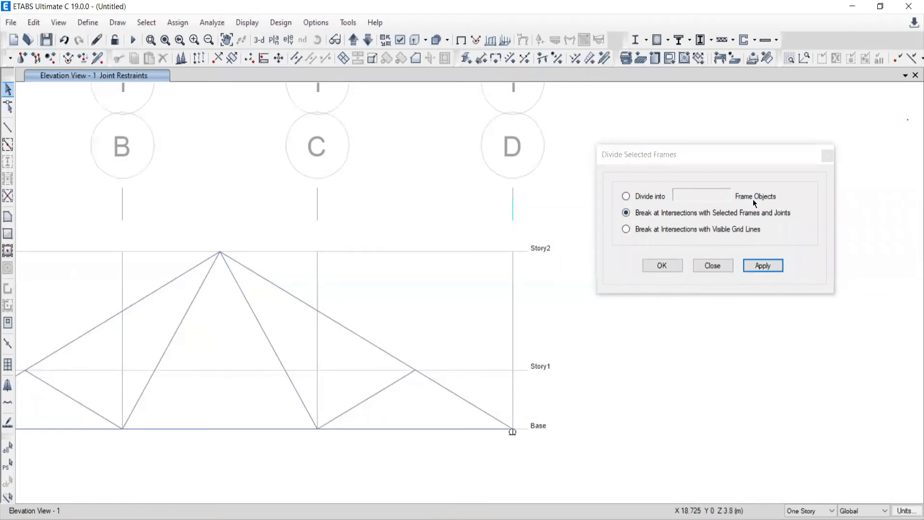
{"action": "left_click", "coordinate": [758, 267]}
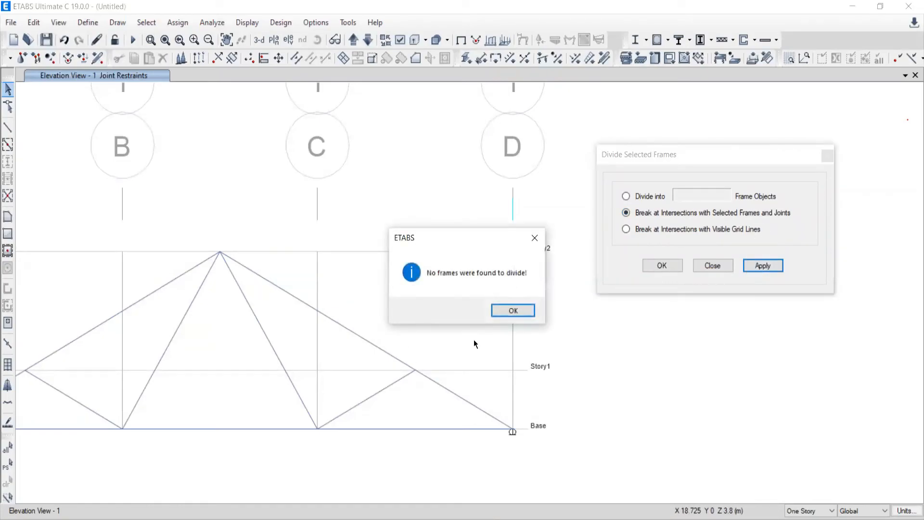
{"action": "left_click", "coordinate": [500, 310]}
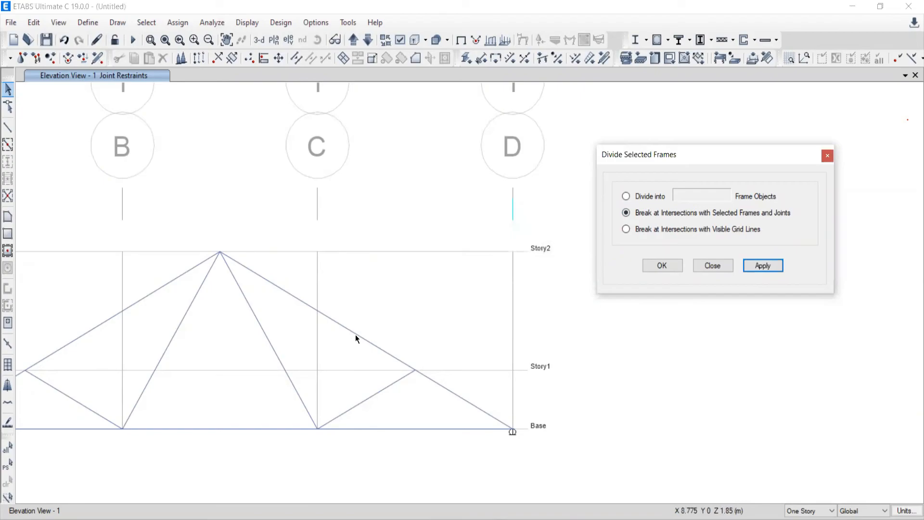
{"action": "left_click", "coordinate": [356, 336]}
{"action": "left_click", "coordinate": [762, 265]}
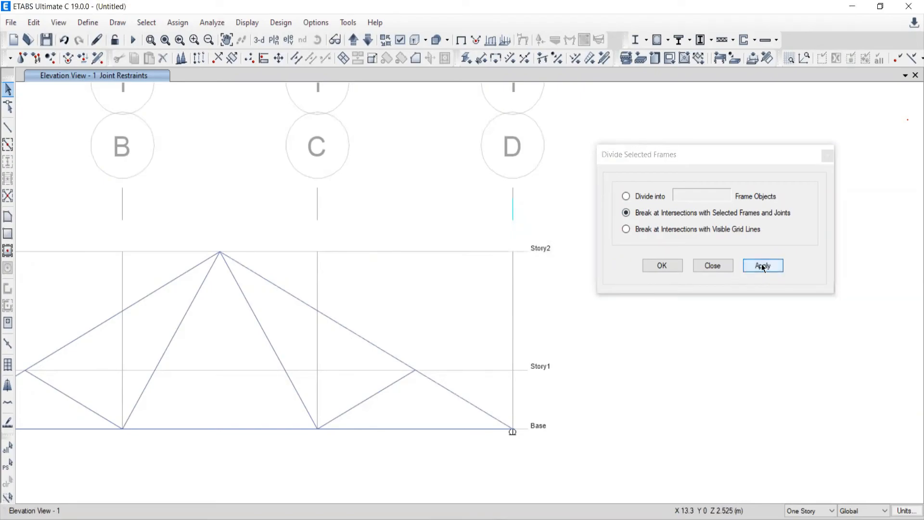
Divide the right top chord member at its selected Story1 joint and finish dividing frames.
{"action": "left_click", "coordinate": [383, 351]}
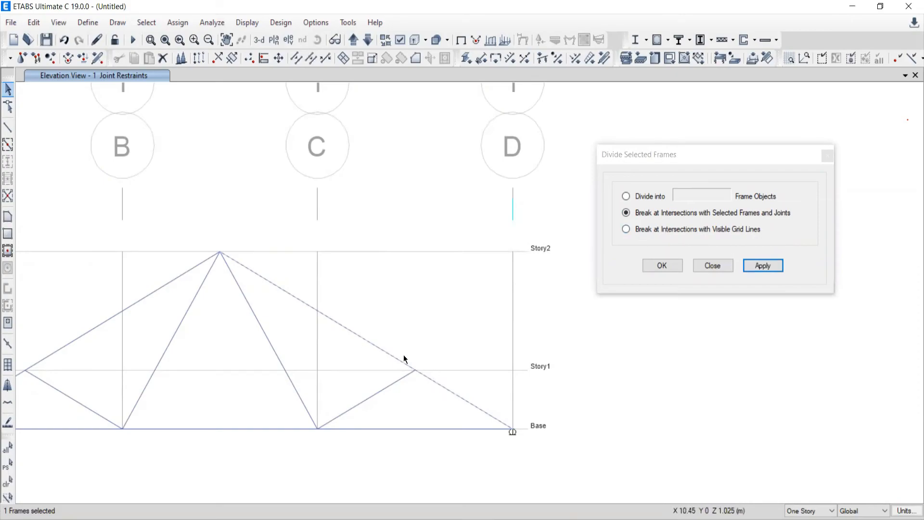
{"action": "left_click", "coordinate": [417, 372]}
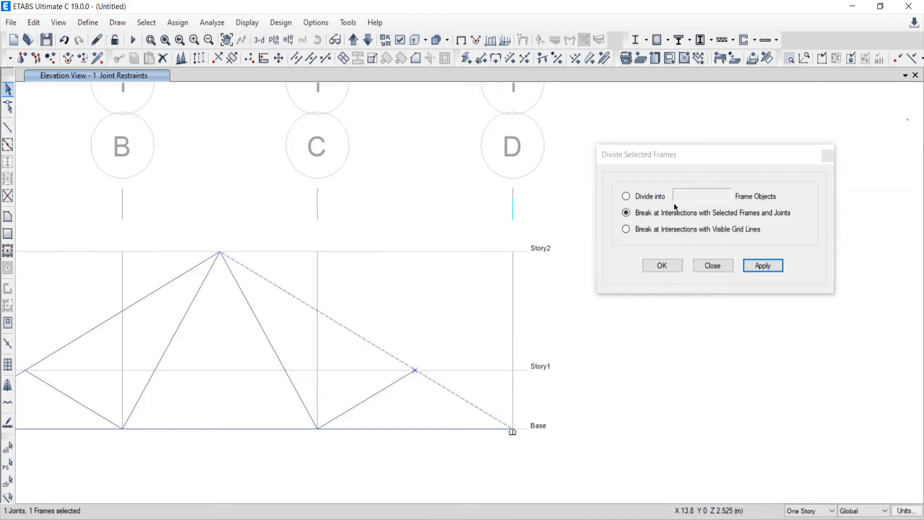
{"action": "left_click", "coordinate": [761, 267]}
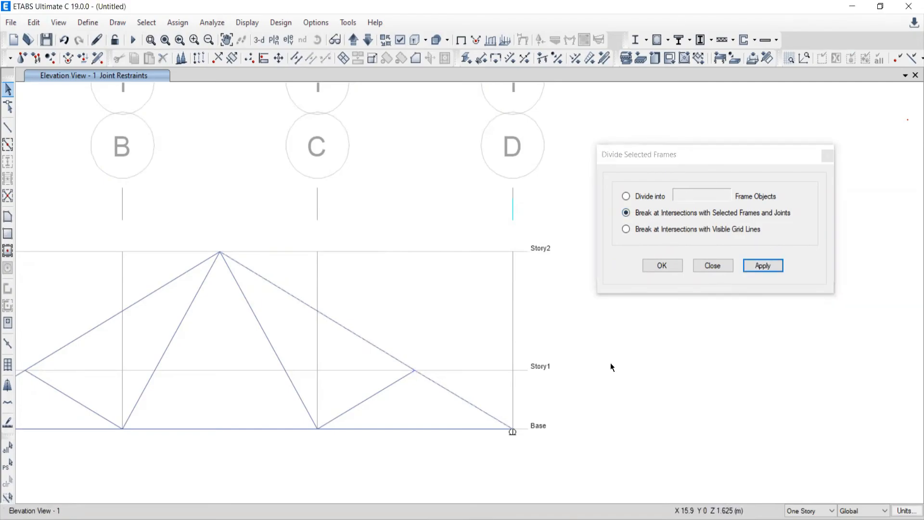
{"action": "left_click", "coordinate": [712, 266]}
Select the right top chord segments to check the division, and clear the selection.
{"action": "left_click", "coordinate": [372, 342]}
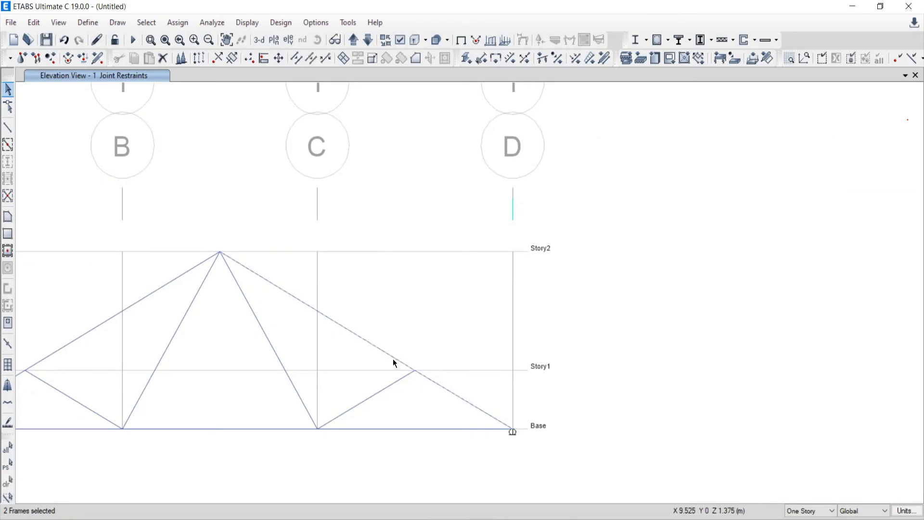
{"action": "scroll", "coordinate": [460, 392], "scroll_direction": "down", "scroll_amount": 3}
{"action": "middle_click_drag", "start_coordinate": [427, 406], "coordinate": [532, 331]}
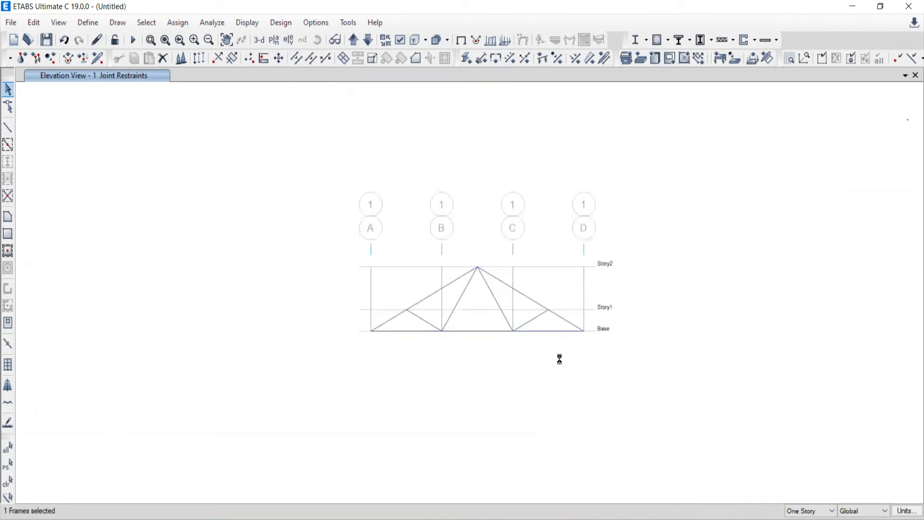
{"action": "scroll", "coordinate": [521, 326], "scroll_direction": "up", "scroll_amount": 3}
{"action": "left_click", "coordinate": [530, 345]}
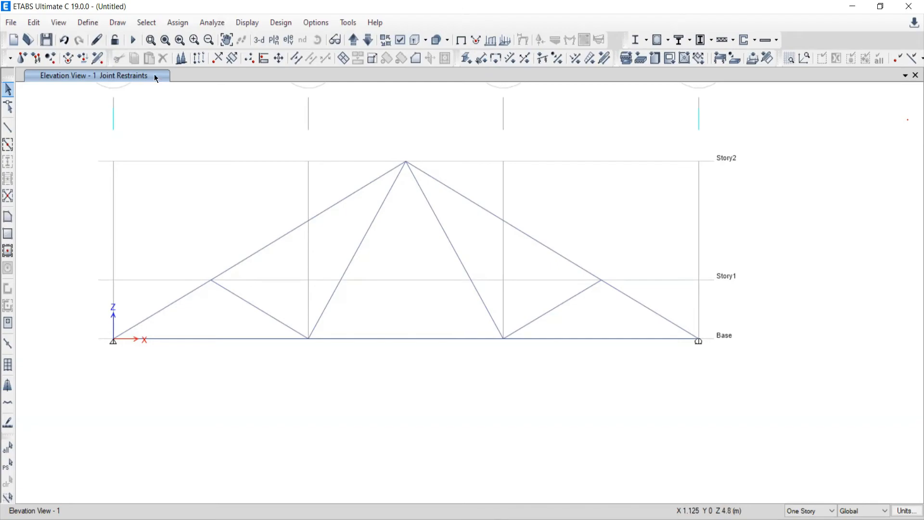
Save the truss model in the CAD folder under the file name 2.
{"action": "left_click", "coordinate": [45, 41]}
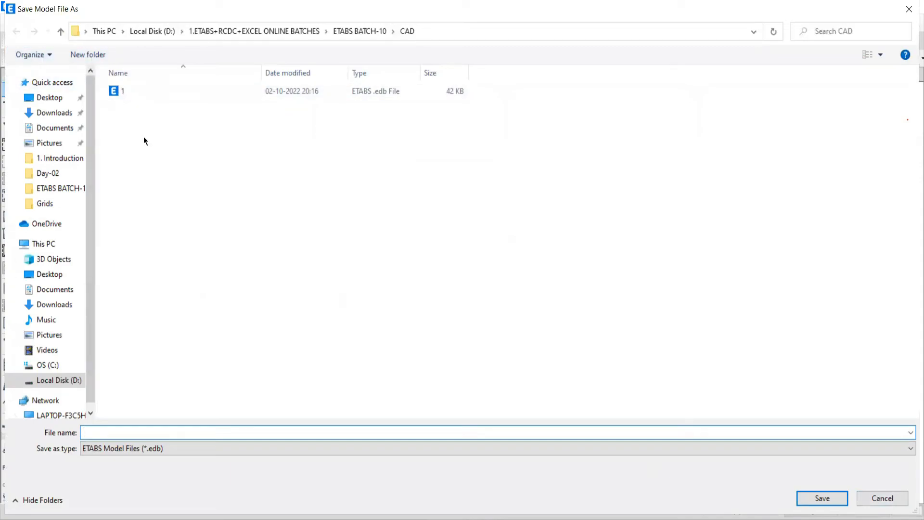
{"action": "type", "text": "2"}
{"action": "left_click", "coordinate": [812, 501]}
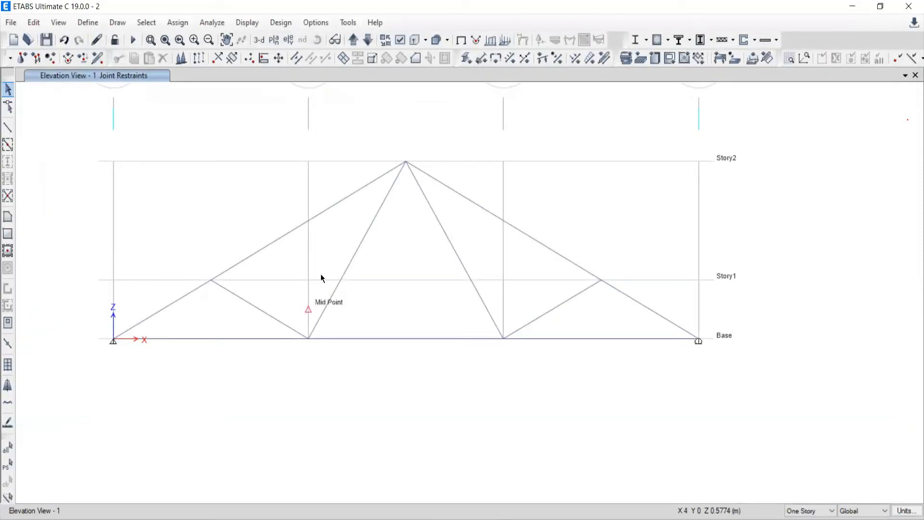
{"action": "left_click", "coordinate": [46, 42]}
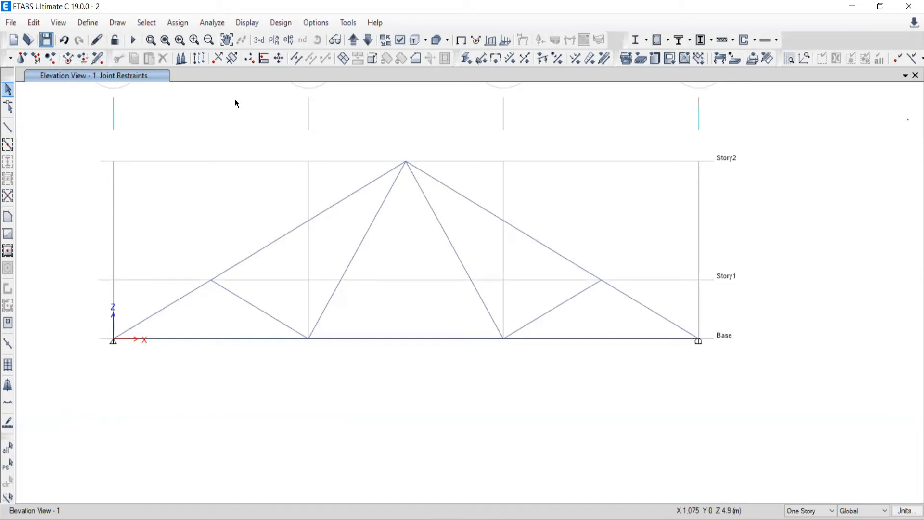
Switch to Word and examine the member force table of problem 1.1 against the ETABS truss model.
{"action": "middle_click_drag", "start_coordinate": [357, 317], "coordinate": [364, 343]}
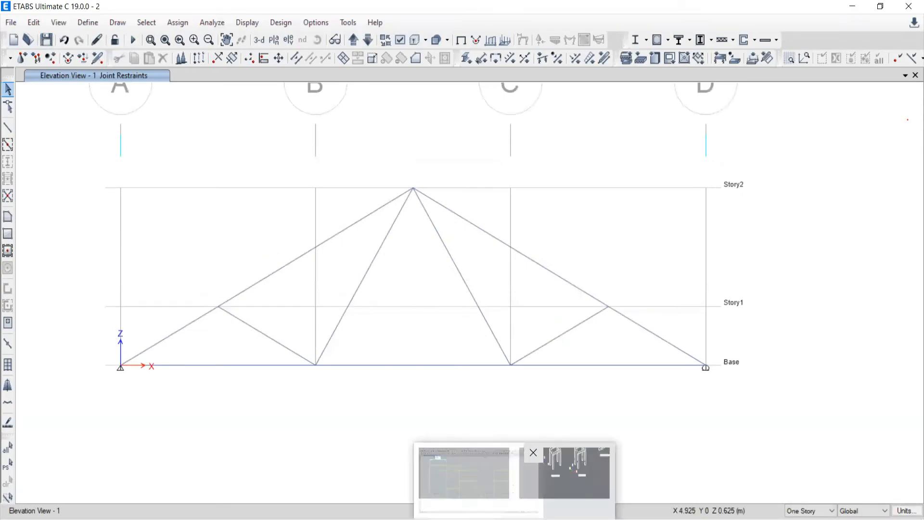
{"action": "key", "text": "alt+Tab"}
{"action": "key", "text": "alt+Tab"}
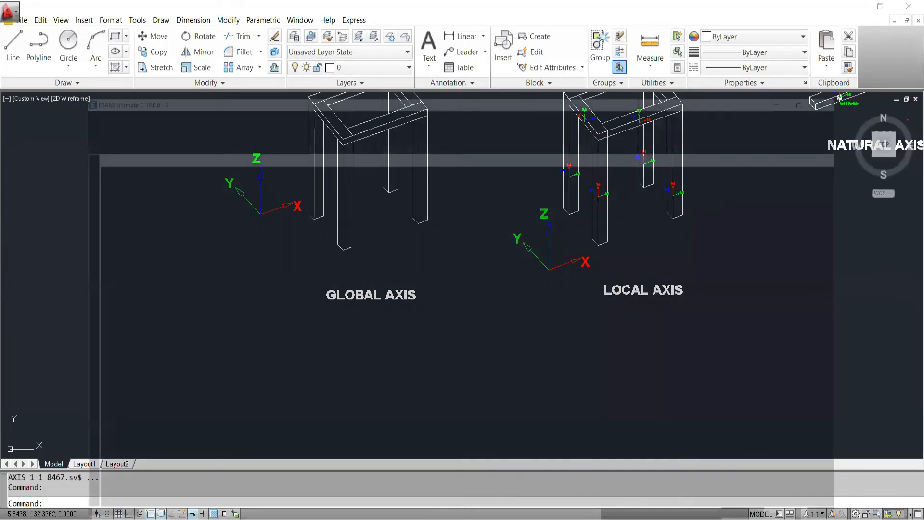
{"action": "left_click", "coordinate": [636, 515]}
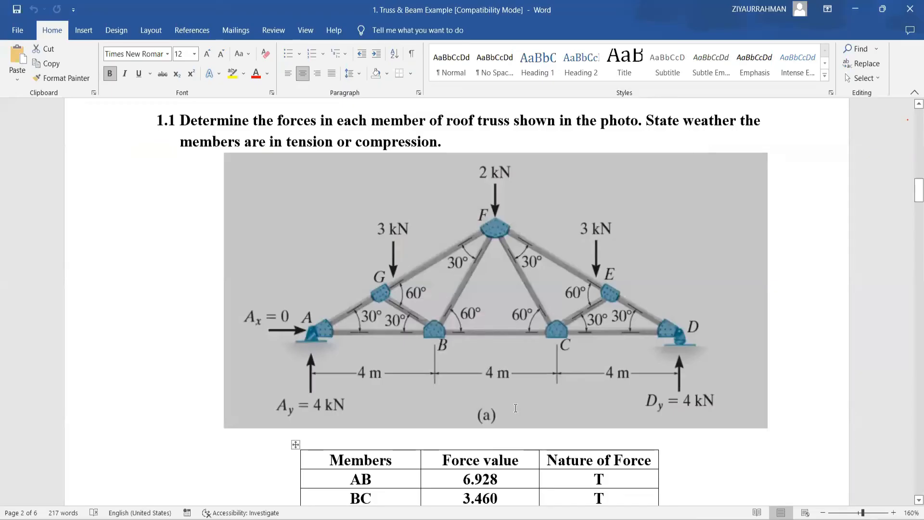
{"action": "scroll", "coordinate": [498, 410], "scroll_direction": "down", "scroll_amount": 3}
{"action": "scroll", "coordinate": [498, 410], "scroll_direction": "down", "scroll_amount": 2}
{"action": "left_click", "coordinate": [744, 368]}
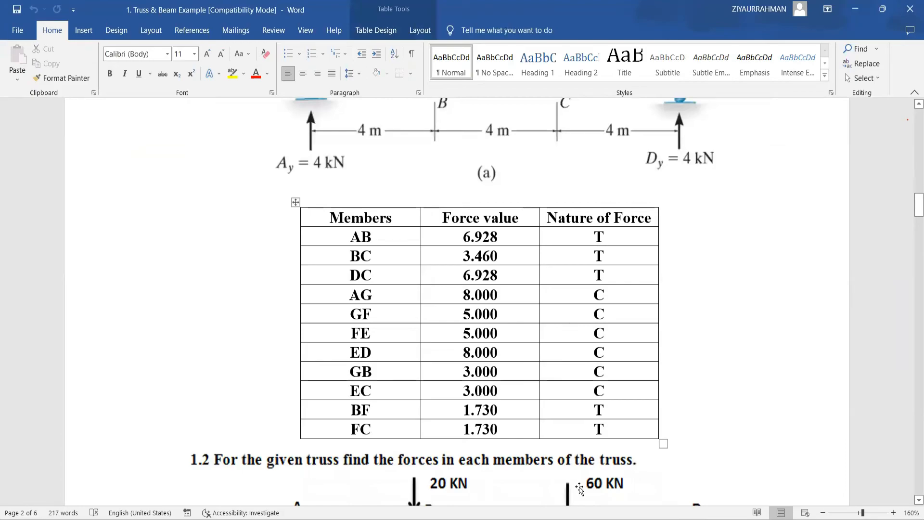
{"action": "mouse_move", "coordinate": [460, 517]}
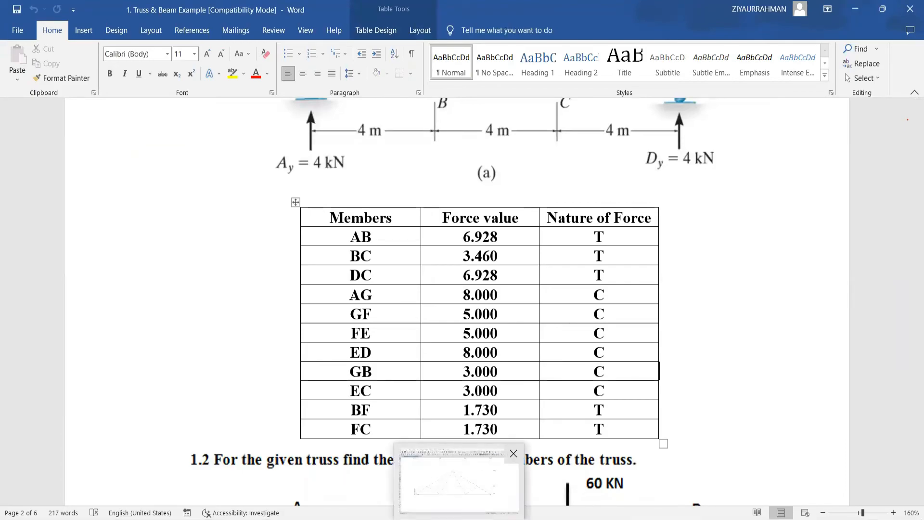
{"action": "left_click", "coordinate": [460, 479]}
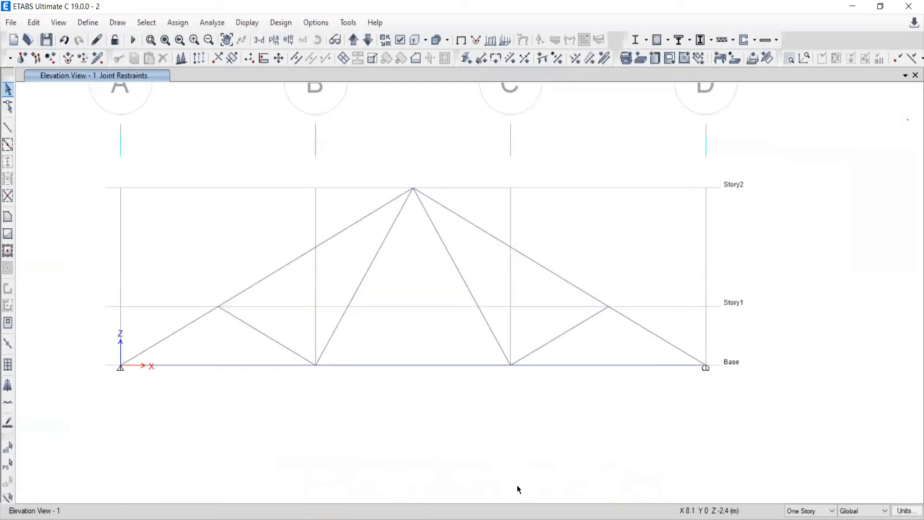
{"action": "key", "text": "alt+Tab"}
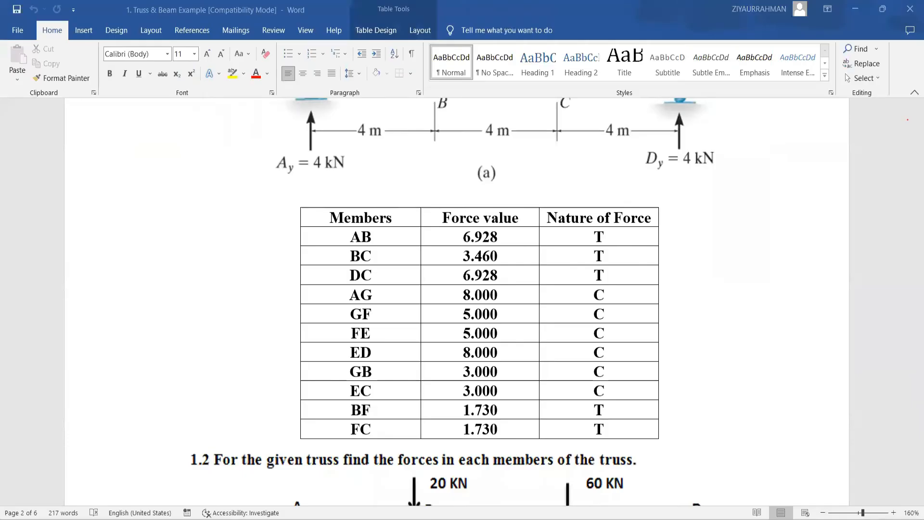
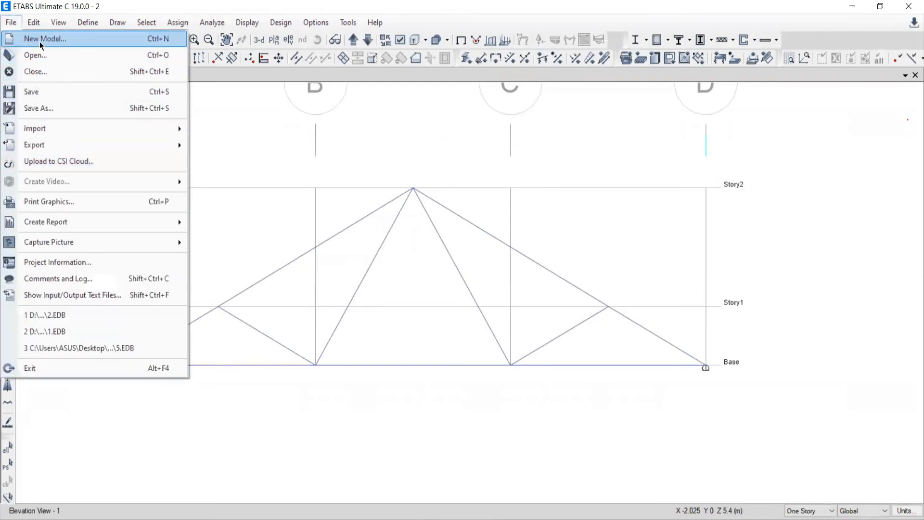
Create a new blank model using the built-in settings, and enlarge the plan view beside the 3-D view.
{"action": "left_click", "coordinate": [40, 40]}
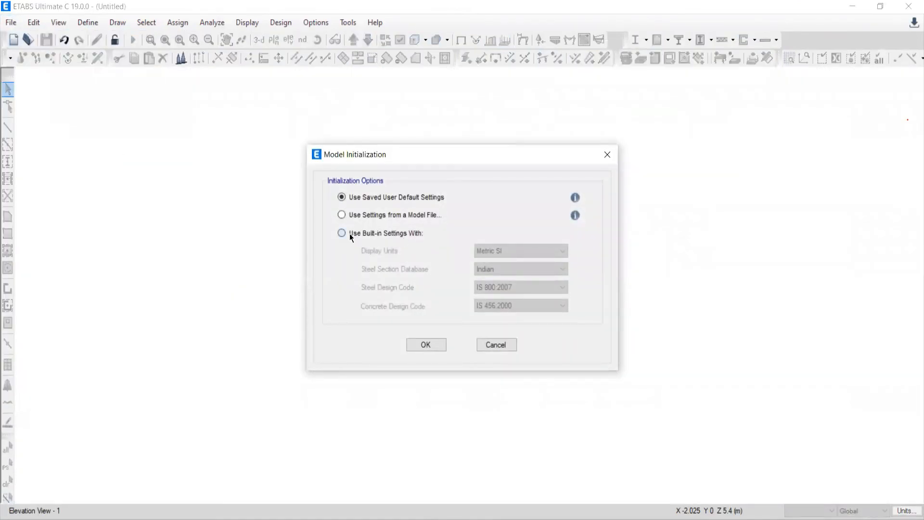
{"action": "left_click", "coordinate": [350, 233]}
{"action": "left_click", "coordinate": [427, 346]}
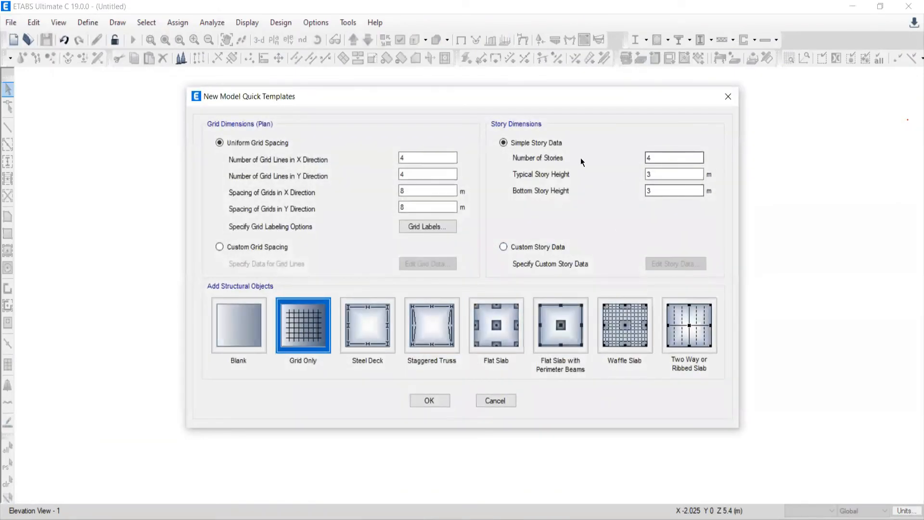
{"action": "left_click", "coordinate": [237, 332]}
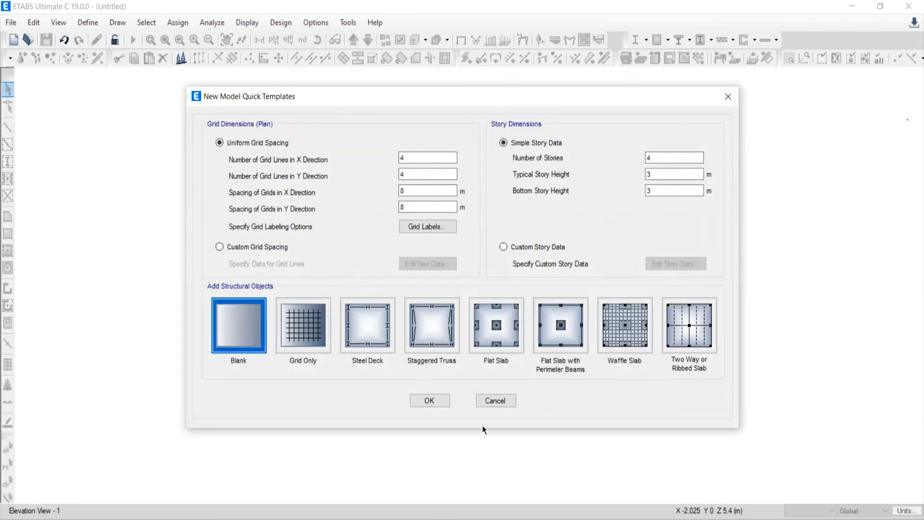
{"action": "left_click", "coordinate": [429, 400]}
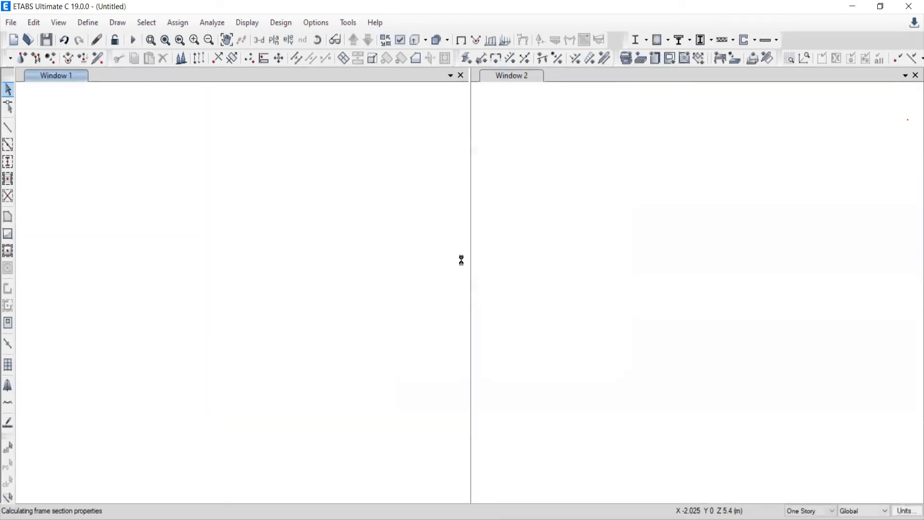
{"action": "left_click_drag", "start_coordinate": [469, 262], "coordinate": [671, 262]}
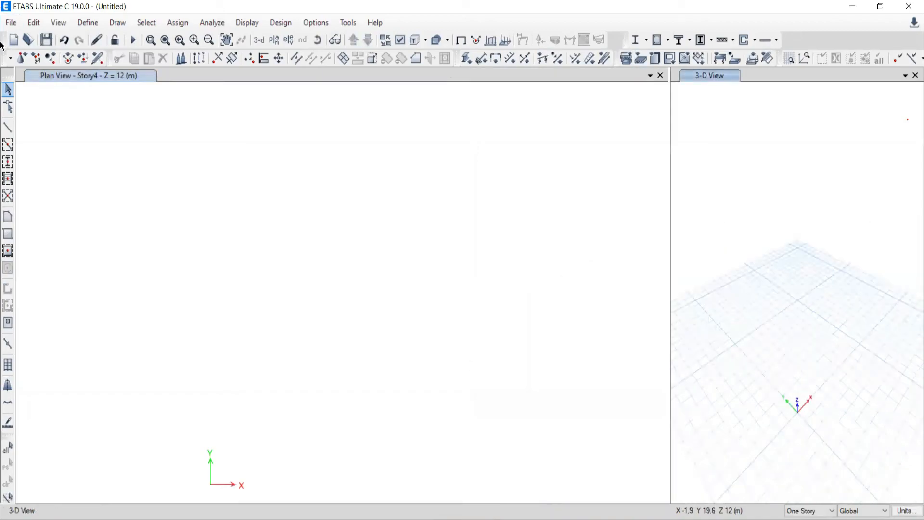
Start importing DXF FILE from the CAD folder as a floor plan.
{"action": "left_click", "coordinate": [11, 22]}
{"action": "mouse_move", "coordinate": [39, 132]}
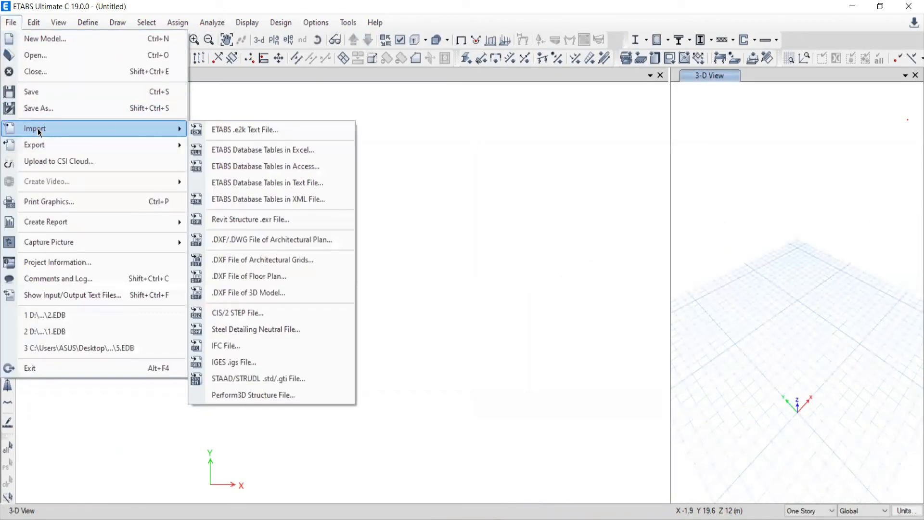
{"action": "left_click", "coordinate": [255, 283]}
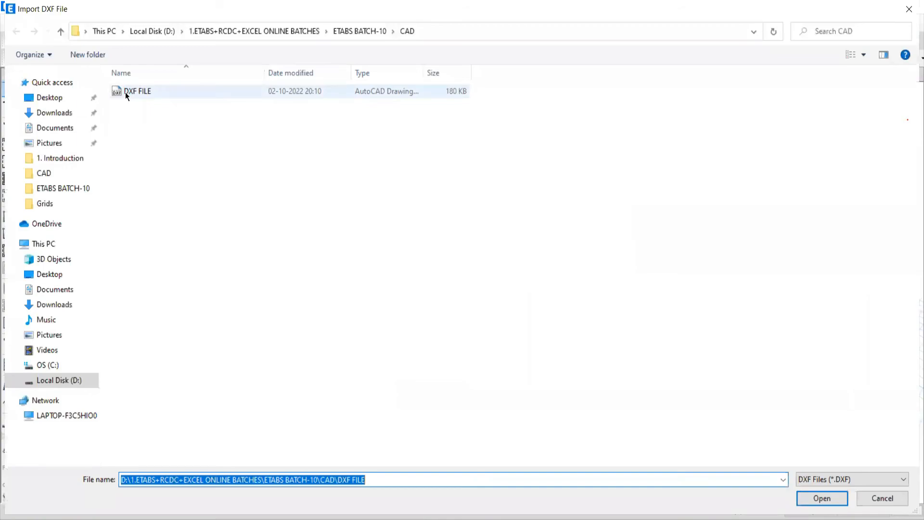
{"action": "double_click", "coordinate": [126, 92]}
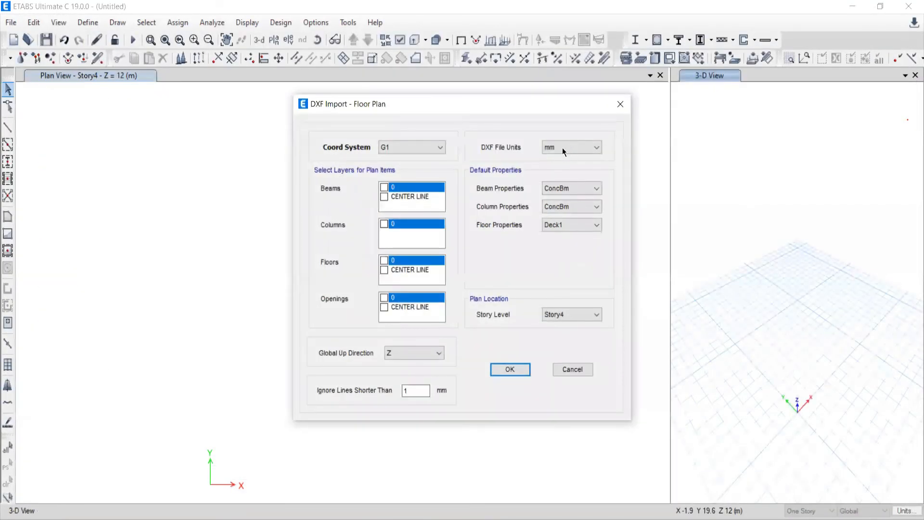
{"action": "left_click", "coordinate": [562, 147]}
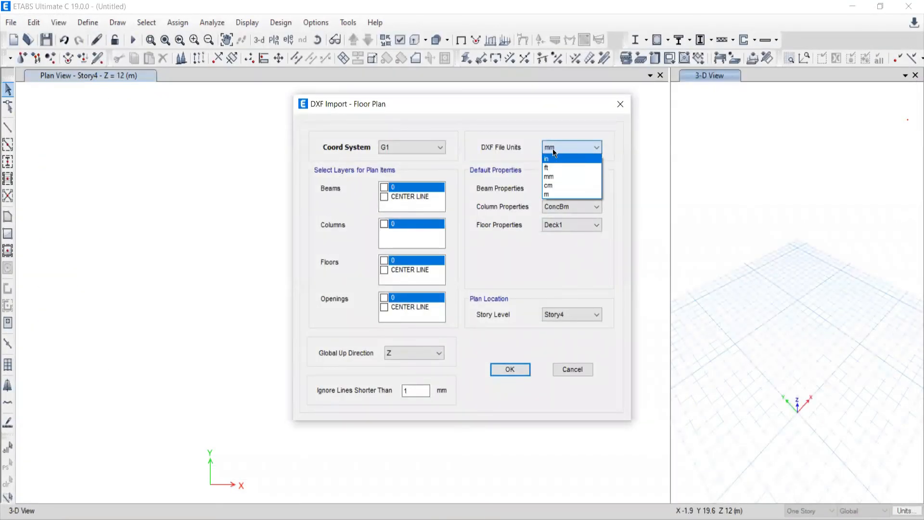
{"action": "left_click", "coordinate": [554, 146]}
{"action": "left_click", "coordinate": [557, 150]}
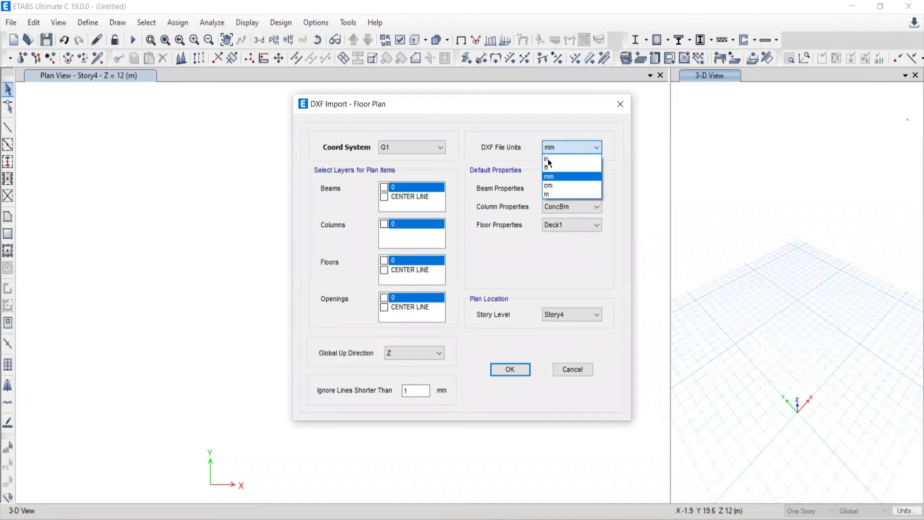
{"action": "left_click", "coordinate": [559, 147]}
{"action": "left_click", "coordinate": [557, 144]}
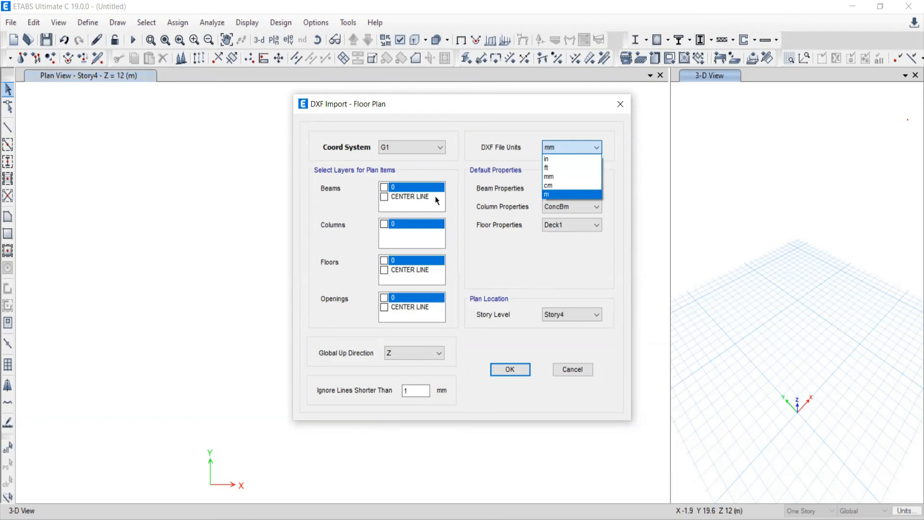
Import the floor plan with the CENTER LINE layer as beams, DXF file units in m, and Story1 as the story level.
{"action": "left_click", "coordinate": [384, 196]}
{"action": "left_click", "coordinate": [383, 197]}
{"action": "left_click", "coordinate": [384, 198]}
{"action": "left_click", "coordinate": [553, 149]}
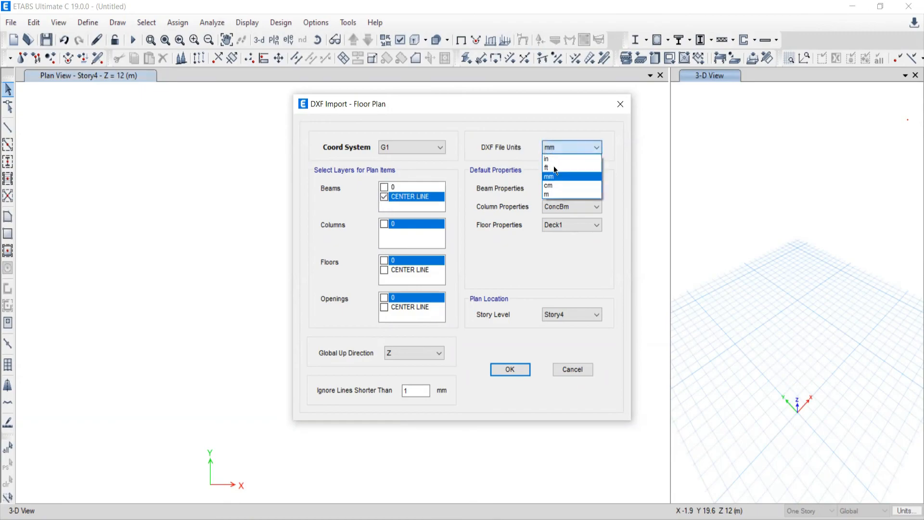
{"action": "left_click", "coordinate": [547, 195]}
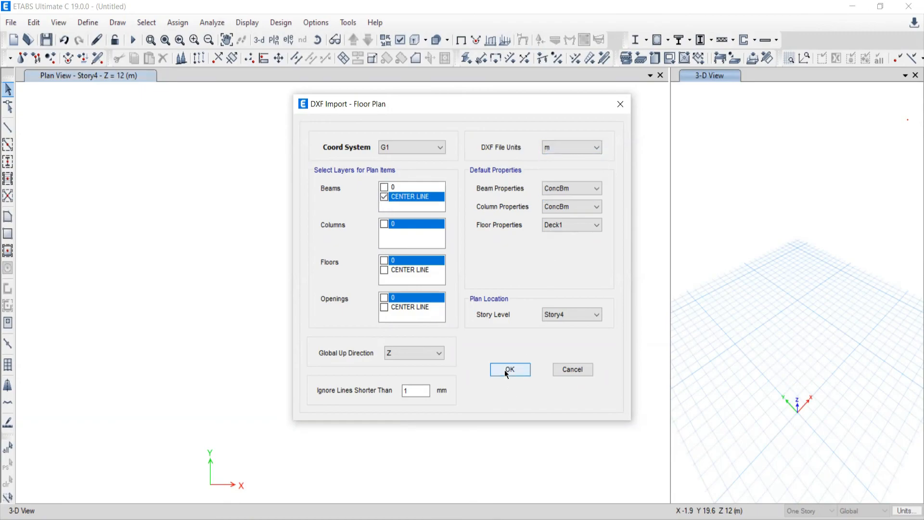
{"action": "left_click", "coordinate": [566, 314]}
{"action": "left_click", "coordinate": [553, 354]}
{"action": "left_click", "coordinate": [510, 370]}
Save the model in the CAD folder under the existing file name 1.
{"action": "key", "text": "ctrl+s"}
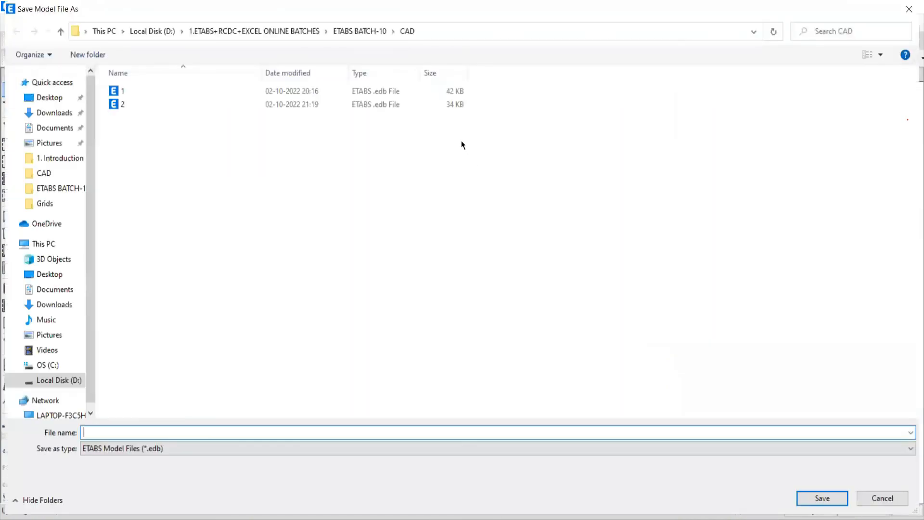
{"action": "left_click", "coordinate": [123, 90]}
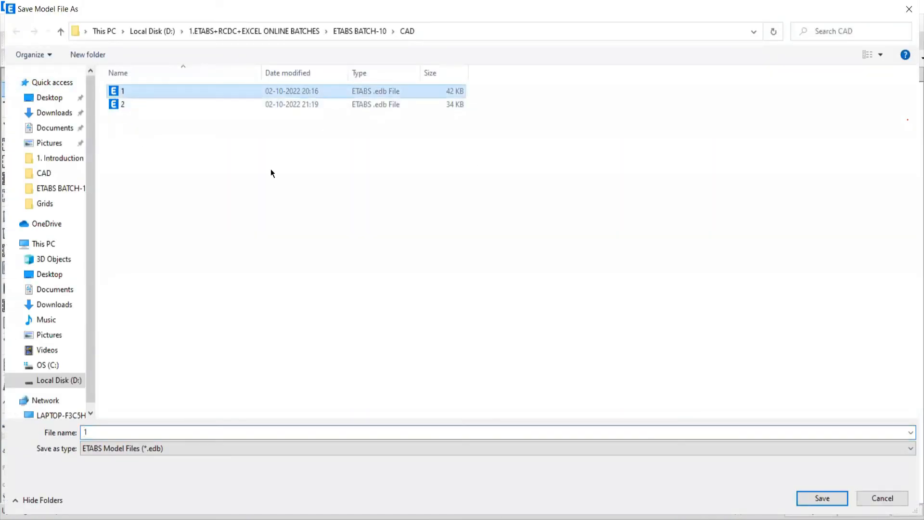
{"action": "left_click", "coordinate": [822, 498]}
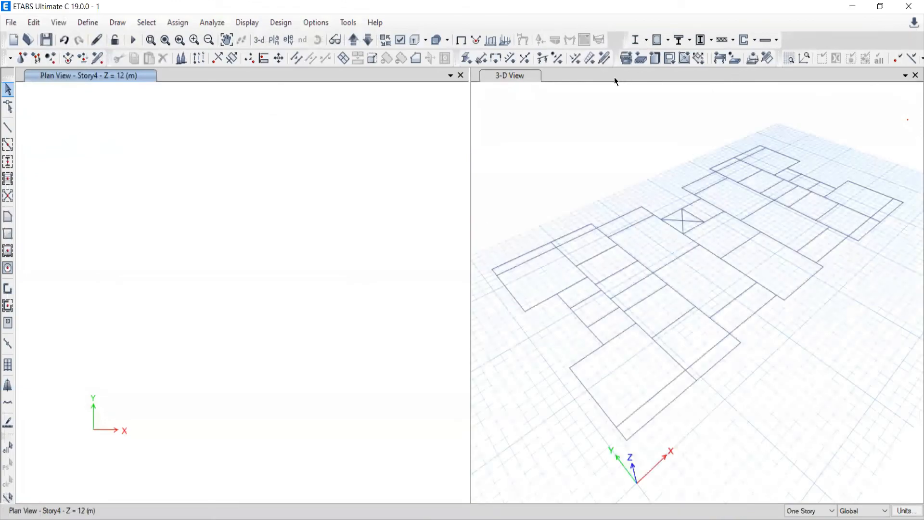
Close the 3-D view and display the Story1 plan view in the remaining window.
{"action": "left_click", "coordinate": [916, 75]}
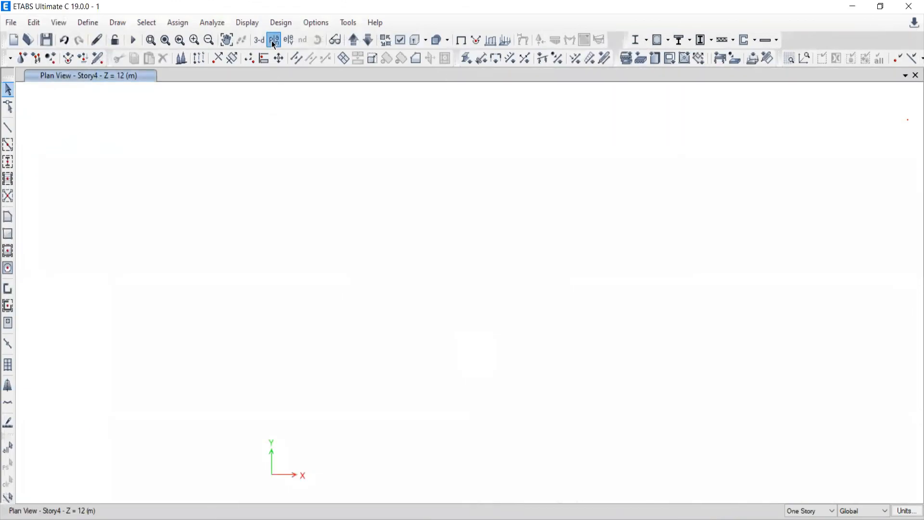
{"action": "left_click", "coordinate": [274, 41]}
{"action": "left_click", "coordinate": [394, 248]}
{"action": "left_click", "coordinate": [509, 416]}
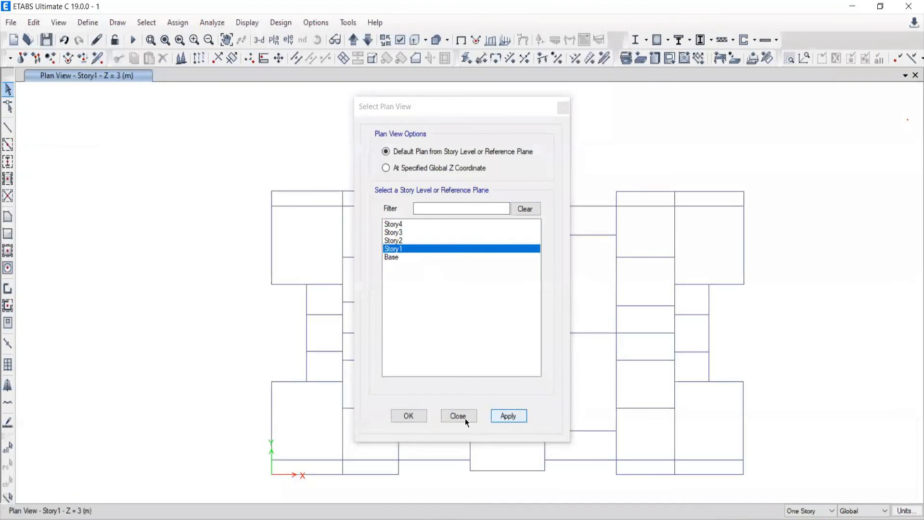
{"action": "left_click", "coordinate": [457, 416]}
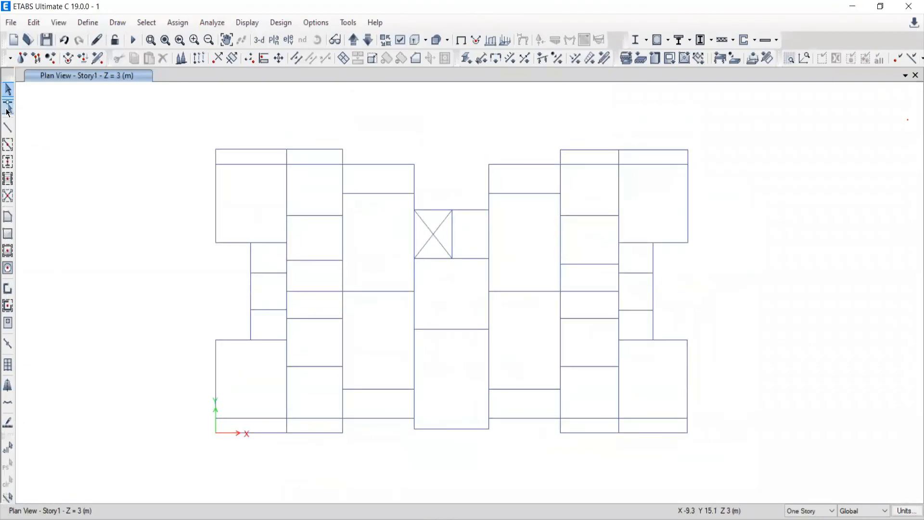
Draw a dimension line above the upper-left block of the plan, spanning its full top edge.
{"action": "left_click", "coordinate": [122, 25]}
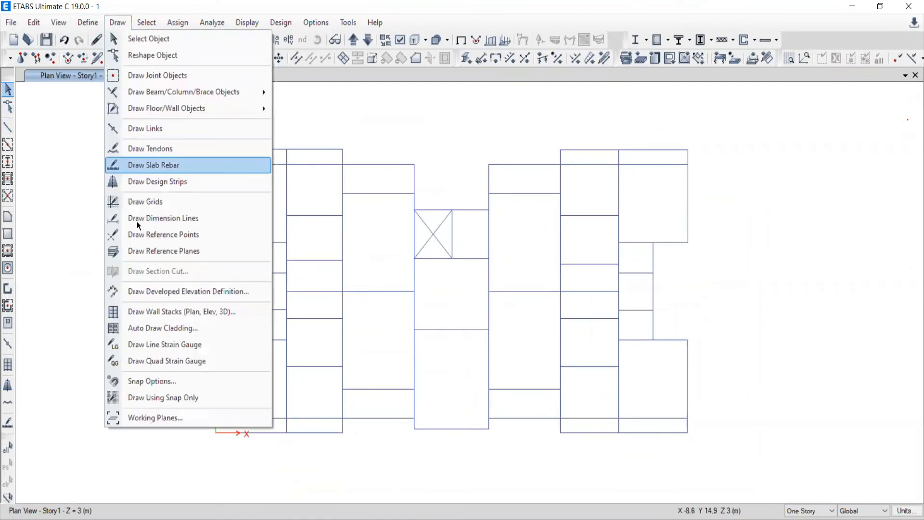
{"action": "left_click", "coordinate": [172, 198]}
{"action": "right_click", "coordinate": [229, 150]}
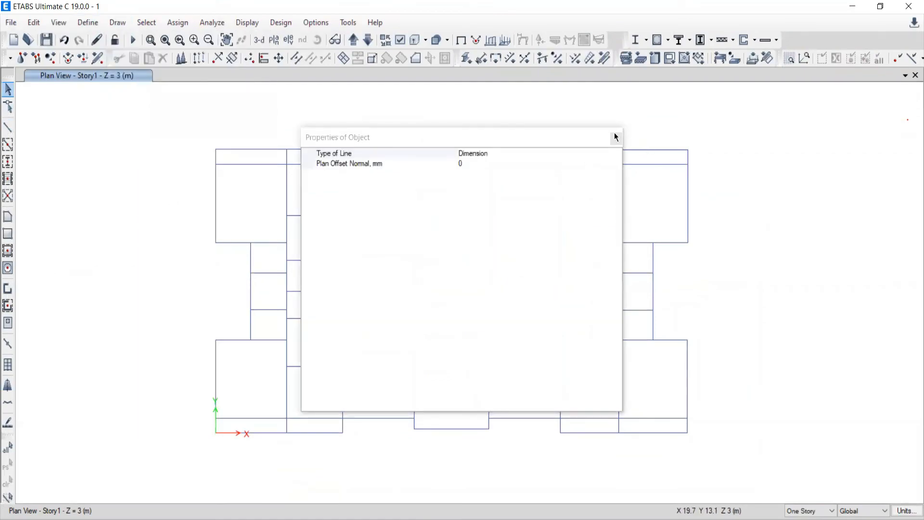
{"action": "left_click", "coordinate": [615, 138]}
{"action": "left_click", "coordinate": [216, 149]}
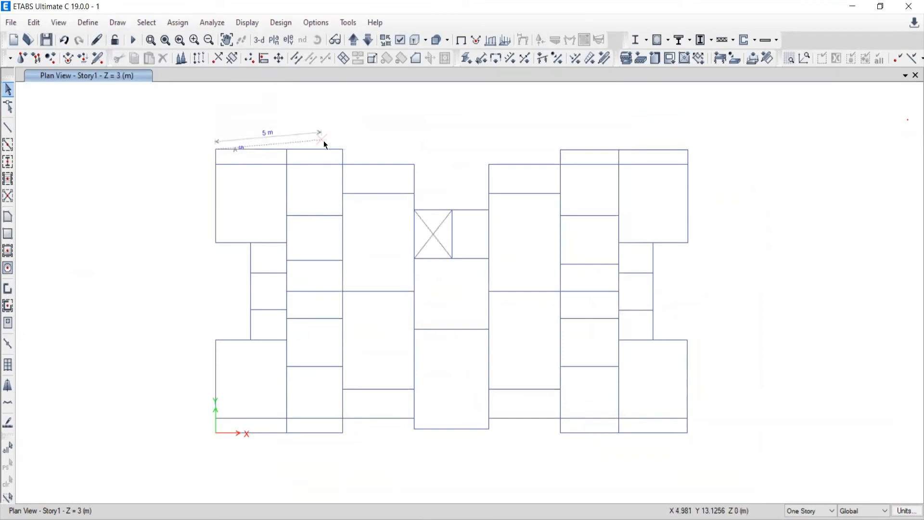
{"action": "left_click", "coordinate": [342, 149]}
{"action": "left_click", "coordinate": [343, 131]}
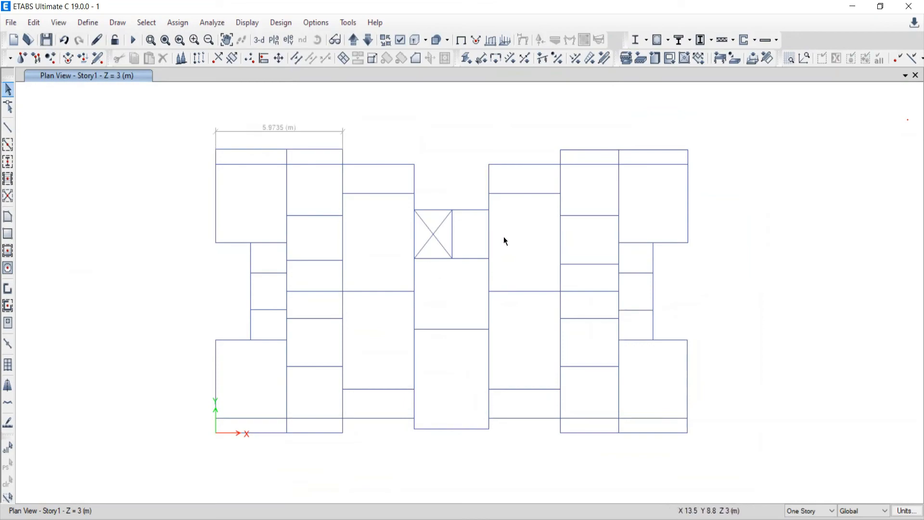
{"action": "middle_click_drag", "start_coordinate": [401, 245], "coordinate": [402, 254]}
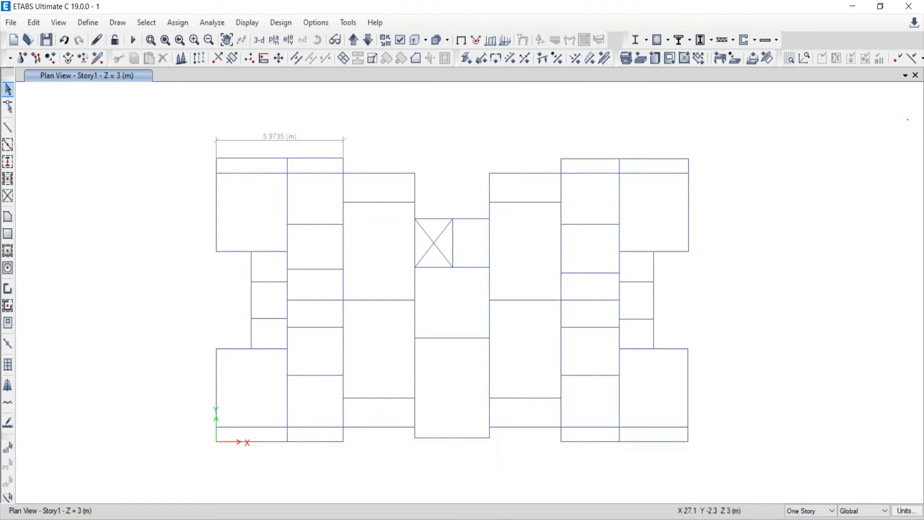
Switch the display units to U.S. Defaults to read the dimension in feet, and restore Metric SI Defaults.
{"action": "left_click", "coordinate": [905, 511]}
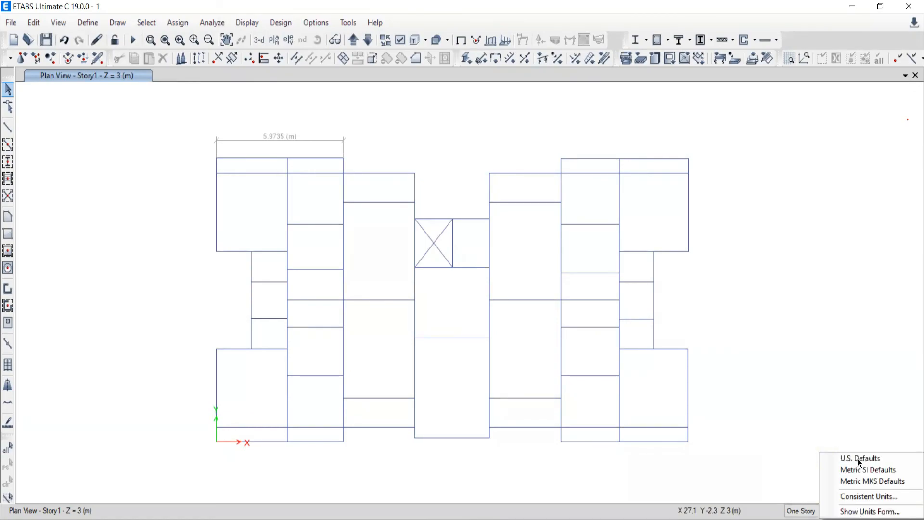
{"action": "left_click", "coordinate": [860, 459]}
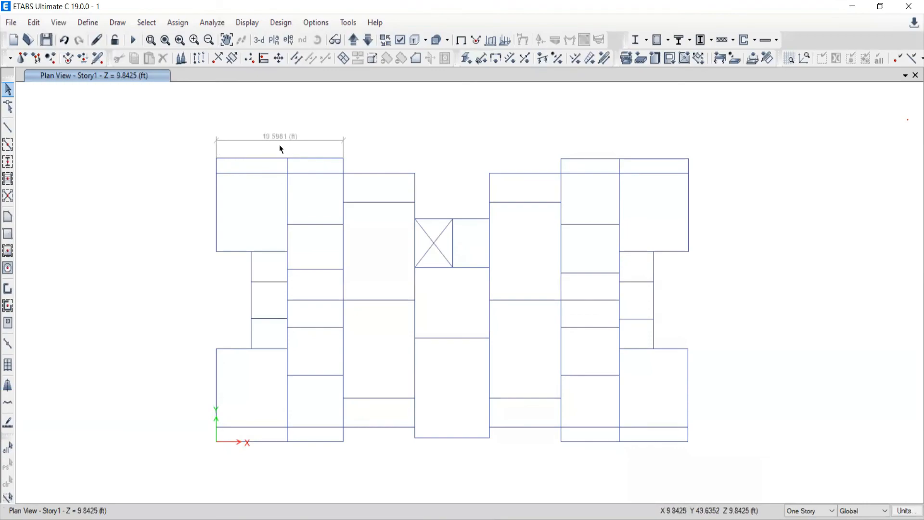
{"action": "scroll", "coordinate": [281, 147], "scroll_direction": "up", "scroll_amount": 3}
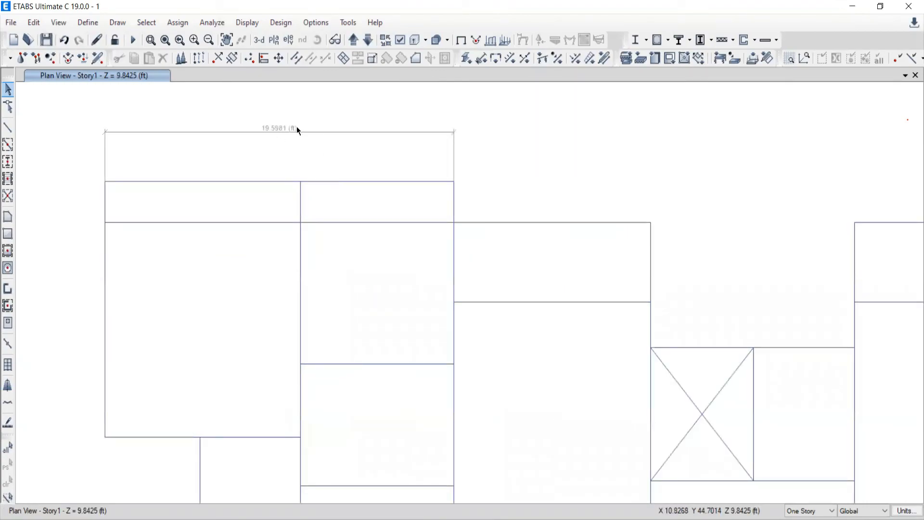
{"action": "left_click", "coordinate": [908, 511]}
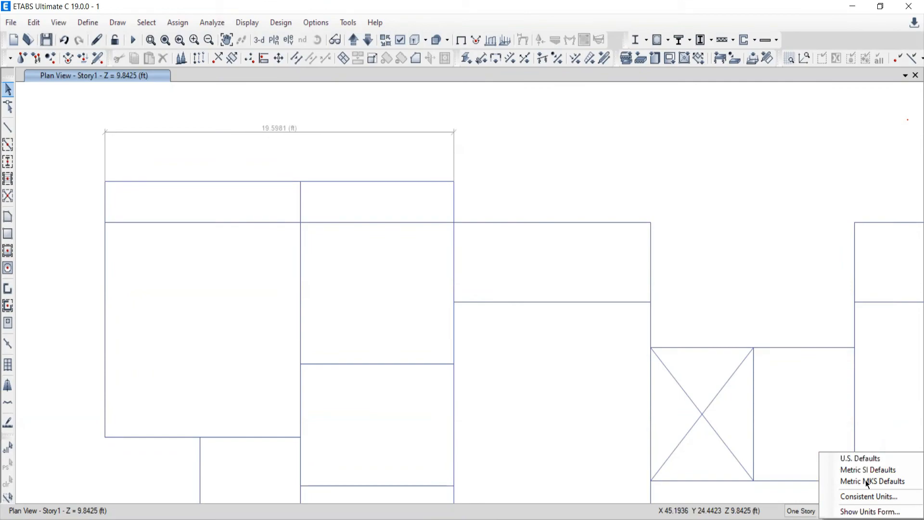
{"action": "left_click", "coordinate": [844, 470]}
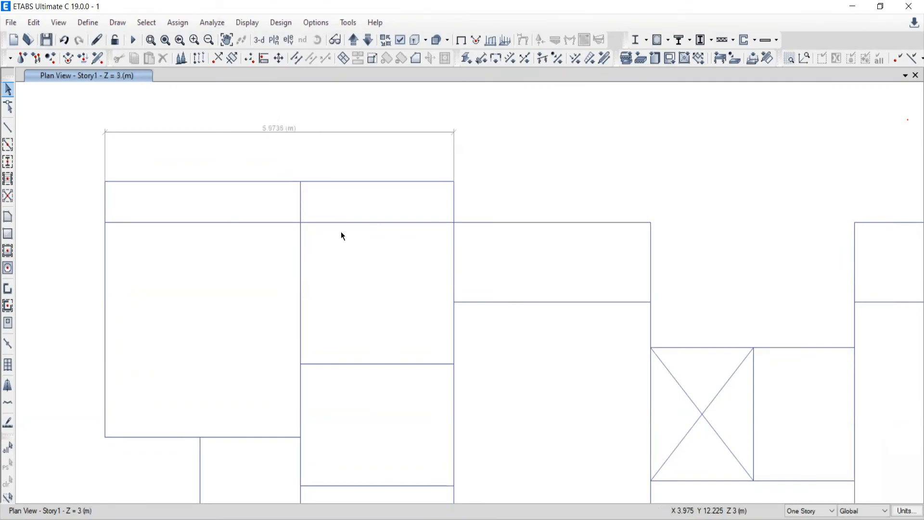
{"action": "scroll", "coordinate": [344, 233], "scroll_direction": "down", "scroll_amount": 3}
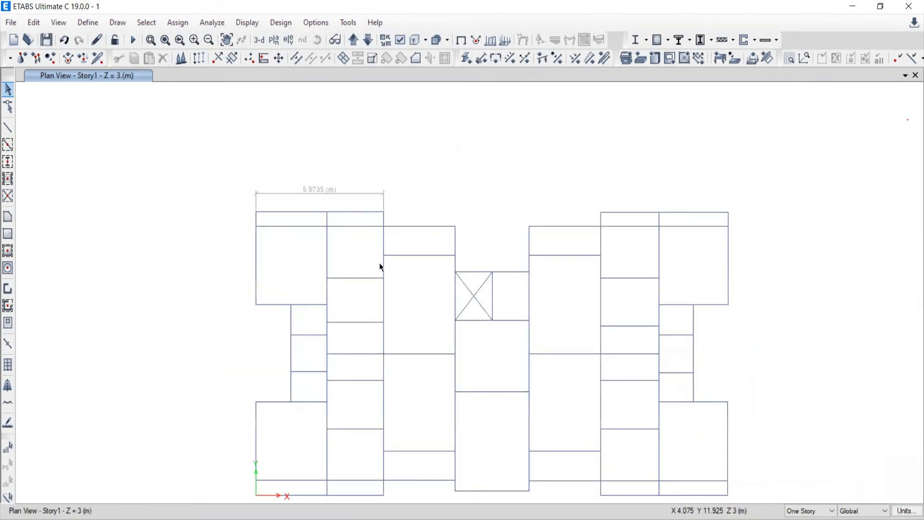
{"action": "middle_click_drag", "start_coordinate": [398, 274], "coordinate": [378, 229]}
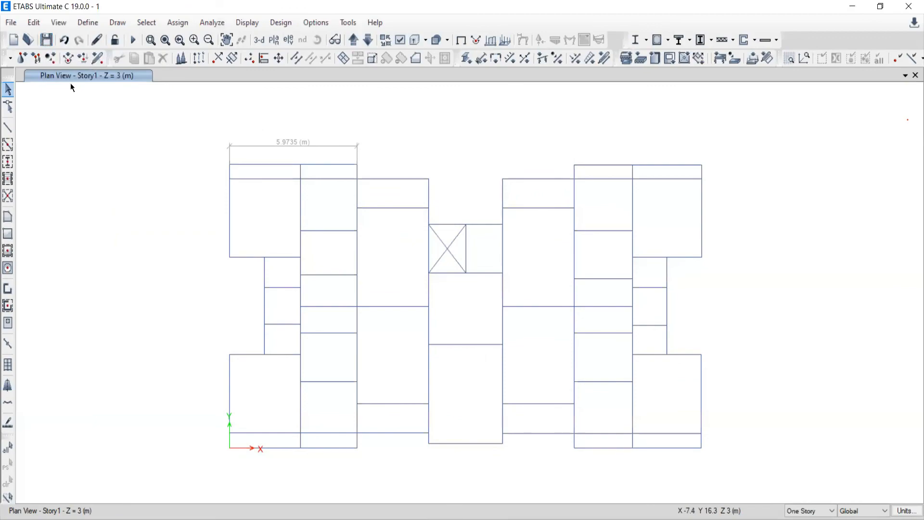
Set the model's display units to U.S. Defaults.
{"action": "left_click", "coordinate": [905, 511]}
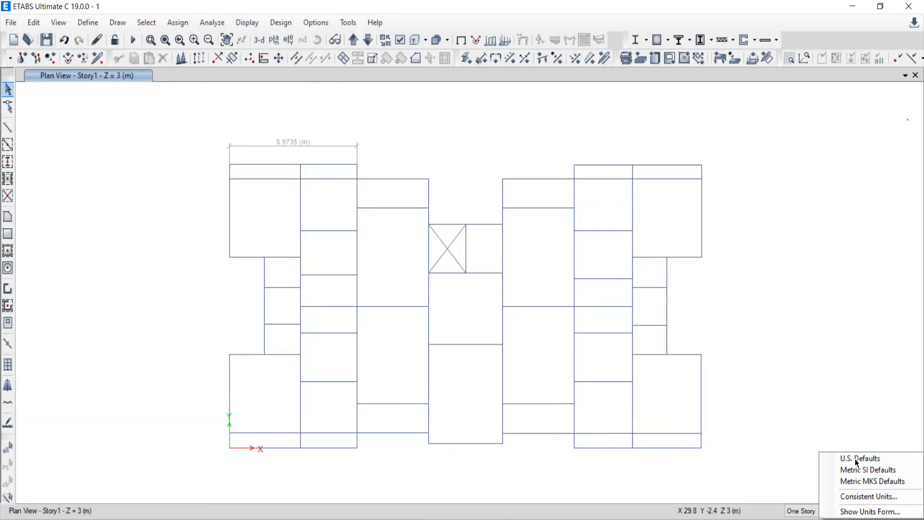
{"action": "left_click", "coordinate": [860, 458]}
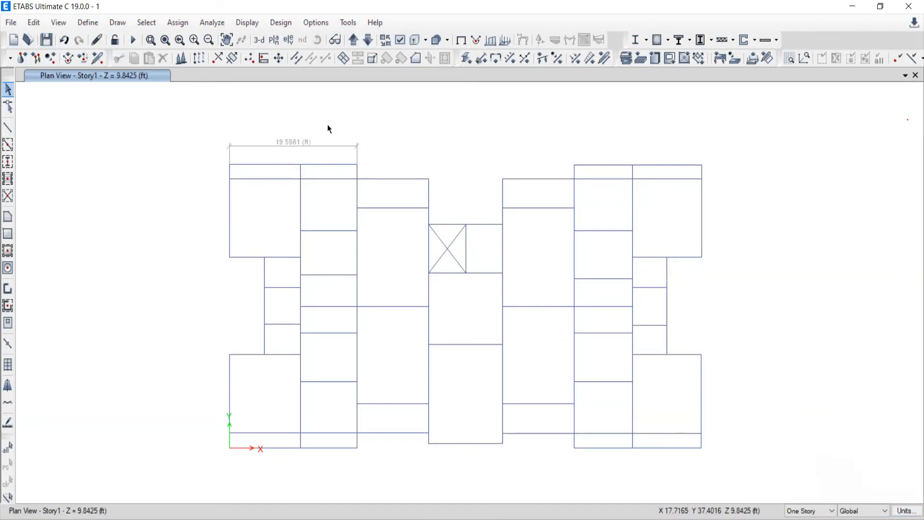
Examine the property data offered for a new material with region India, type Concrete, standard Indian and grade M30.
{"action": "left_click", "coordinate": [90, 31]}
{"action": "left_click", "coordinate": [92, 24]}
{"action": "left_click", "coordinate": [95, 27]}
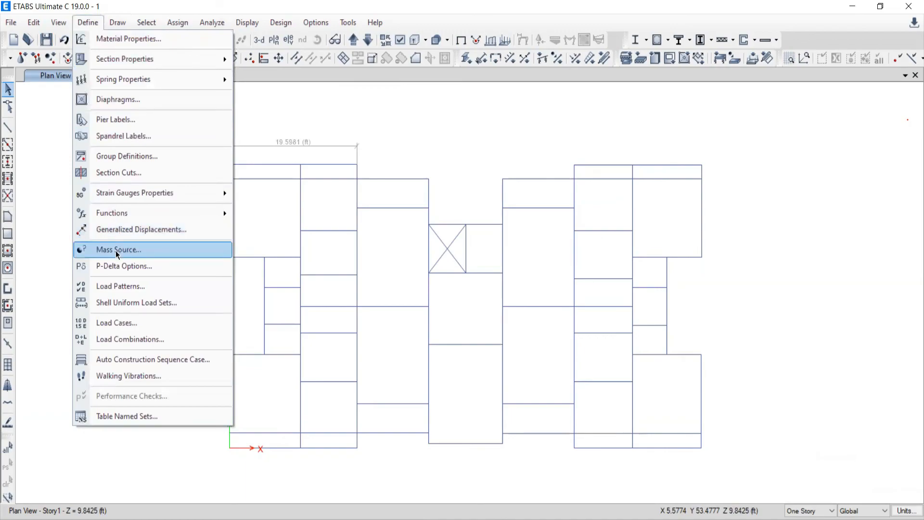
{"action": "left_click", "coordinate": [103, 38]}
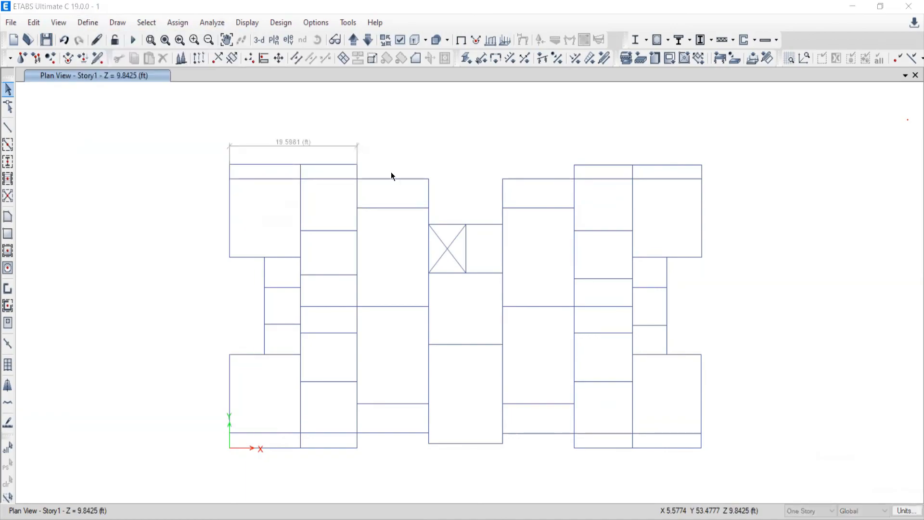
{"action": "left_click", "coordinate": [517, 197]}
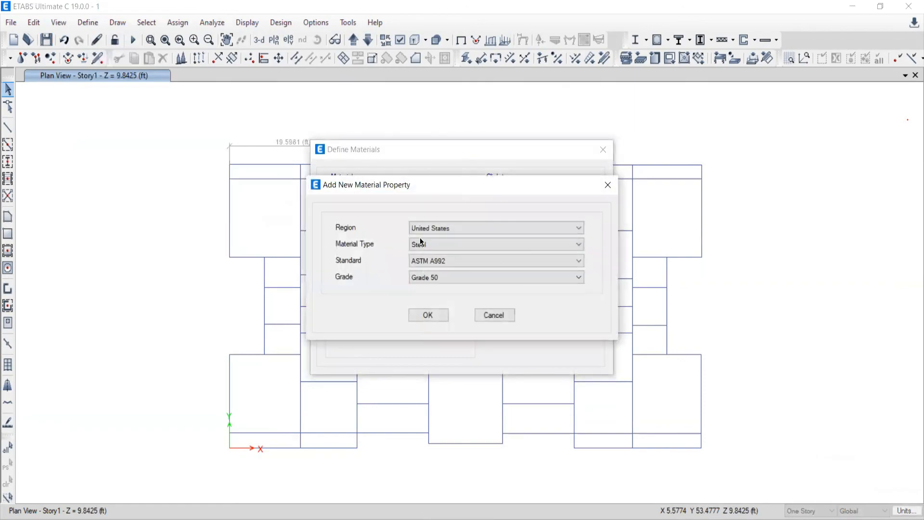
{"action": "left_click", "coordinate": [433, 228]}
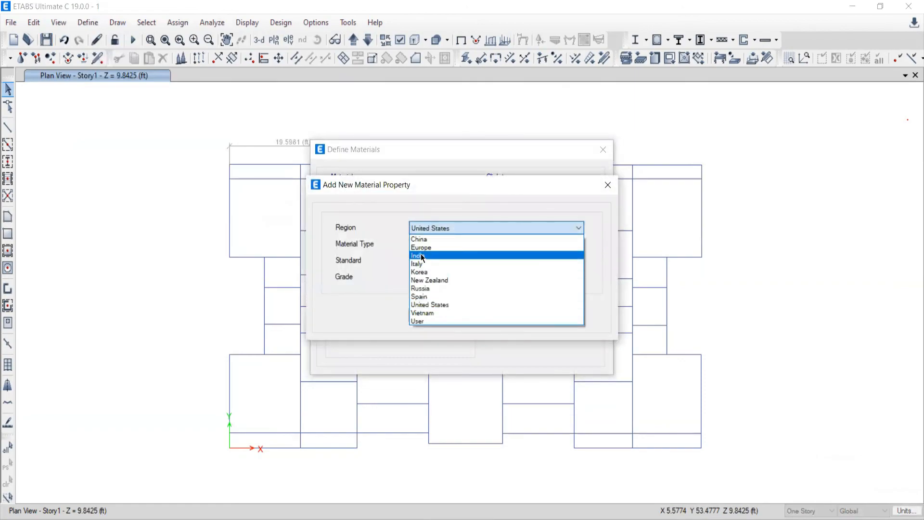
{"action": "left_click", "coordinate": [434, 255]}
{"action": "left_click", "coordinate": [435, 244]}
{"action": "left_click", "coordinate": [430, 263]}
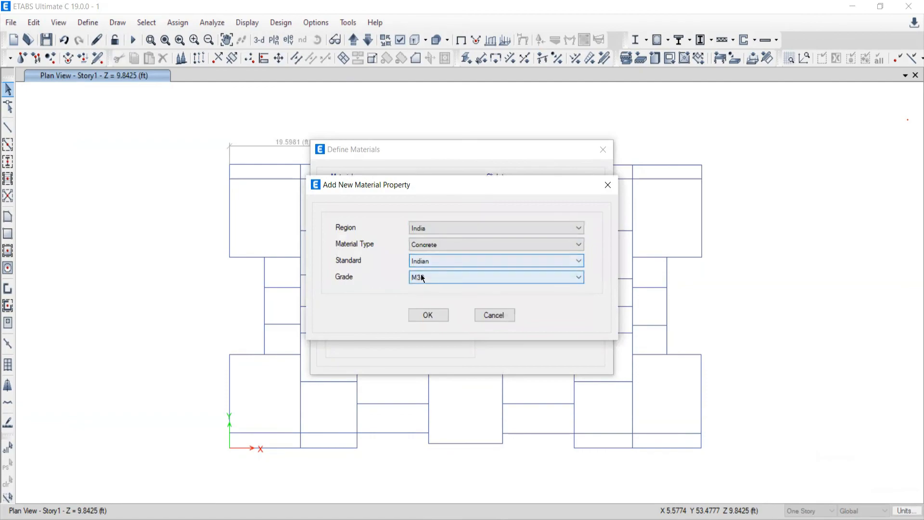
{"action": "left_click", "coordinate": [423, 316]}
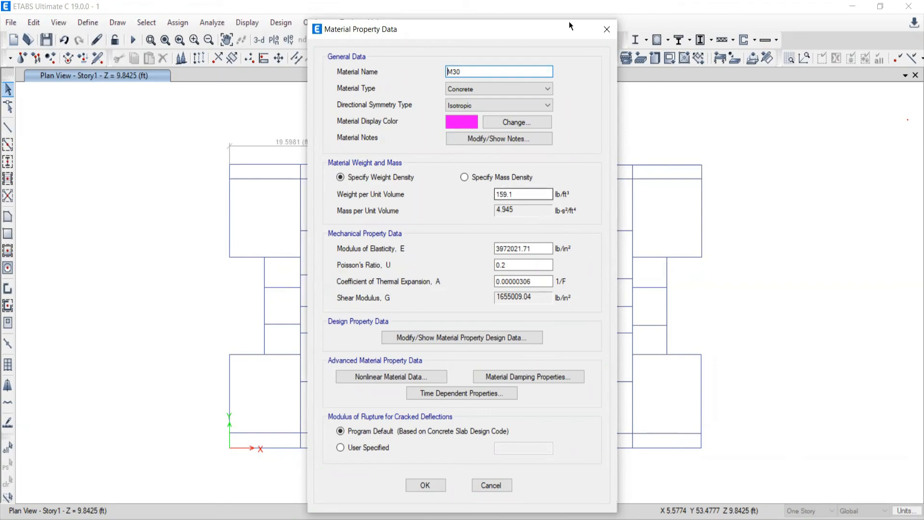
{"action": "key", "text": "Escape"}
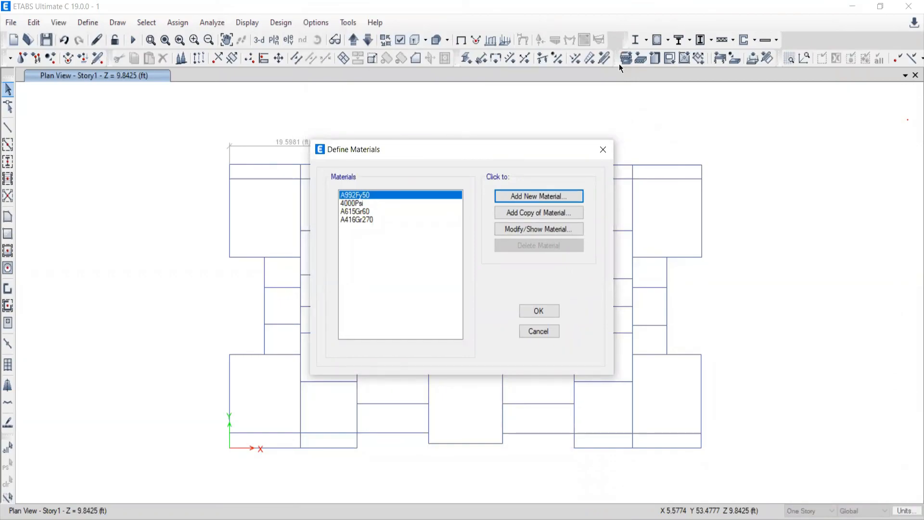
{"action": "key", "text": "alt+Tab"}
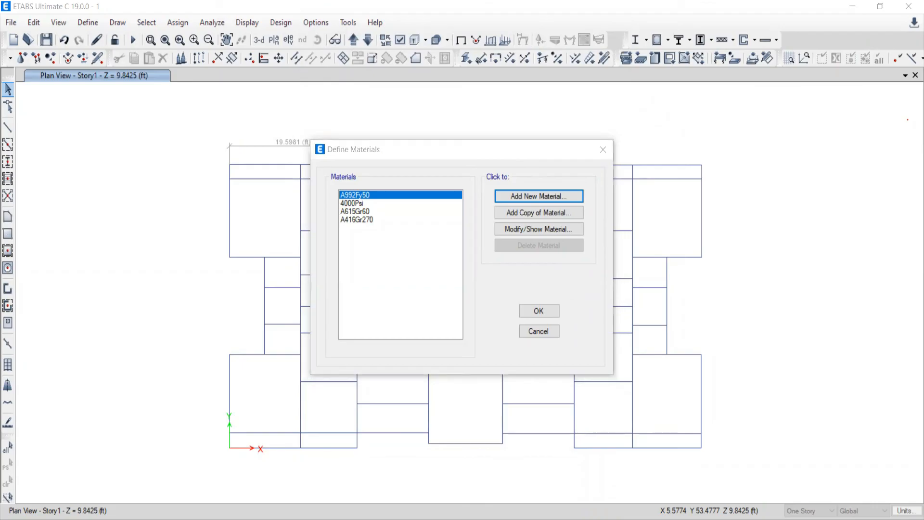
{"action": "scroll", "coordinate": [359, 230], "scroll_direction": "down", "scroll_amount": 5}
{"action": "scroll", "coordinate": [471, 279], "scroll_direction": "up", "scroll_amount": 3}
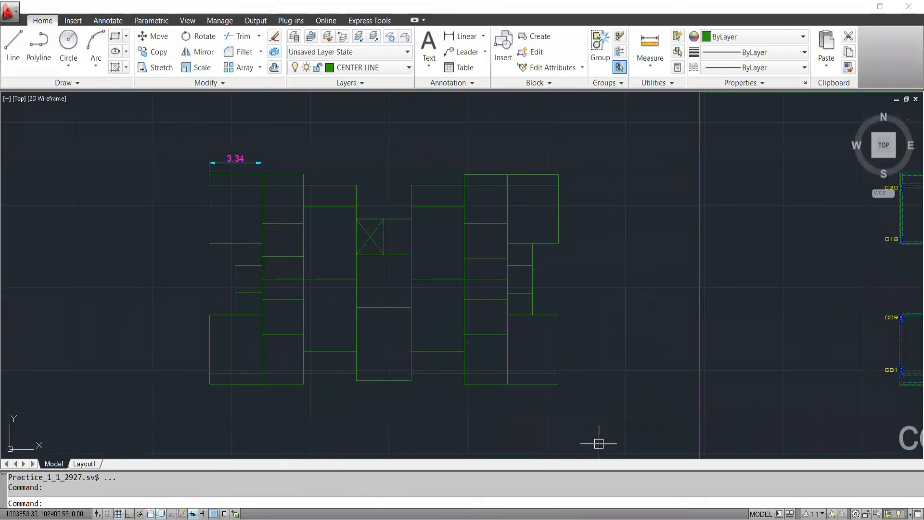
{"action": "key", "text": "alt+Tab"}
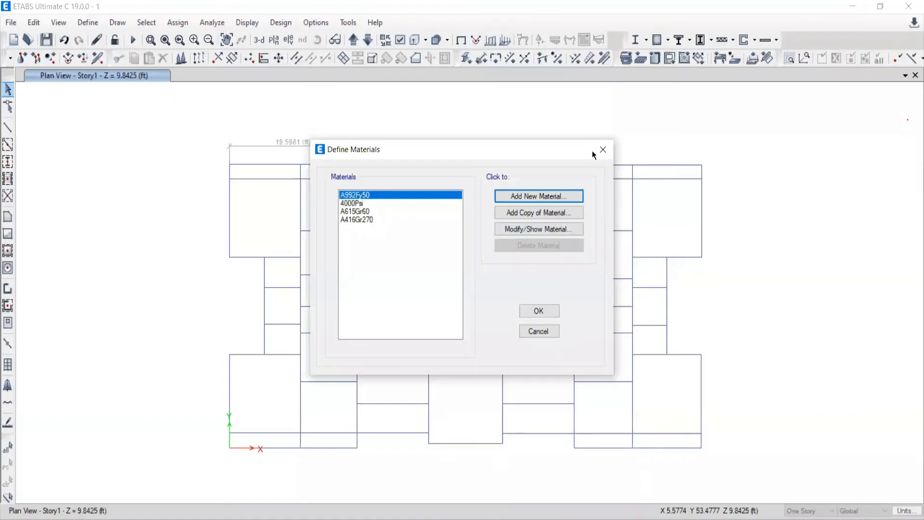
Close the Define Materials dialog and set the model's display units back to the metric defaults.
{"action": "left_click_drag", "start_coordinate": [464, 150], "coordinate": [372, 179]}
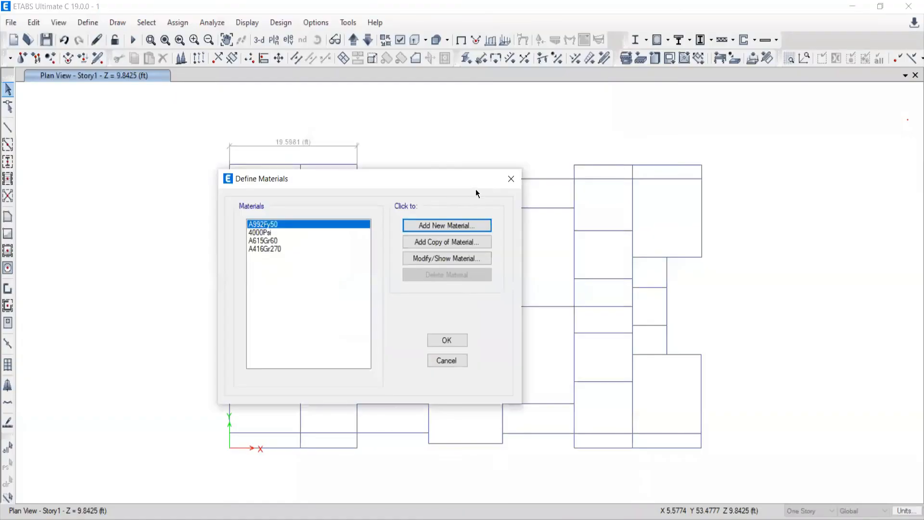
{"action": "left_click", "coordinate": [510, 179]}
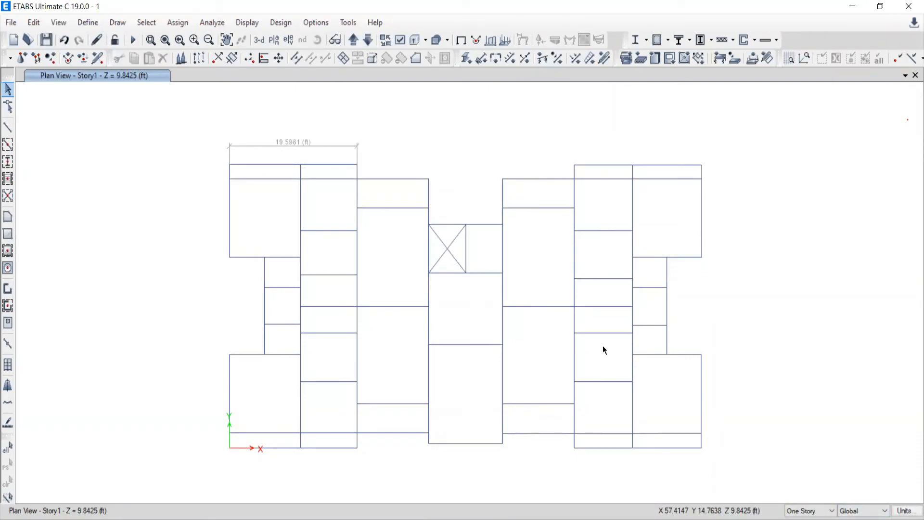
{"action": "left_click", "coordinate": [908, 510]}
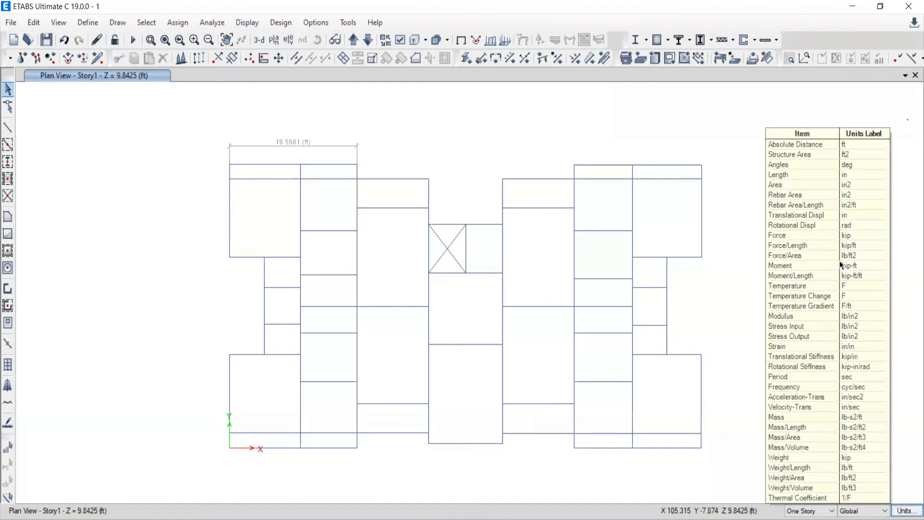
{"action": "left_click", "coordinate": [853, 470]}
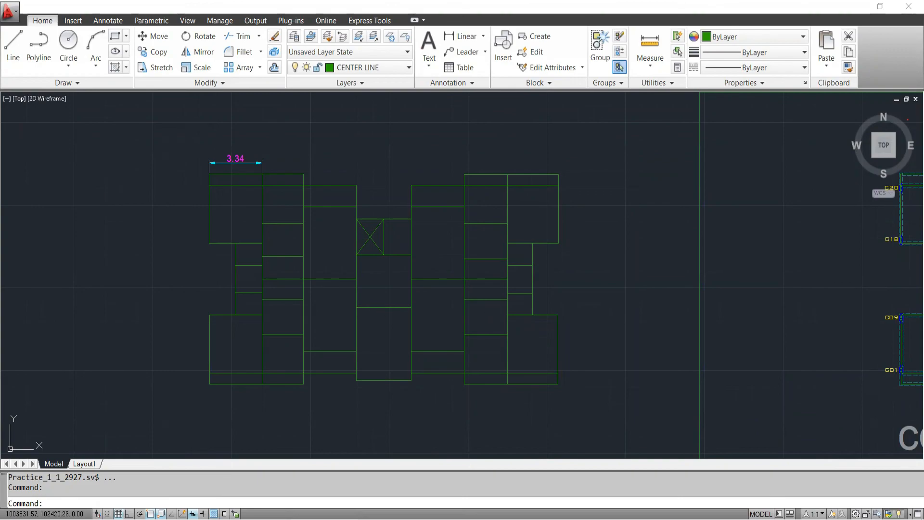
{"action": "key", "text": "alt+Tab"}
{"action": "left_click", "coordinate": [10, 22]}
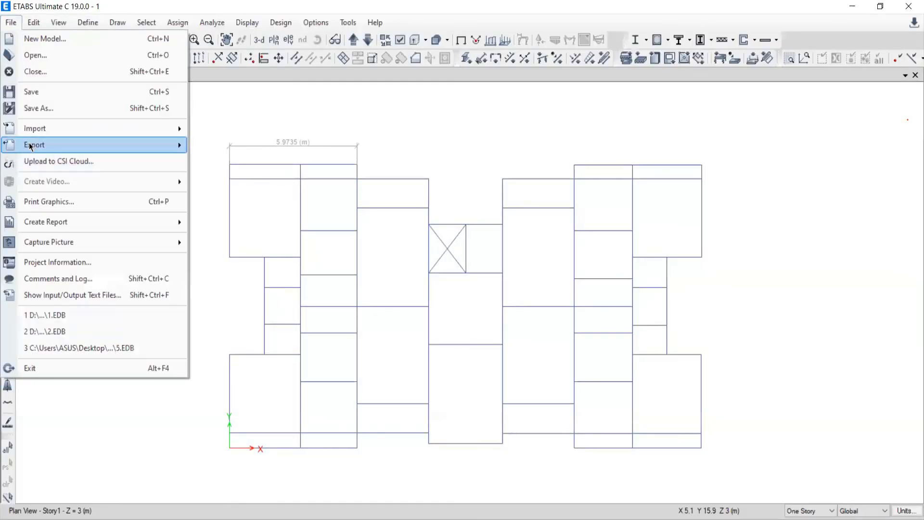
{"action": "mouse_move", "coordinate": [41, 128]}
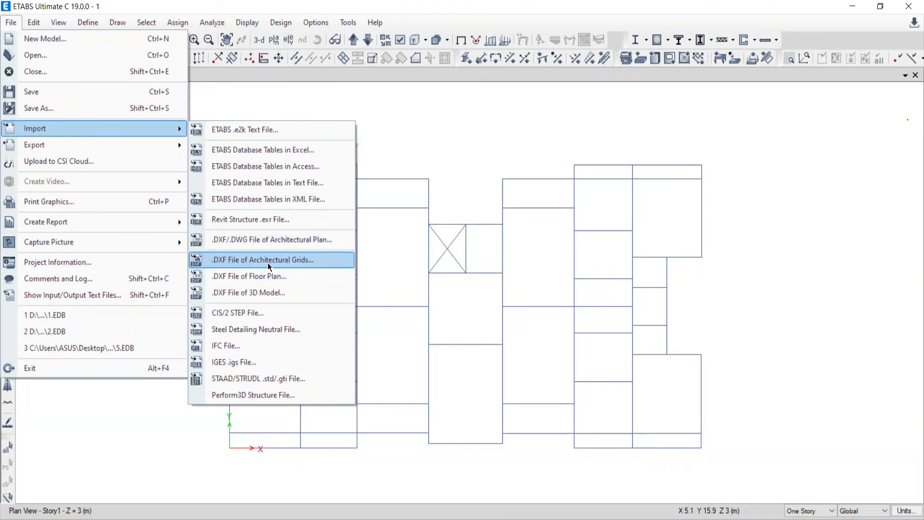
{"action": "key", "text": "Escape"}
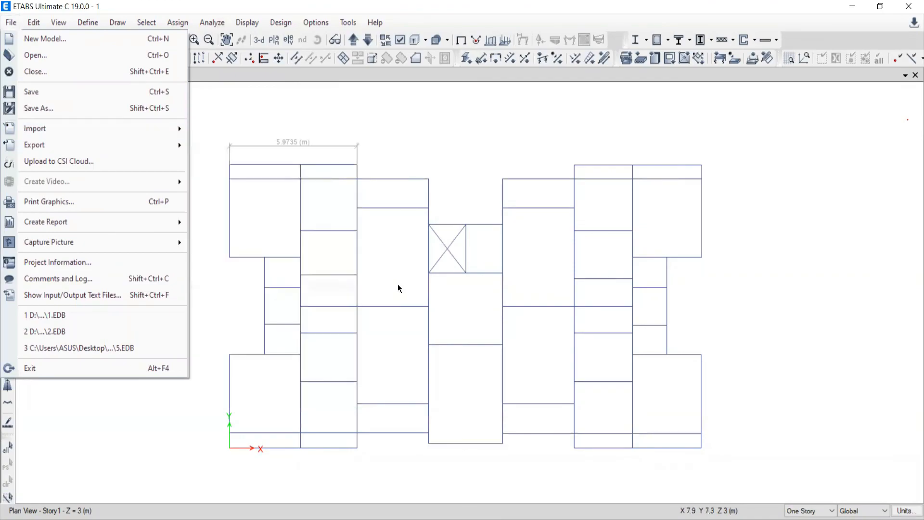
{"action": "key", "text": "Escape"}
Switch to the axis drawing in AutoCAD, save it, and show its column, beam, slab and global, local and natural axis diagrams together.
{"action": "left_click", "coordinate": [8, 483]}
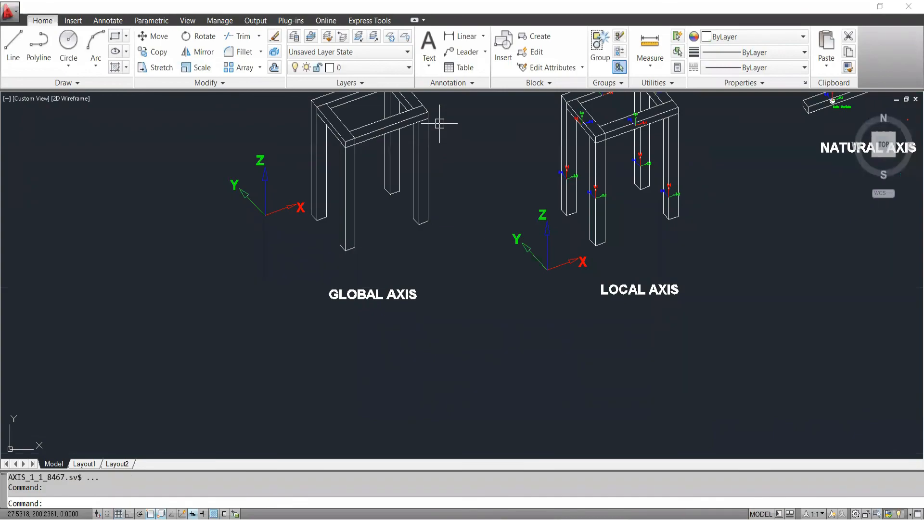
{"action": "key", "text": "ctrl+s"}
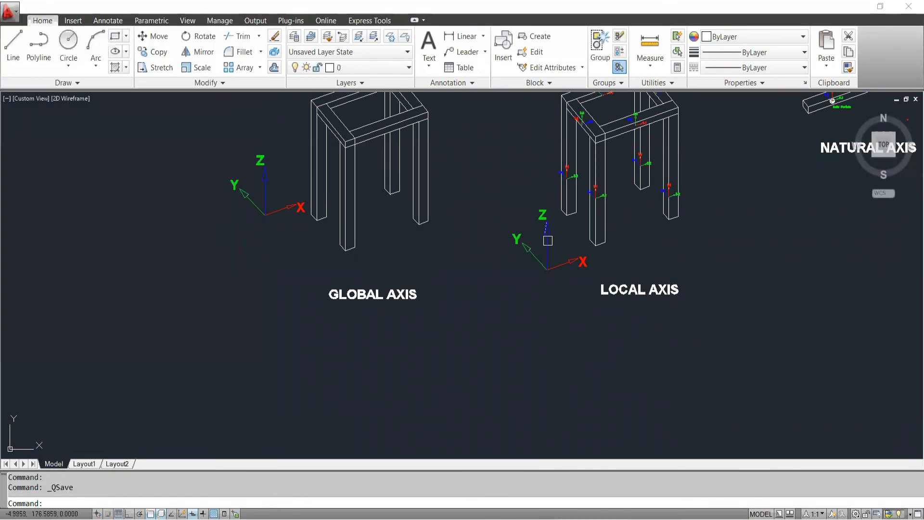
{"action": "scroll", "coordinate": [527, 273], "scroll_direction": "down", "scroll_amount": 4}
{"action": "scroll", "coordinate": [361, 111], "scroll_direction": "up", "scroll_amount": 3}
{"action": "mouse_move", "coordinate": [607, 308]}
{"action": "middle_mouse_down"}
{"action": "mouse_move", "coordinate": [406, 235]}
{"action": "mouse_move", "coordinate": [396, 257]}
{"action": "middle_mouse_up"}
{"action": "middle_click_drag", "start_coordinate": [567, 286], "coordinate": [493, 335]}
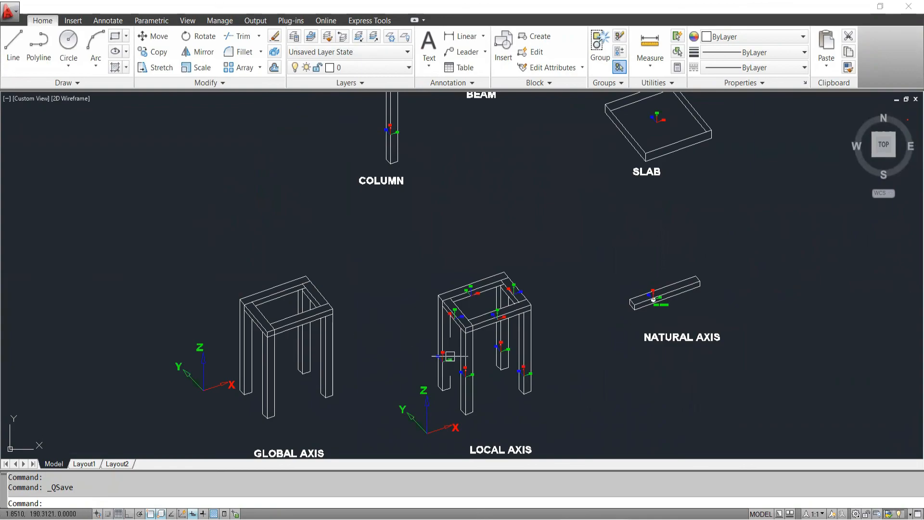
{"action": "scroll", "coordinate": [412, 297], "scroll_direction": "down", "scroll_amount": 2}
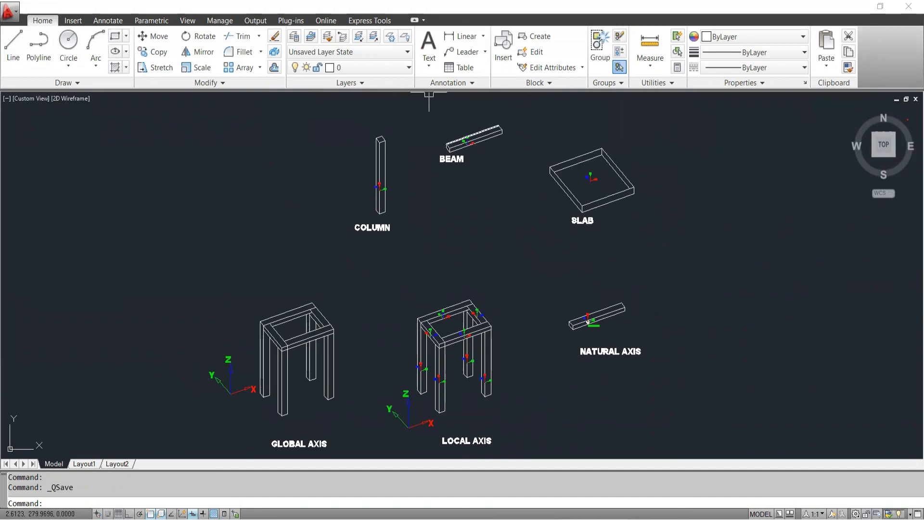